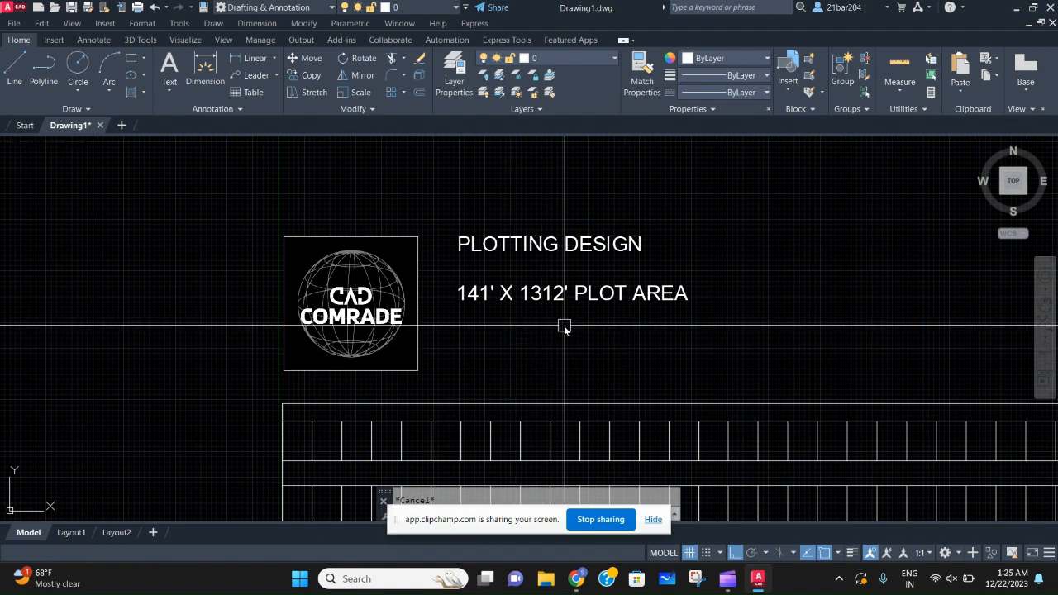
# Step: Examine the 141' x 1312' plot layout, from the title and logo across both plot rows to the circle at the road's end
pyautogui.scroll(-5, 562, 339)
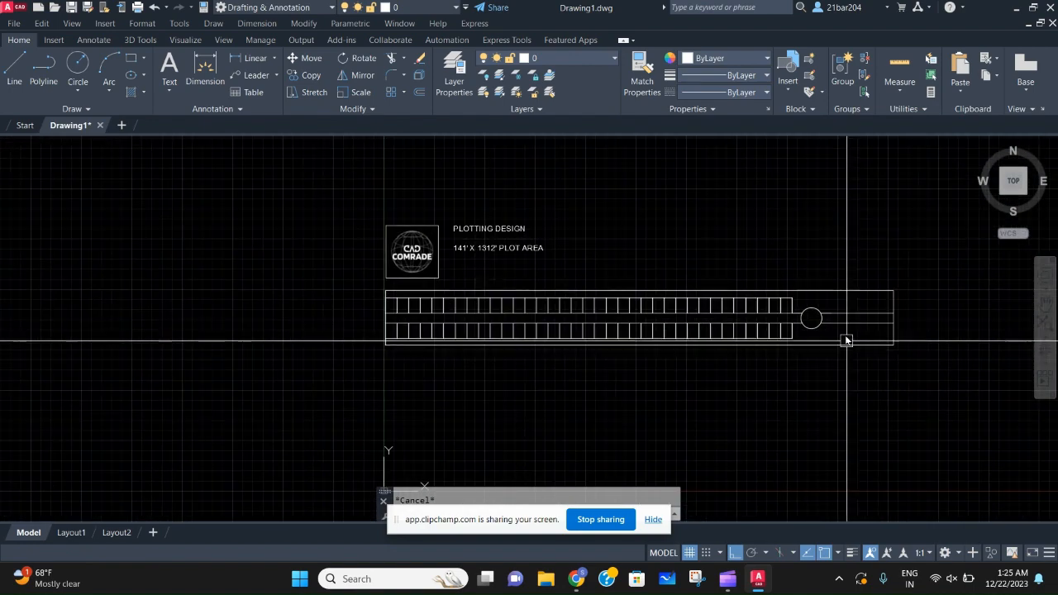
pyautogui.scroll(4, 847, 339)
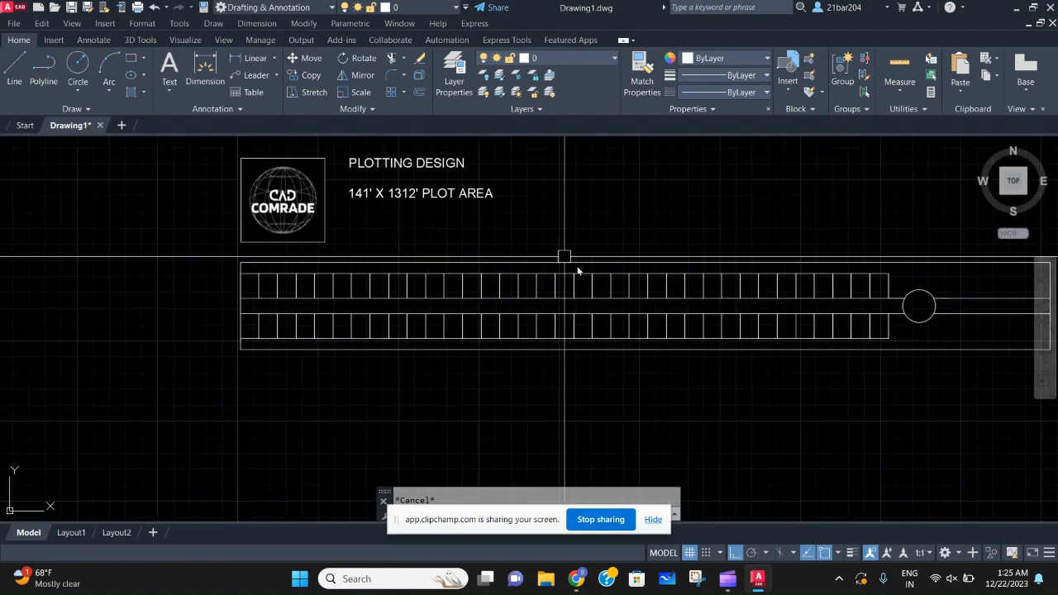
pyautogui.scroll(-4, 562, 264)
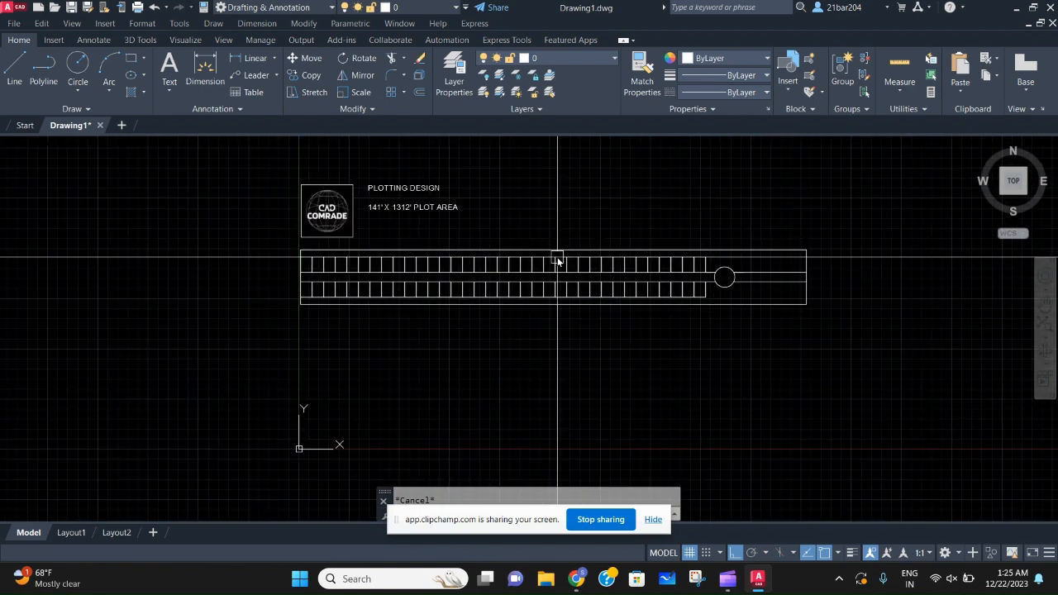
pyautogui.scroll(-2, 558, 260)
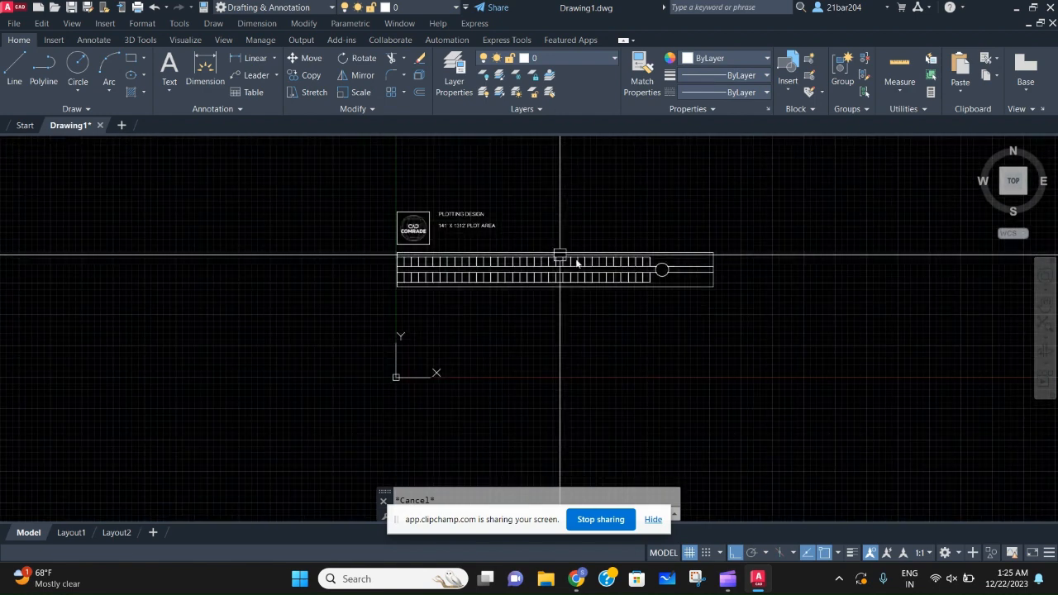
pyautogui.scroll(4, 620, 255)
pyautogui.scroll(-3, 395, 328)
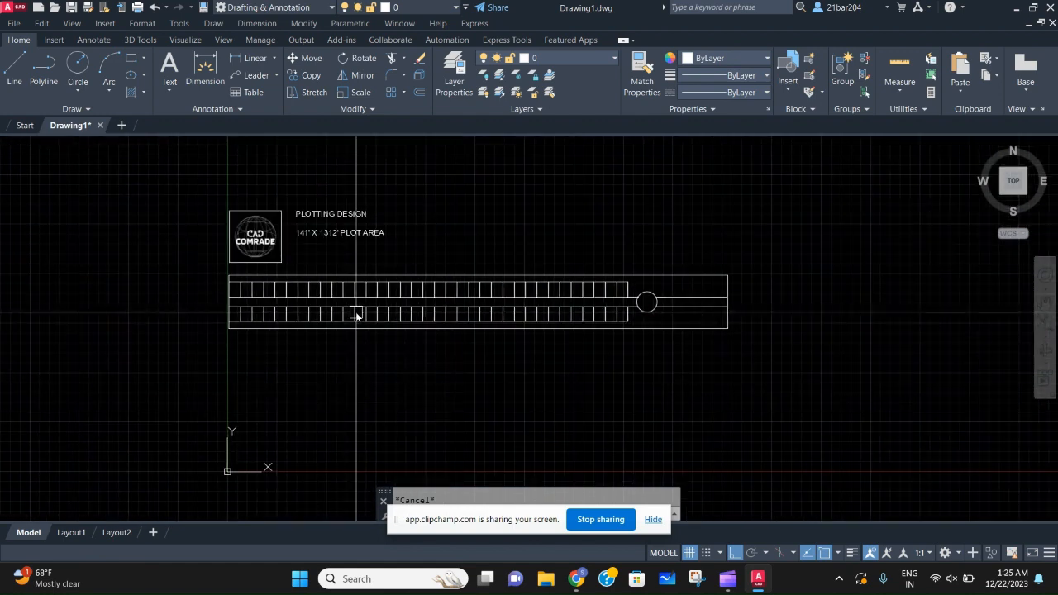
pyautogui.scroll(2, 681, 272)
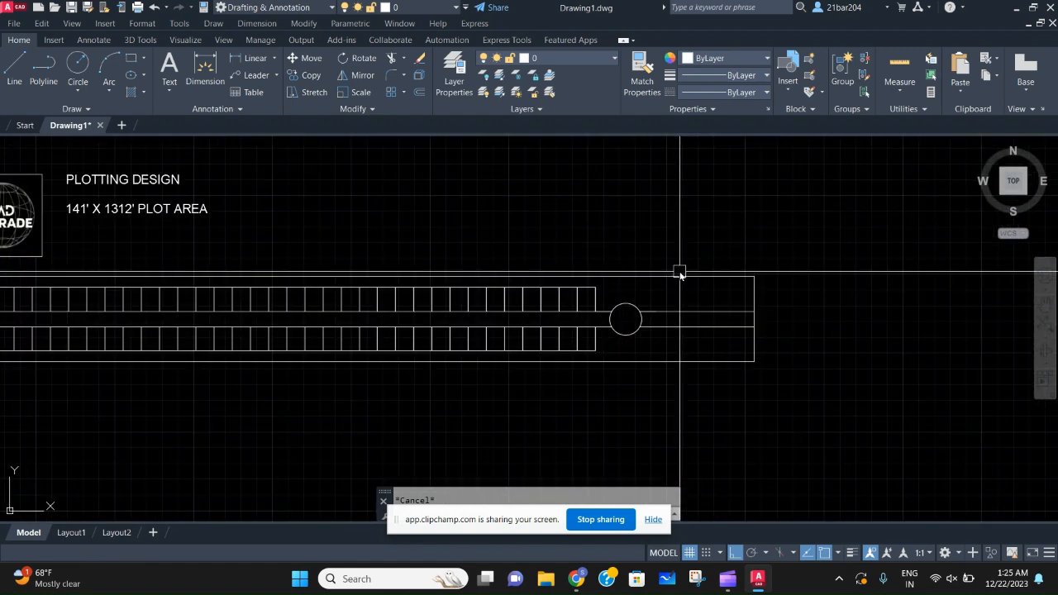
pyautogui.scroll(-2, 496, 336)
pyautogui.moveTo(496, 336); pyautogui.dragTo(721, 309, button='middle')
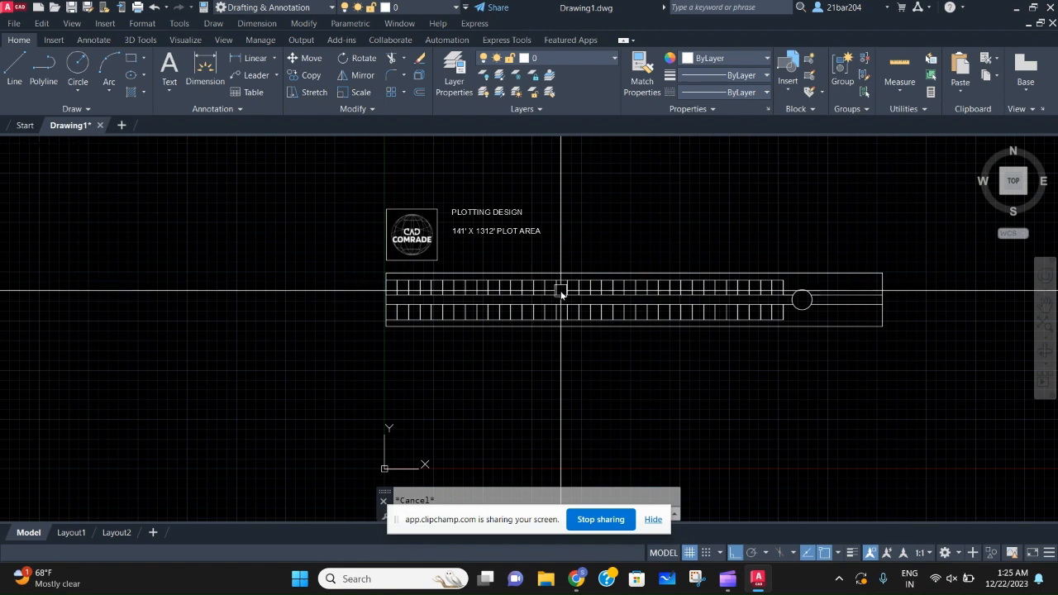
pyautogui.scroll(2, 562, 295)
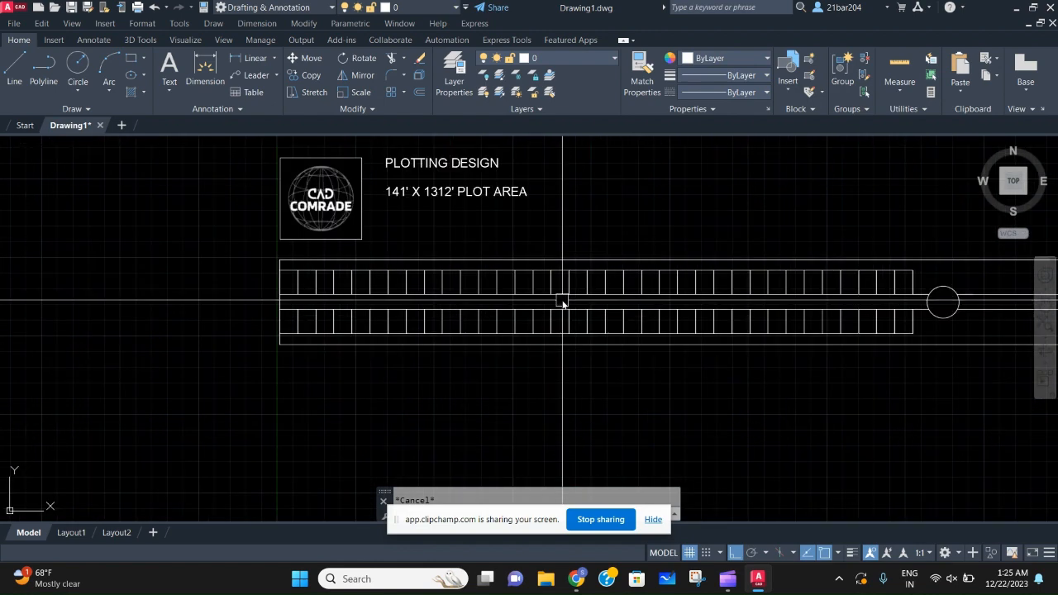
pyautogui.scroll(-3, 563, 305)
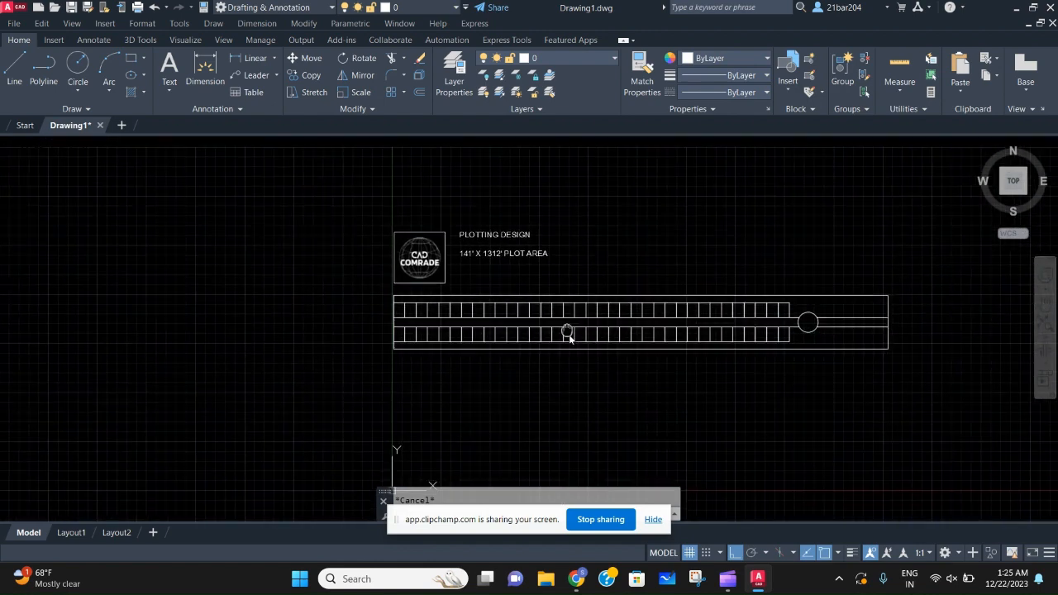
pyautogui.moveTo(570, 339); pyautogui.dragTo(331, 395, button='middle')
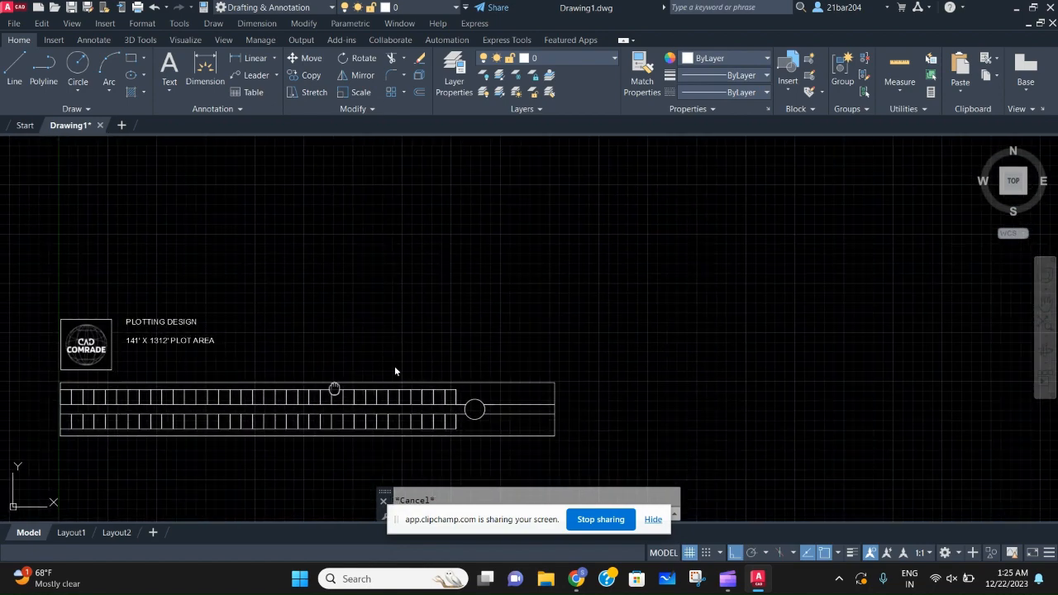
pyautogui.moveTo(394, 371); pyautogui.dragTo(496, 321, button='middle')
pyautogui.scroll(3, 496, 321)
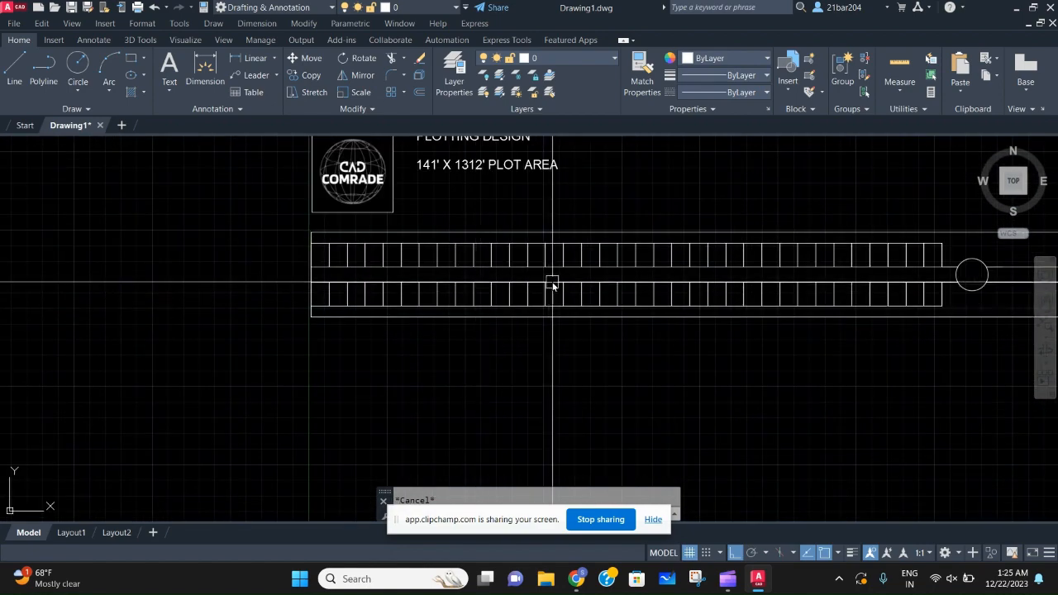
pyautogui.scroll(-1, 552, 311)
pyautogui.scroll(-2, 557, 307)
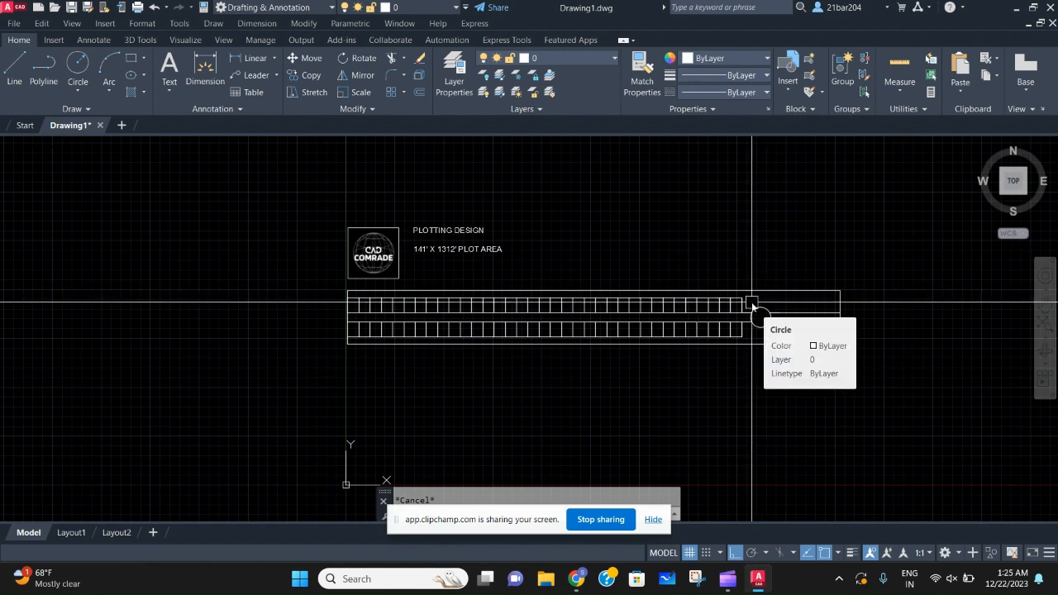
pyautogui.scroll(2, 725, 301)
pyautogui.scroll(-2, 725, 301)
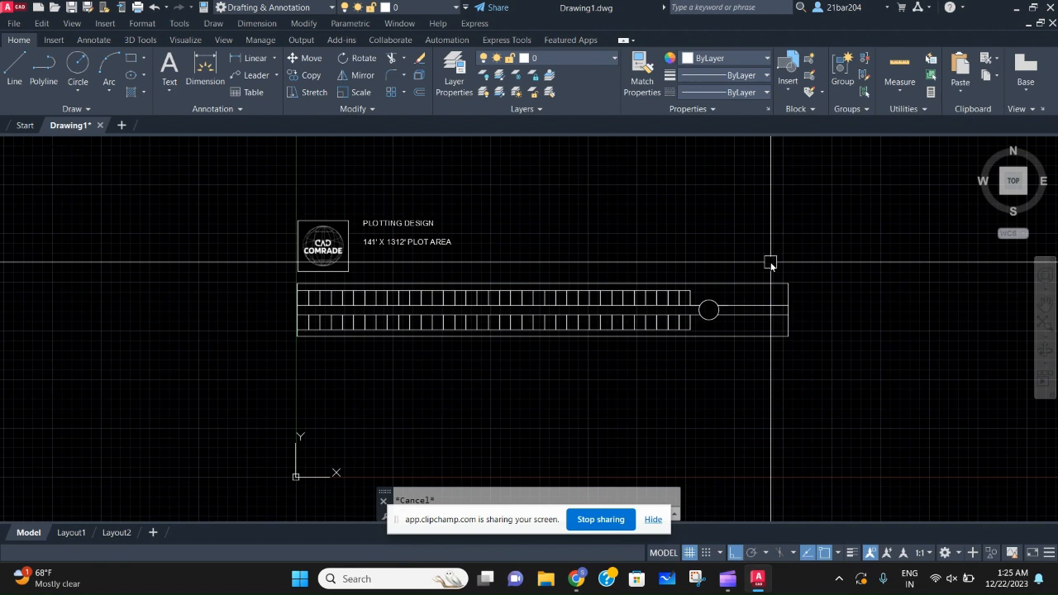
pyautogui.scroll(2, 604, 295)
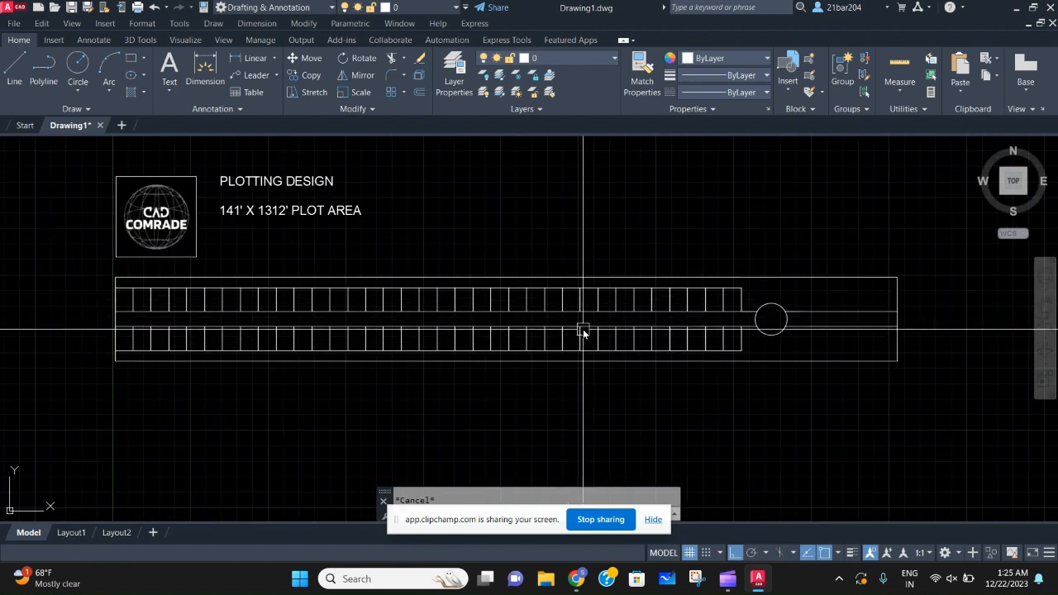
pyautogui.scroll(-2, 297, 360)
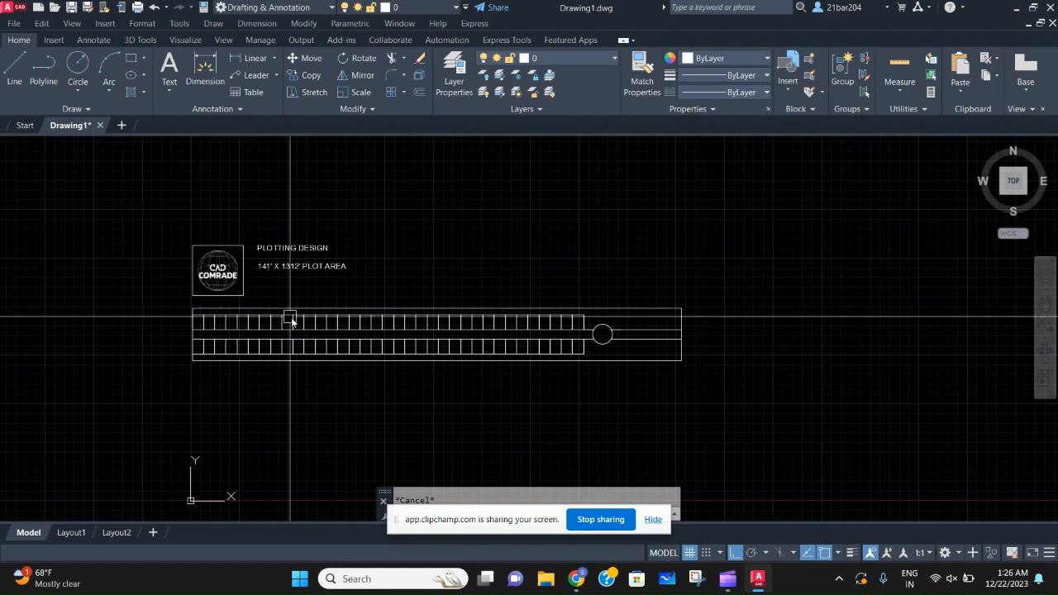
pyautogui.scroll(3, 342, 345)
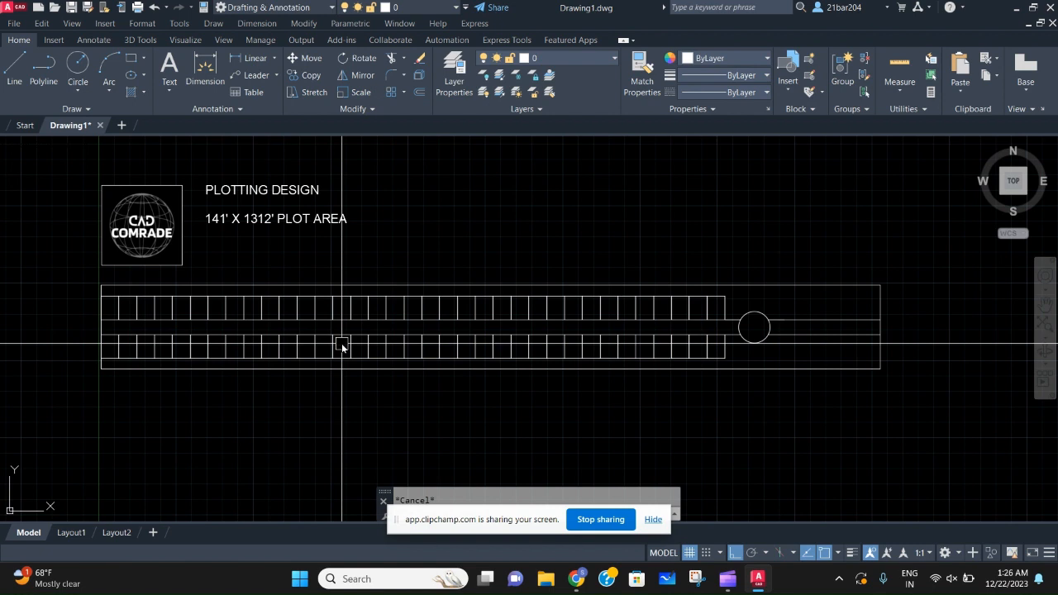
# Step: Draw a vertical line from the bottom of the lower row's first plot divider down to the outer boundary
pyautogui.press('l')
pyautogui.press('Return')
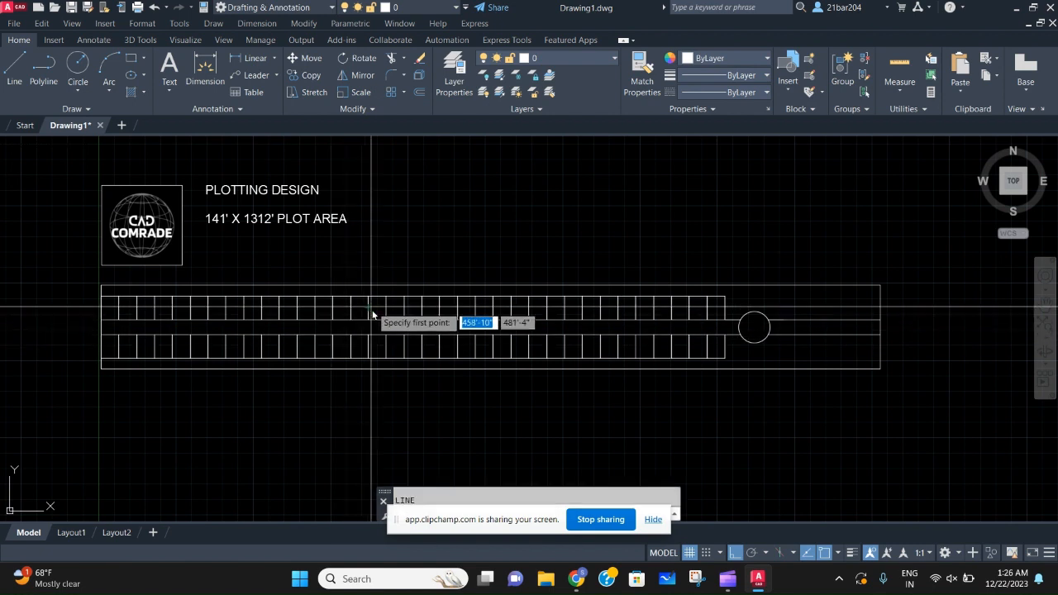
pyautogui.scroll(4, 206, 367)
pyautogui.scroll(-2, 199, 337)
pyautogui.moveTo(199, 338); pyautogui.dragTo(463, 405, button='middle')
pyautogui.scroll(4, 349, 372)
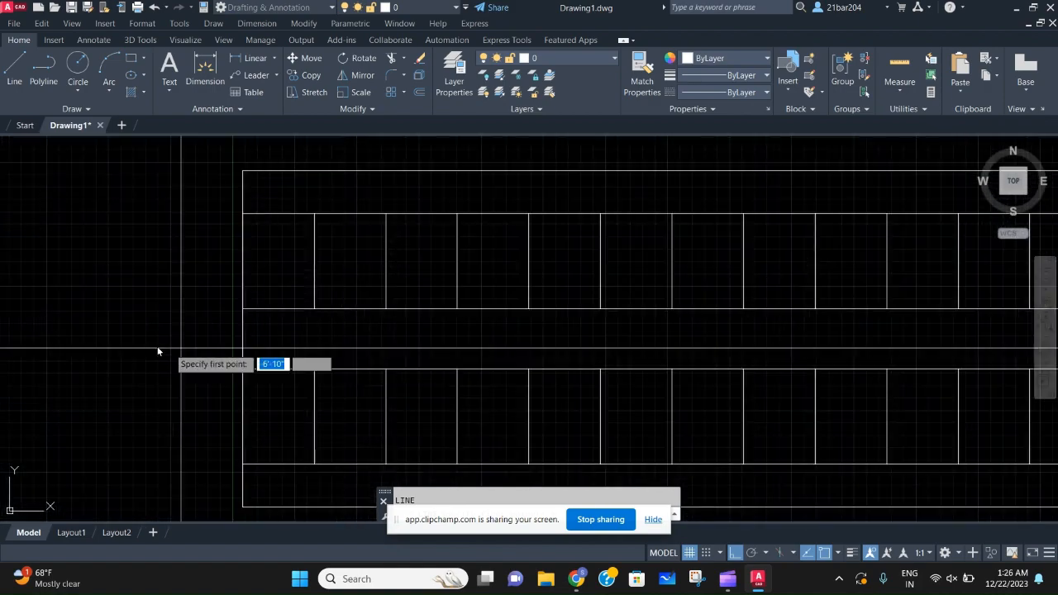
pyautogui.scroll(-4, 451, 330)
pyautogui.moveTo(452, 330); pyautogui.dragTo(442, 329, button='middle')
pyautogui.scroll(-4, 447, 331)
pyautogui.scroll(2, 612, 374)
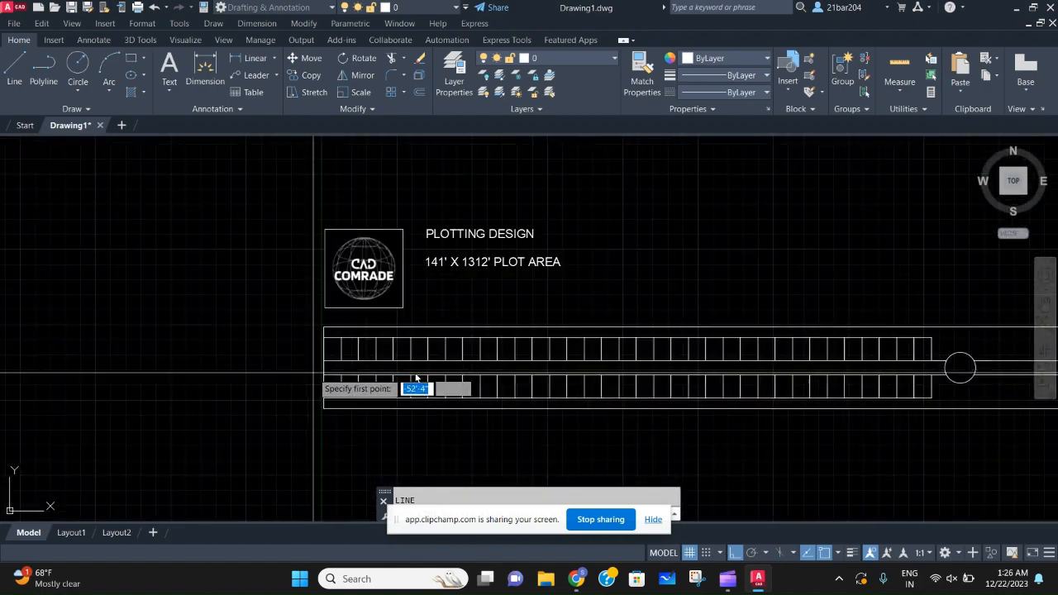
pyautogui.moveTo(901, 382); pyautogui.dragTo(796, 387, button='middle')
pyautogui.moveTo(364, 398); pyautogui.dragTo(369, 396, button='middle')
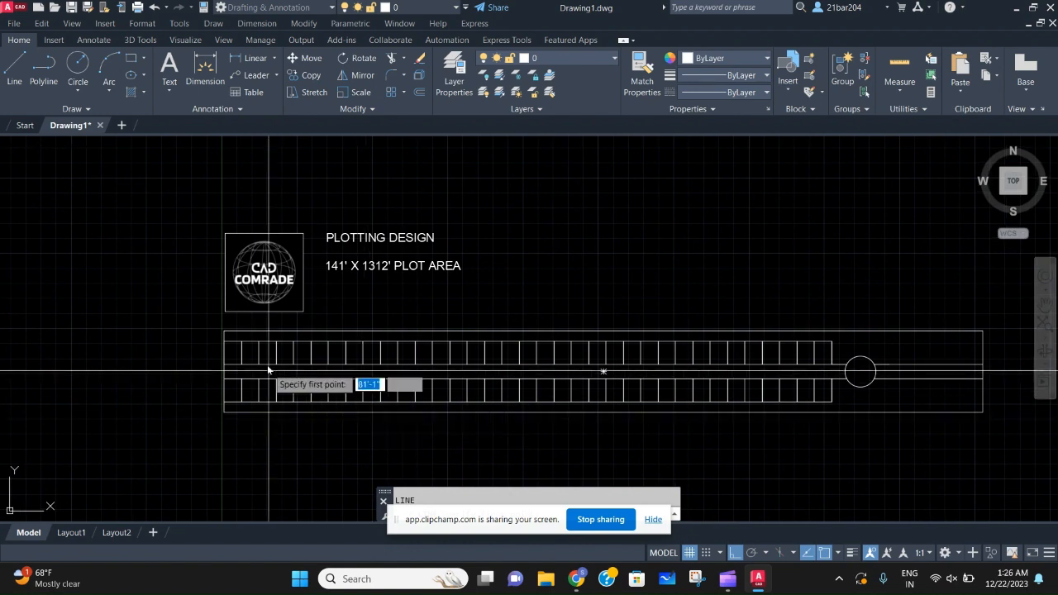
pyautogui.scroll(4, 198, 346)
pyautogui.scroll(4, 234, 468)
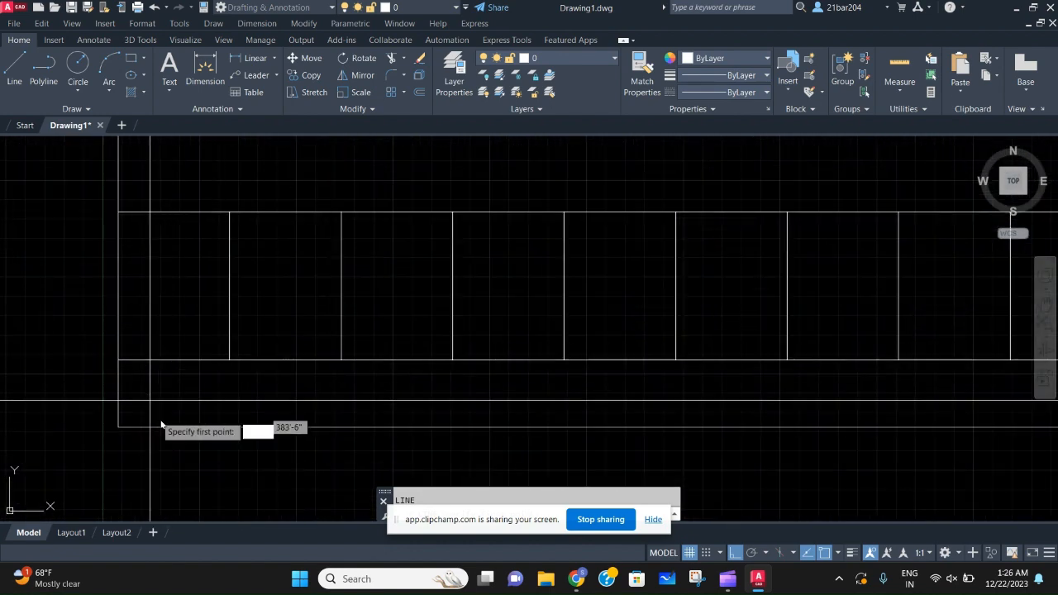
pyautogui.click(229, 361)
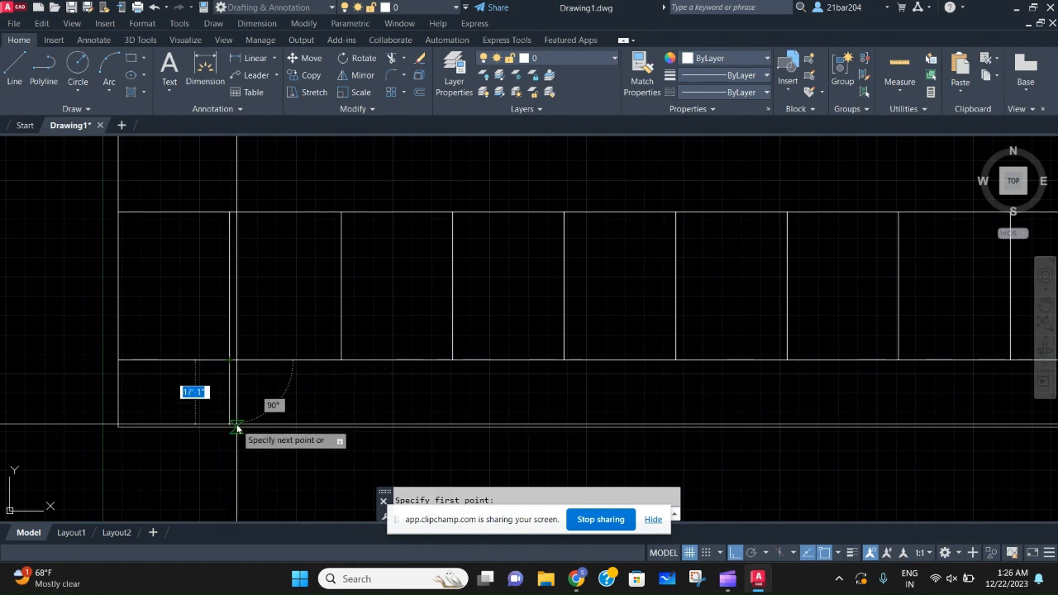
pyautogui.click(230, 428)
pyautogui.press('Escape')
pyautogui.scroll(4, 185, 418)
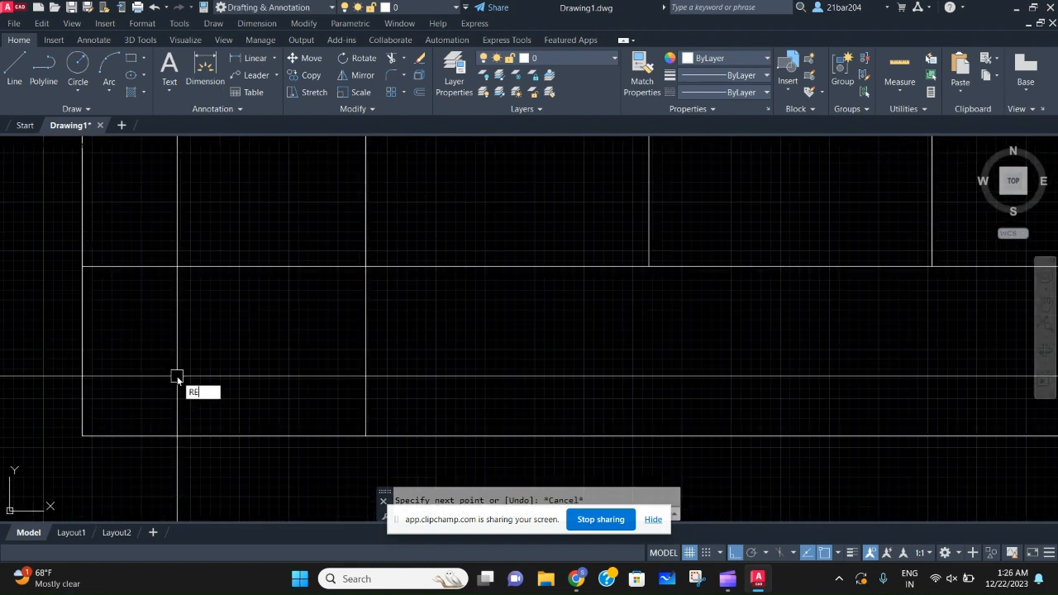
pyautogui.press('Escape')
pyautogui.scroll(-4, 217, 389)
pyautogui.scroll(2, 183, 390)
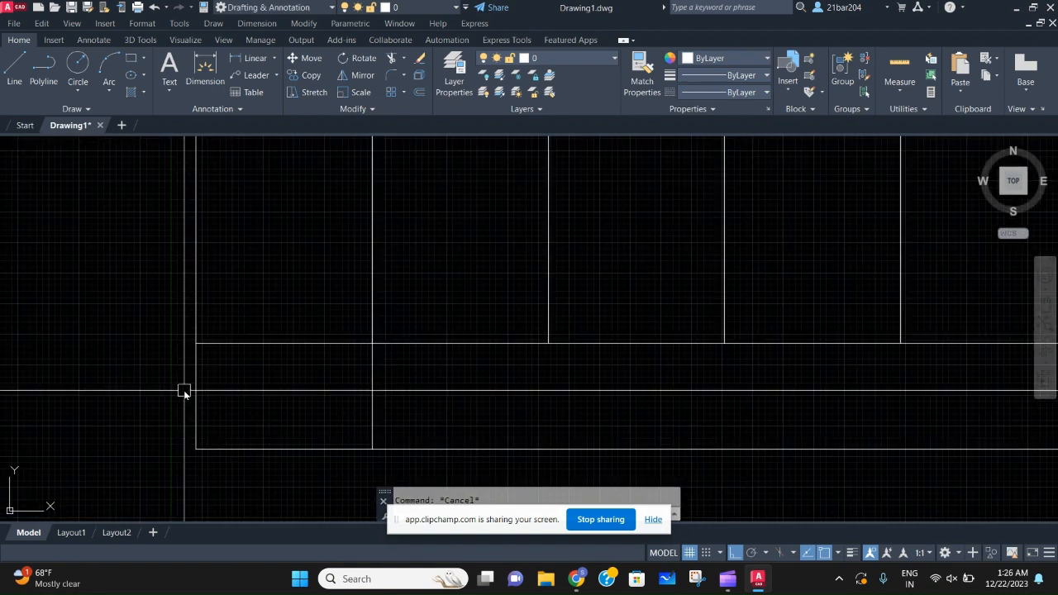
# Step: Delete the short vertical line between the lower plot row's first divider and the outer boundary
pyautogui.scroll(-5, 184, 391)
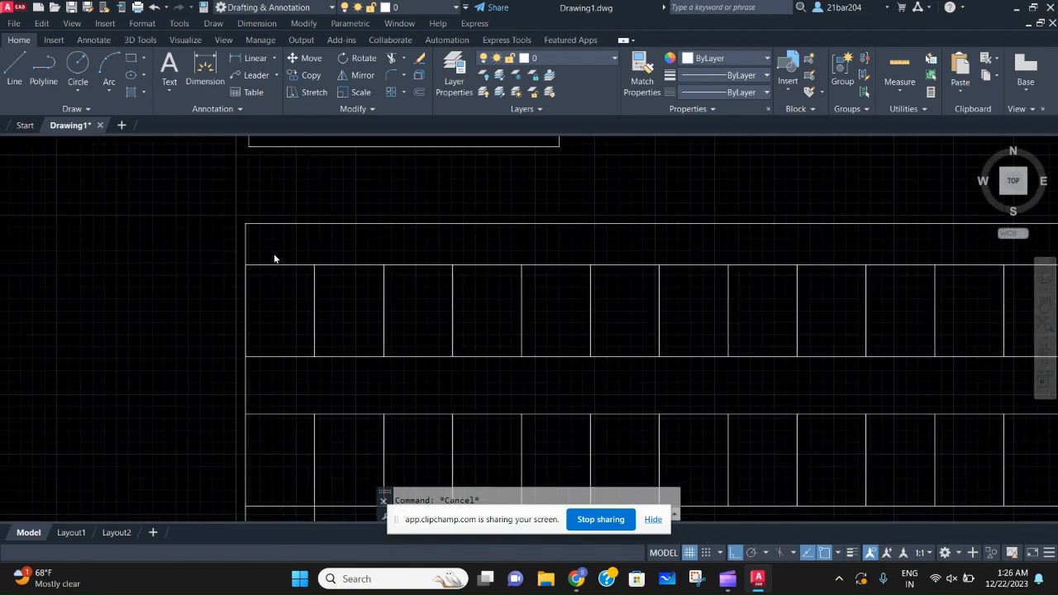
pyautogui.scroll(3, 277, 256)
pyautogui.scroll(-3, 281, 255)
pyautogui.moveTo(304, 501); pyautogui.dragTo(309, 258, button='middle')
pyautogui.scroll(4, 310, 277)
pyautogui.click(380, 305)
pyautogui.click(159, 261)
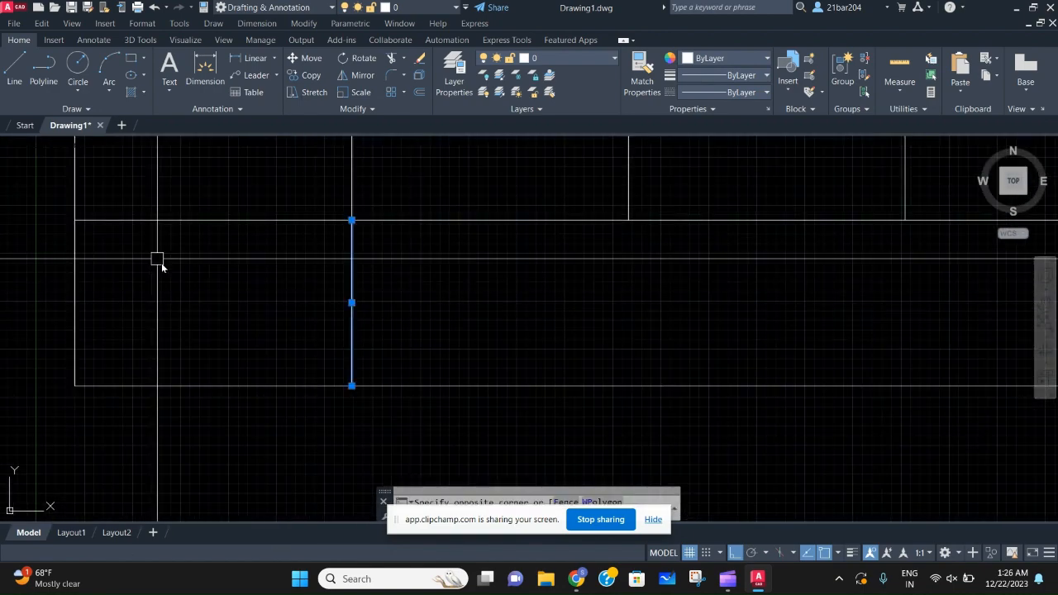
pyautogui.scroll(-3, 162, 263)
pyautogui.scroll(-2, 220, 347)
pyautogui.press('Delete')
# Step: Inspect the two plot rows, the central road, the circle and the empty area at the site's far end
pyautogui.scroll(2, 322, 213)
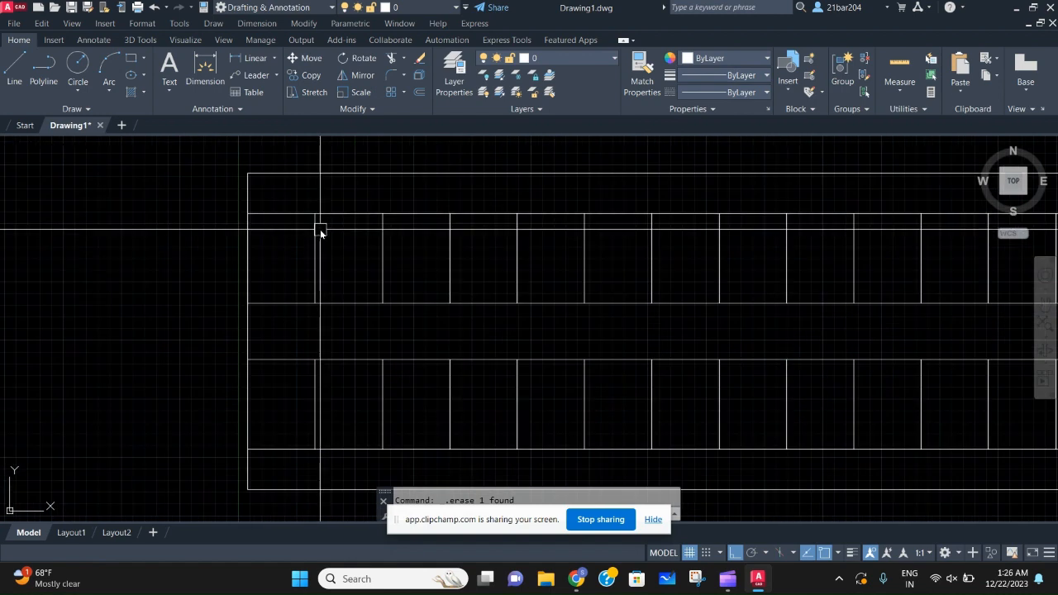
pyautogui.scroll(2, 319, 227)
pyautogui.moveTo(238, 283); pyautogui.dragTo(268, 359, button='middle')
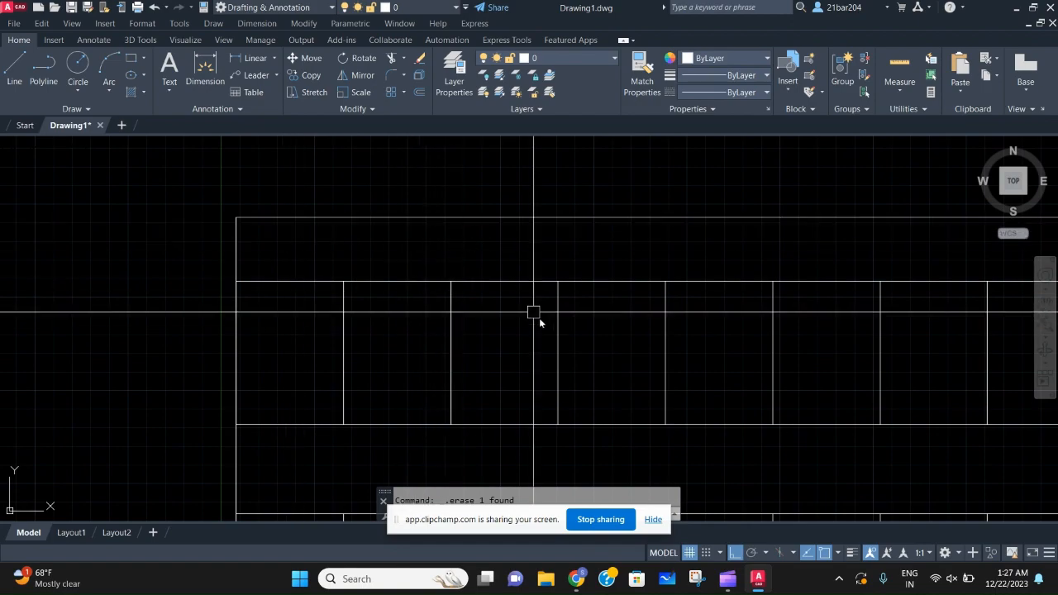
pyautogui.scroll(-6, 534, 312)
pyautogui.scroll(3, 499, 324)
pyautogui.scroll(-4, 687, 373)
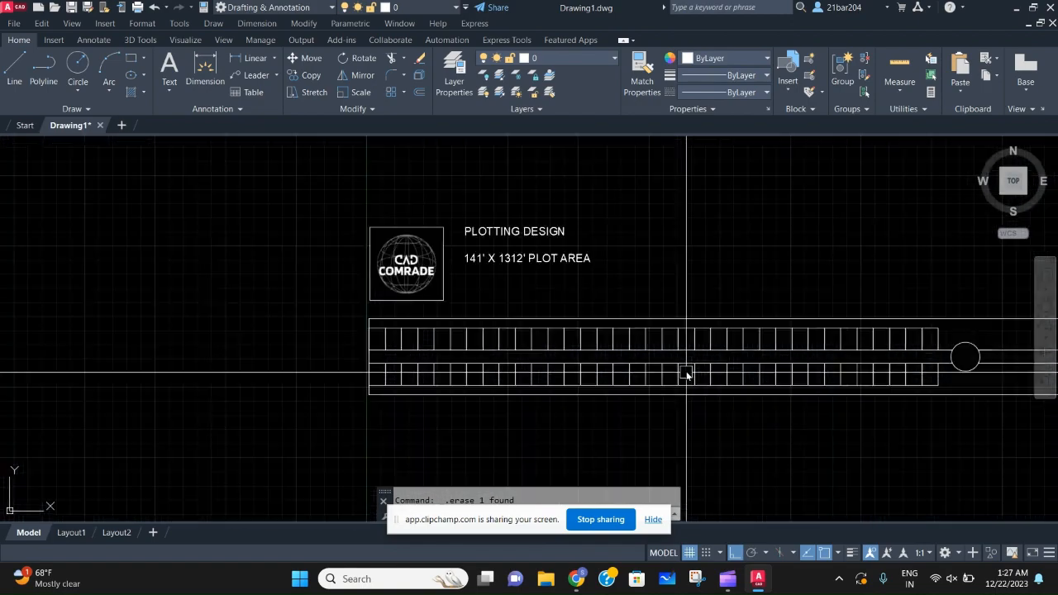
pyautogui.moveTo(1038, 354); pyautogui.dragTo(707, 335, button='middle')
pyautogui.scroll(2, 503, 319)
pyautogui.scroll(2, 678, 371)
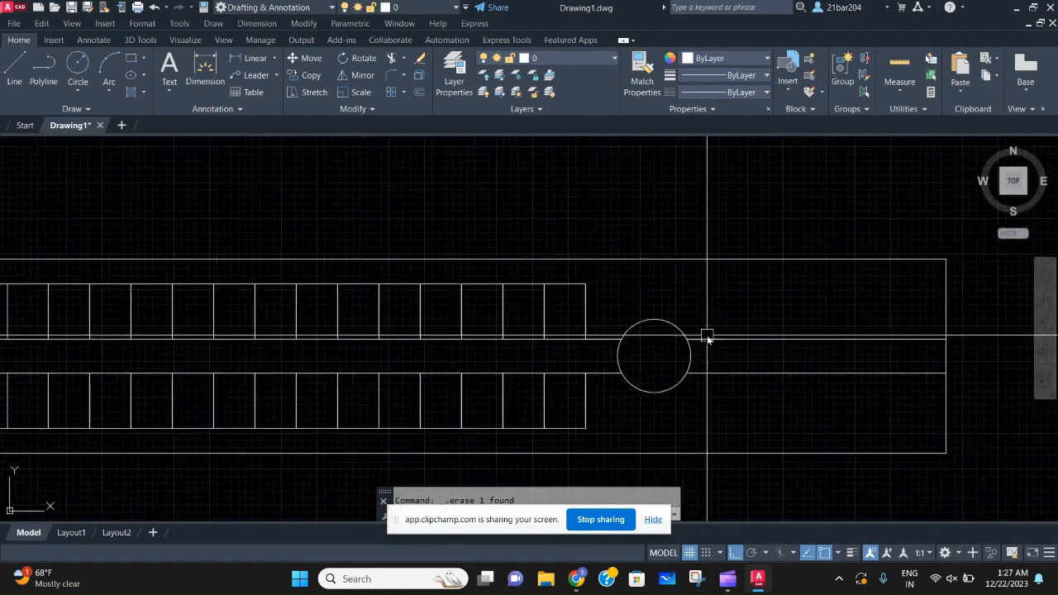
pyautogui.scroll(2, 675, 342)
pyautogui.scroll(-2, 584, 376)
pyautogui.moveTo(584, 376); pyautogui.dragTo(819, 334, button='middle')
pyautogui.moveTo(536, 360); pyautogui.dragTo(430, 401, button='middle')
pyautogui.scroll(-2, 720, 434)
pyautogui.moveTo(123, 417); pyautogui.dragTo(363, 414, button='middle')
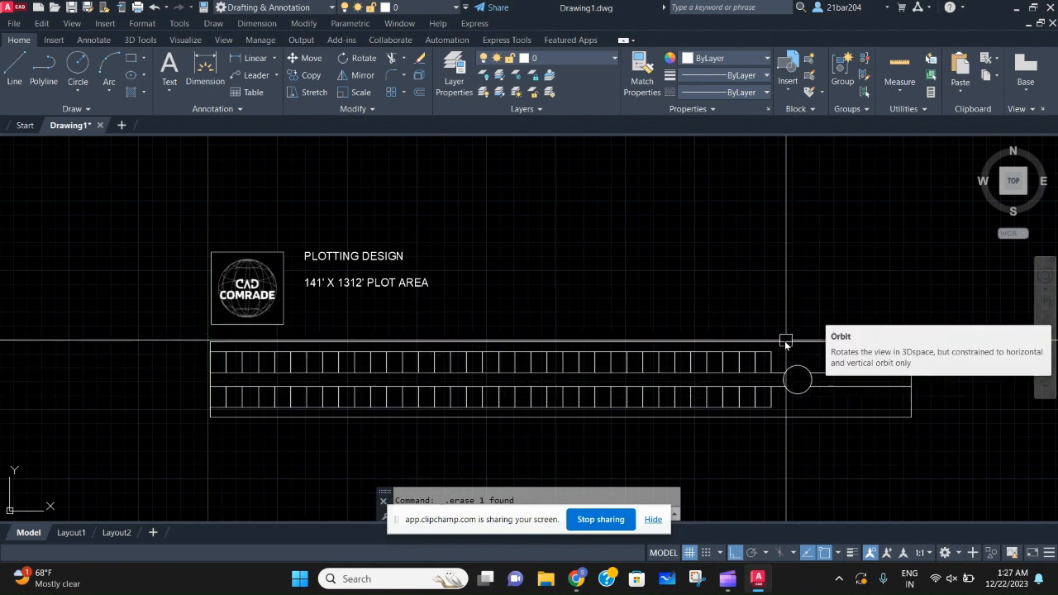
# Step: Try a large circle centred on the road between the existing circle and the site's far end, then delete it
pyautogui.moveTo(785, 340); pyautogui.dragTo(781, 351, button='middle')
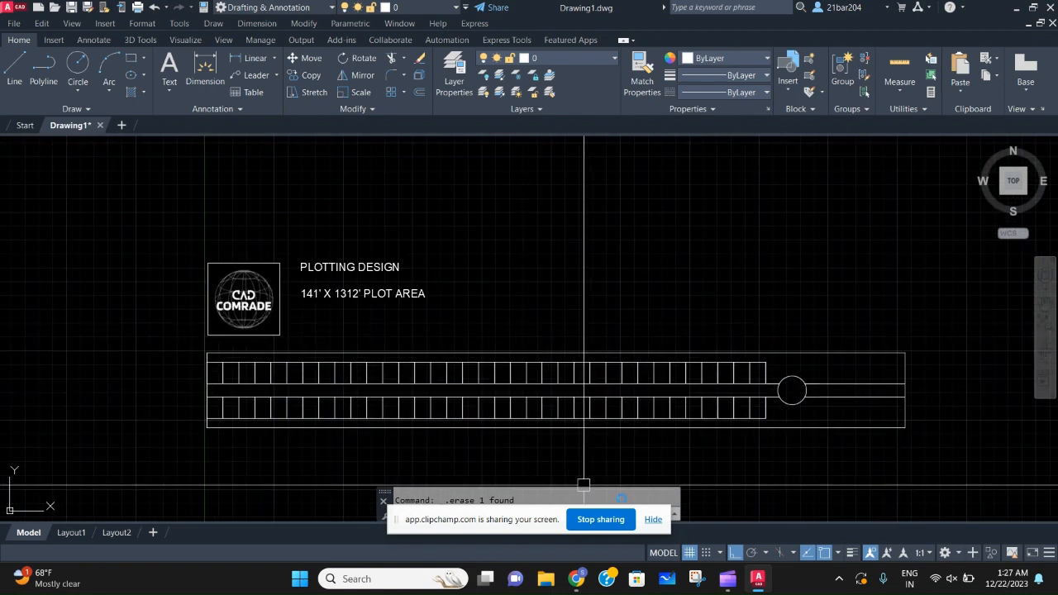
pyautogui.scroll(4, 783, 360)
pyautogui.moveTo(784, 354); pyautogui.dragTo(632, 328, button='middle')
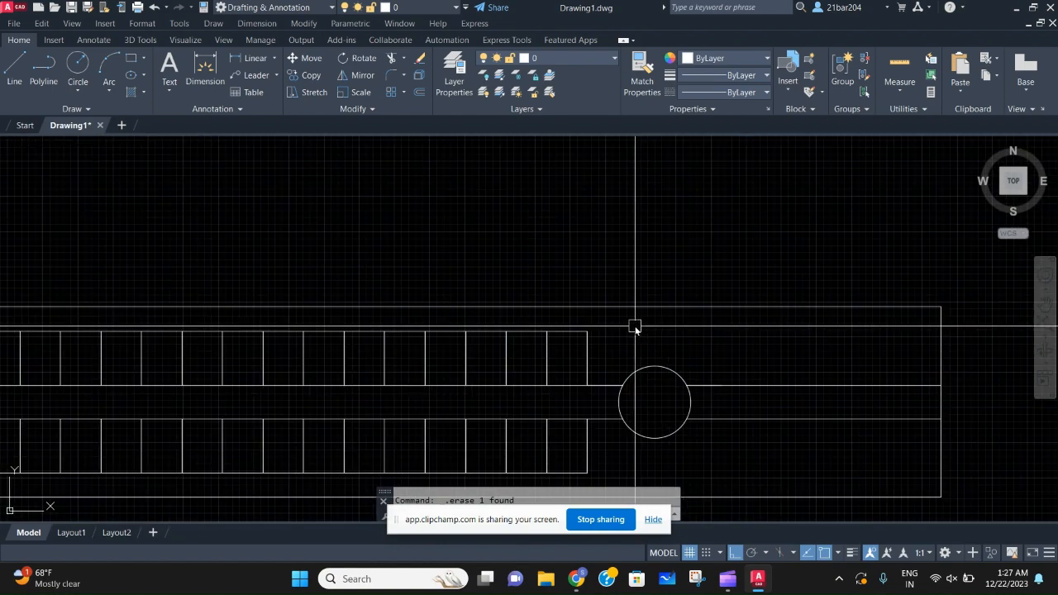
pyautogui.scroll(-2, 634, 327)
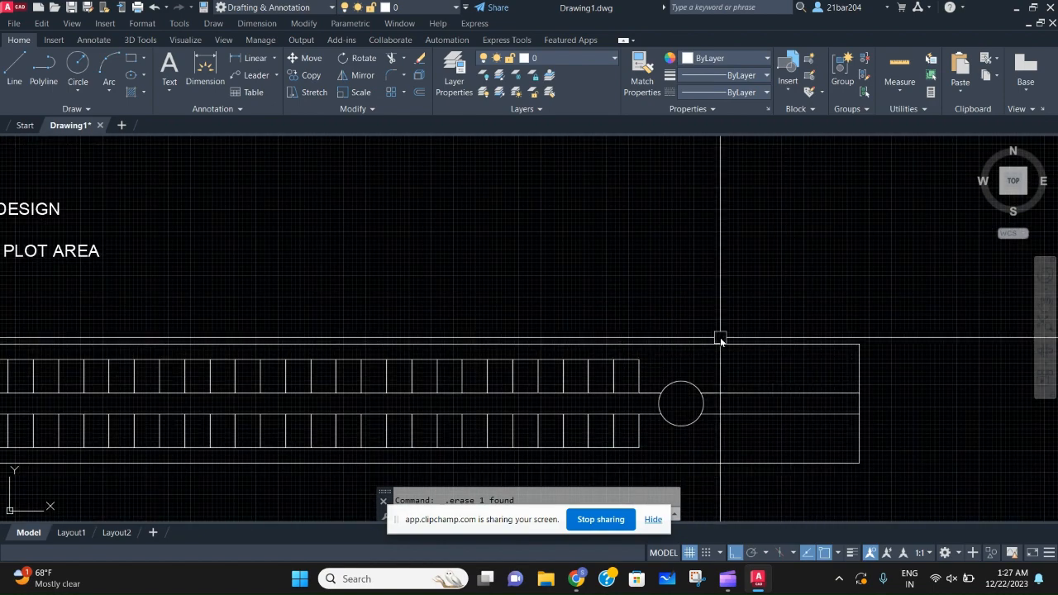
pyautogui.press('Return')
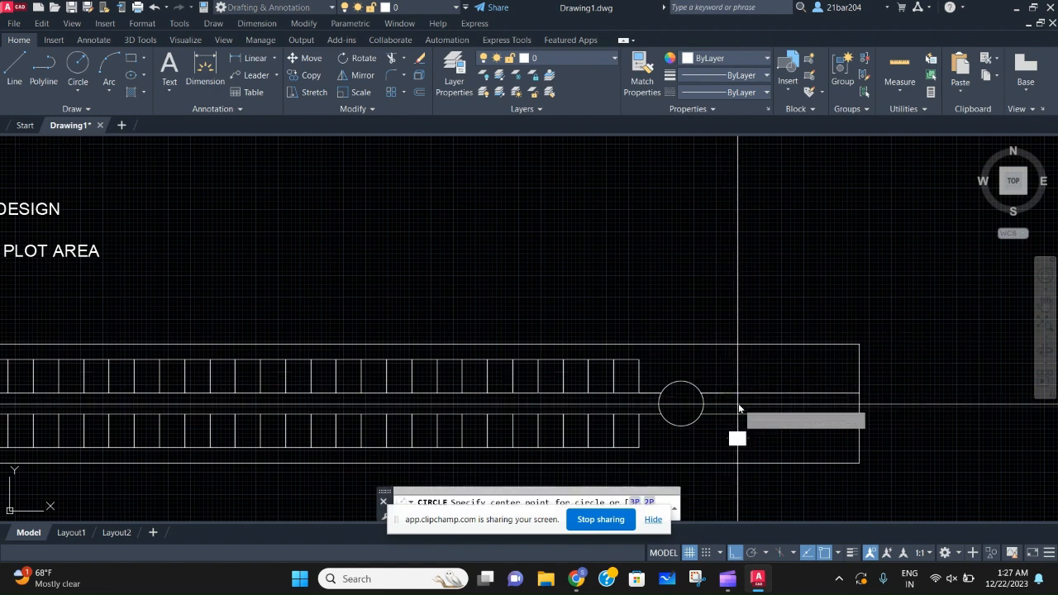
pyautogui.click(738, 403)
pyautogui.click(926, 276)
pyautogui.click(854, 300)
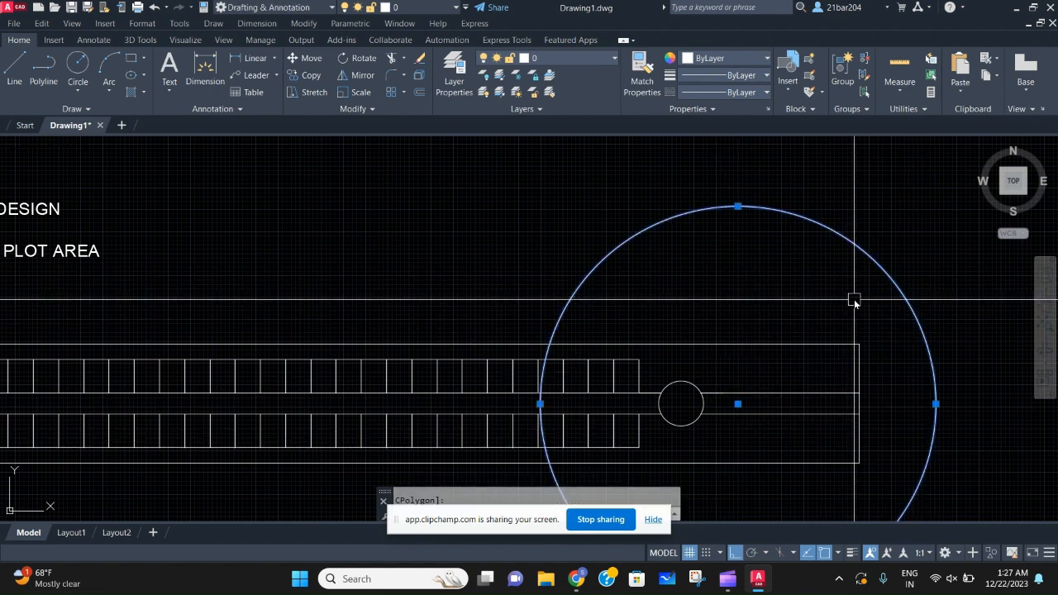
pyautogui.press('Delete')
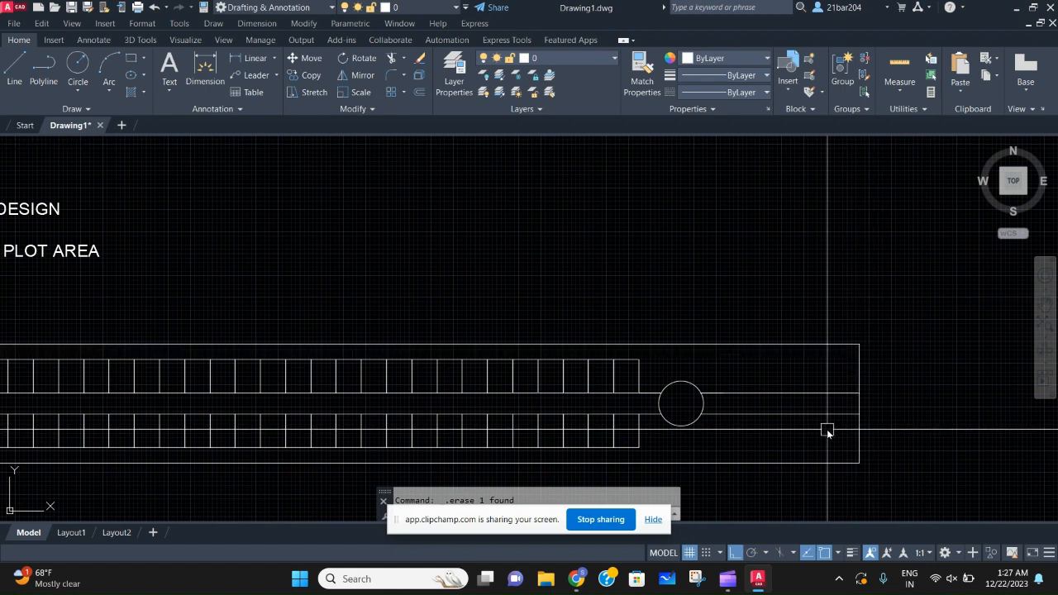
pyautogui.scroll(2, 732, 411)
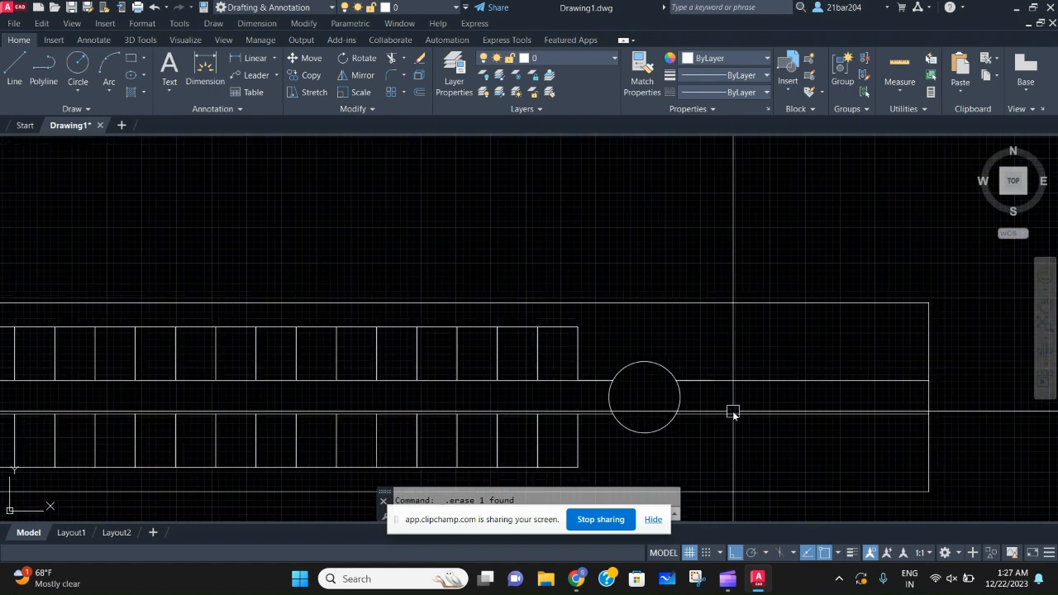
pyautogui.moveTo(709, 409); pyautogui.dragTo(700, 409, button='middle')
pyautogui.write('l')
pyautogui.press('Return')
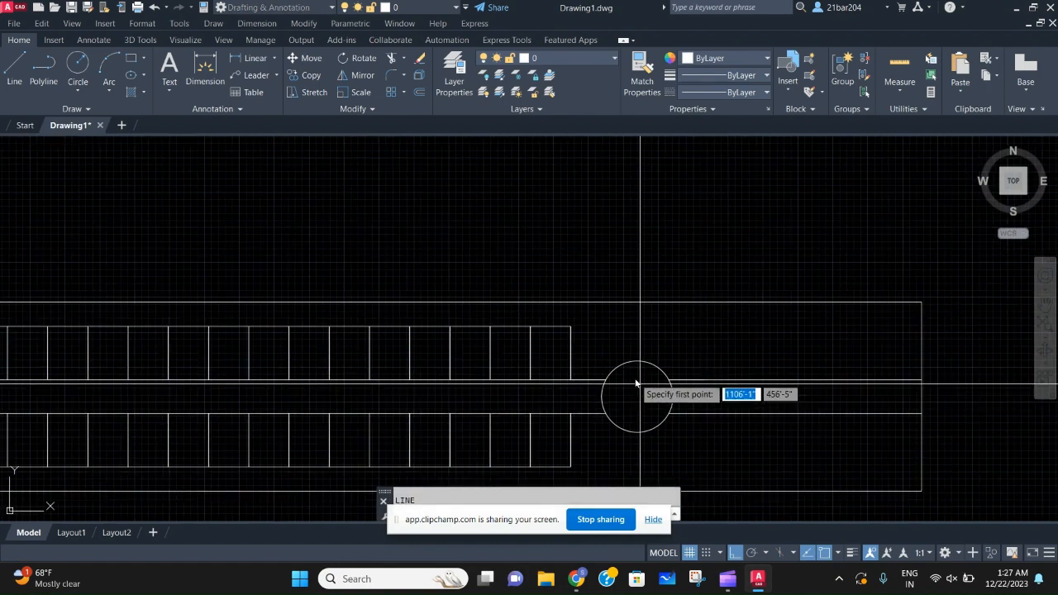
pyautogui.moveTo(634, 363)
pyautogui.mouseDown(button='middle')
pyautogui.moveTo(556, 372)
pyautogui.moveTo(644, 371)
pyautogui.mouseUp(button='middle')
pyautogui.press('Escape')
pyautogui.scroll(-2, 597, 370)
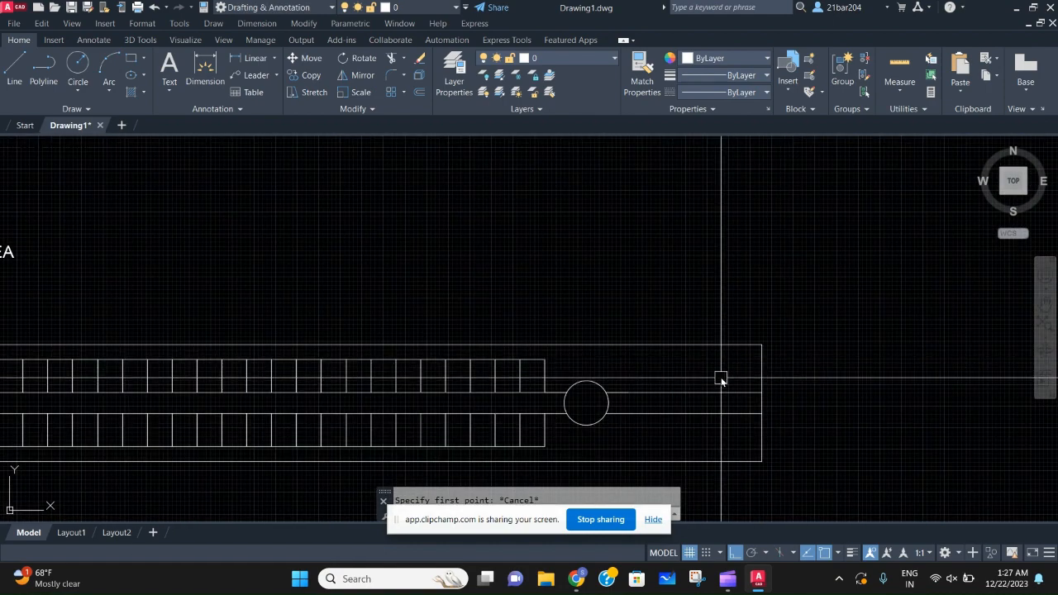
# Step: Draw a circle above the road near the site's far end, reaching to where the upper road line meets the end boundary
pyautogui.scroll(4, 732, 374)
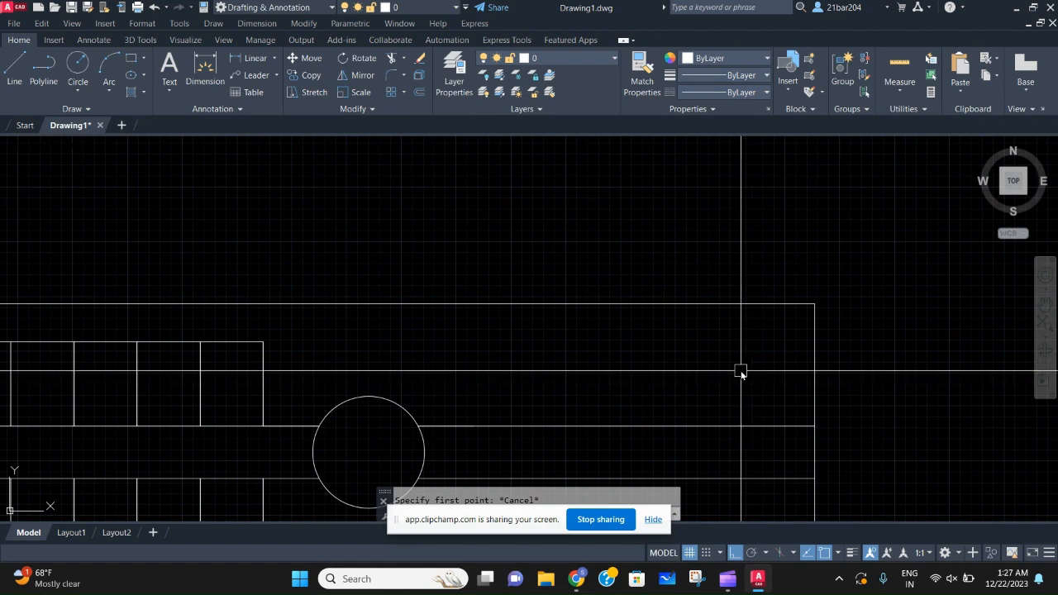
pyautogui.write('c')
pyautogui.press('Return')
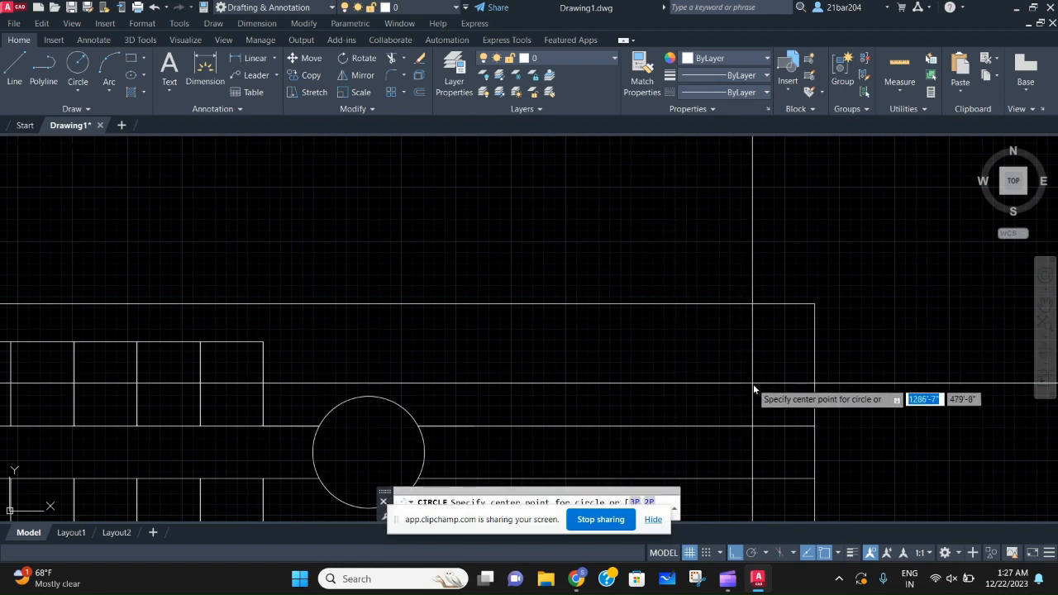
pyautogui.click(740, 405)
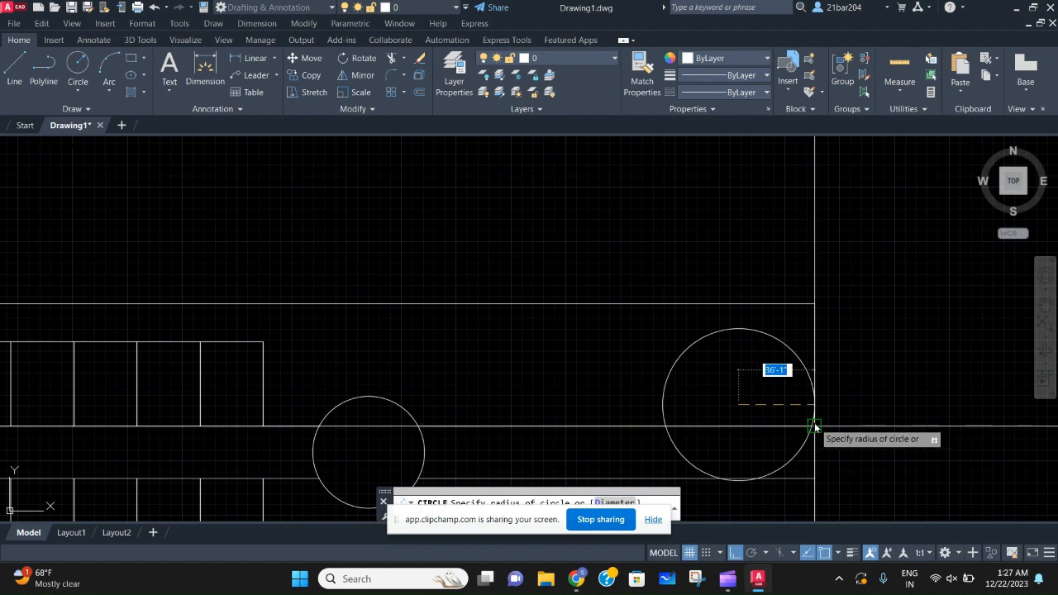
pyautogui.click(814, 426)
pyautogui.click(753, 331)
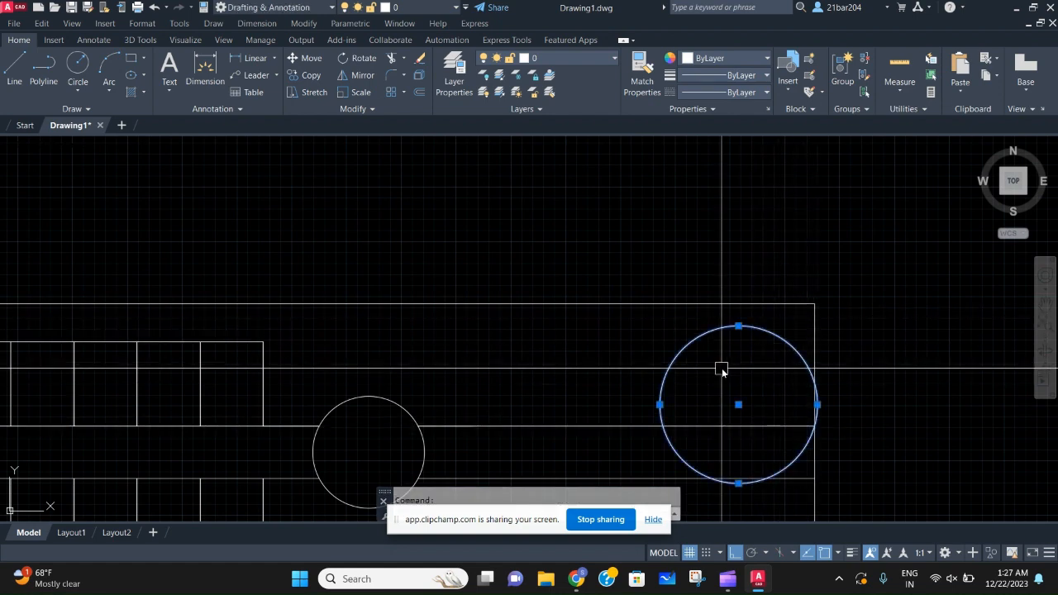
pyautogui.click(722, 369)
pyautogui.press('Escape')
pyautogui.scroll(-2, 767, 365)
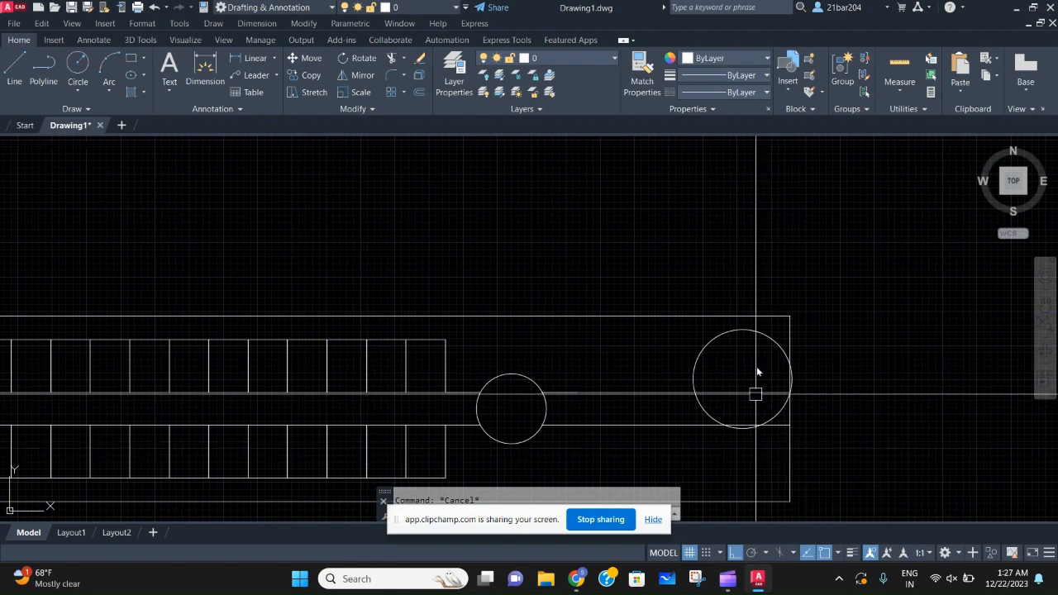
# Step: Delete the circle drawn at the site's far end
pyautogui.scroll(2, 756, 368)
pyautogui.click(774, 322)
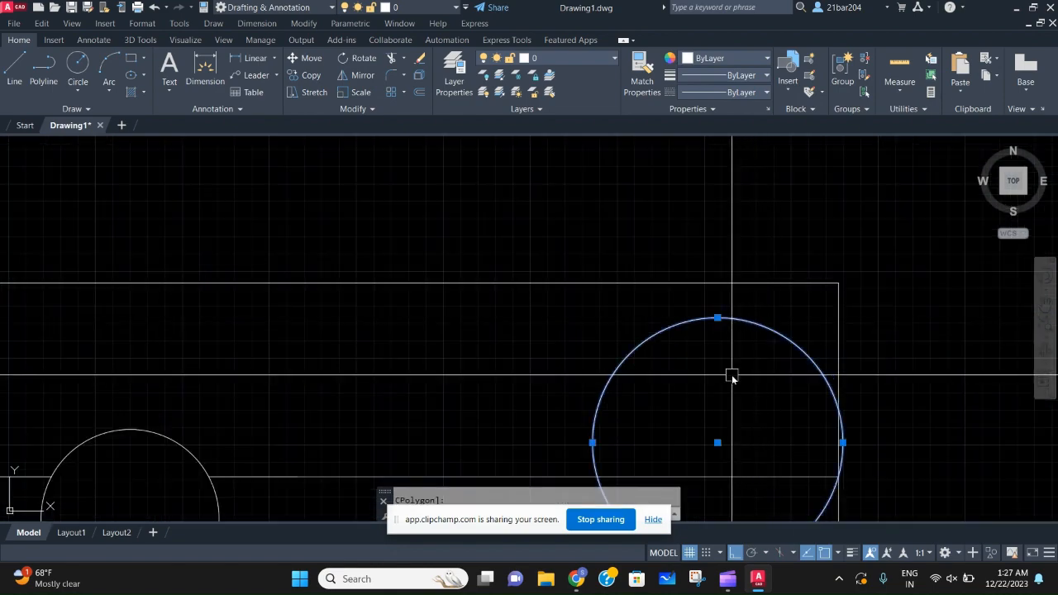
pyautogui.press('Delete')
# Step: Examine the plot rows and the road from the site's starting edge along to the circle
pyautogui.scroll(-3, 845, 356)
pyautogui.scroll(3, 449, 307)
pyautogui.scroll(-4, 567, 347)
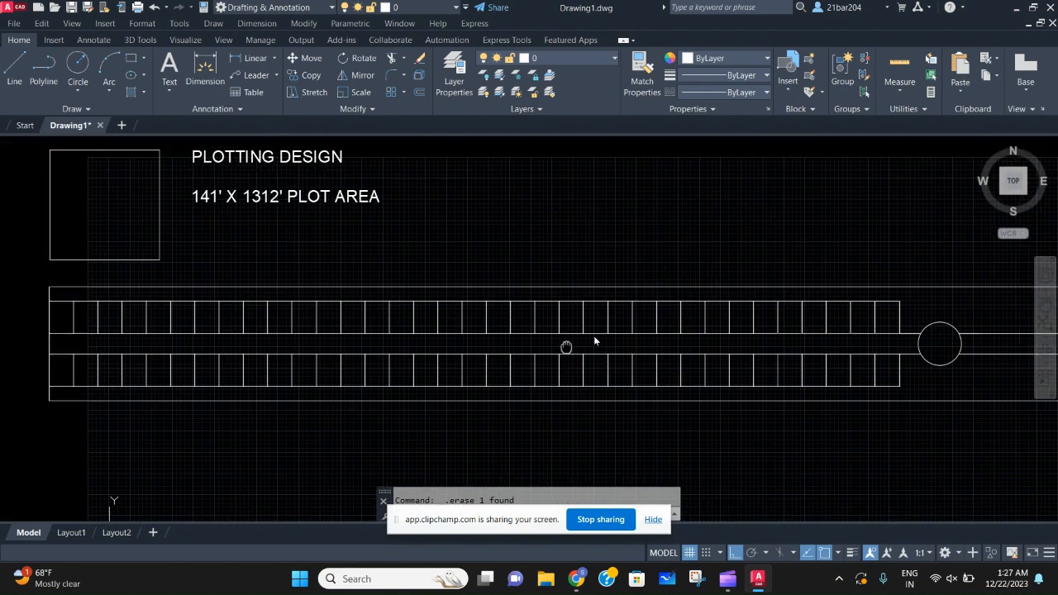
pyautogui.scroll(4, 348, 342)
pyautogui.scroll(-3, 348, 341)
pyautogui.scroll(2, 389, 339)
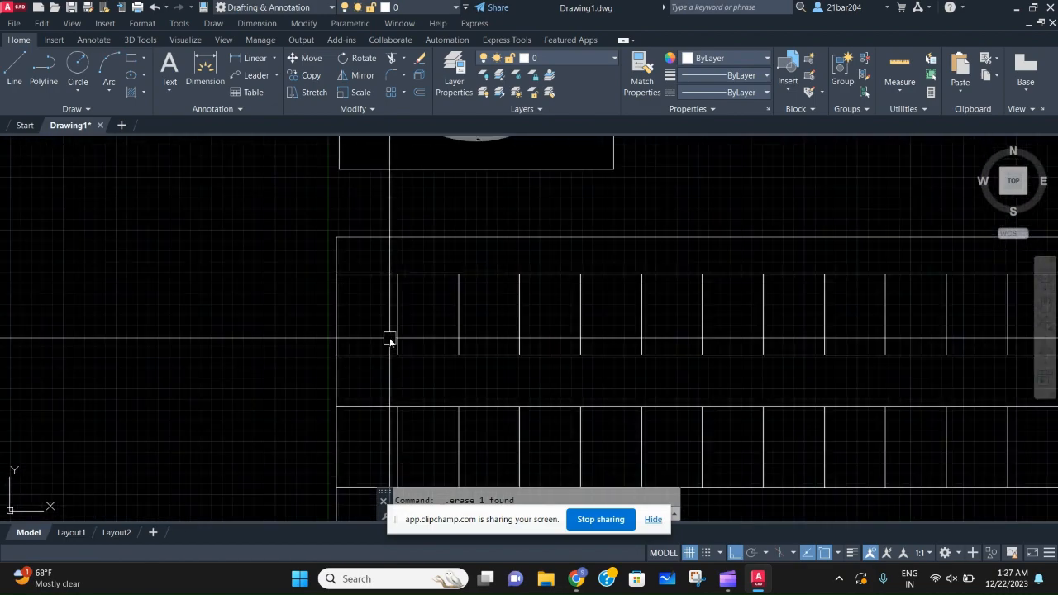
pyautogui.scroll(-4, 475, 309)
# Step: Offset the road circle outward with the Through option, passing it through the road-side corner of the upper row's last plot
pyautogui.scroll(8, 567, 402)
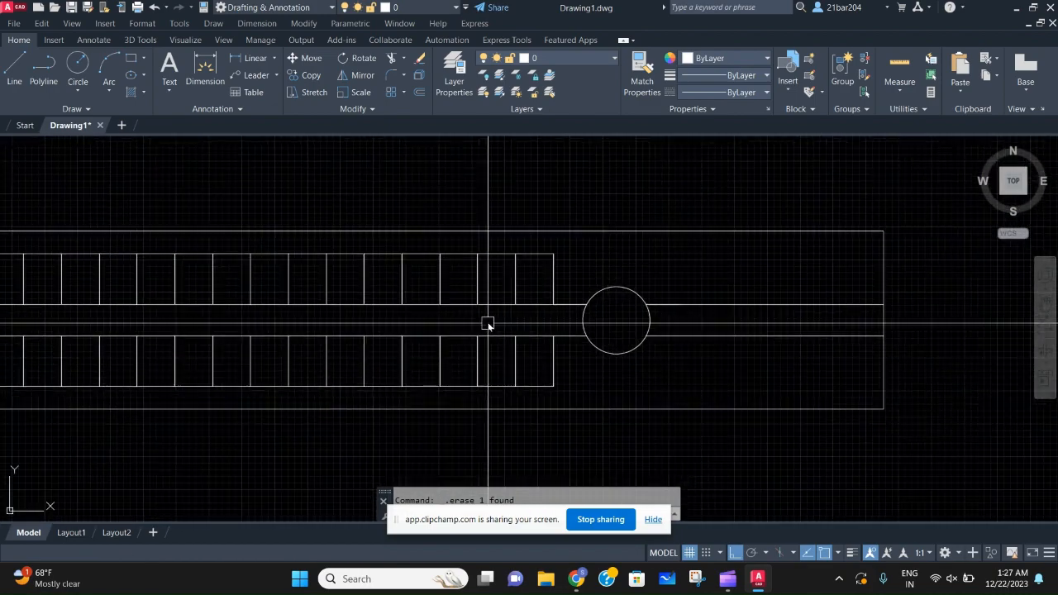
pyautogui.click(755, 292)
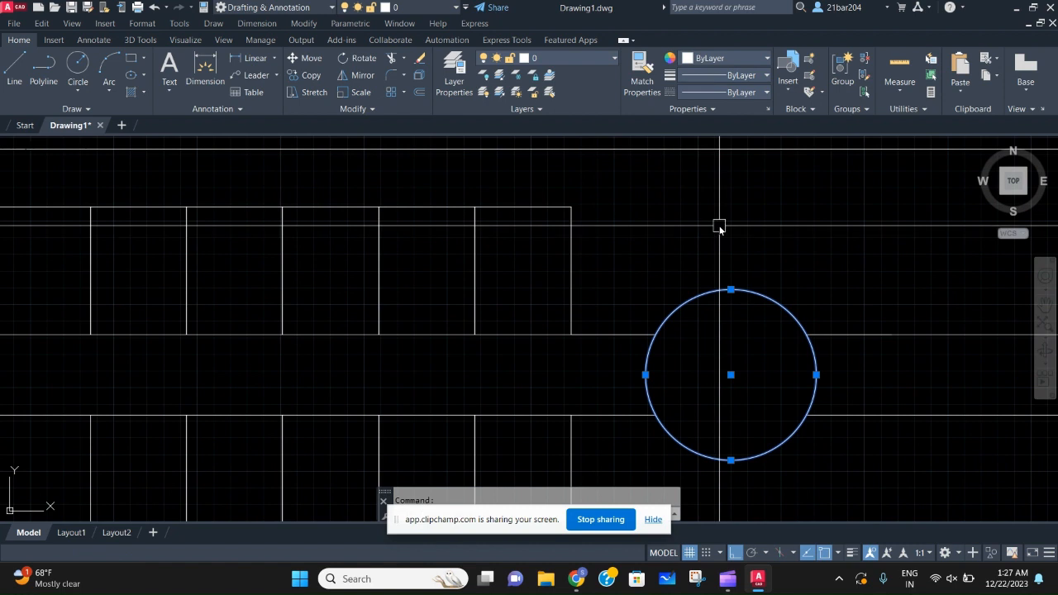
pyautogui.press('Return')
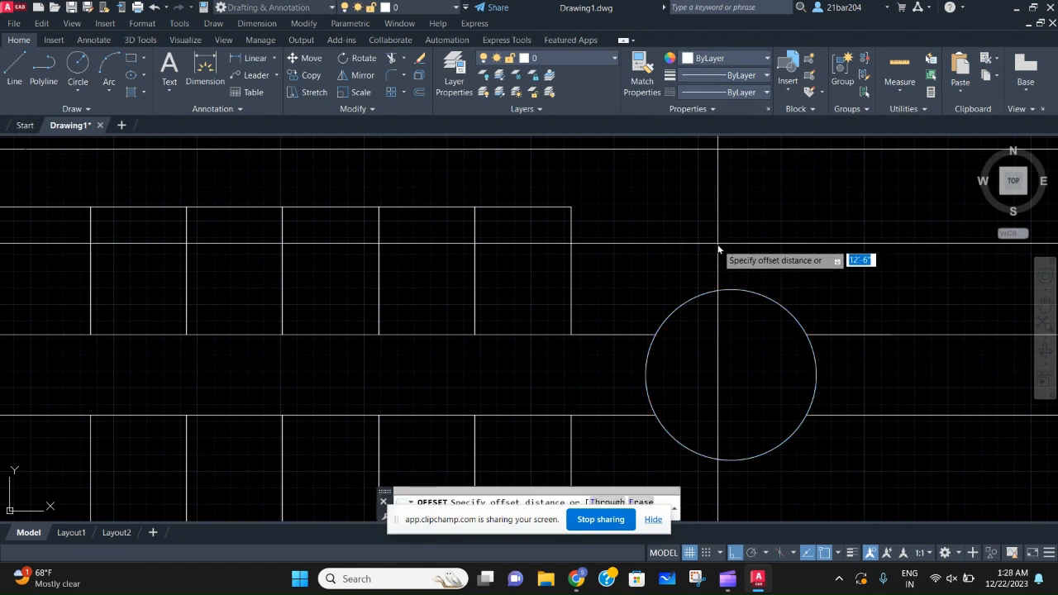
pyautogui.press('Down')
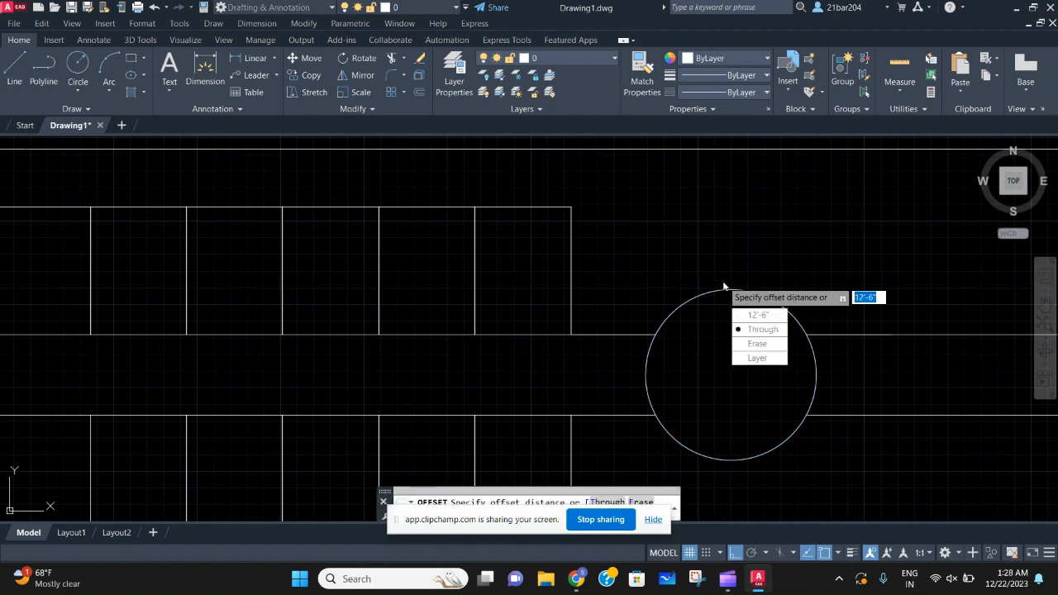
pyautogui.press('Return')
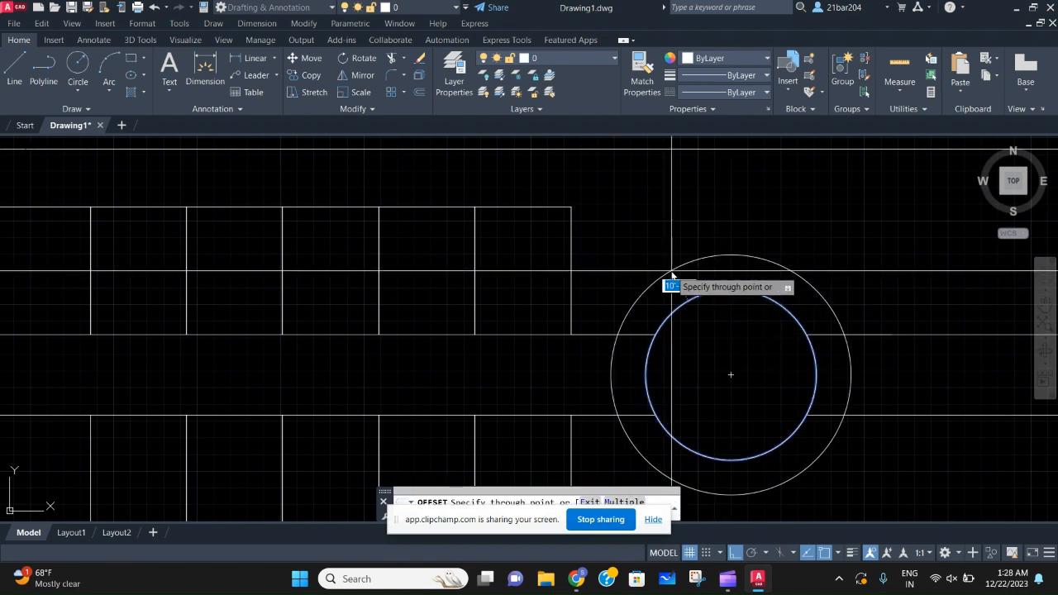
pyautogui.click(576, 342)
pyautogui.press('Escape')
# Step: Trim the outer circle where it crosses the road, and the road lines between the outer and inner circles
pyautogui.write('tr')
pyautogui.press('Return')
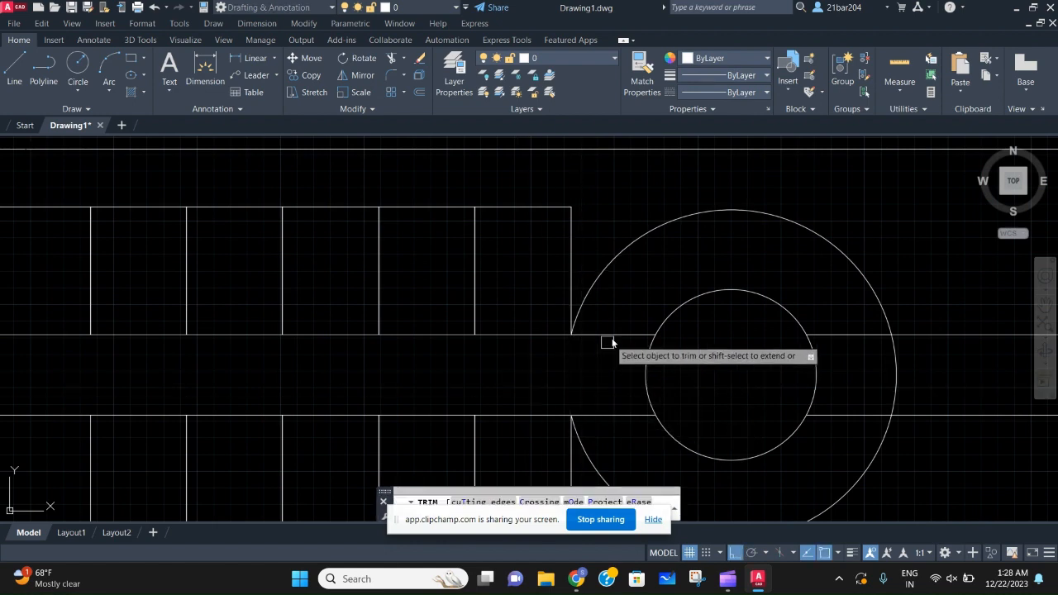
pyautogui.click(613, 334)
pyautogui.click(601, 415)
pyautogui.moveTo(635, 462); pyautogui.dragTo(449, 384, button='middle')
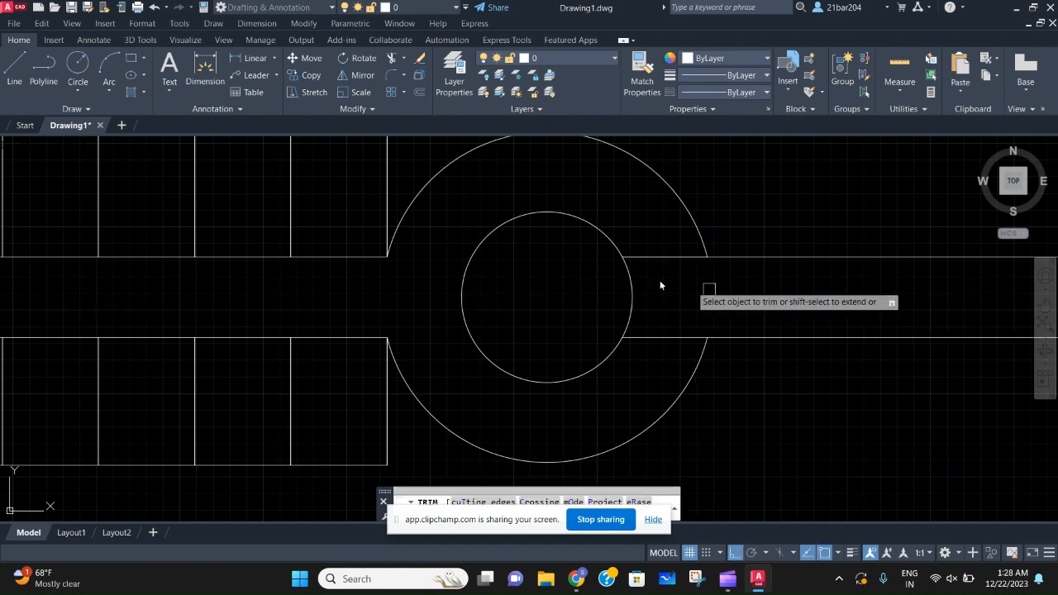
pyautogui.moveTo(633, 222); pyautogui.dragTo(665, 376)
pyautogui.scroll(-5, 673, 283)
pyautogui.scroll(5, 562, 284)
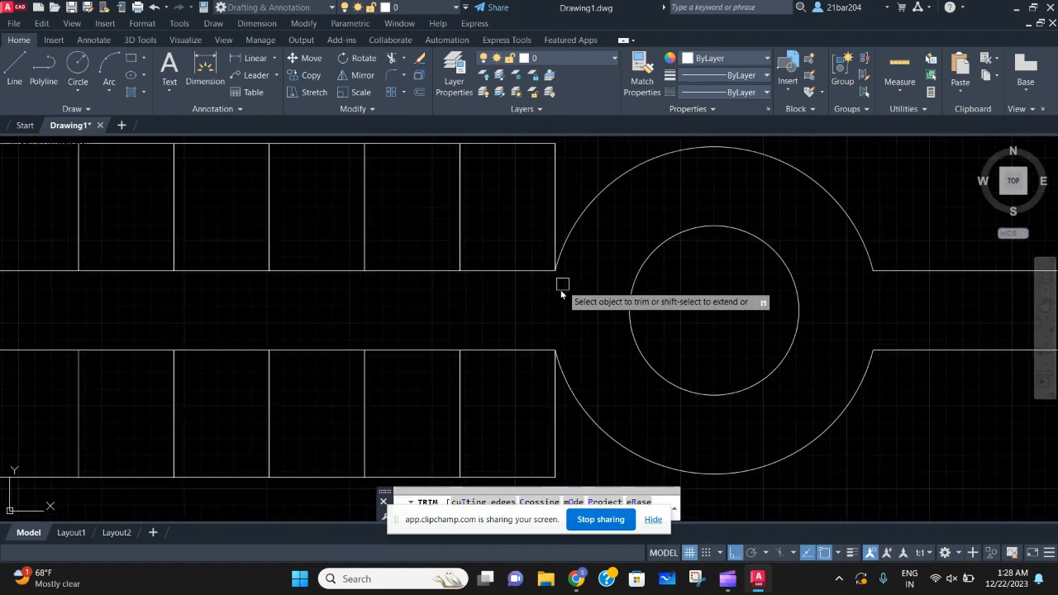
pyautogui.scroll(-4, 765, 228)
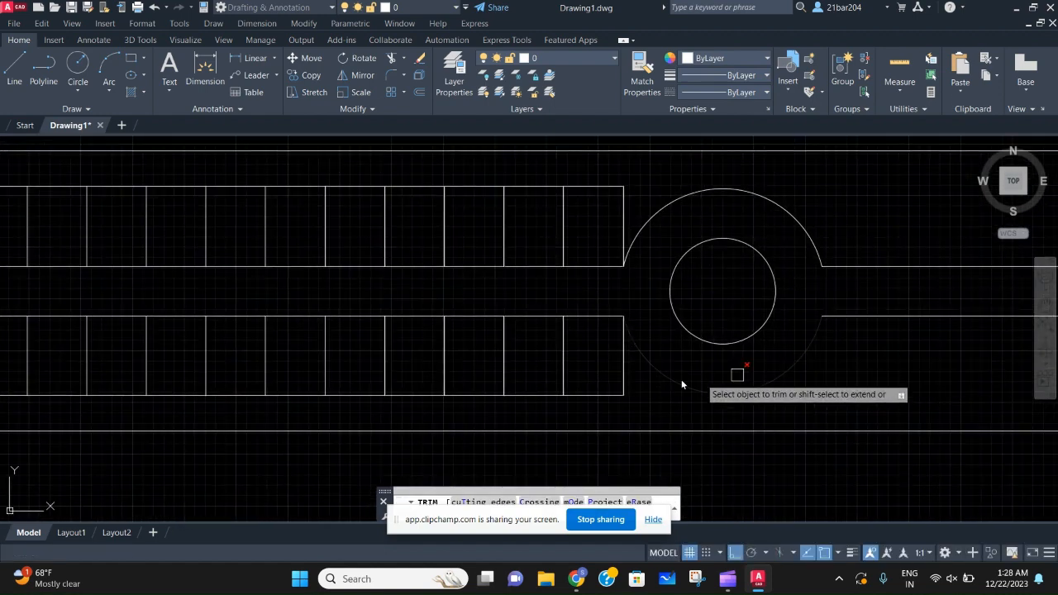
pyautogui.scroll(2, 722, 314)
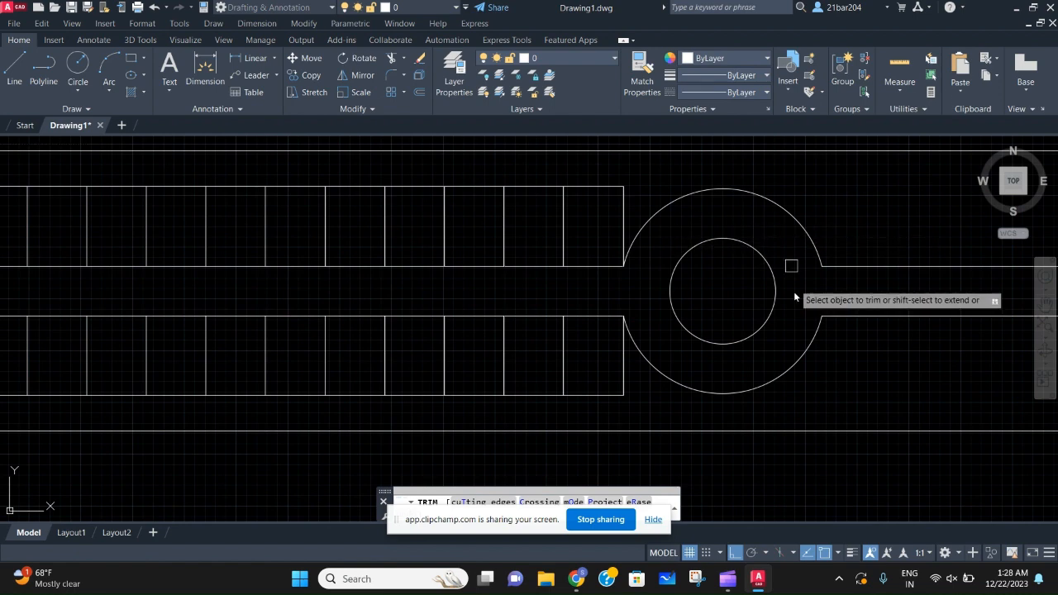
pyautogui.click(531, 315)
pyautogui.hotkey('ctrl', 'z')
pyautogui.press('Escape')
# Step: Offset the inner circle inward by 6 inches
pyautogui.scroll(-2, 653, 290)
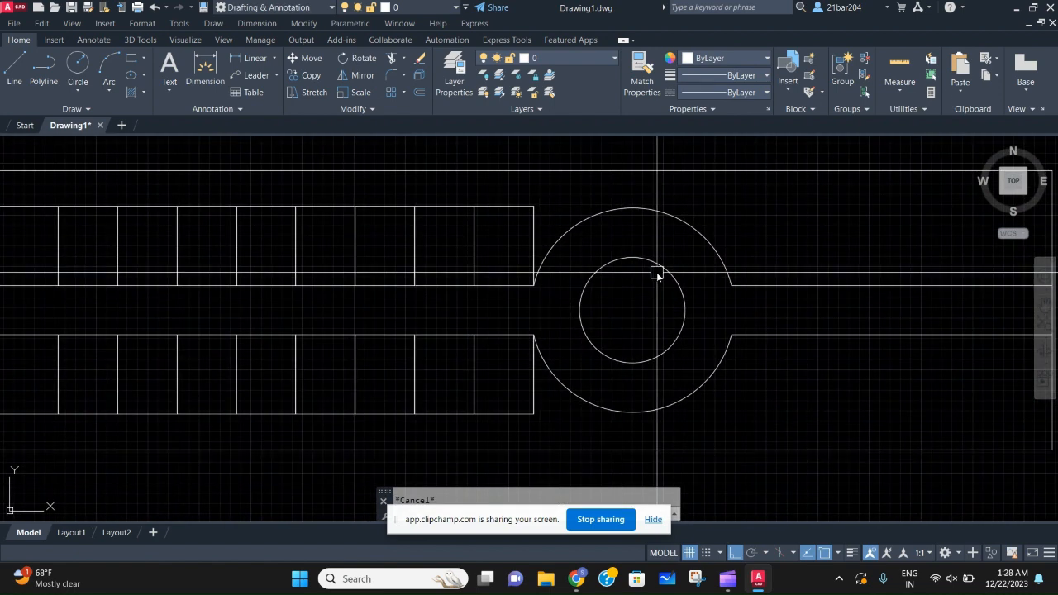
pyautogui.click(658, 265)
pyautogui.scroll(2, 612, 317)
pyautogui.press('Return')
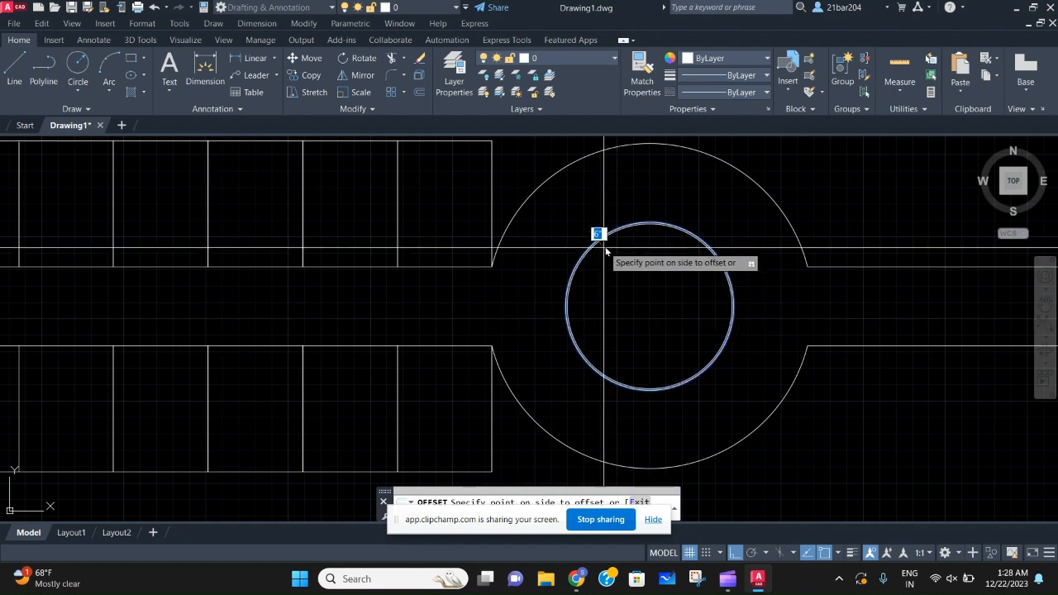
pyautogui.scroll(2, 615, 248)
pyautogui.click(665, 275)
pyautogui.scroll(-3, 666, 276)
pyautogui.moveTo(854, 261); pyautogui.dragTo(758, 267, button='middle')
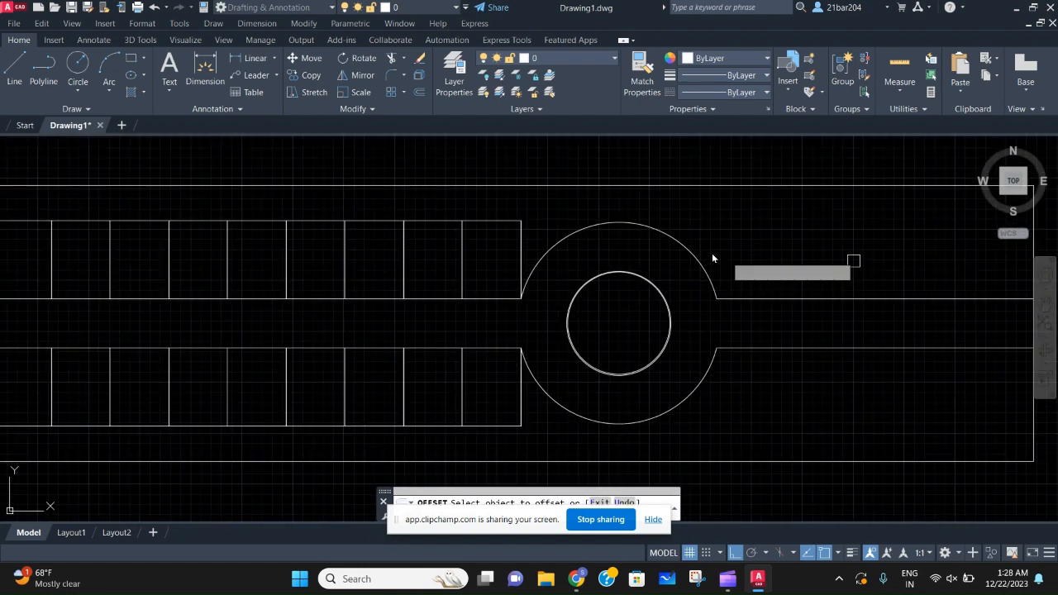
pyautogui.scroll(2, 654, 232)
pyautogui.moveTo(644, 230)
pyautogui.mouseDown(button='middle')
pyautogui.moveTo(665, 241)
pyautogui.moveTo(596, 208)
pyautogui.mouseUp(button='middle')
pyautogui.scroll(-1, 578, 285)
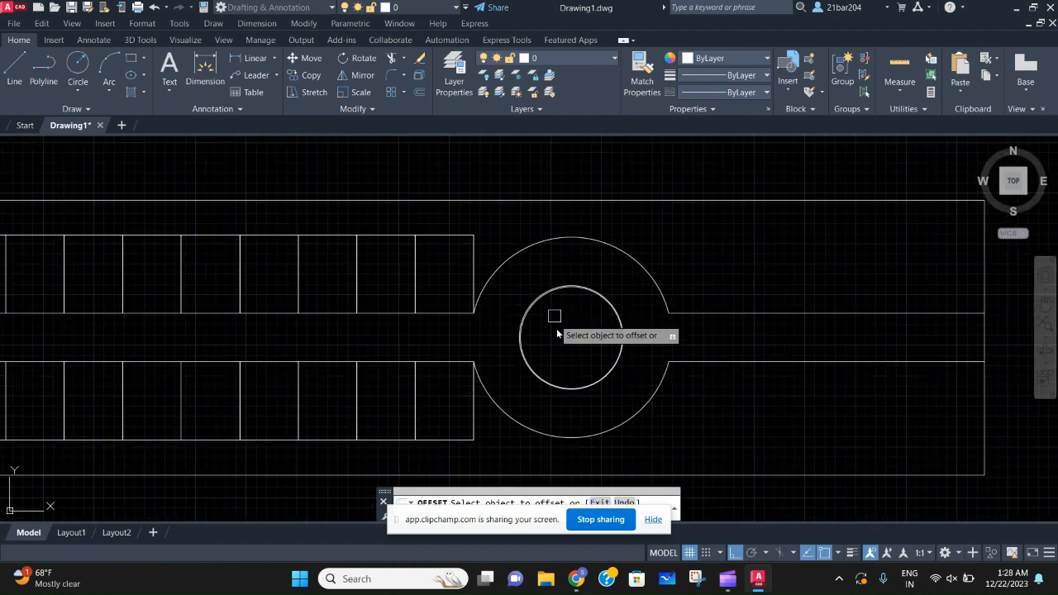
pyautogui.scroll(4, 553, 311)
pyautogui.press('Escape')
pyautogui.click(647, 236)
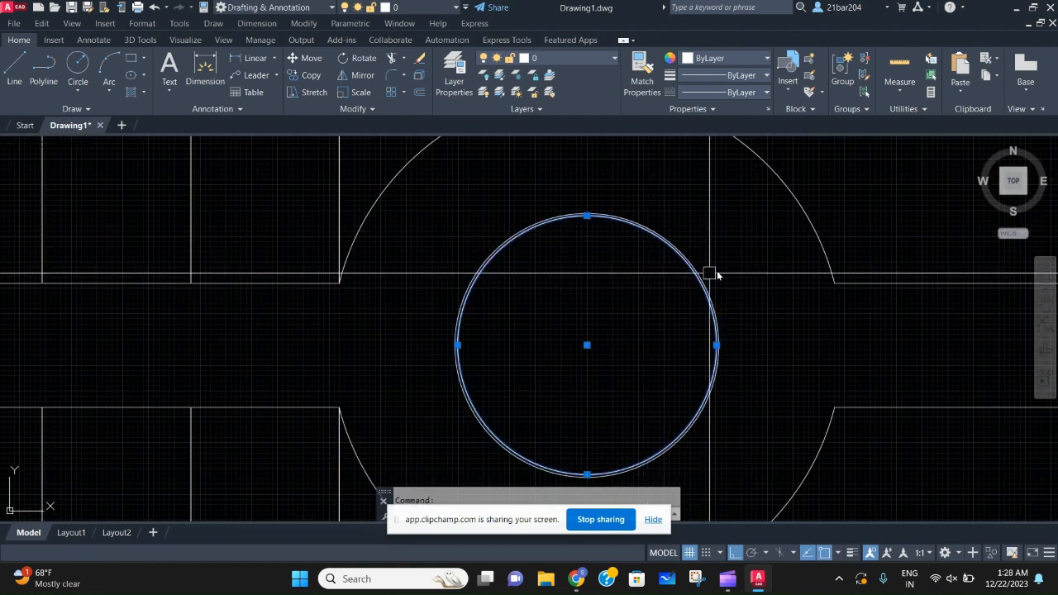
pyautogui.scroll(2, 717, 275)
pyautogui.write('OF')
pyautogui.press('Return')
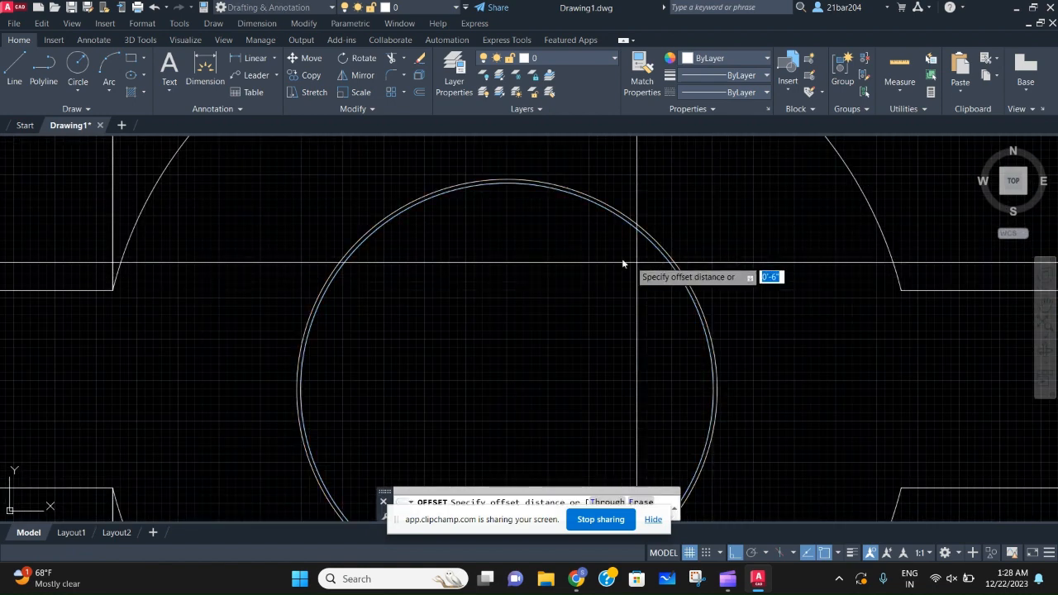
pyautogui.scroll(-5, 616, 305)
pyautogui.moveTo(581, 318); pyautogui.dragTo(578, 325, button='middle')
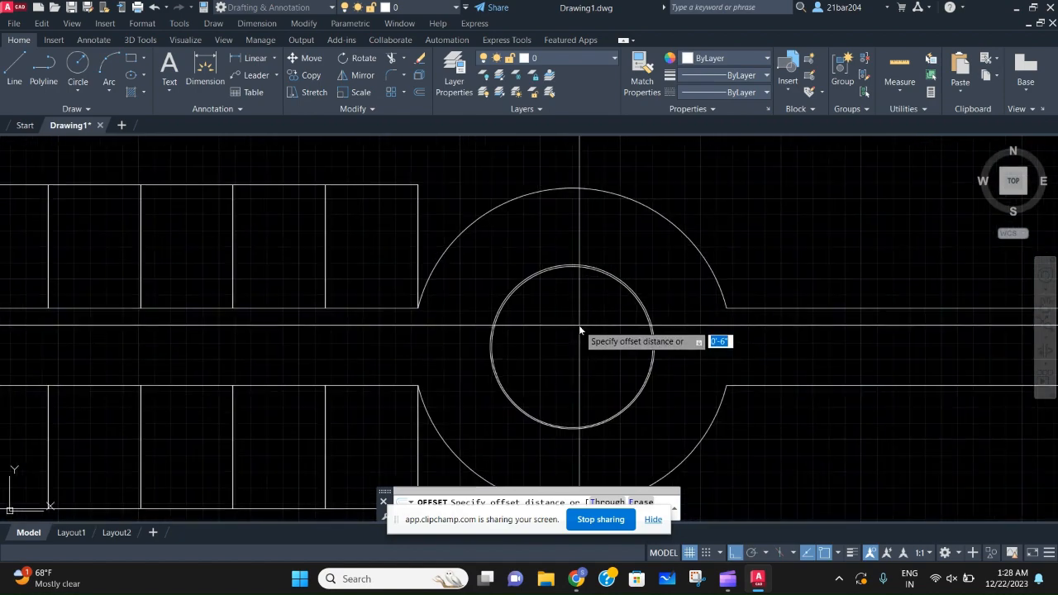
pyautogui.write('20')
pyautogui.press('Return')
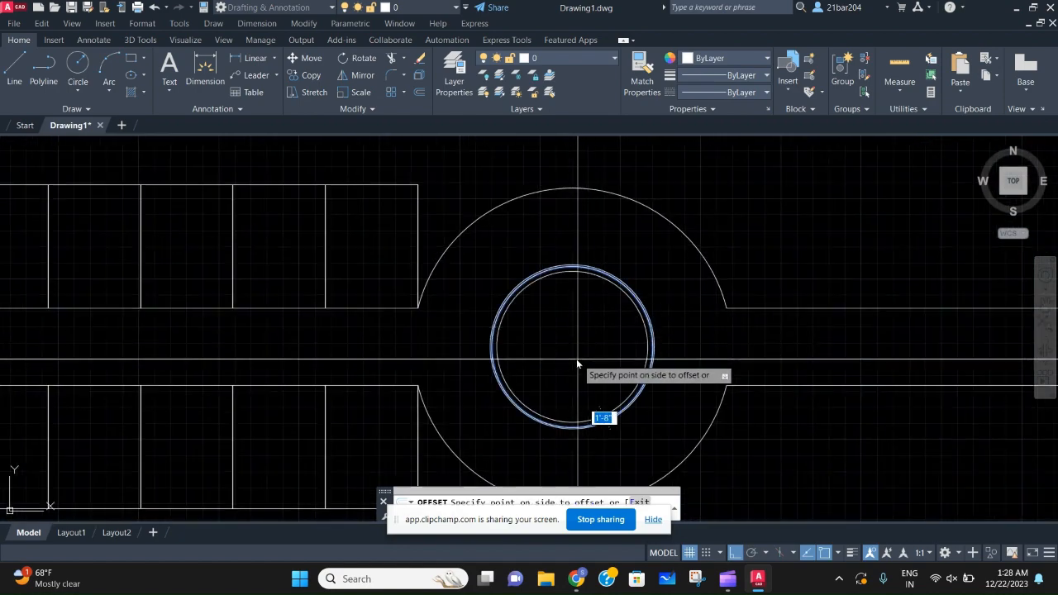
pyautogui.scroll(4, 559, 348)
pyautogui.scroll(-2, 554, 331)
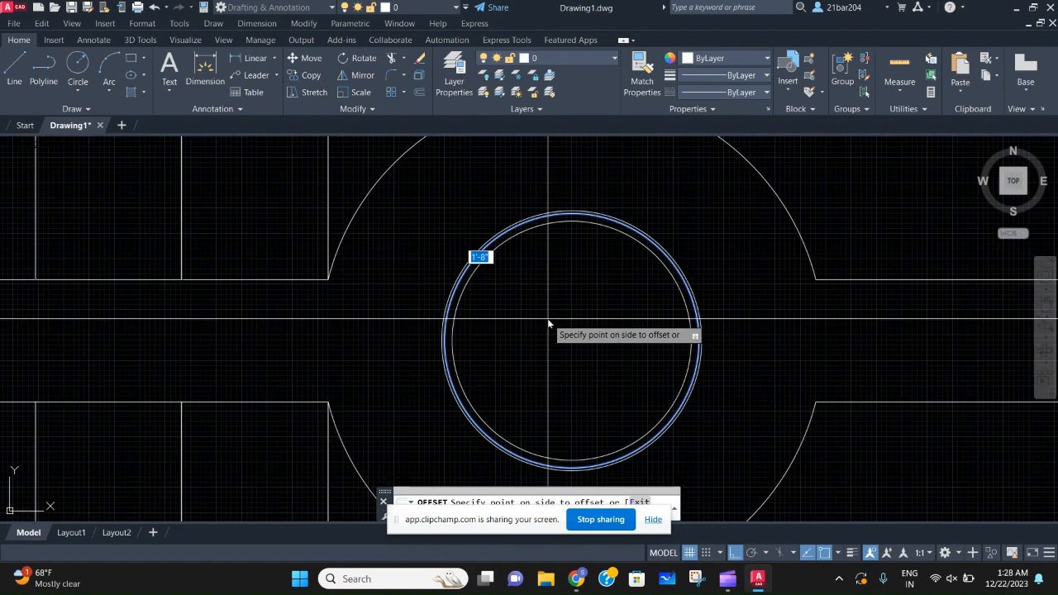
pyautogui.press('Escape')
# Step: Offset the roundabout's inner ring inward by 20 feet to form a small central circle
pyautogui.write('OF')
pyautogui.press('Return')
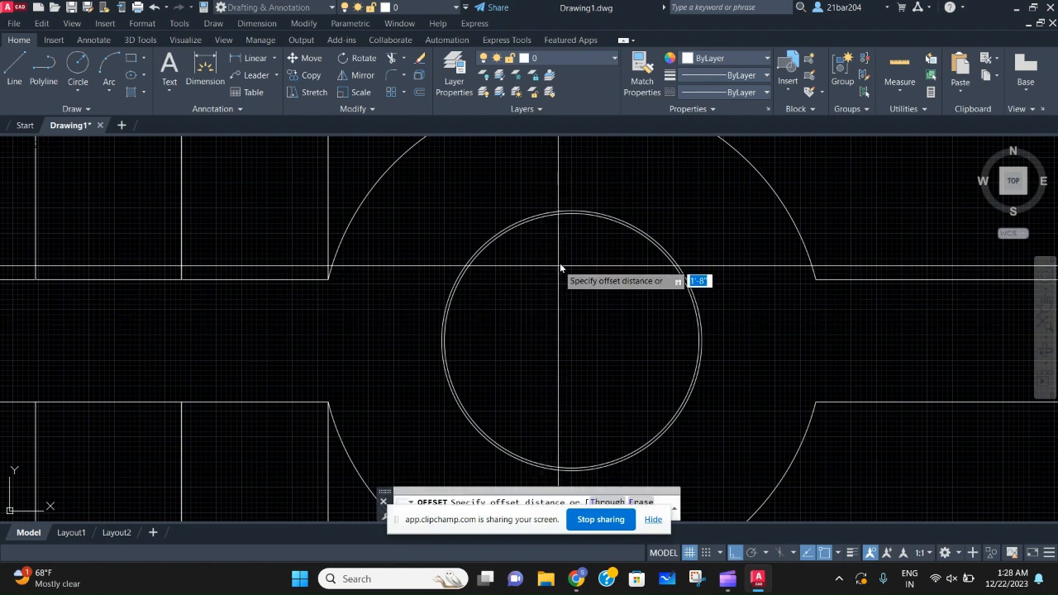
pyautogui.write('20')
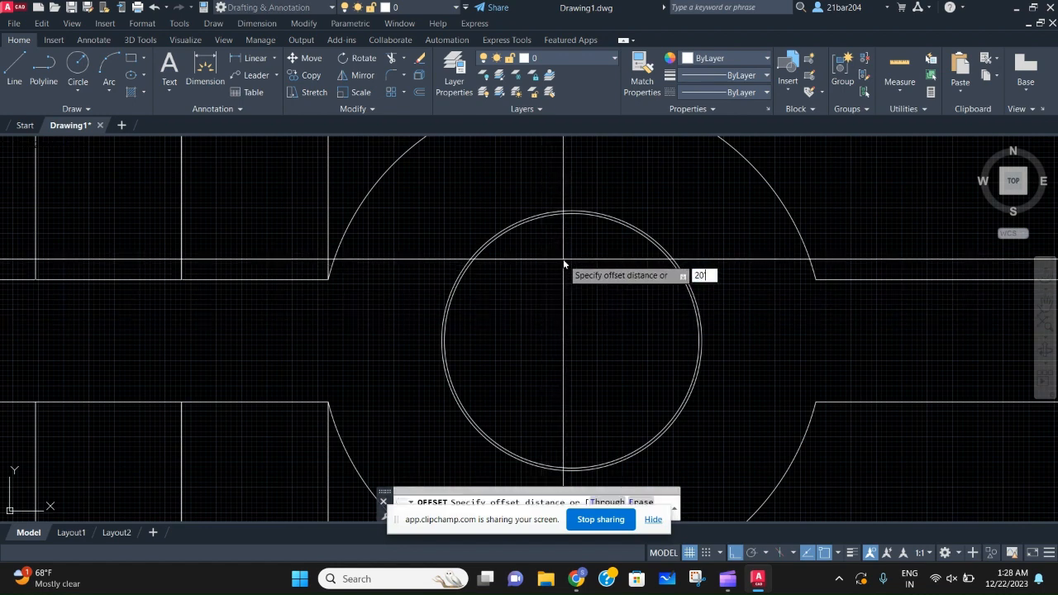
pyautogui.press('Return')
pyautogui.scroll(4, 563, 260)
pyautogui.scroll(-4, 601, 191)
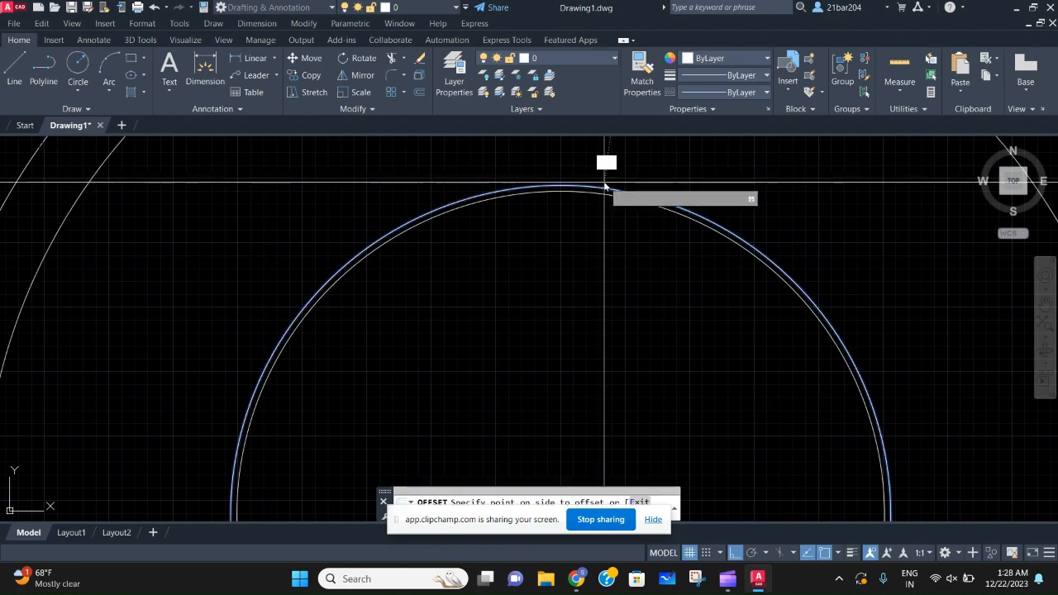
pyautogui.scroll(-3, 587, 413)
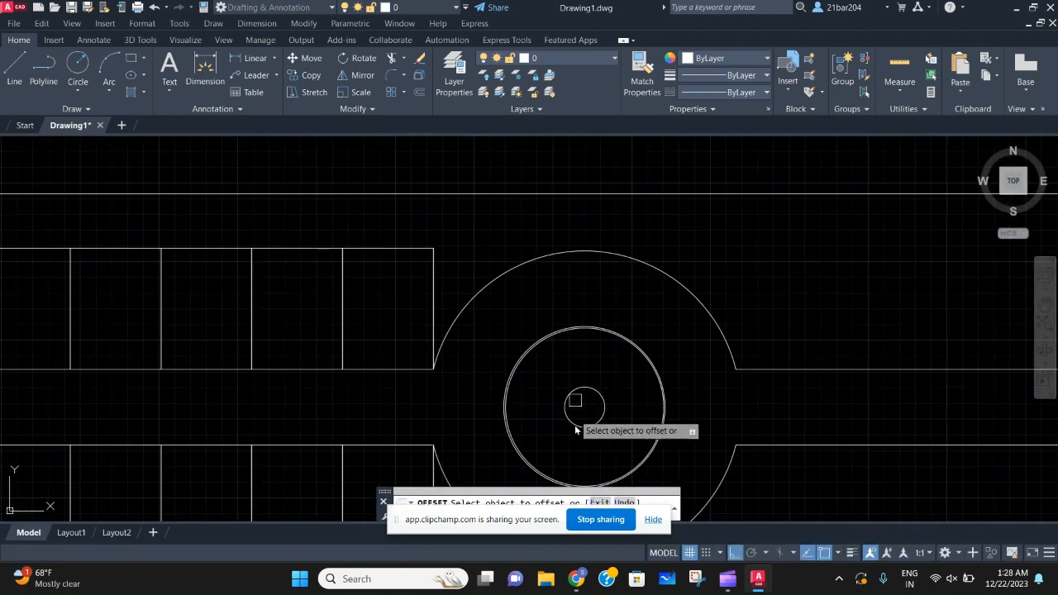
pyautogui.scroll(3, 579, 422)
pyautogui.scroll(-3, 554, 422)
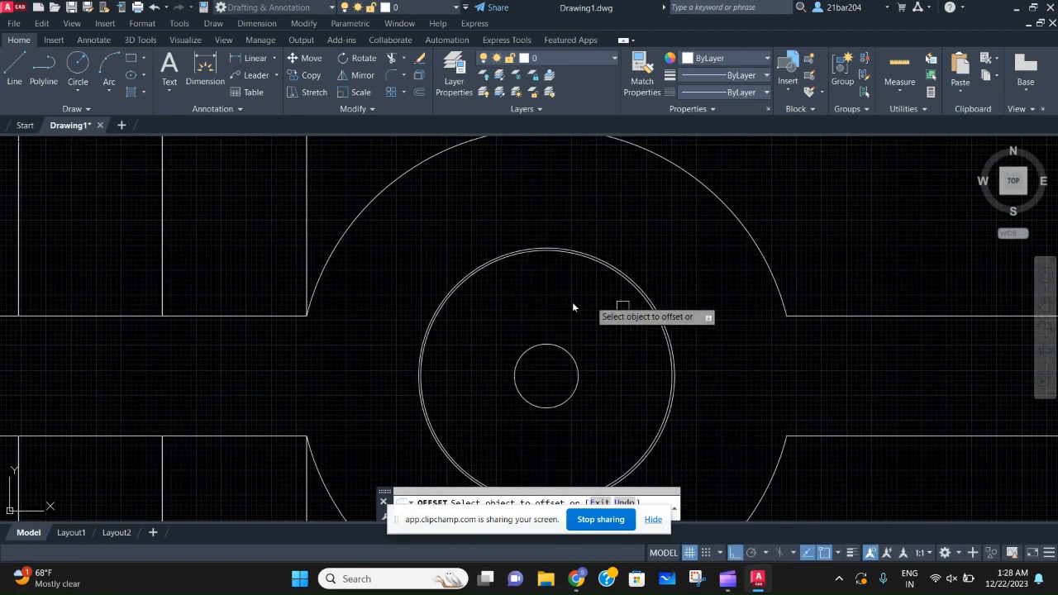
# Step: Delete the closely spaced ring just inside the roundabout's island circle
pyautogui.scroll(-3, 601, 372)
pyautogui.scroll(3, 574, 366)
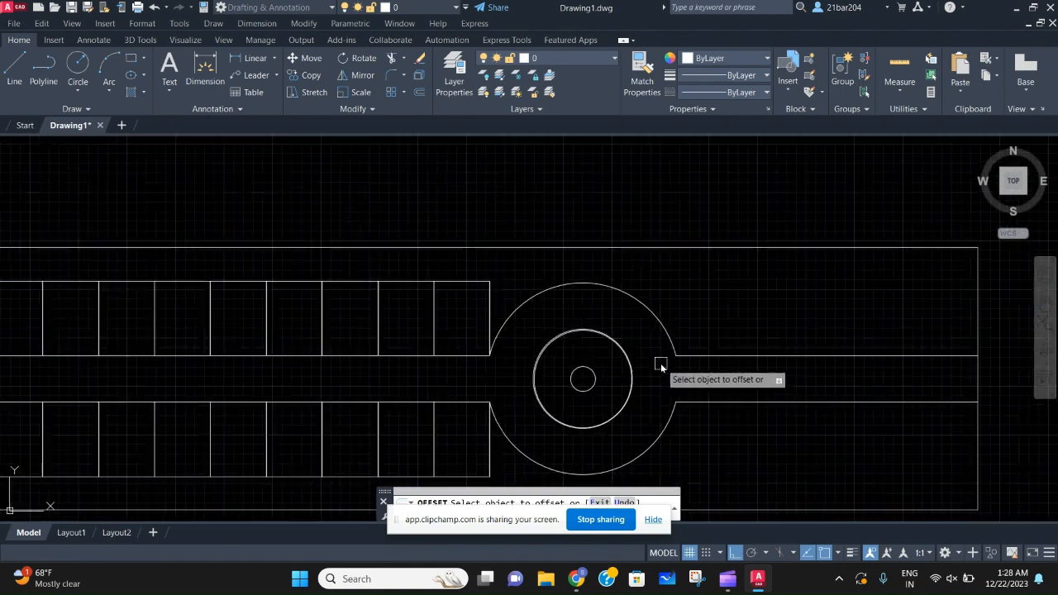
pyautogui.scroll(5, 603, 326)
pyautogui.press('Escape')
pyautogui.click(619, 293)
pyautogui.press('Delete')
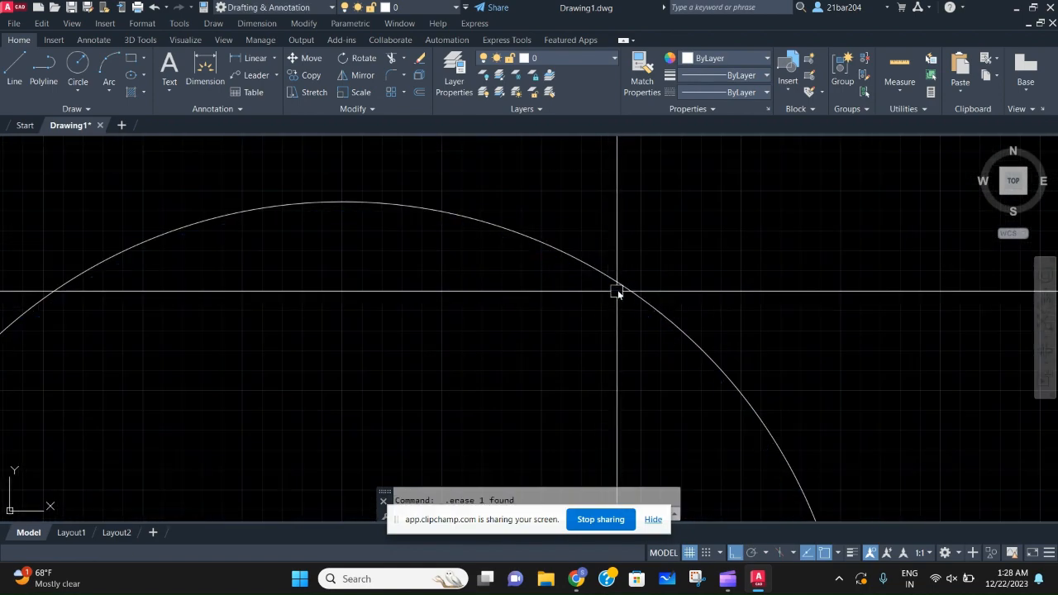
# Step: Offset the roundabout's island circle inward by 6 feet
pyautogui.click(617, 286)
pyautogui.write('o')
pyautogui.press('Return')
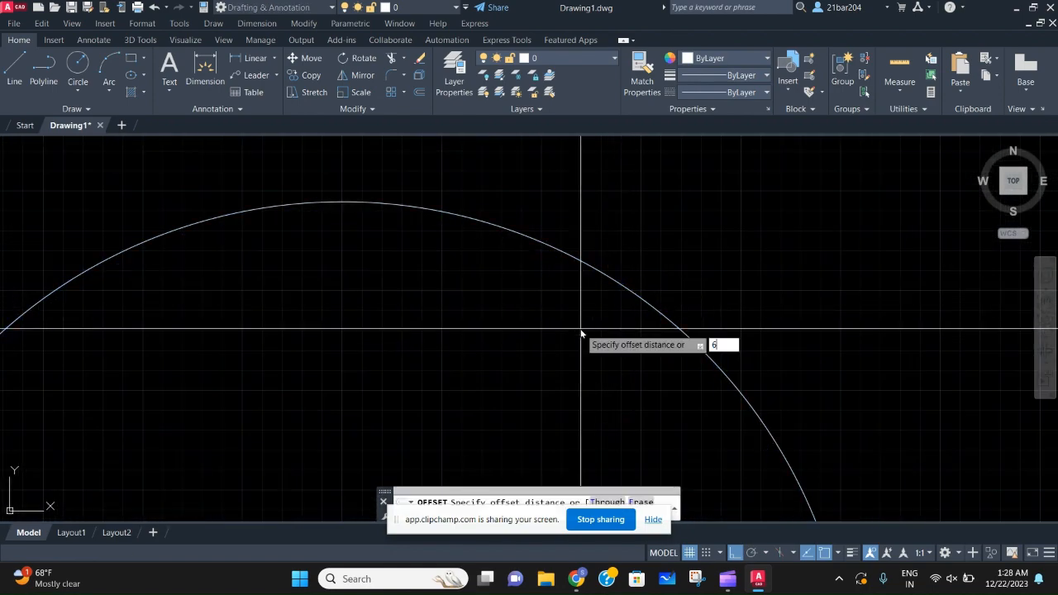
pyautogui.press('Return')
pyautogui.scroll(-4, 580, 329)
pyautogui.moveTo(581, 329); pyautogui.dragTo(581, 261, button='middle')
pyautogui.click(571, 315)
pyautogui.press('Escape')
# Step: Trim away both road lines between the roundabout and the site's far end
pyautogui.scroll(-6, 572, 322)
pyautogui.scroll(3, 574, 329)
pyautogui.scroll(-5, 574, 329)
pyautogui.moveTo(610, 337); pyautogui.dragTo(431, 377, button='middle')
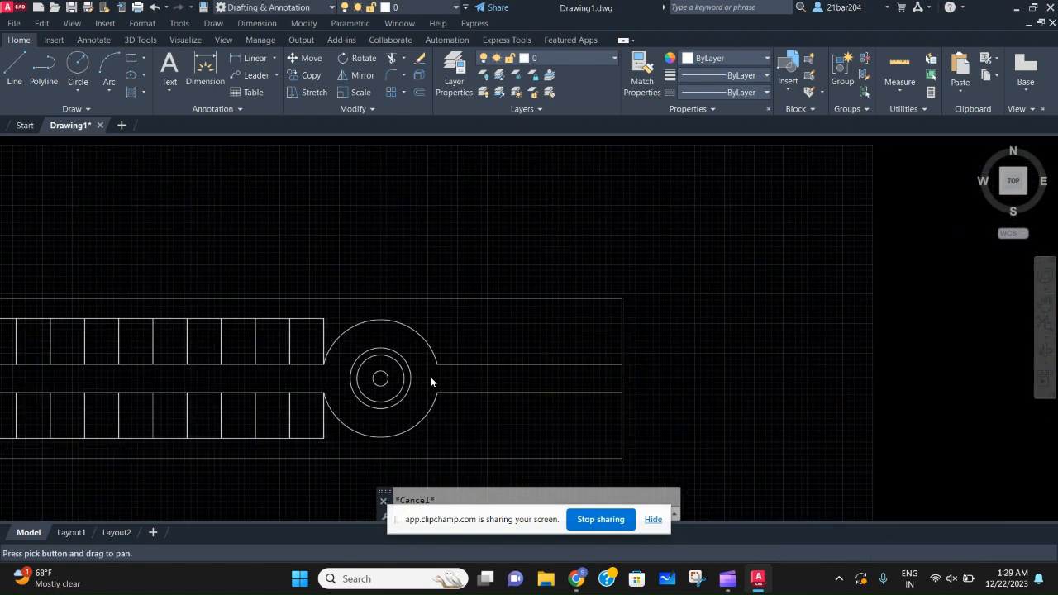
pyautogui.scroll(3, 612, 339)
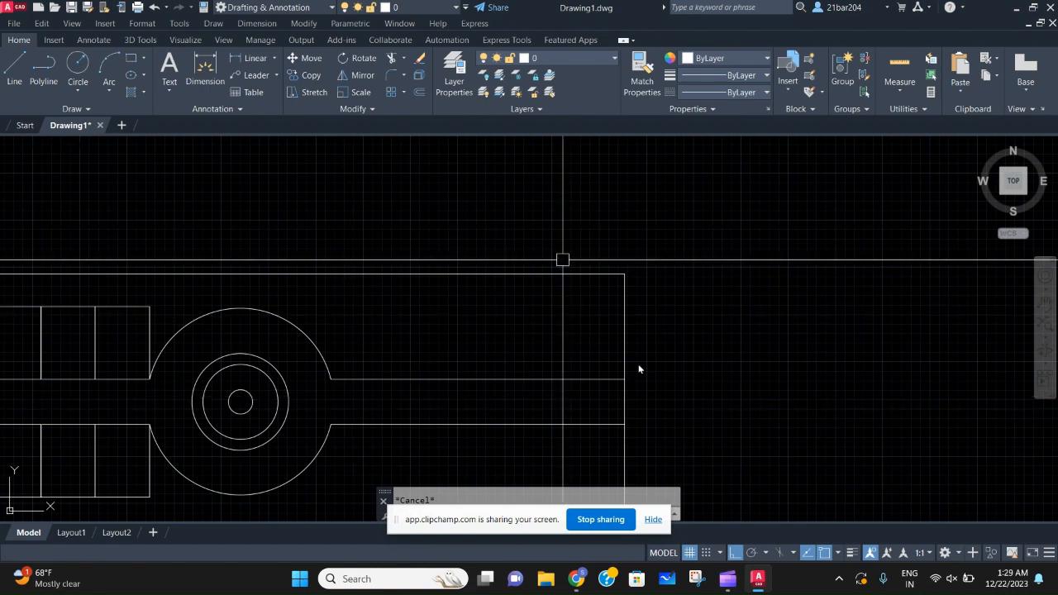
pyautogui.moveTo(487, 329); pyautogui.dragTo(595, 299, button='middle')
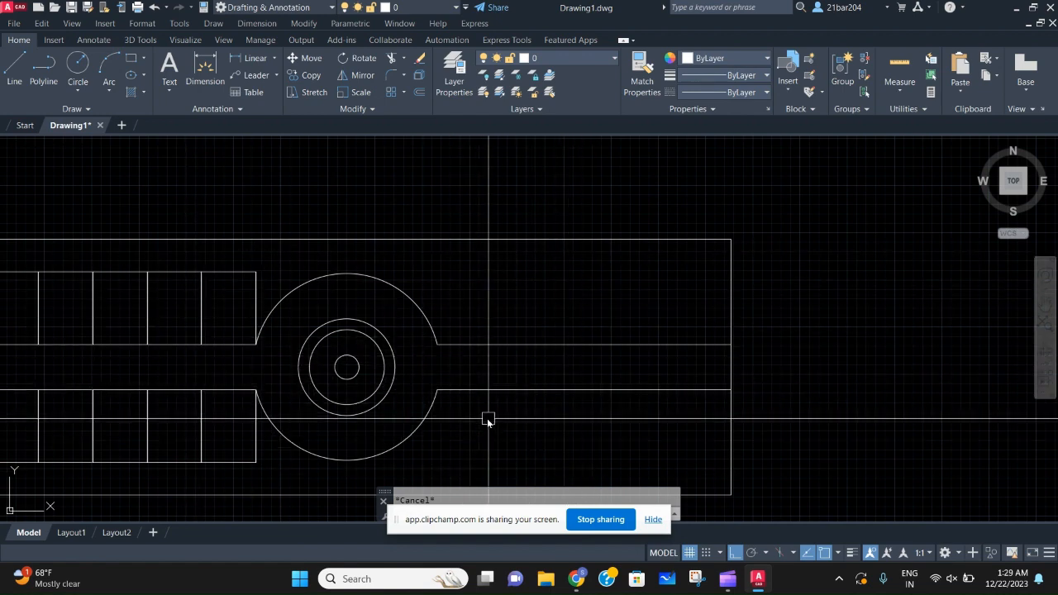
pyautogui.click(437, 332)
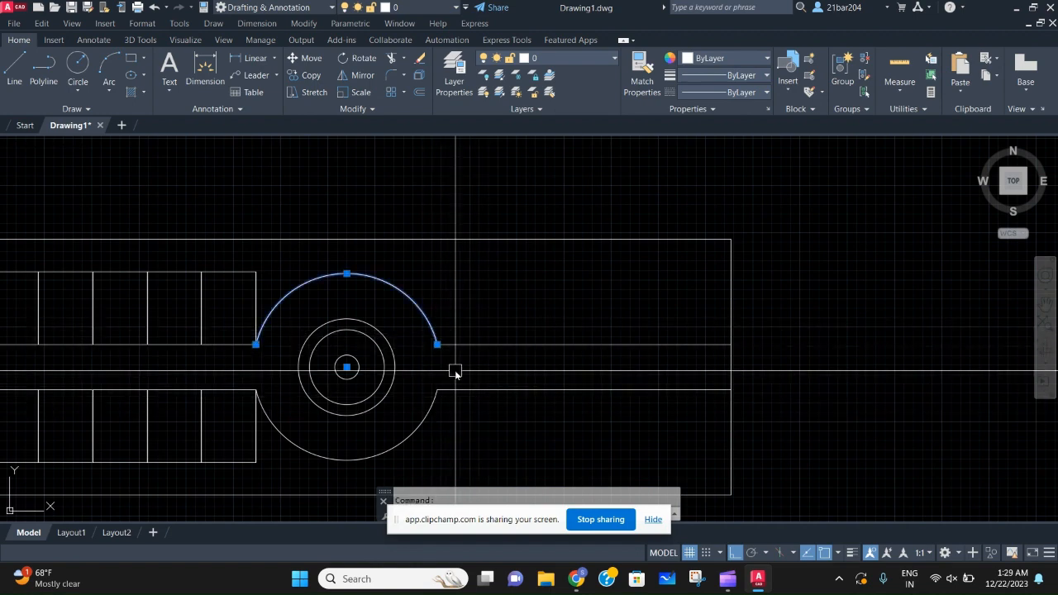
pyautogui.press('Escape')
pyautogui.write('TR')
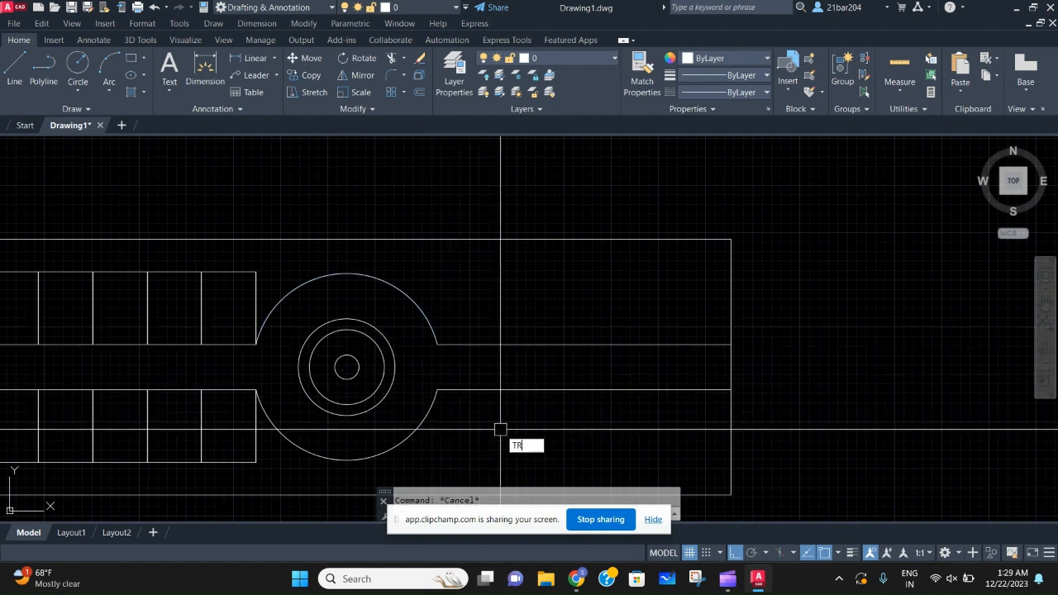
pyautogui.press('Return')
pyautogui.moveTo(455, 303); pyautogui.dragTo(482, 418)
pyautogui.press('Escape')
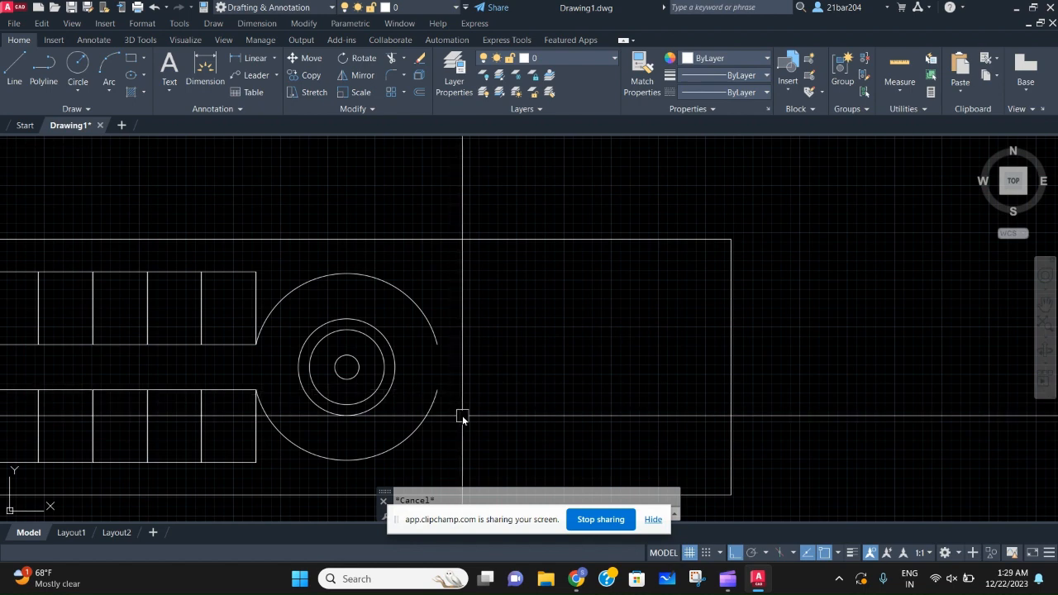
# Step: Delete the upper and lower outer arcs of the roundabout
pyautogui.click(462, 416)
pyautogui.click(414, 307)
pyautogui.press('Delete')
pyautogui.scroll(2, 441, 353)
pyautogui.click(498, 392)
pyautogui.click(411, 296)
pyautogui.press('Delete')
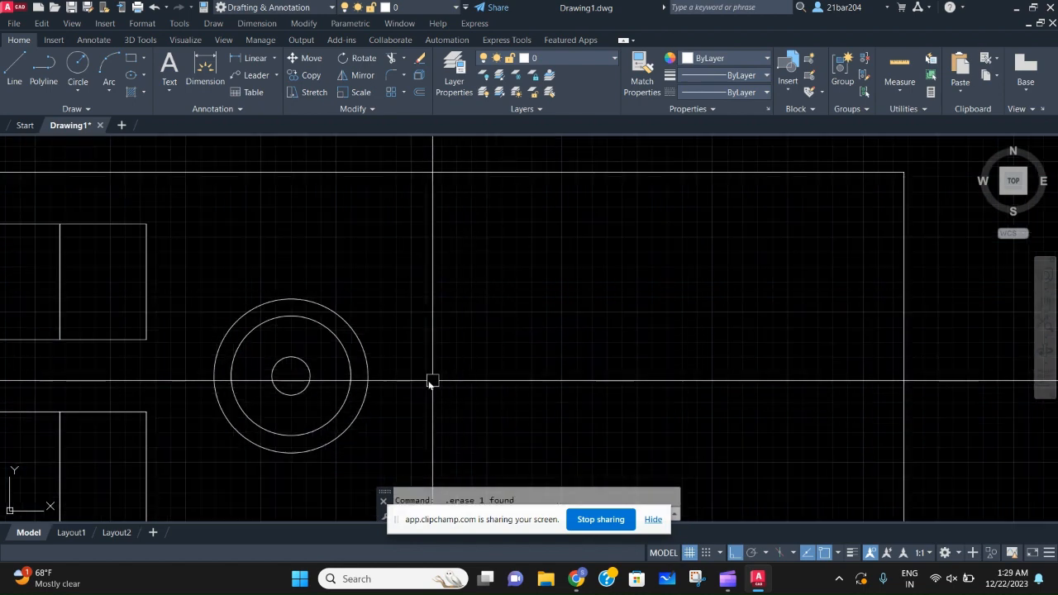
# Step: Draw a circle from the roundabout's centre through the road-side corner of the upper row's last plot
pyautogui.moveTo(430, 382); pyautogui.dragTo(454, 371, button='middle')
pyautogui.write('C')
pyautogui.press('Return')
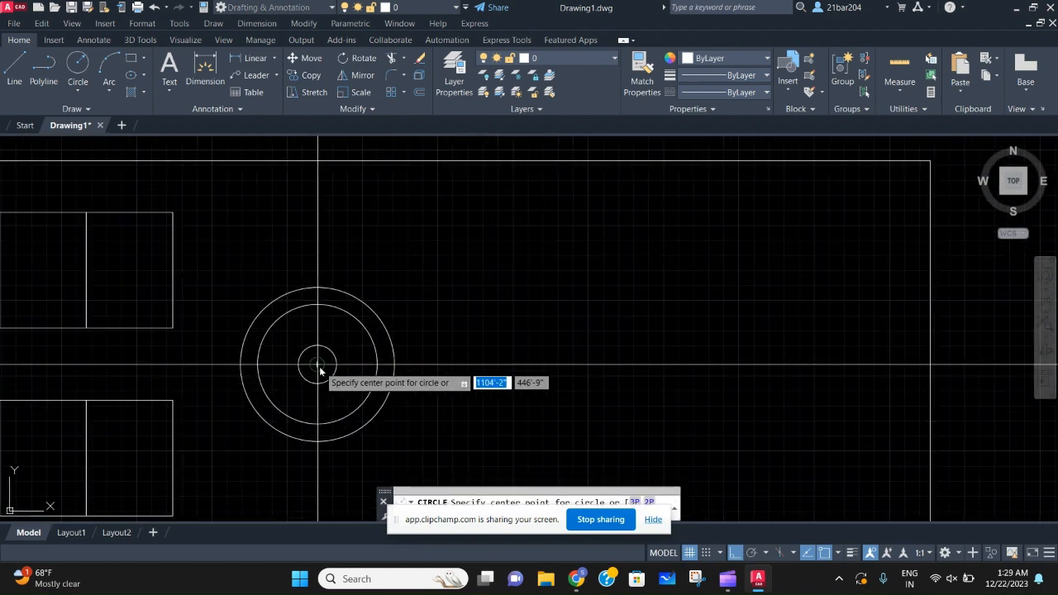
pyautogui.click(317, 364)
pyautogui.click(174, 329)
pyautogui.press('Escape')
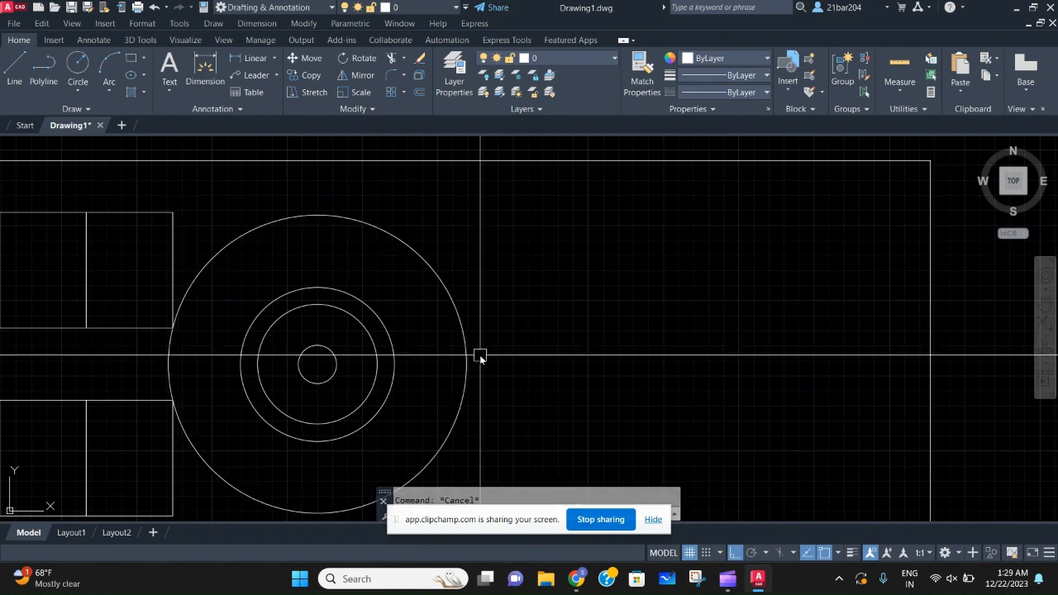
# Step: Trim the new outer circle where it crosses the road opening between the two plot rows
pyautogui.scroll(-2, 480, 355)
pyautogui.scroll(2, 266, 373)
pyautogui.write('TR')
pyautogui.press('Return')
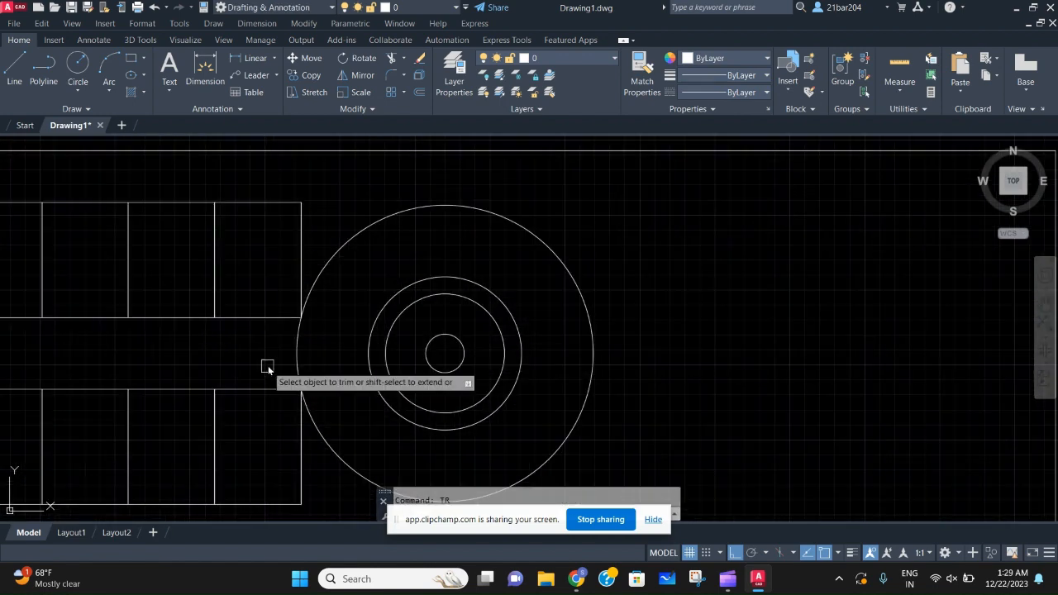
pyautogui.moveTo(328, 336); pyautogui.dragTo(248, 350)
pyautogui.scroll(-2, 335, 335)
pyautogui.scroll(-2, 405, 368)
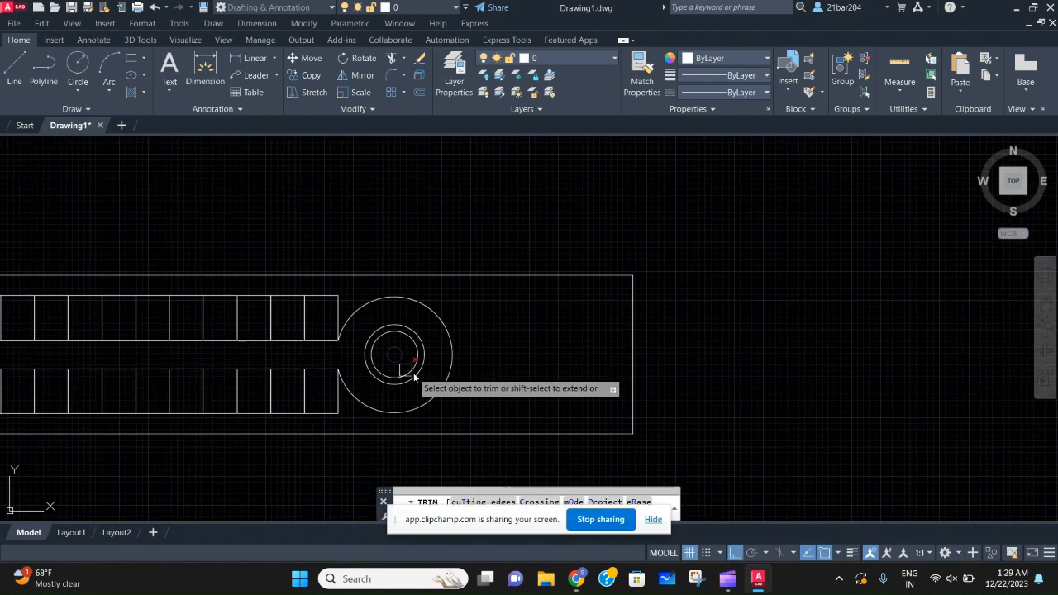
# Step: Examine the whole layout, from the plot rows' starting edge to the roundabout and the site's far end
pyautogui.moveTo(311, 369); pyautogui.dragTo(421, 368, button='middle')
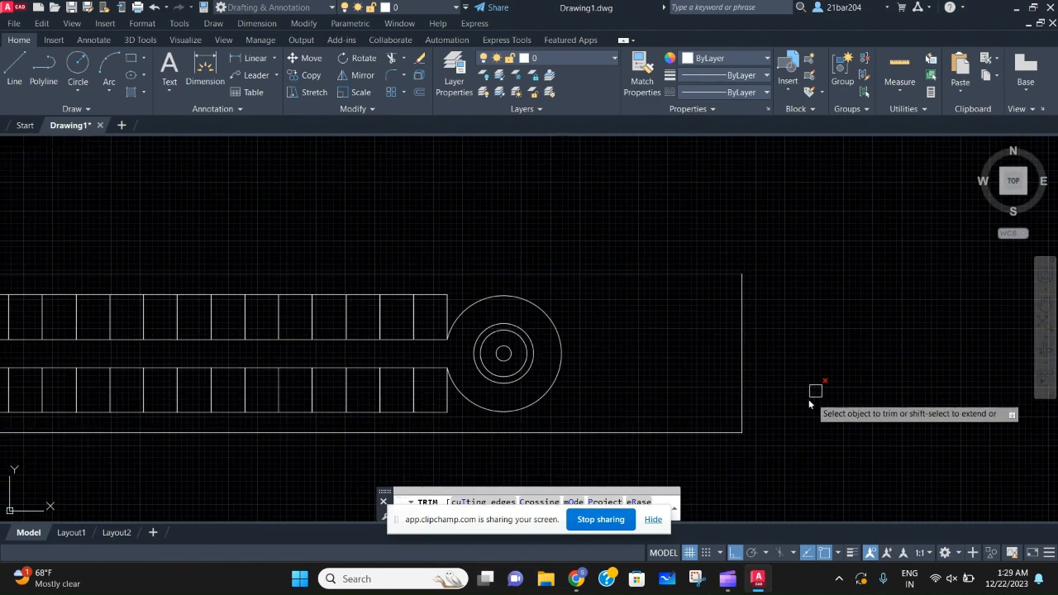
pyautogui.scroll(-4, 678, 380)
pyautogui.scroll(4, 290, 392)
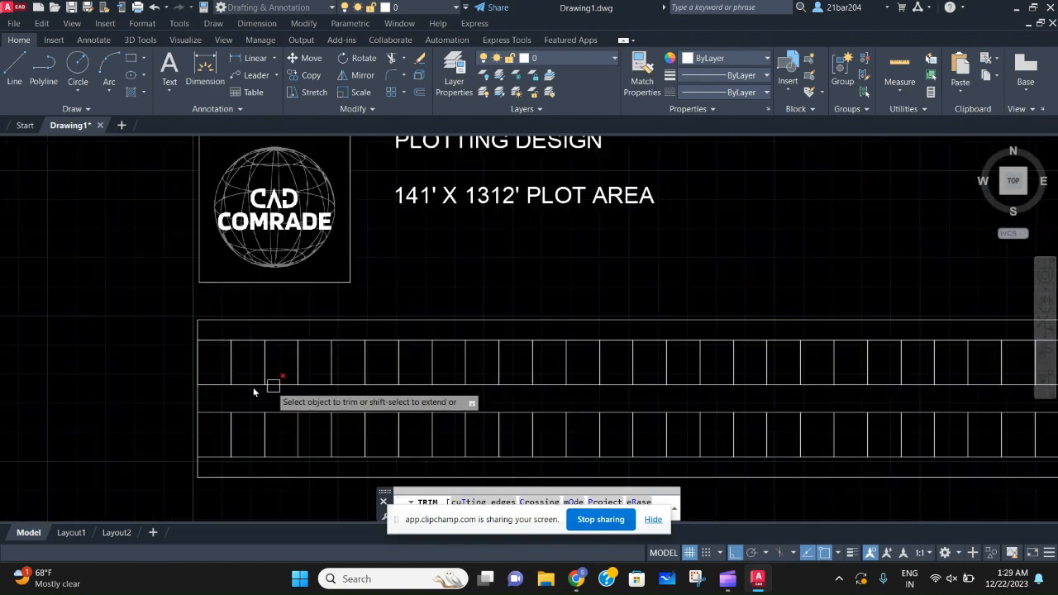
pyautogui.scroll(2, 180, 393)
pyautogui.scroll(-2, 364, 372)
pyautogui.moveTo(364, 372); pyautogui.dragTo(93, 362, button='middle')
pyautogui.scroll(-2, 684, 341)
pyautogui.moveTo(685, 340); pyautogui.dragTo(363, 327, button='middle')
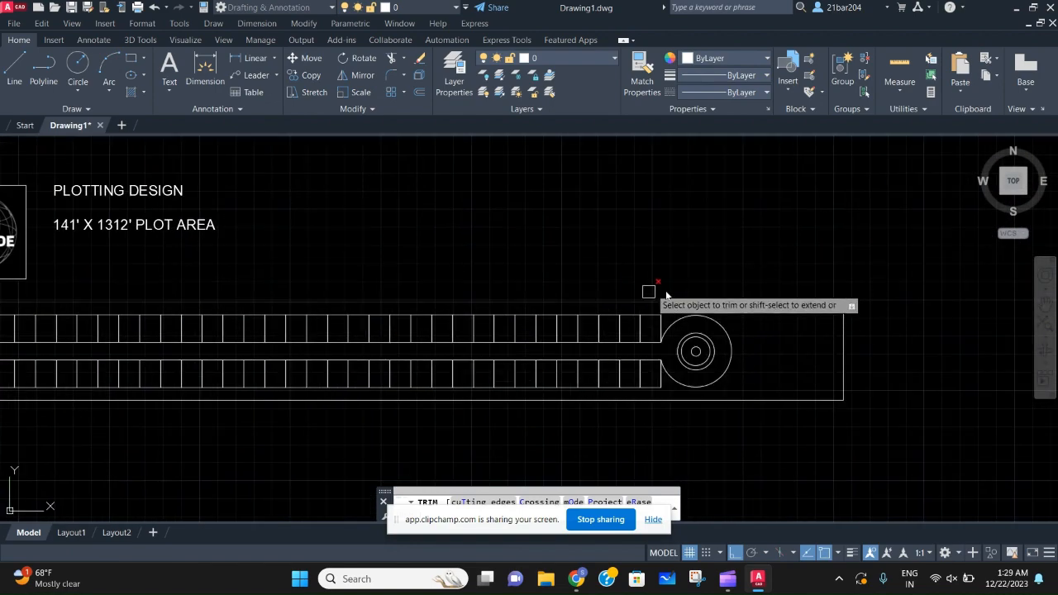
pyautogui.moveTo(534, 350); pyautogui.dragTo(764, 317, button='middle')
pyautogui.moveTo(1027, 256); pyautogui.dragTo(677, 266, button='middle')
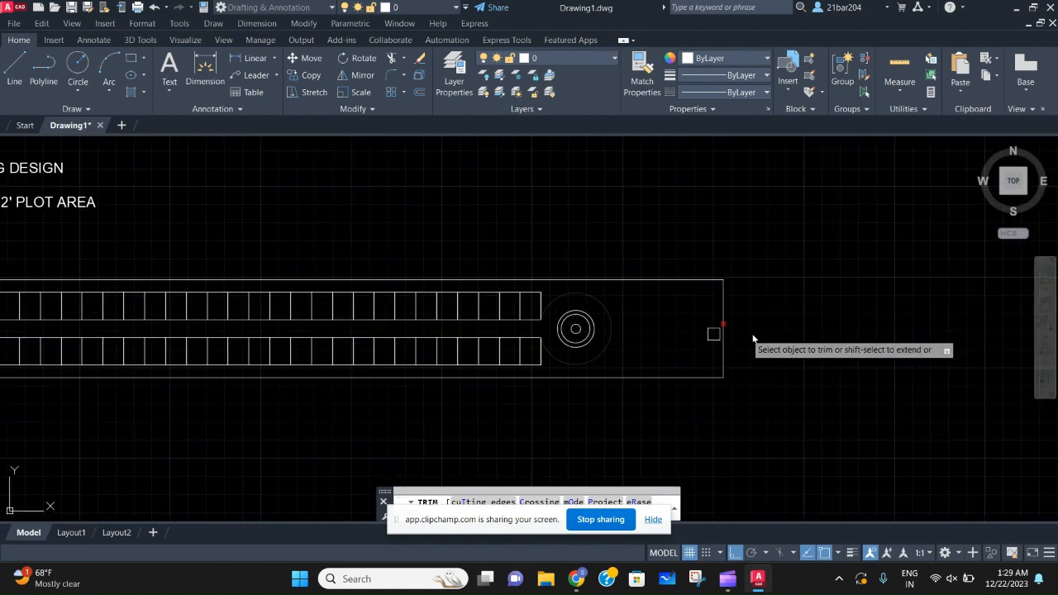
pyautogui.scroll(-2, 754, 337)
pyautogui.moveTo(611, 332)
pyautogui.mouseDown(button='middle')
pyautogui.moveTo(695, 359)
pyautogui.moveTo(912, 366)
pyautogui.mouseUp(button='middle')
pyautogui.scroll(2, 735, 340)
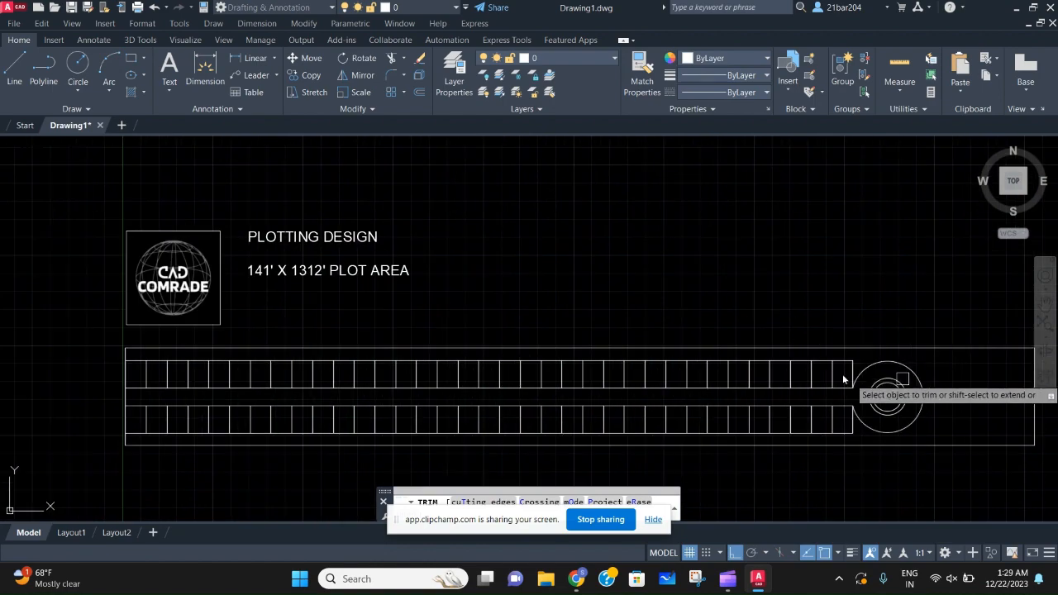
pyautogui.moveTo(843, 378); pyautogui.dragTo(650, 337, button='middle')
pyautogui.scroll(4, 785, 351)
pyautogui.scroll(-4, 760, 381)
pyautogui.moveTo(677, 405); pyautogui.dragTo(1048, 364, button='middle')
pyautogui.press('Escape')
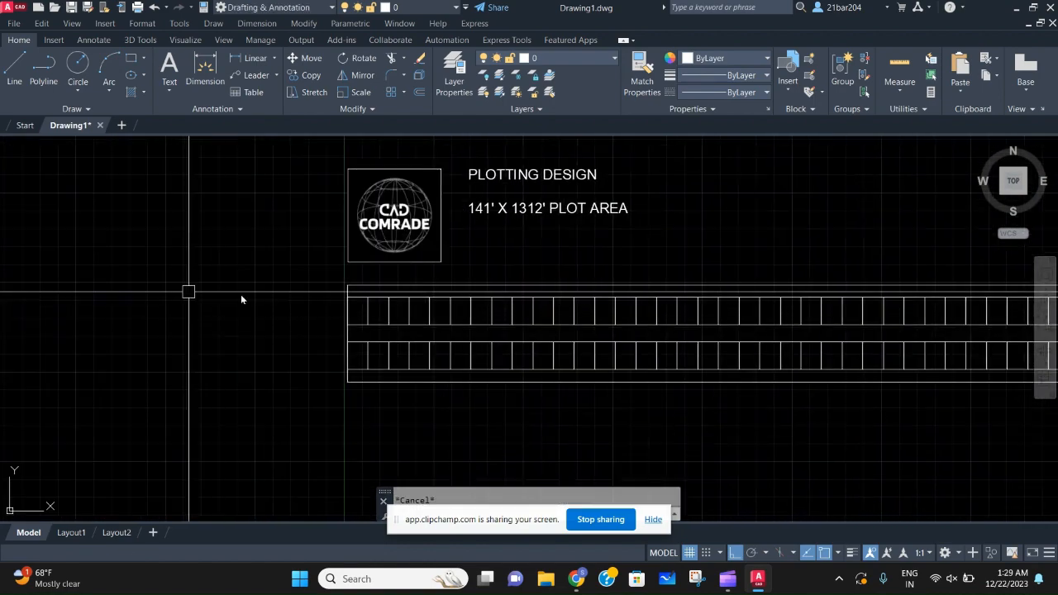
# Step: Draw a line from the top of the upper row's first plot divider straight up to the site boundary
pyautogui.scroll(6, 442, 310)
pyautogui.moveTo(149, 271); pyautogui.dragTo(454, 328, button='middle')
pyautogui.write('l')
pyautogui.press('Return')
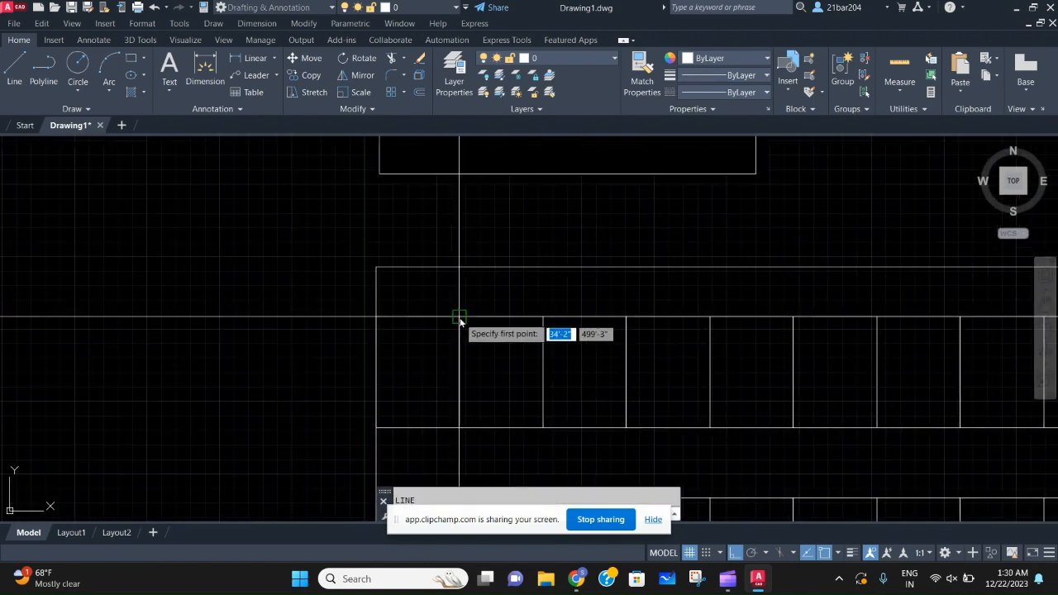
pyautogui.click(461, 316)
pyautogui.press('Escape')
# Step: Copy the strip's first divider as an array of 30 items, spaced one plot width apart along the upper row
pyautogui.click(459, 287)
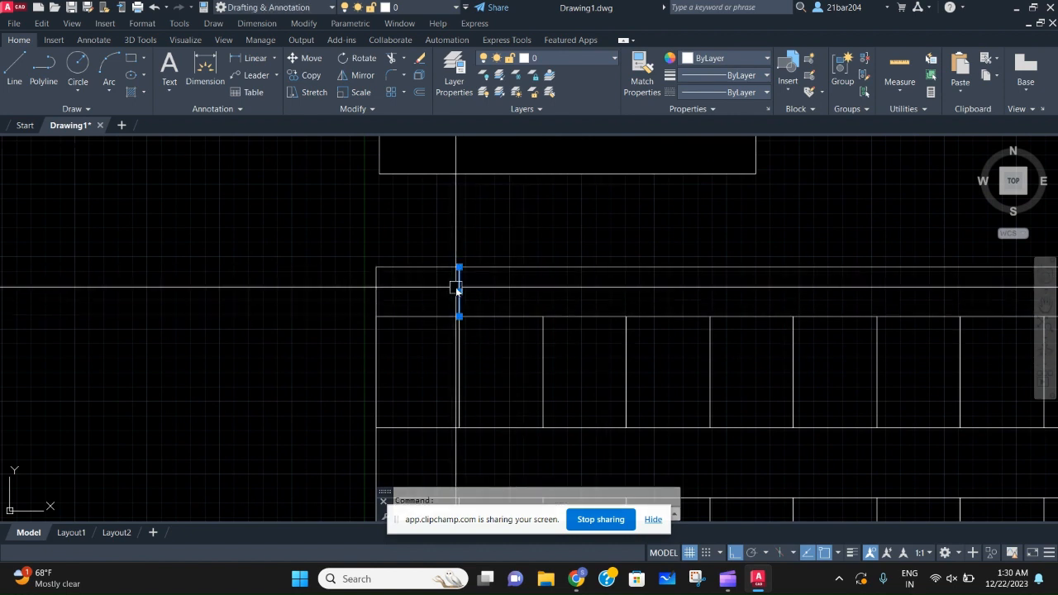
pyautogui.write('co')
pyautogui.press('Return')
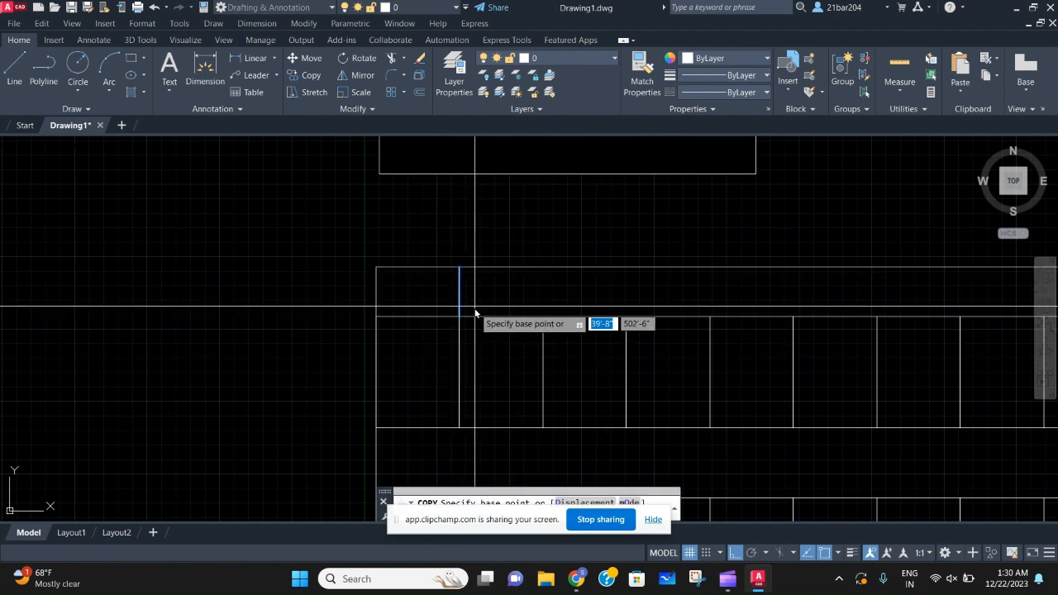
pyautogui.click(460, 316)
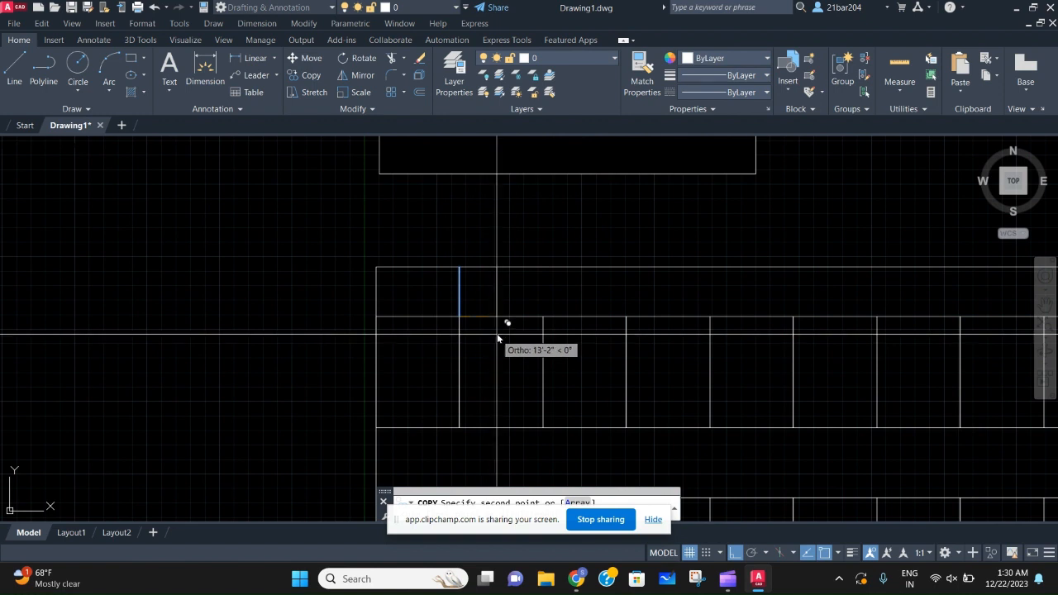
pyautogui.write('a')
pyautogui.press('Return')
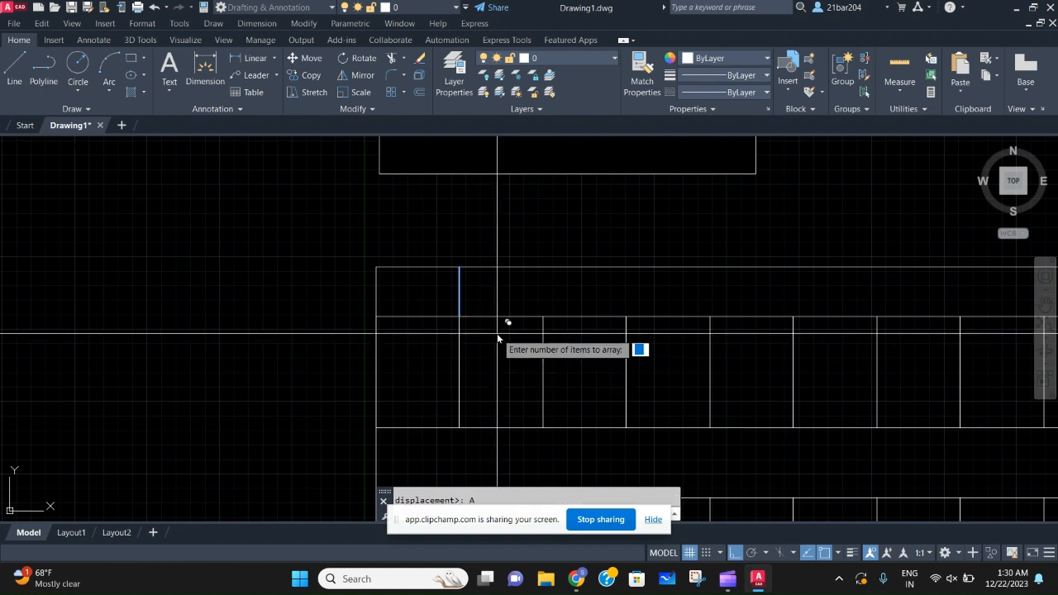
pyautogui.write('30')
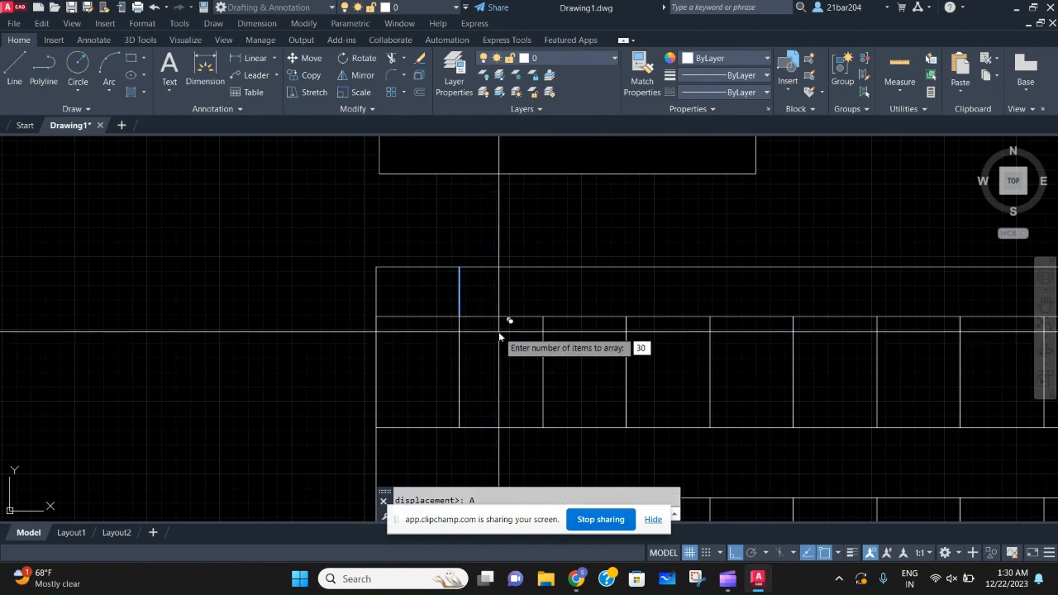
pyautogui.press('Return')
pyautogui.click(543, 318)
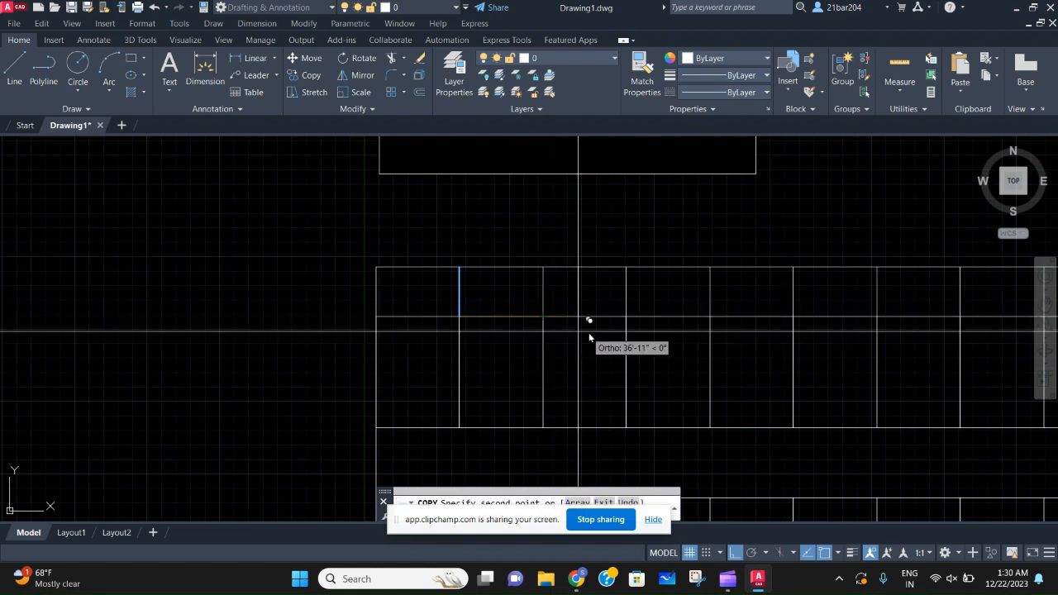
pyautogui.scroll(-8, 589, 334)
pyautogui.press('Escape')
# Step: Copy the last five strip dividers from the first one's lower end onto the next undivided plot line, filling the strip up to the row's end
pyautogui.scroll(8, 858, 327)
pyautogui.moveTo(803, 357); pyautogui.dragTo(792, 356, button='middle')
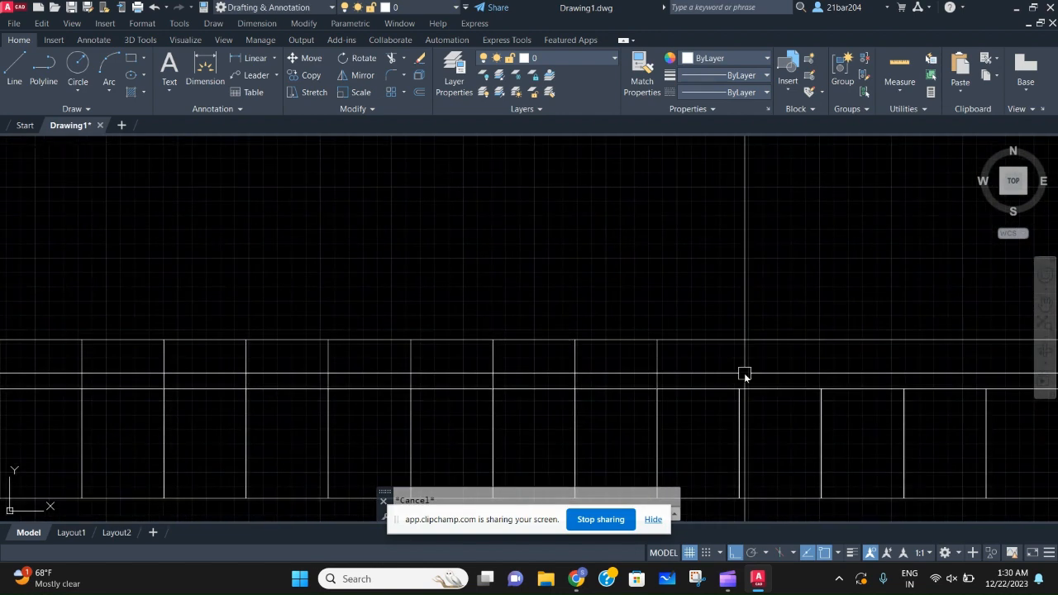
pyautogui.click(744, 373)
pyautogui.click(325, 379)
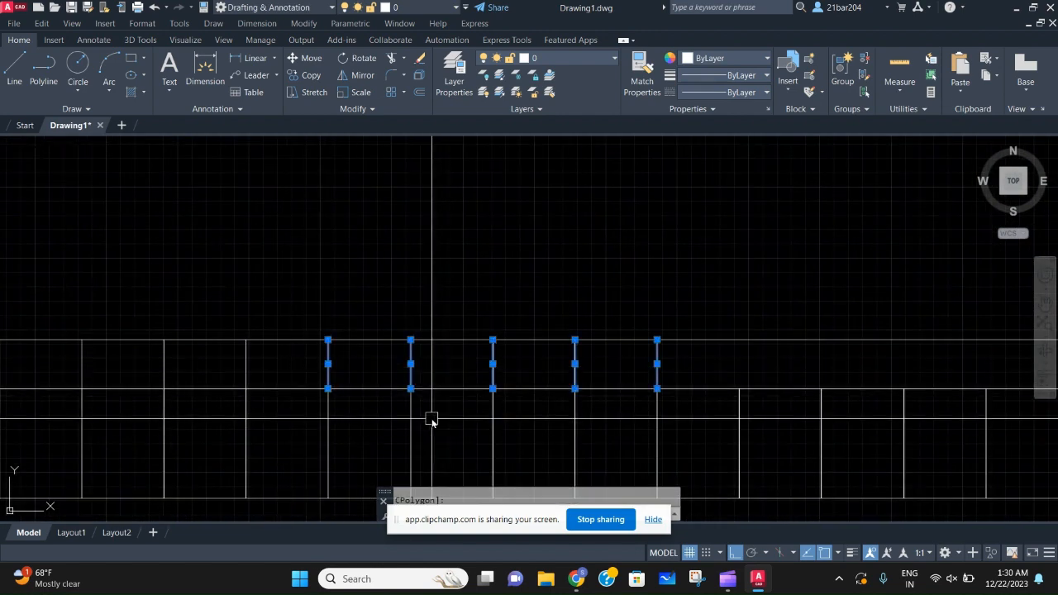
pyautogui.press('Return')
pyautogui.click(329, 389)
pyautogui.moveTo(799, 383); pyautogui.dragTo(595, 375, button='middle')
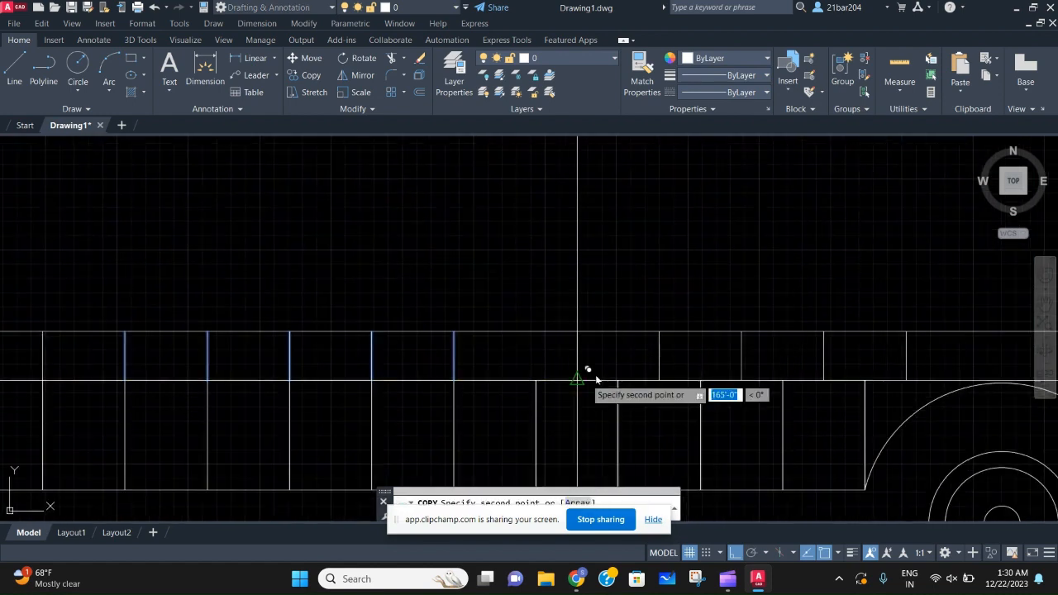
pyautogui.click(538, 380)
pyautogui.press('Escape')
pyautogui.scroll(-2, 770, 403)
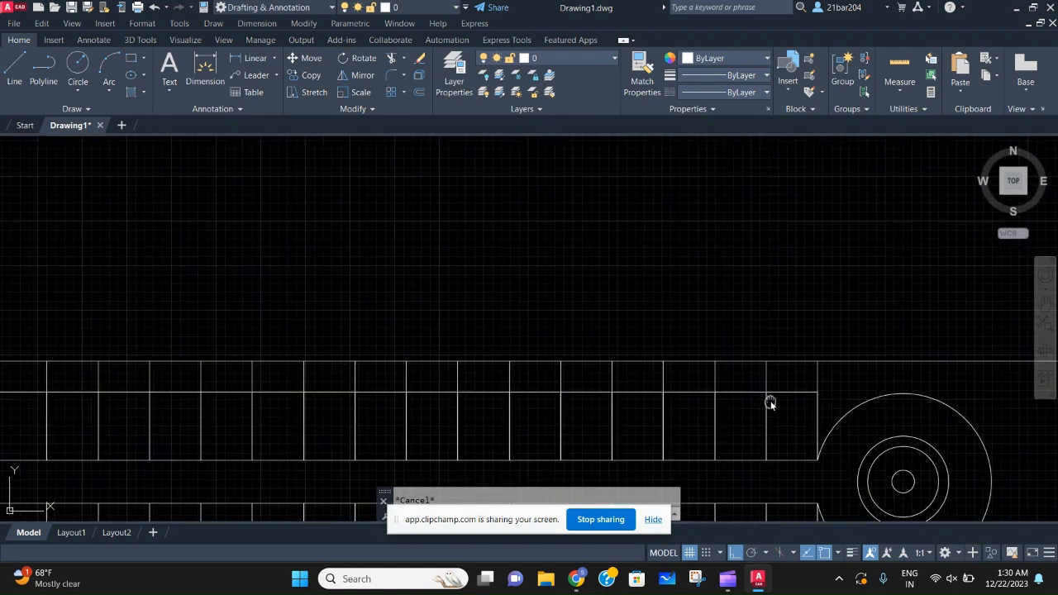
# Step: Examine the divided strip from the site's starting edge to the roundabout and the far boundary
pyautogui.scroll(-2, 534, 362)
pyautogui.moveTo(419, 372); pyautogui.dragTo(793, 365, button='middle')
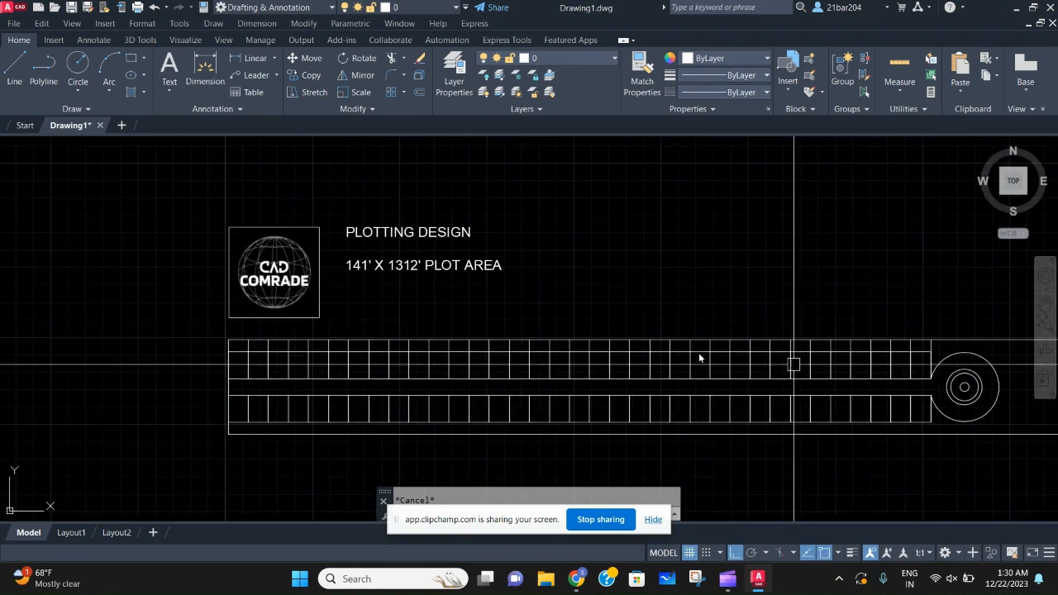
pyautogui.scroll(2, 262, 349)
pyautogui.moveTo(402, 358)
pyautogui.mouseDown(button='middle')
pyautogui.moveTo(477, 366)
pyautogui.moveTo(137, 362)
pyautogui.mouseUp(button='middle')
pyautogui.moveTo(888, 350); pyautogui.dragTo(507, 325, button='middle')
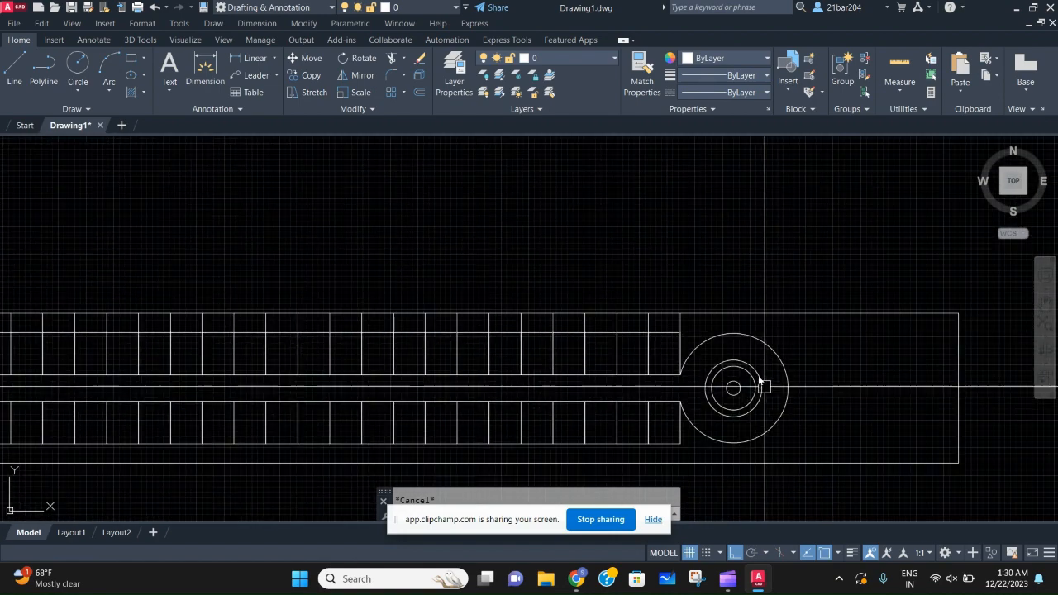
pyautogui.scroll(6, 714, 356)
pyautogui.click(631, 355)
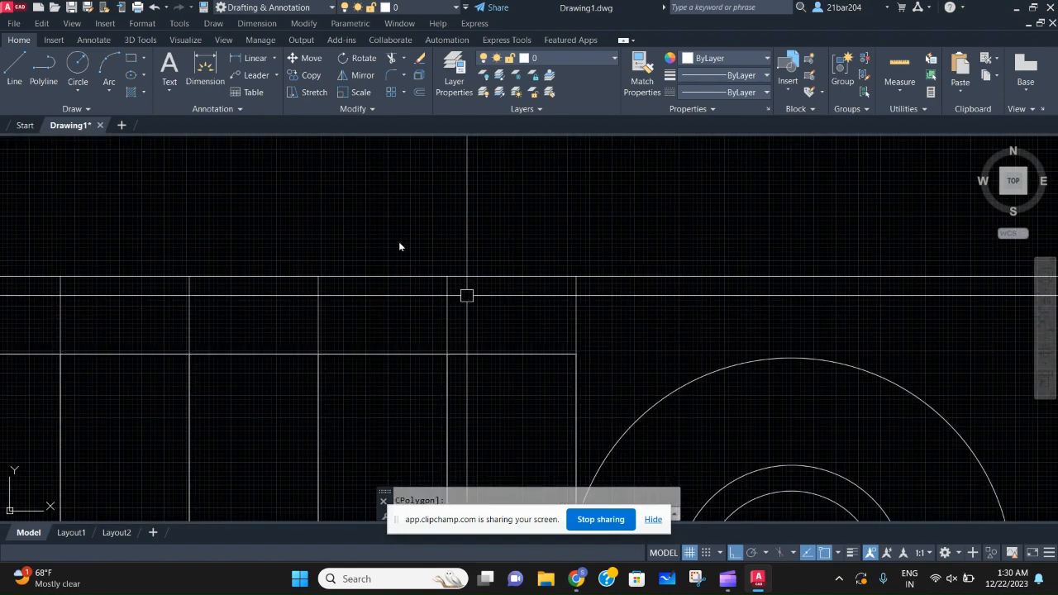
# Step: Create a layer named BACK BOUNDARY and load the ACAD_ISO02W100 linetype into the drawing
pyautogui.click(454, 73)
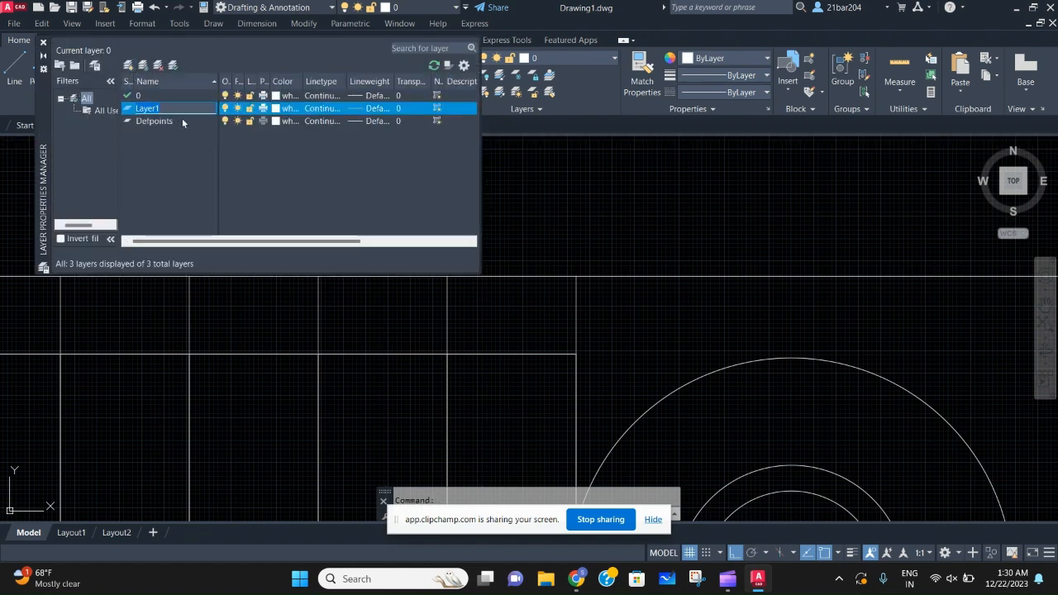
pyautogui.write('BACK BOUNDARY')
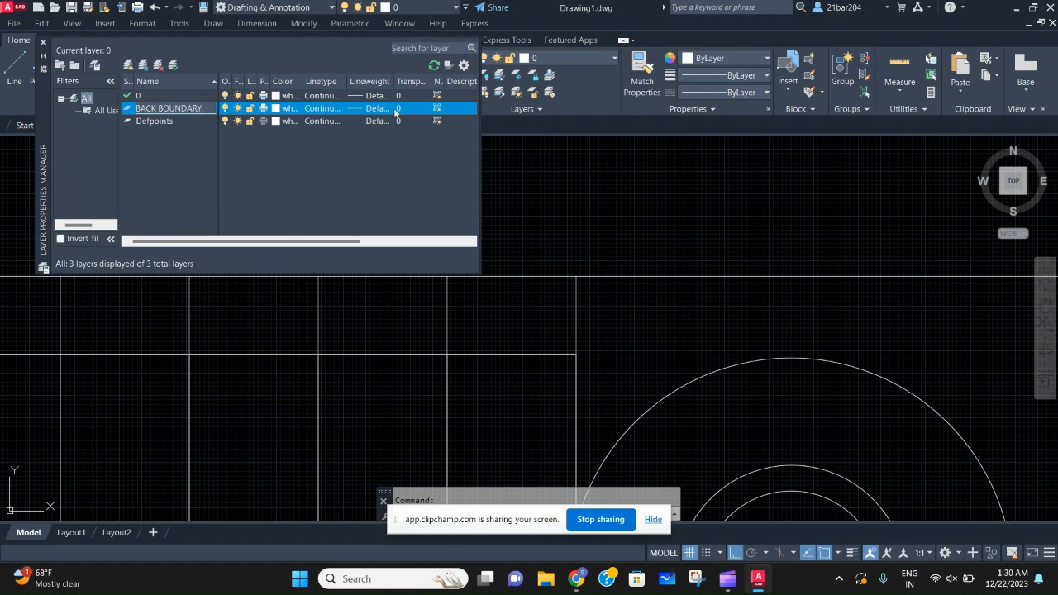
pyautogui.click(329, 110)
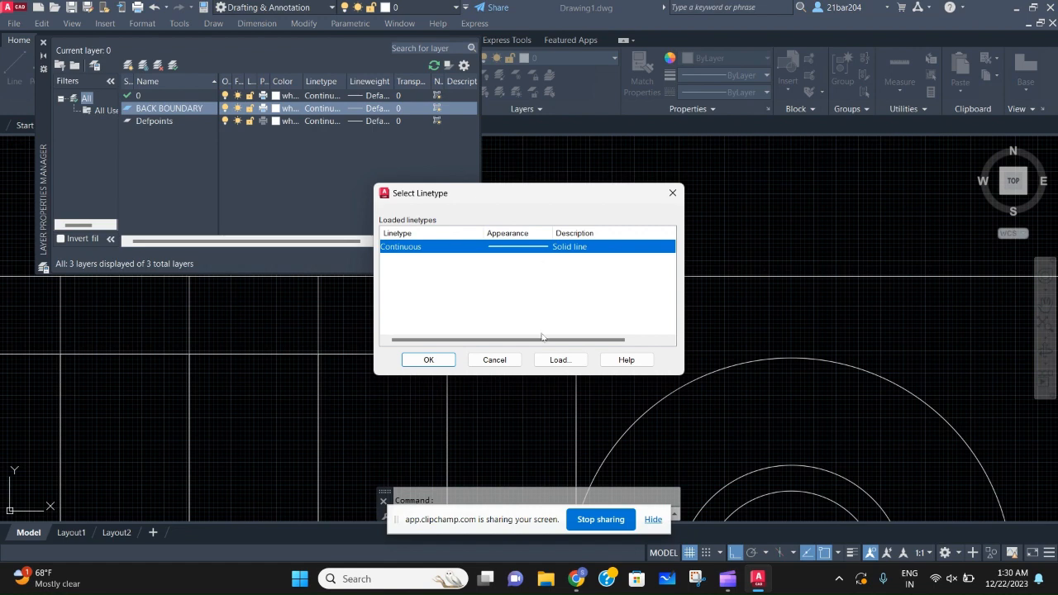
pyautogui.click(562, 359)
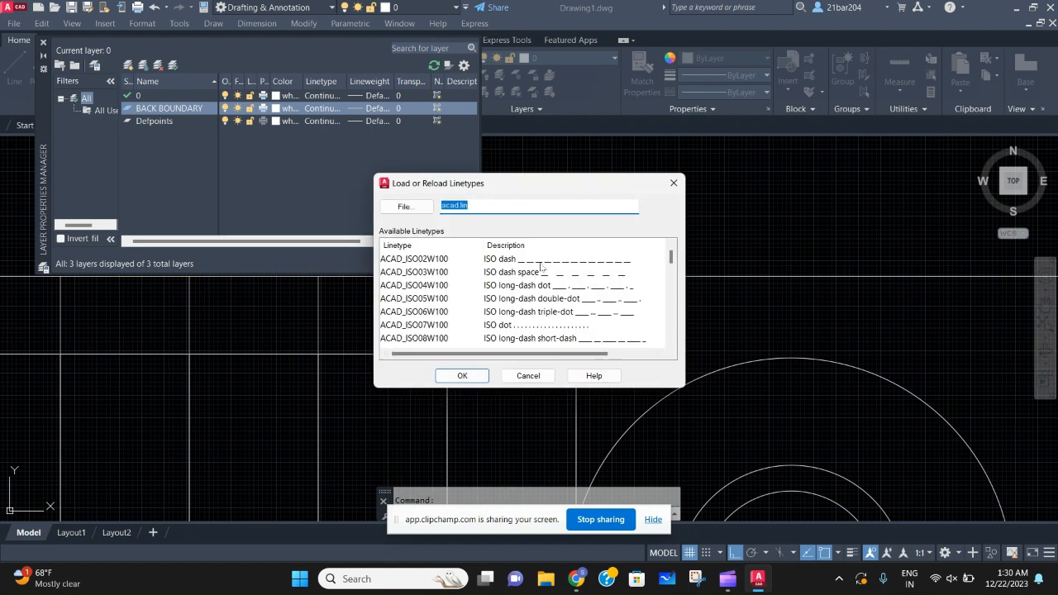
pyautogui.click(468, 376)
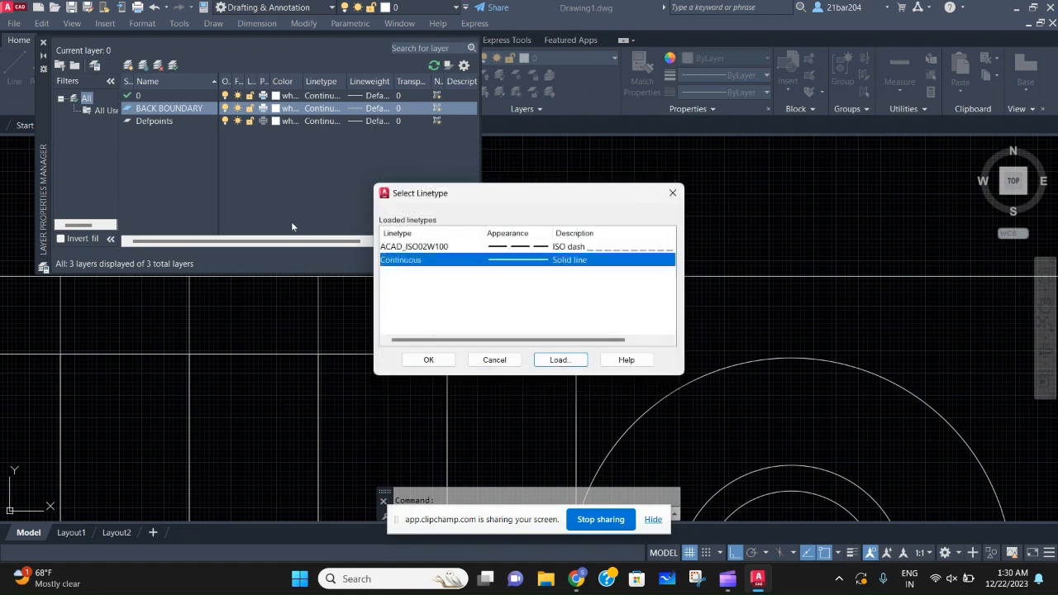
pyautogui.click(430, 360)
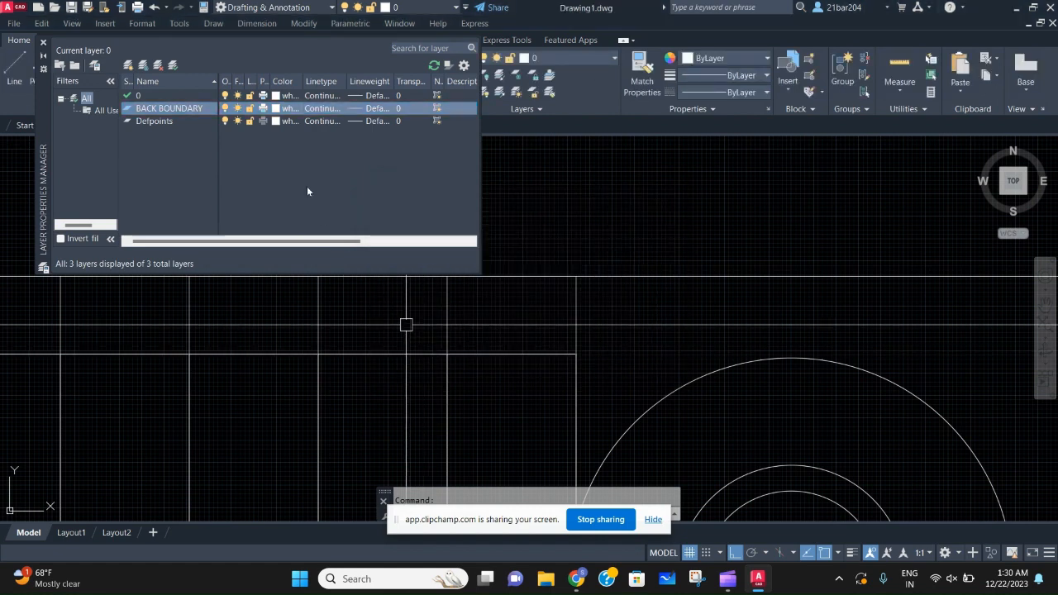
# Step: Assign color 8 to the BACK BOUNDARY layer and close the layer manager
pyautogui.click(281, 108)
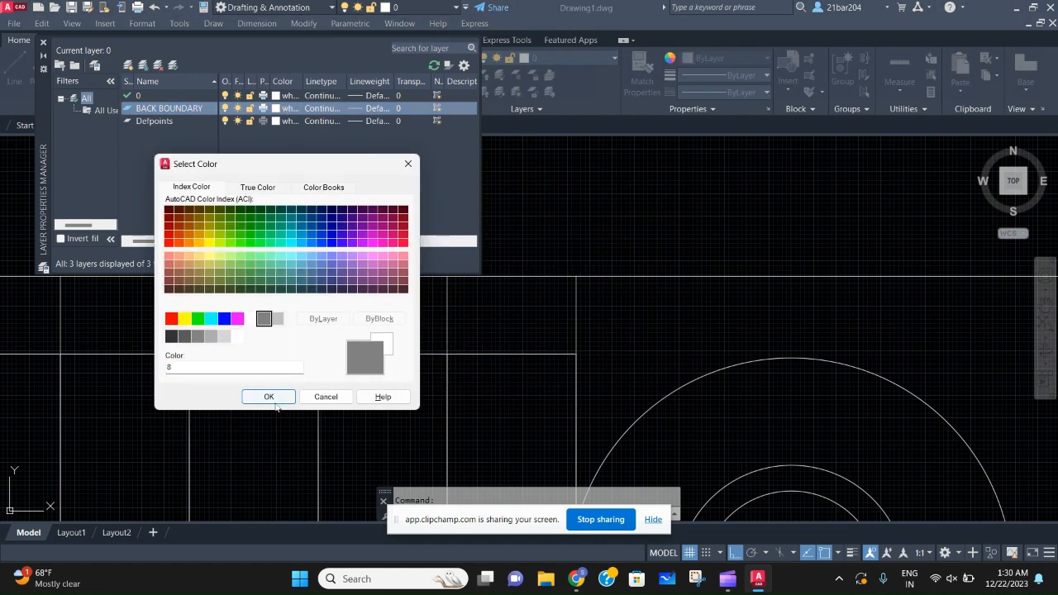
pyautogui.click(275, 402)
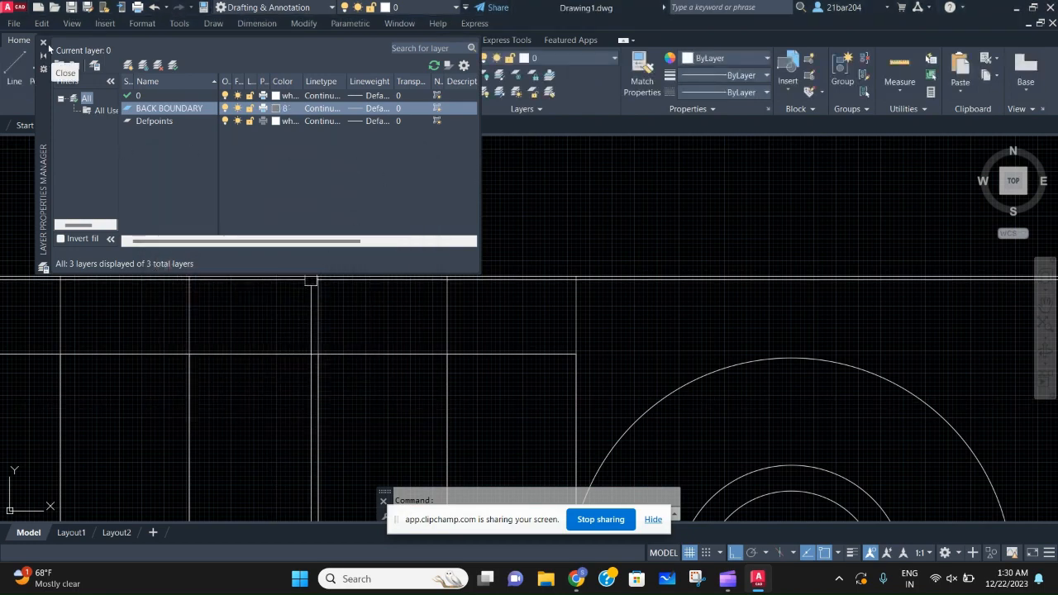
pyautogui.click(45, 43)
# Step: Move all short dividers in the strip behind the upper plot row to the BACK BOUNDARY layer
pyautogui.click(617, 336)
pyautogui.scroll(-4, 168, 311)
pyautogui.moveTo(168, 311); pyautogui.dragTo(887, 293, button='middle')
pyautogui.scroll(-4, 397, 273)
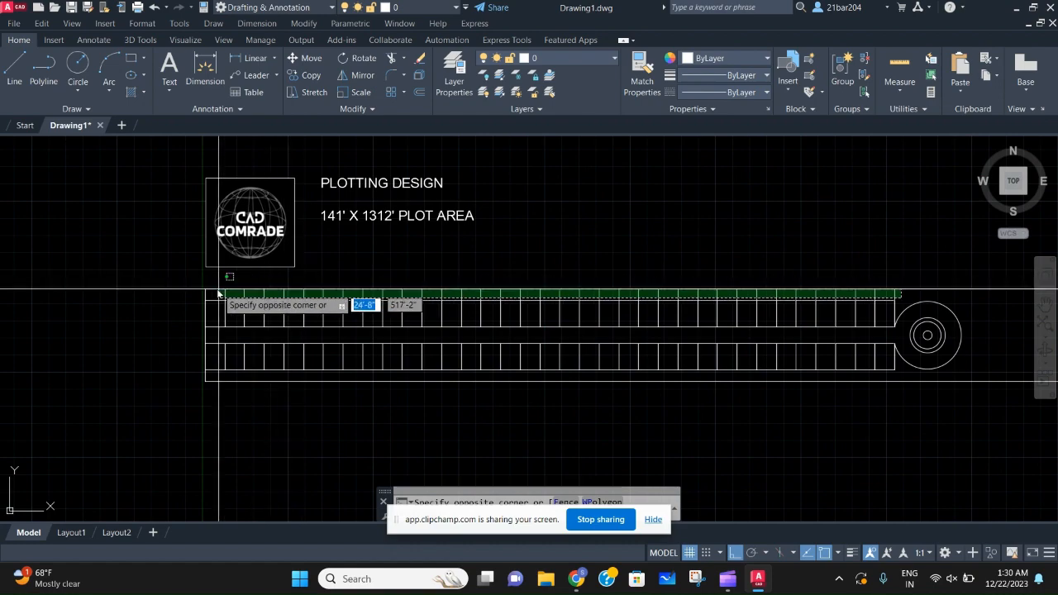
pyautogui.click(218, 299)
pyautogui.click(587, 60)
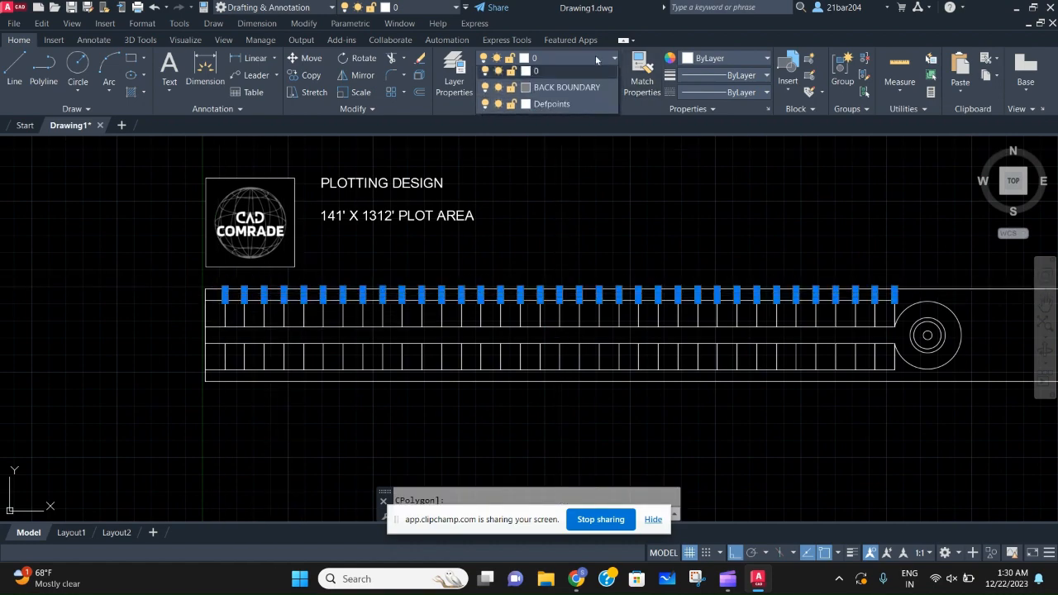
pyautogui.click(584, 89)
pyautogui.press('Escape')
# Step: Select every strip divider with SELECTSIMILAR from one of them and show their properties
pyautogui.scroll(6, 455, 300)
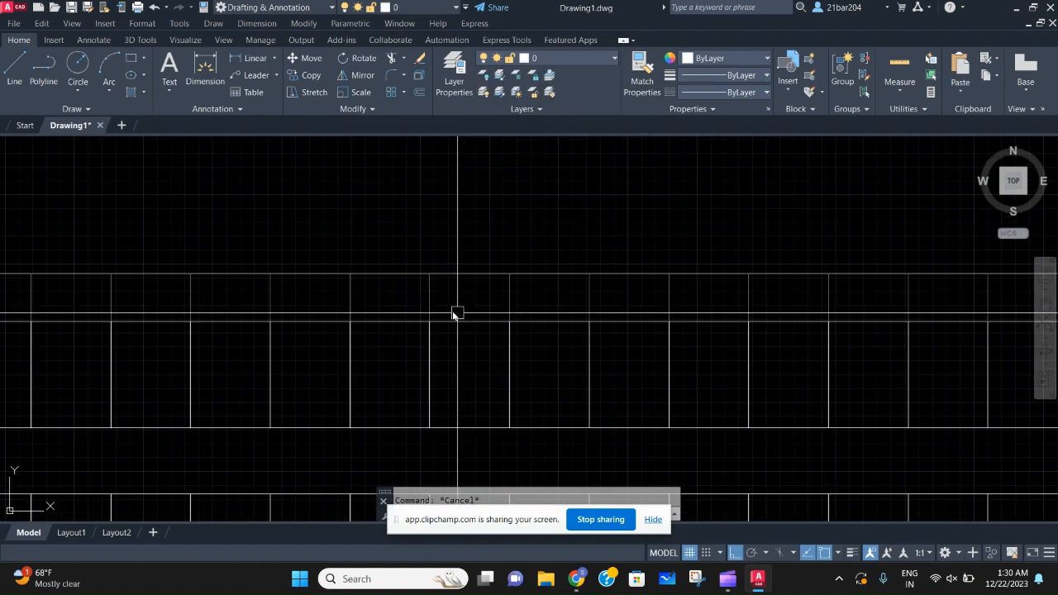
pyautogui.scroll(-4, 454, 301)
pyautogui.moveTo(453, 300); pyautogui.dragTo(352, 299, button='middle')
pyautogui.scroll(4, 352, 299)
pyautogui.click(351, 299)
pyautogui.click(303, 296)
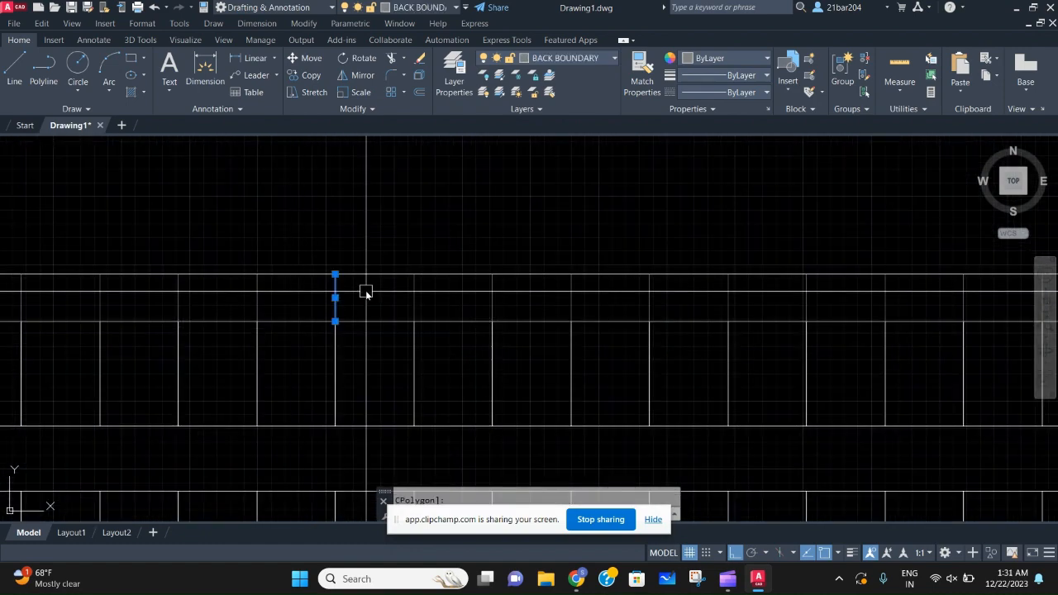
pyautogui.write('SELECTSIMILAR')
pyautogui.press('Return')
pyautogui.scroll(-5, 365, 290)
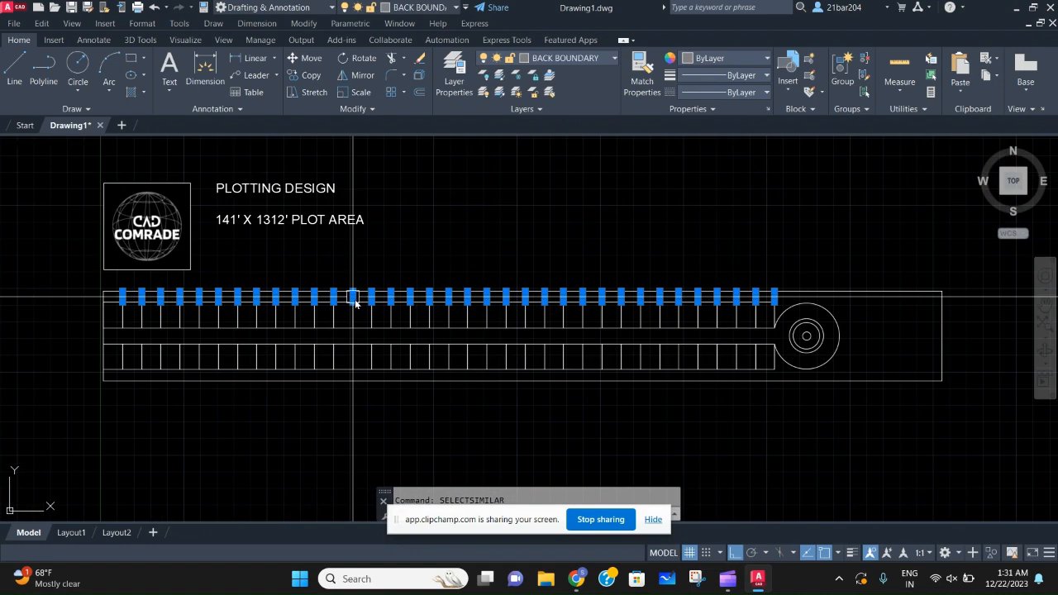
pyautogui.hotkey('ctrl', '1')
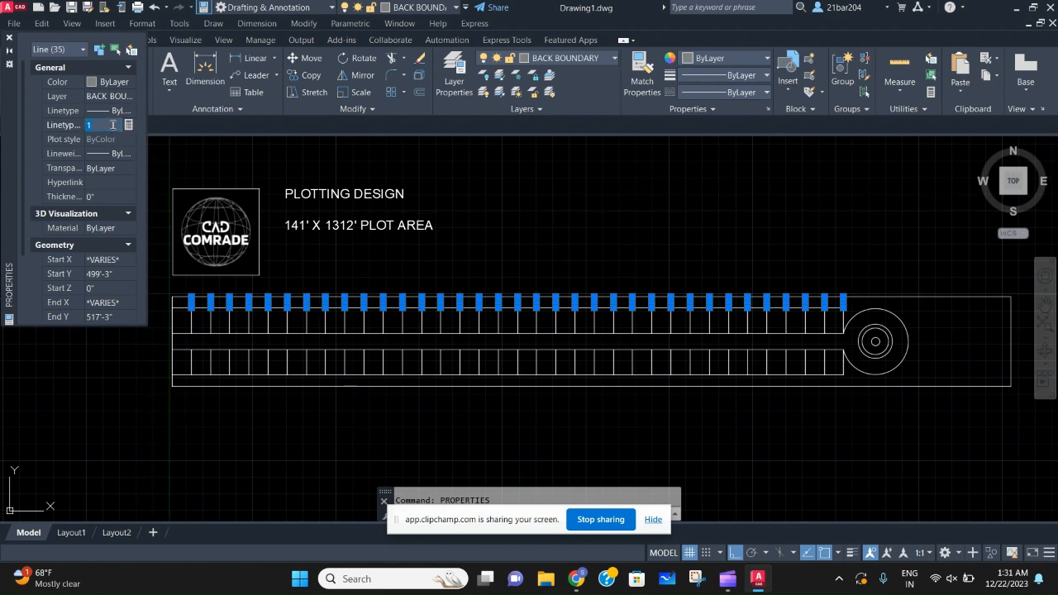
# Step: Set the linetype scale of the selected strip dividers to 10 and inspect them up close
pyautogui.scroll(10, 307, 290)
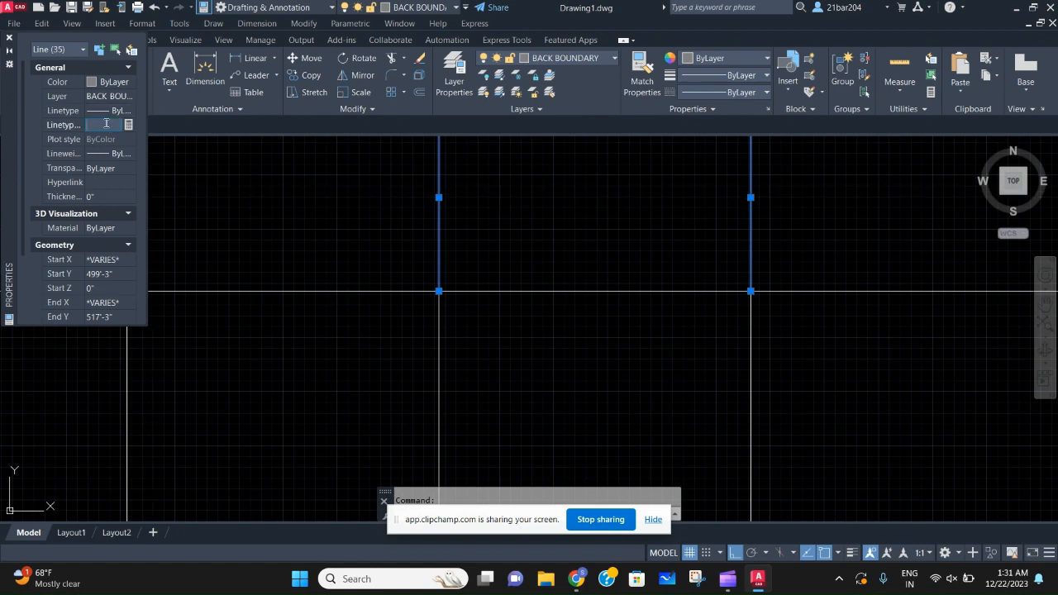
pyautogui.scroll(6, 447, 228)
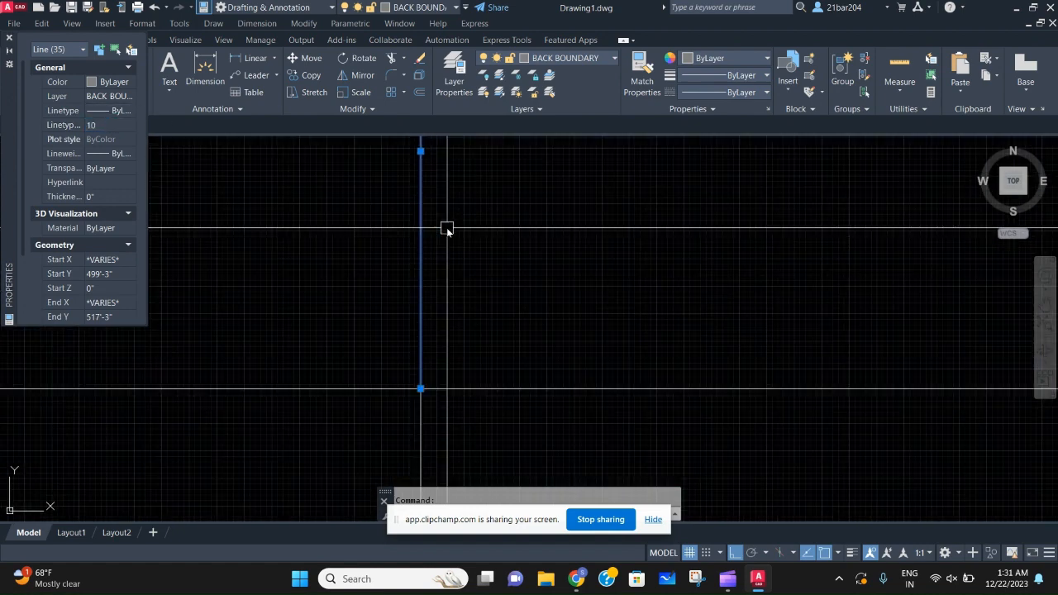
pyautogui.scroll(-5, 376, 312)
pyautogui.moveTo(376, 312); pyautogui.dragTo(383, 332, button='middle')
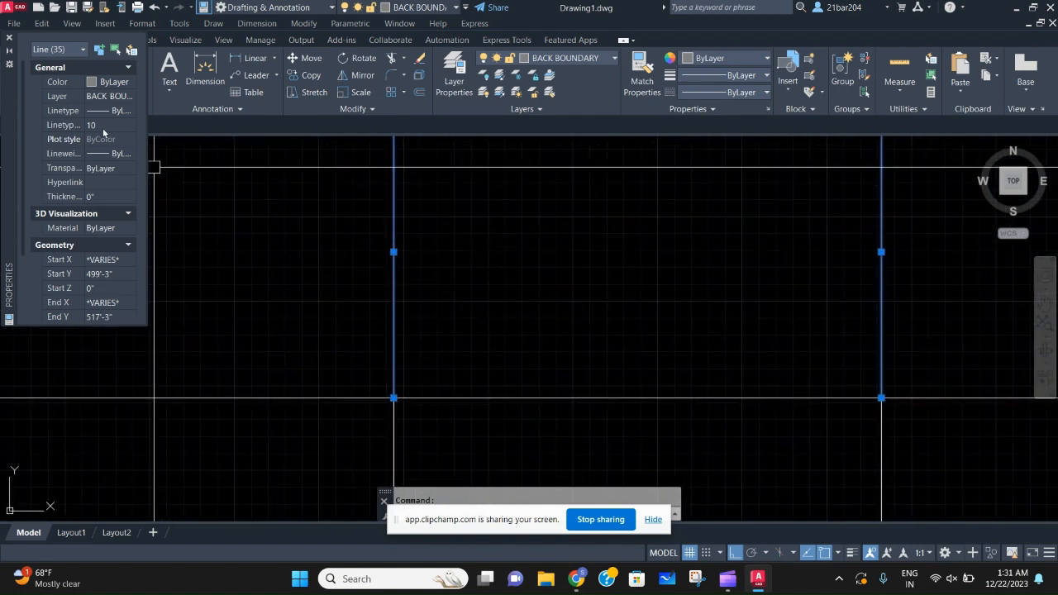
# Step: Set the linetype scale of all selected strip dividers to 1000 and deselect them
pyautogui.click(105, 125)
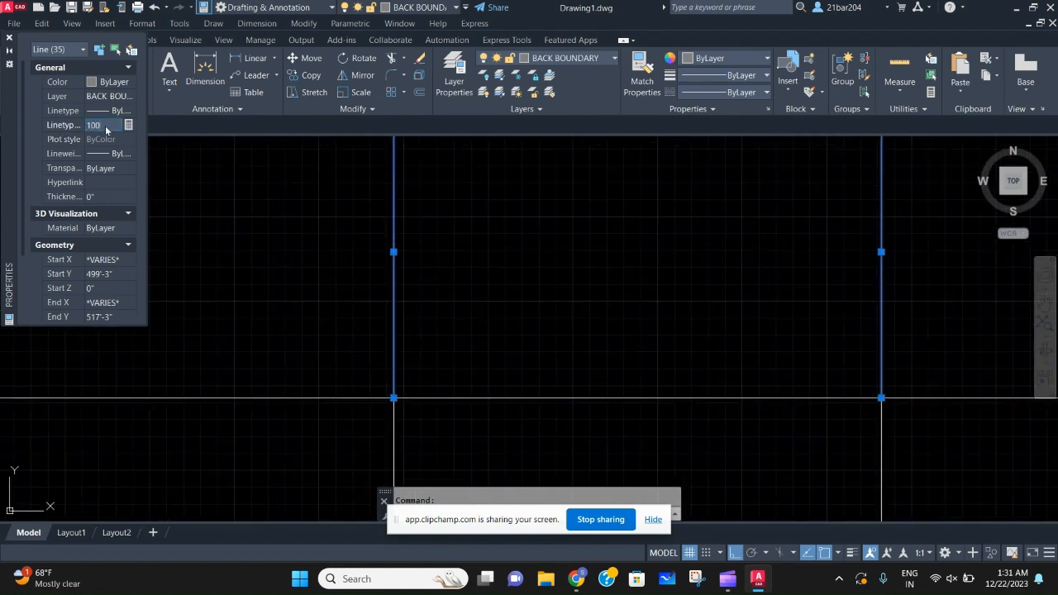
pyautogui.write('1000')
pyautogui.scroll(-3, 413, 228)
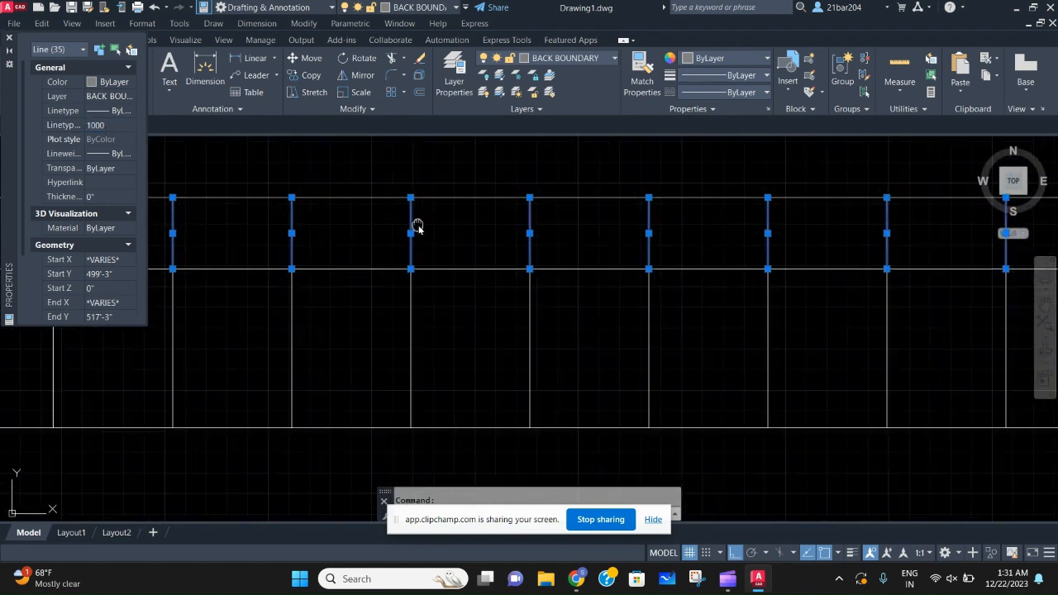
pyautogui.scroll(5, 411, 223)
pyautogui.press('Escape')
# Step: Set the linetype of one divider in the strip behind the upper plot row to ACAD_ISO02W100 and deselect it
pyautogui.scroll(-5, 383, 279)
pyautogui.click(383, 292)
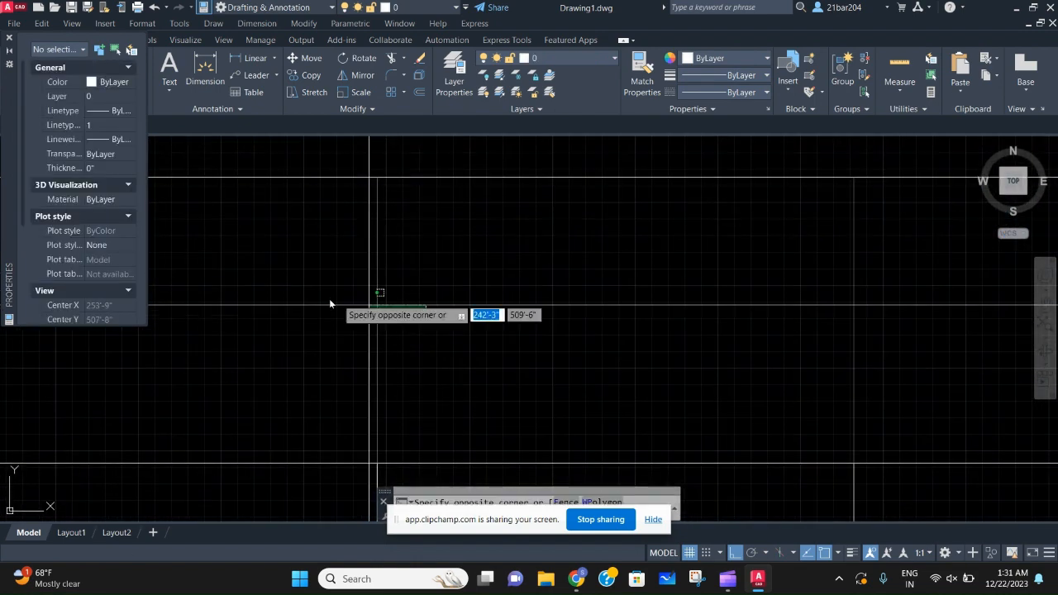
pyautogui.click(334, 303)
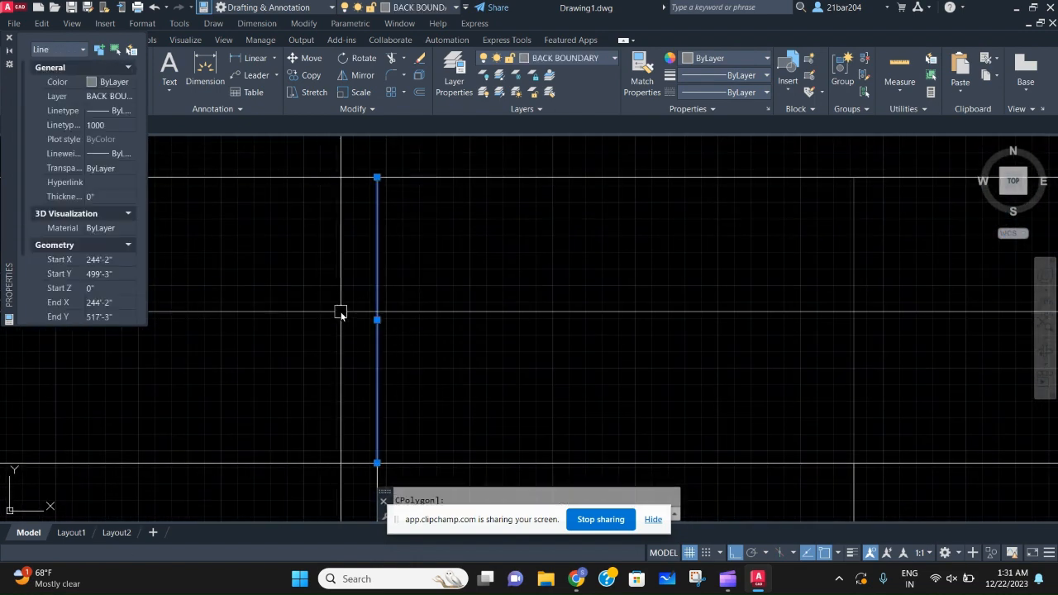
pyautogui.click(762, 74)
pyautogui.click(762, 75)
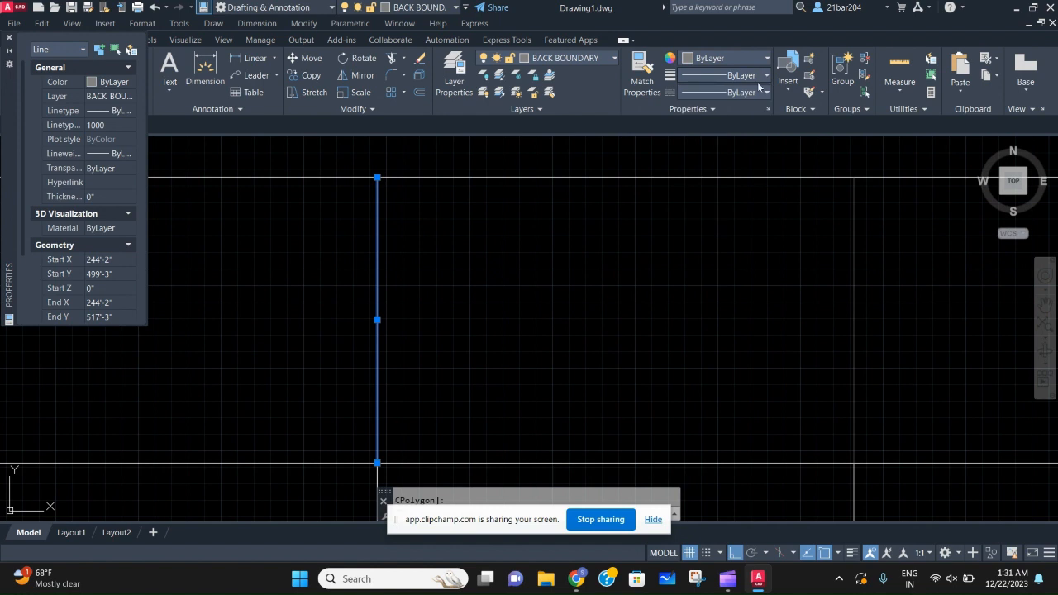
pyautogui.click(759, 91)
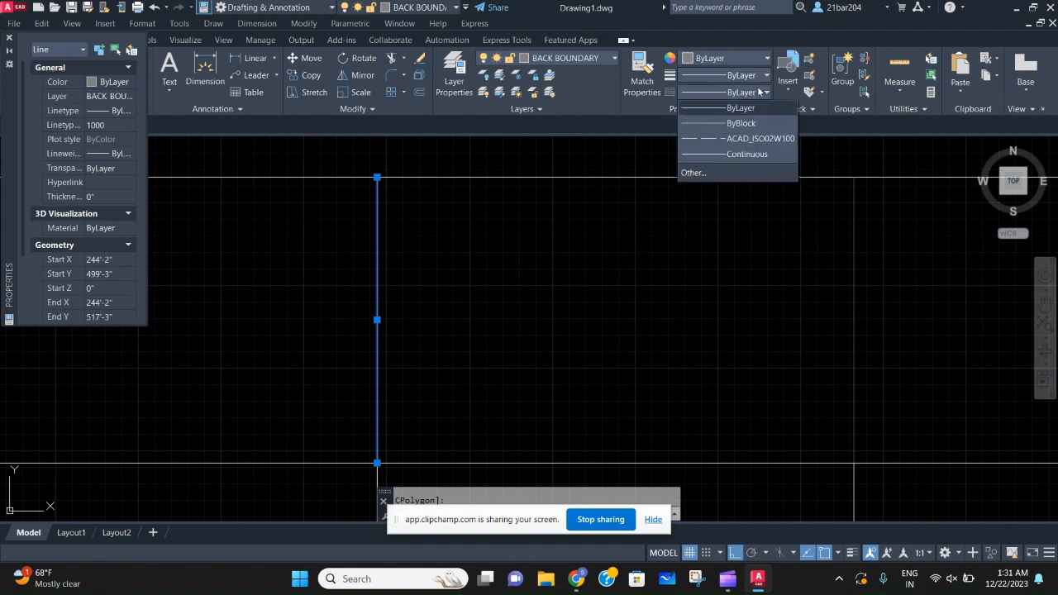
pyautogui.click(746, 141)
pyautogui.scroll(-3, 538, 313)
pyautogui.press('Escape')
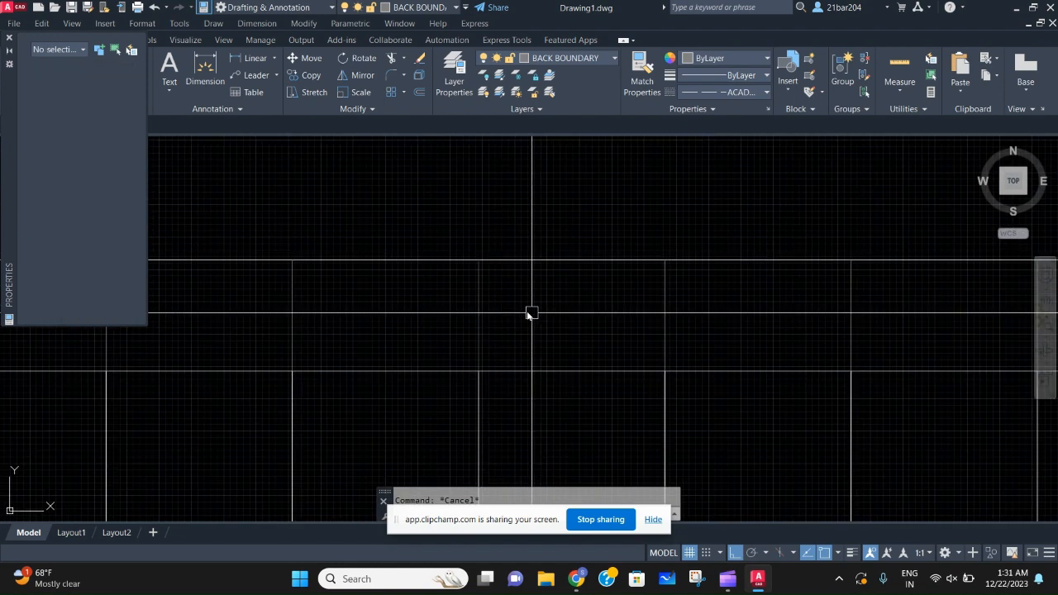
# Step: Reselect the same strip divider to check its linetype properties, and deselect it
pyautogui.scroll(2, 493, 310)
pyautogui.click(493, 311)
pyautogui.click(402, 308)
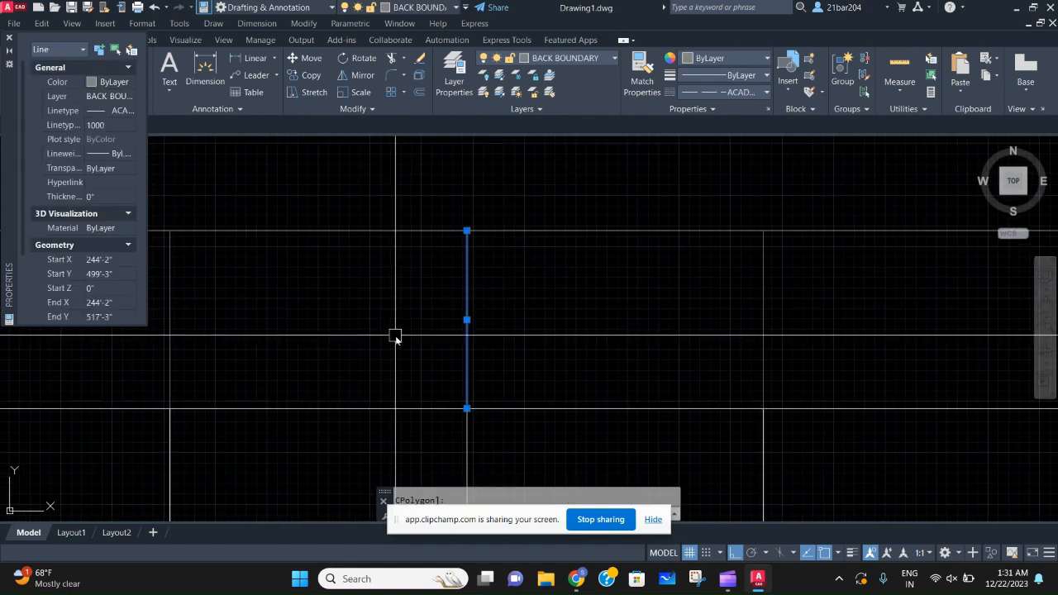
pyautogui.press('Escape')
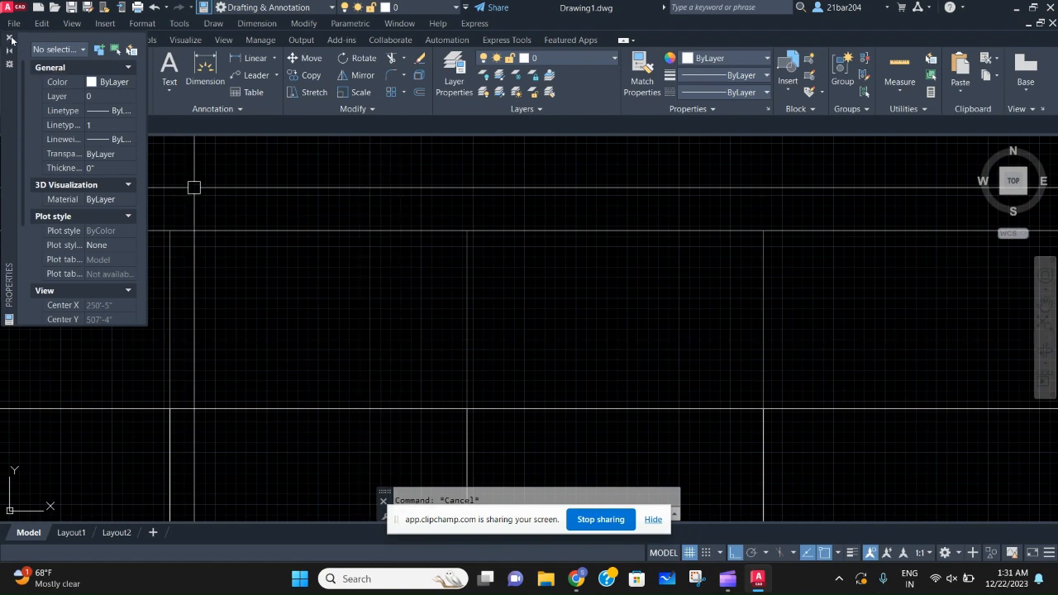
# Step: Select the strip dividers behind the upper plot row with a crossing window and set their linetype to ByLayer
pyautogui.scroll(-10, 798, 295)
pyautogui.scroll(4, 627, 306)
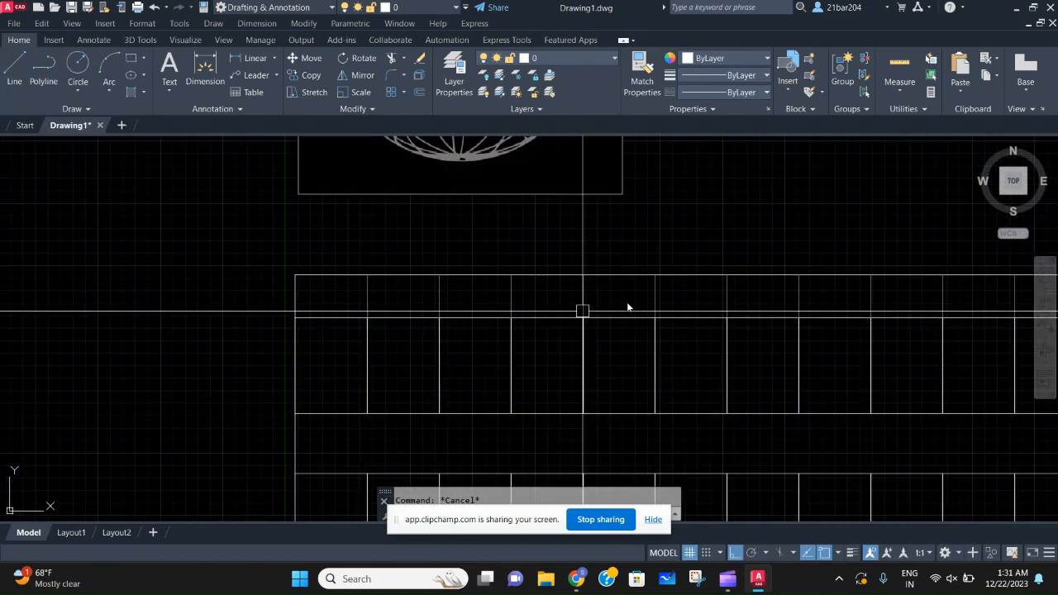
pyautogui.scroll(-3, 627, 310)
pyautogui.scroll(2, 945, 236)
pyautogui.scroll(-2, 669, 245)
pyautogui.scroll(4, 704, 270)
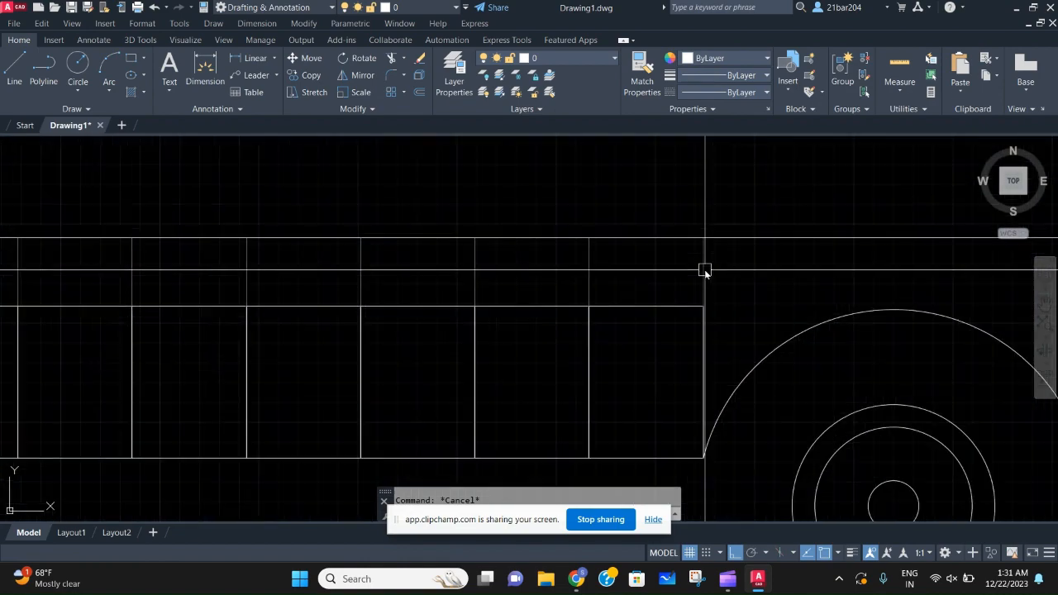
pyautogui.click(756, 290)
pyautogui.scroll(-4, 415, 263)
pyautogui.moveTo(431, 265); pyautogui.dragTo(1044, 252, button='middle')
pyautogui.scroll(-2, 260, 196)
pyautogui.moveTo(260, 196); pyautogui.dragTo(905, 220, button='middle')
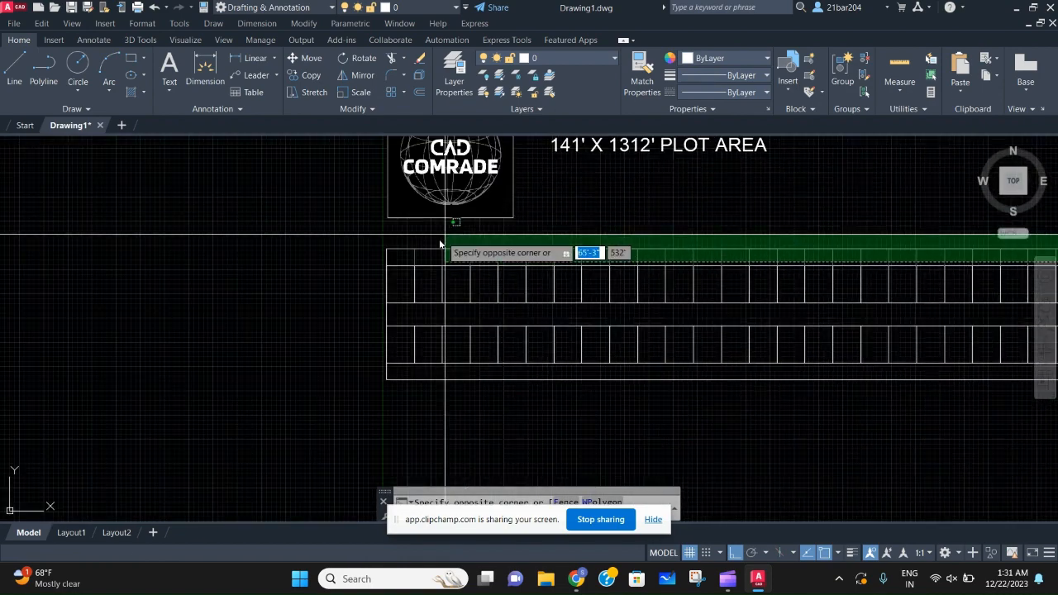
pyautogui.click(456, 242)
pyautogui.scroll(3, 454, 243)
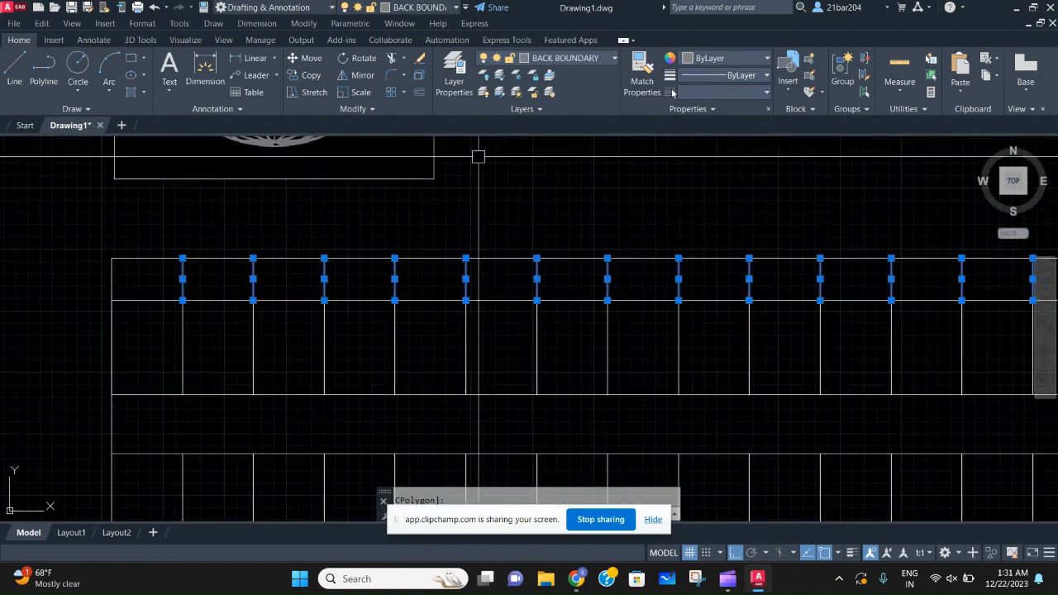
pyautogui.click(721, 95)
pyautogui.click(730, 111)
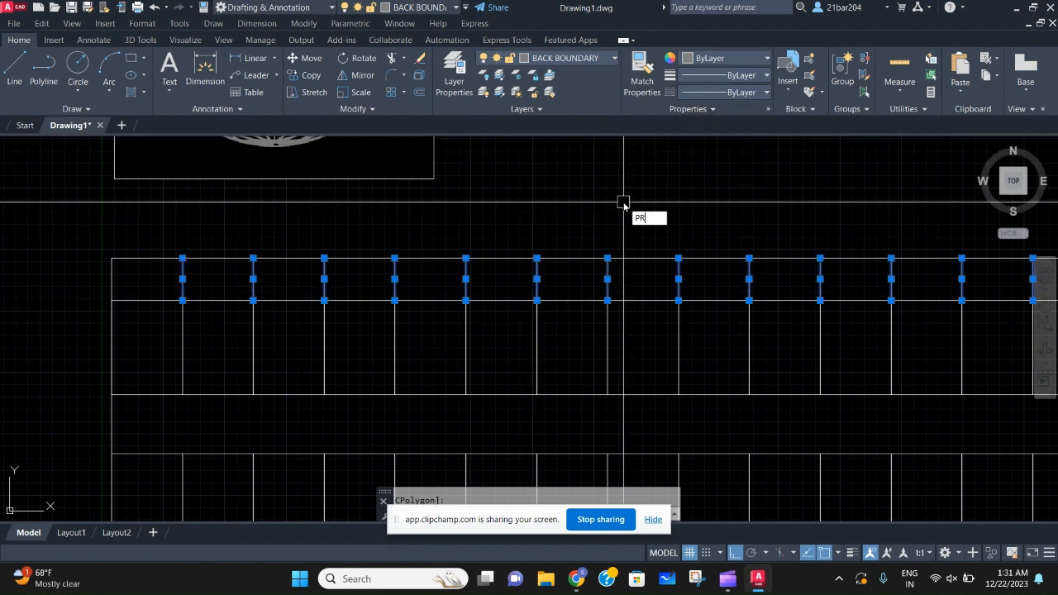
# Step: In the properties of the selected strip dividers, set the linetype to ACAD_ISO02W100 and the linetype scale to 10
pyautogui.press('Return')
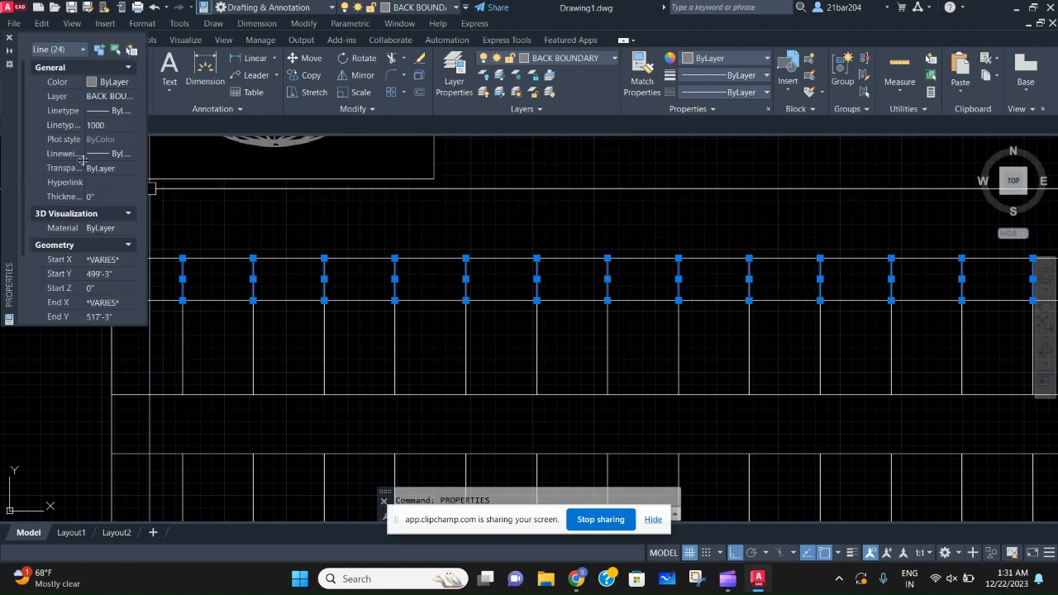
pyautogui.click(123, 114)
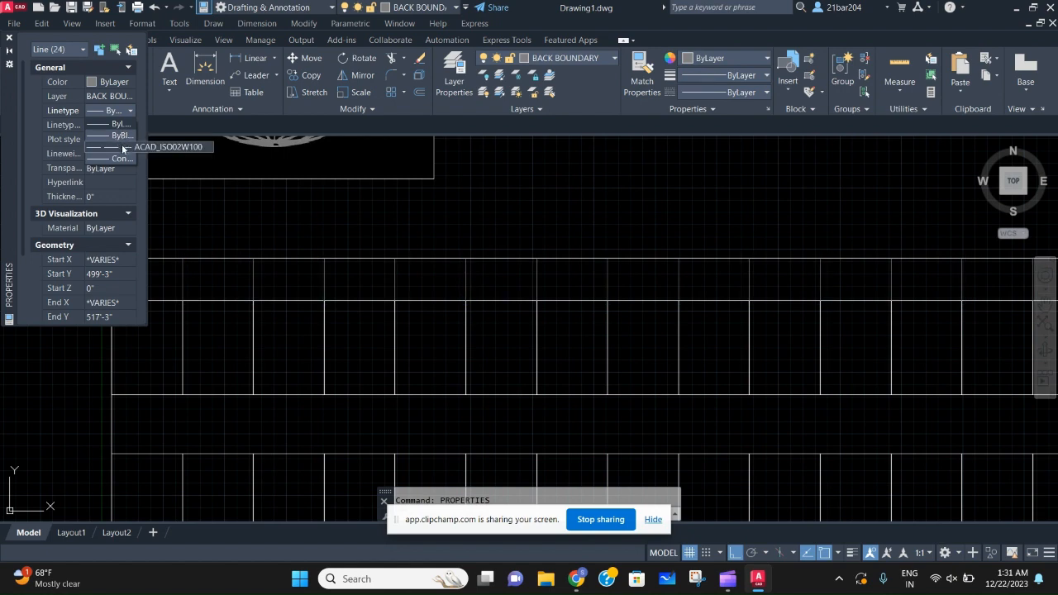
pyautogui.click(123, 147)
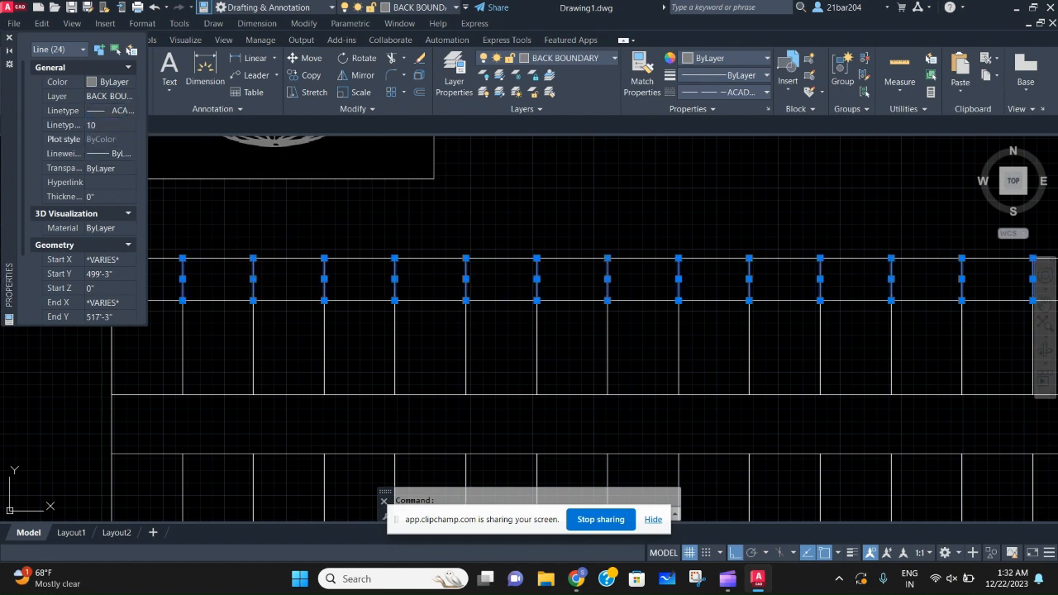
# Step: Set the linetype scale of the selected strip dividers to 1, deselect them and inspect their dashes
pyautogui.scroll(6, 496, 314)
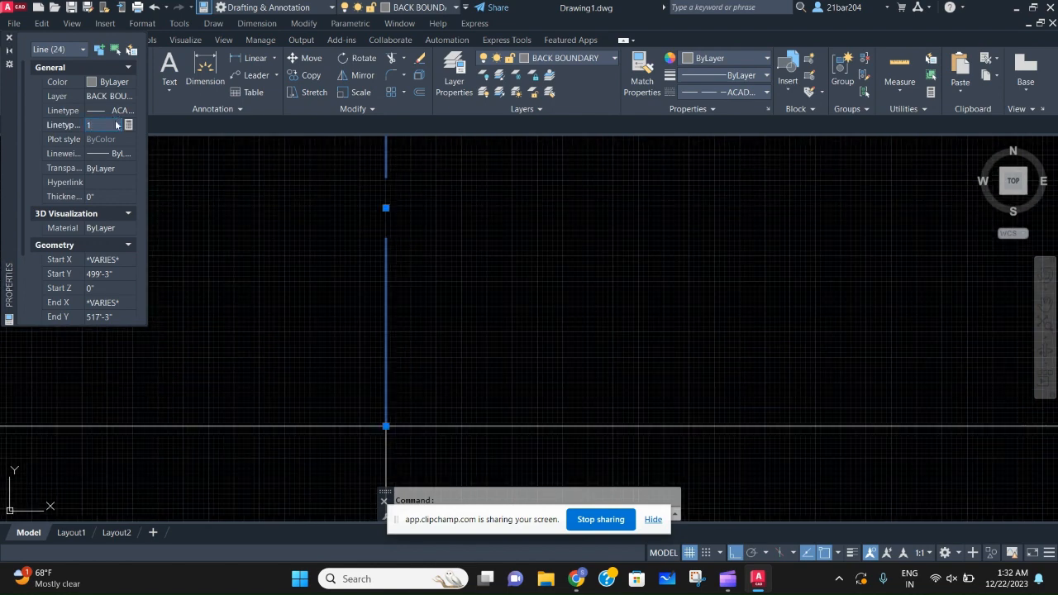
pyautogui.scroll(-3, 255, 227)
pyautogui.press('Escape')
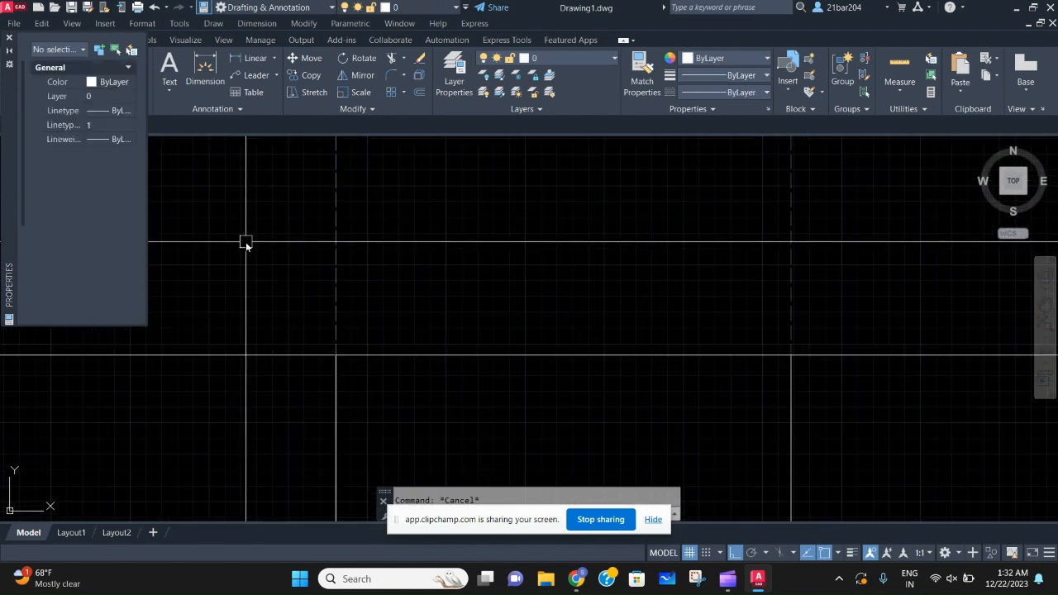
pyautogui.scroll(-3, 239, 258)
pyautogui.moveTo(220, 254); pyautogui.dragTo(265, 277, button='middle')
pyautogui.scroll(4, 478, 263)
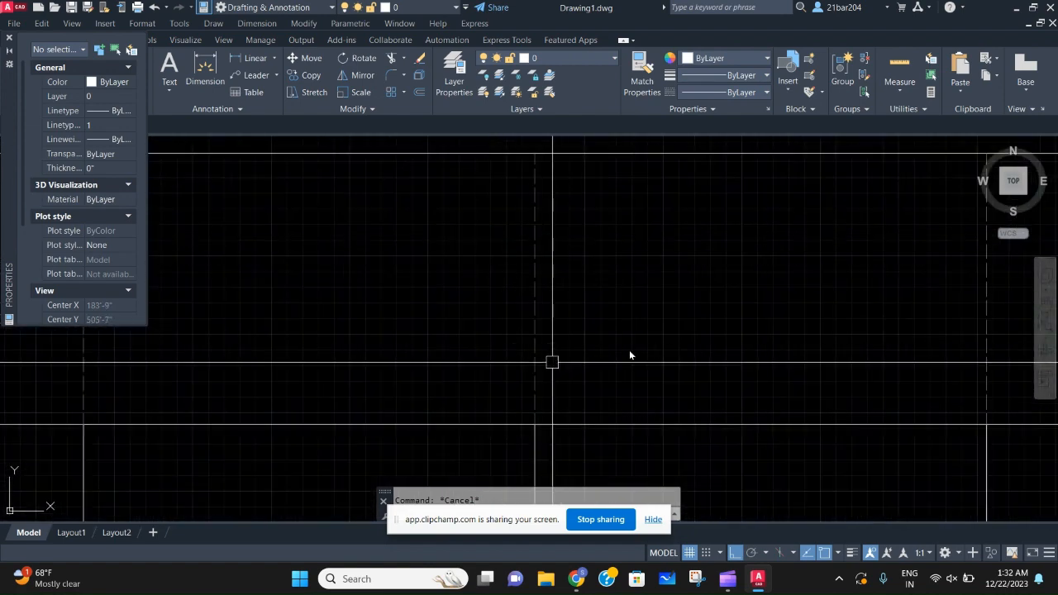
pyautogui.moveTo(518, 286); pyautogui.dragTo(568, 315, button='middle')
pyautogui.scroll(-2, 496, 325)
pyautogui.moveTo(483, 326); pyautogui.dragTo(747, 300, button='middle')
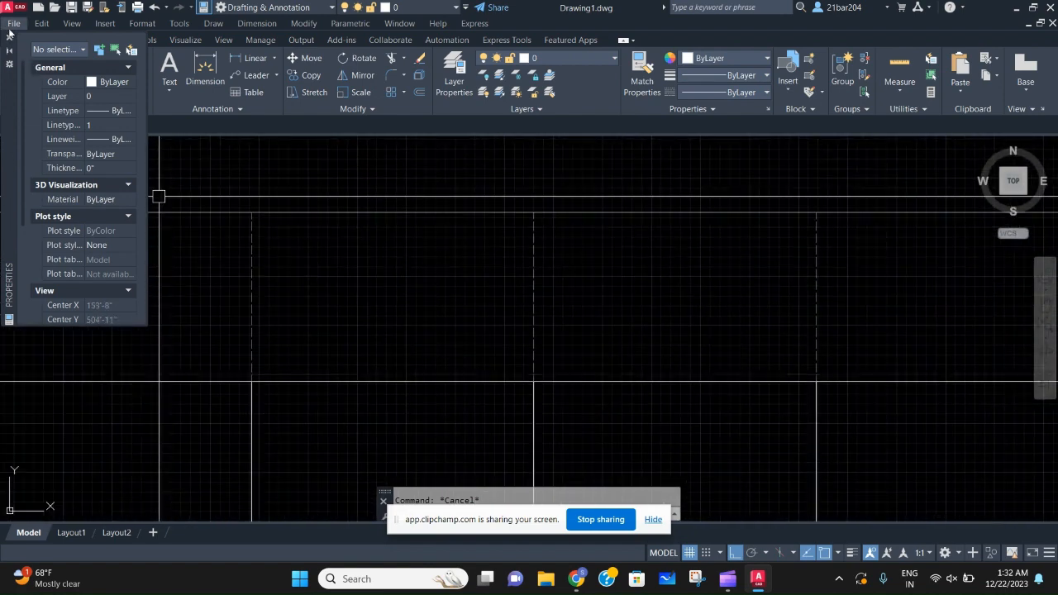
pyautogui.click(7, 48)
pyautogui.click(772, 119)
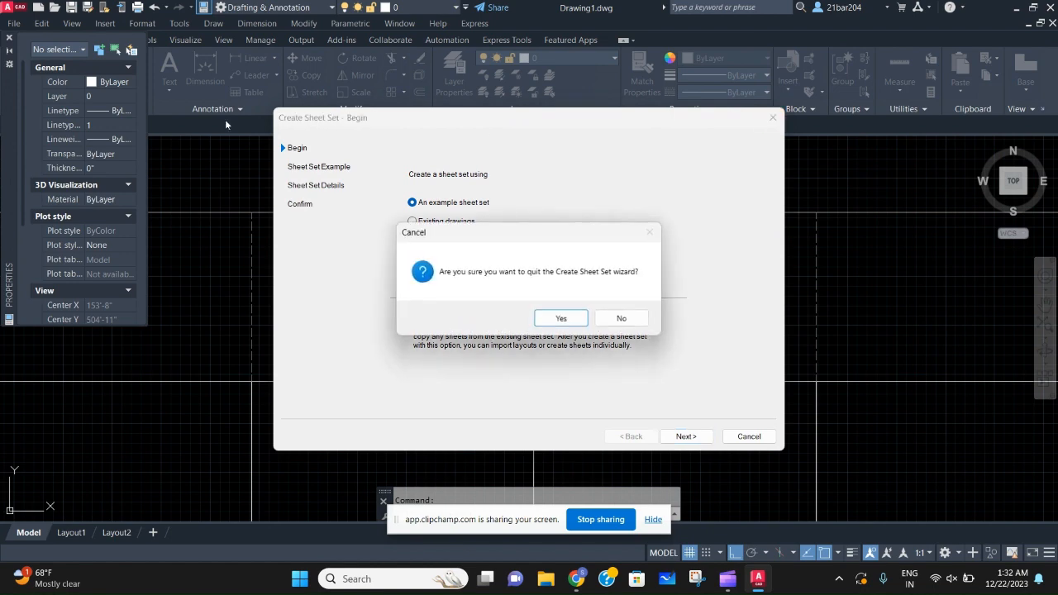
pyautogui.click(561, 319)
# Step: Close the Properties palette and regenerate the drawing near the cul-de-sac end of the upper strip
pyautogui.click(11, 39)
pyautogui.scroll(-8, 213, 325)
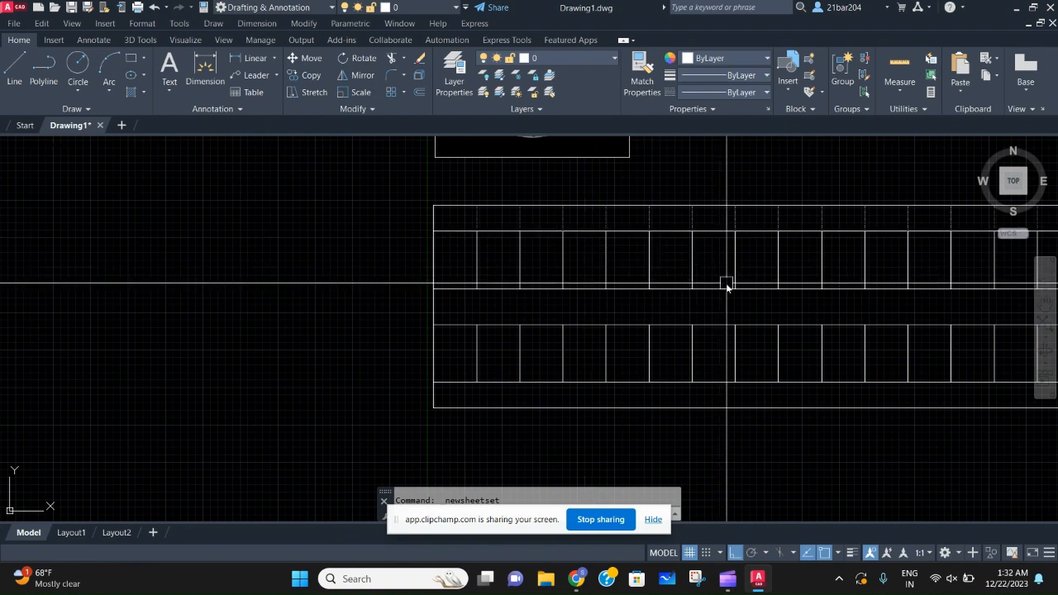
pyautogui.scroll(-5, 524, 372)
pyautogui.scroll(5, 648, 278)
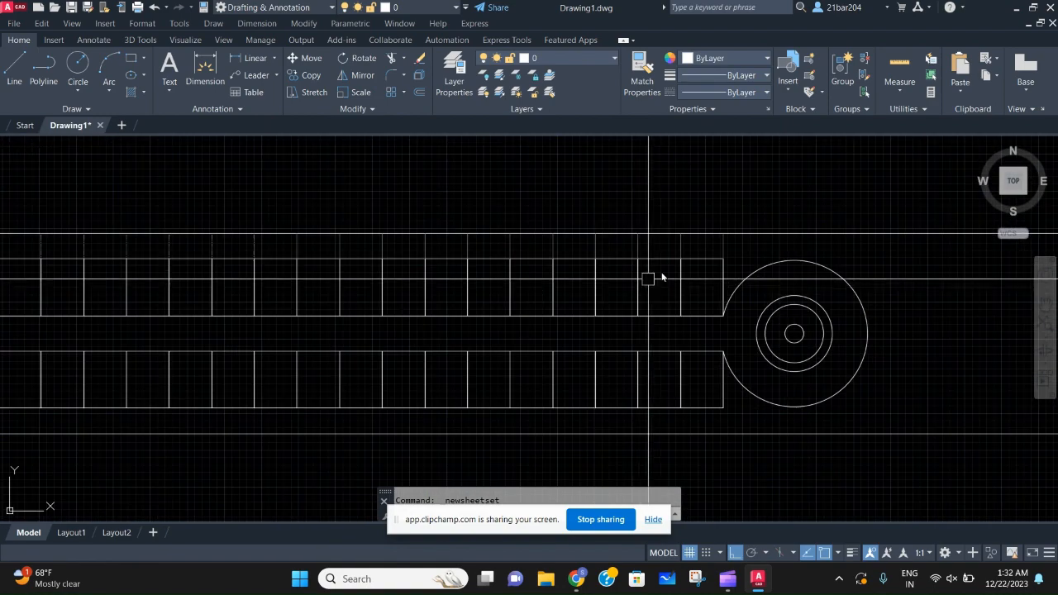
pyautogui.scroll(4, 649, 279)
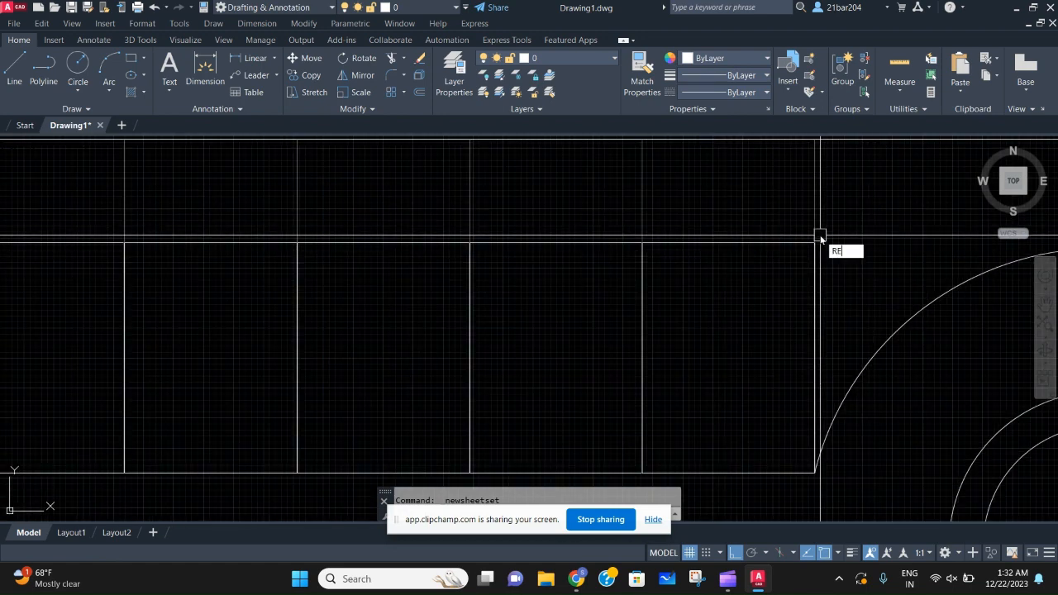
pyautogui.press('Return')
pyautogui.press('Escape')
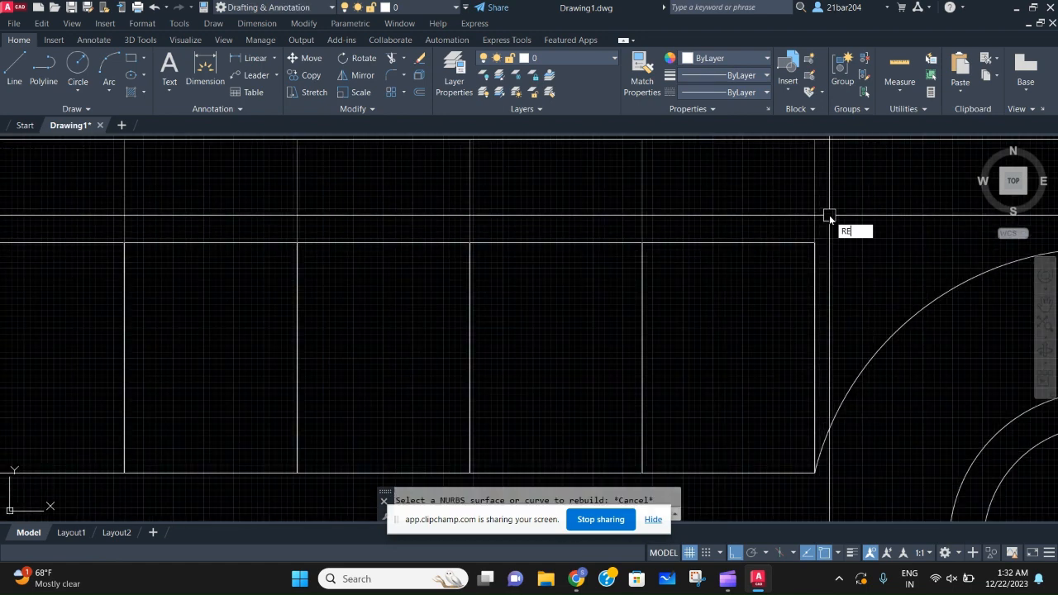
pyautogui.press('Return')
pyautogui.click(837, 219)
pyautogui.scroll(-2, 135, 243)
pyautogui.moveTo(135, 244)
pyautogui.mouseDown(button='middle')
pyautogui.moveTo(533, 249)
pyautogui.moveTo(443, 257)
pyautogui.moveTo(814, 290)
pyautogui.mouseUp(button='middle')
pyautogui.scroll(-2, 139, 249)
pyautogui.press('Escape')
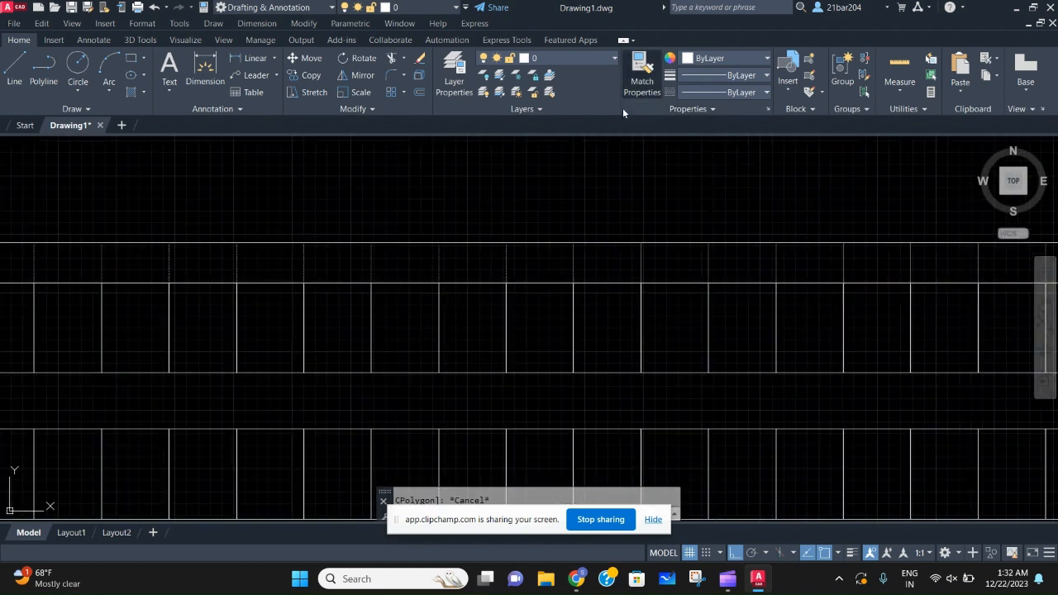
# Step: Use Match Properties to copy a dashed strip divider's properties to the remaining strip dividers toward the cul-de-sac
pyautogui.click(642, 79)
pyautogui.click(578, 266)
pyautogui.moveTo(650, 291); pyautogui.dragTo(307, 215, button='middle')
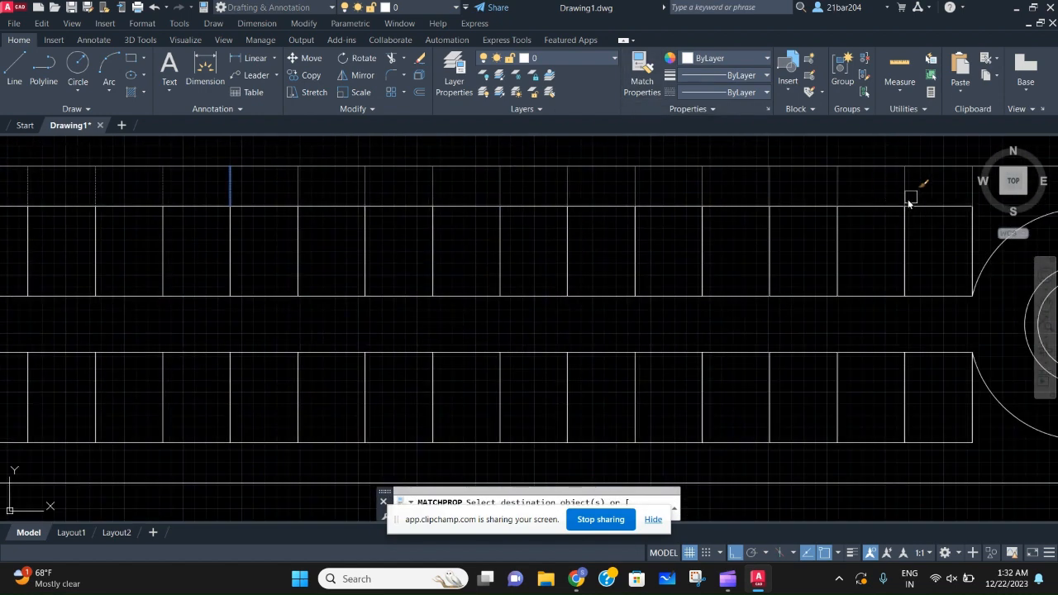
pyautogui.moveTo(936, 190); pyautogui.dragTo(878, 229, button='middle')
pyautogui.click(941, 232)
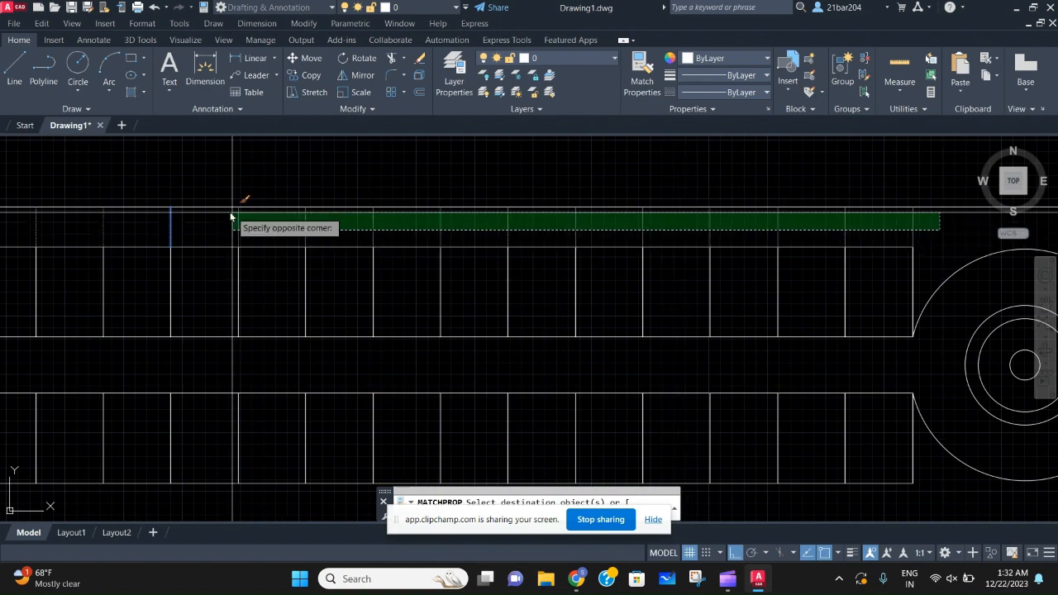
pyautogui.click(191, 217)
pyautogui.scroll(-3, 209, 276)
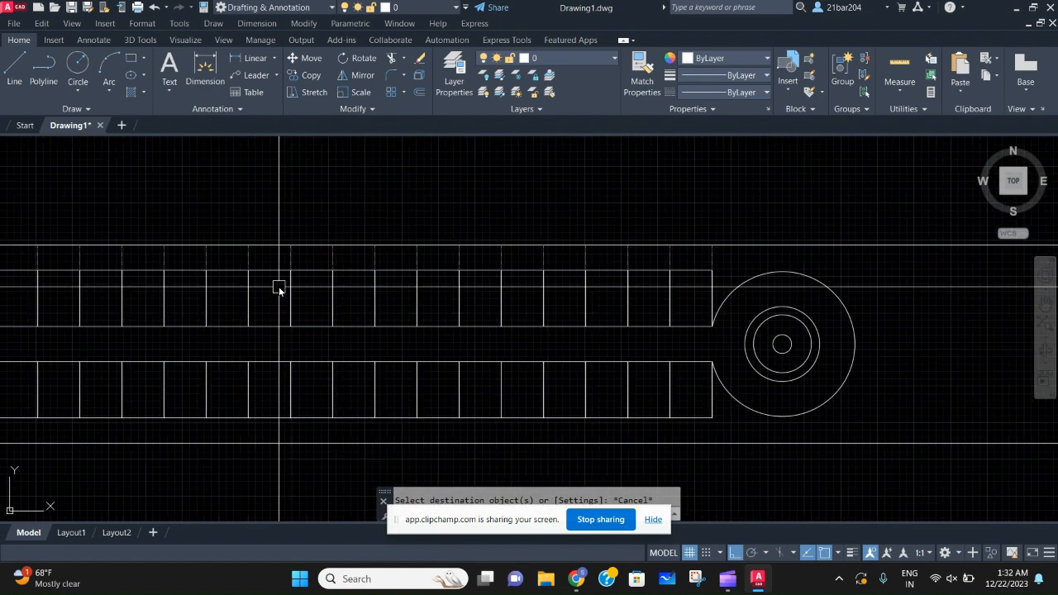
pyautogui.scroll(6, 763, 253)
pyautogui.click(627, 267)
pyautogui.click(488, 279)
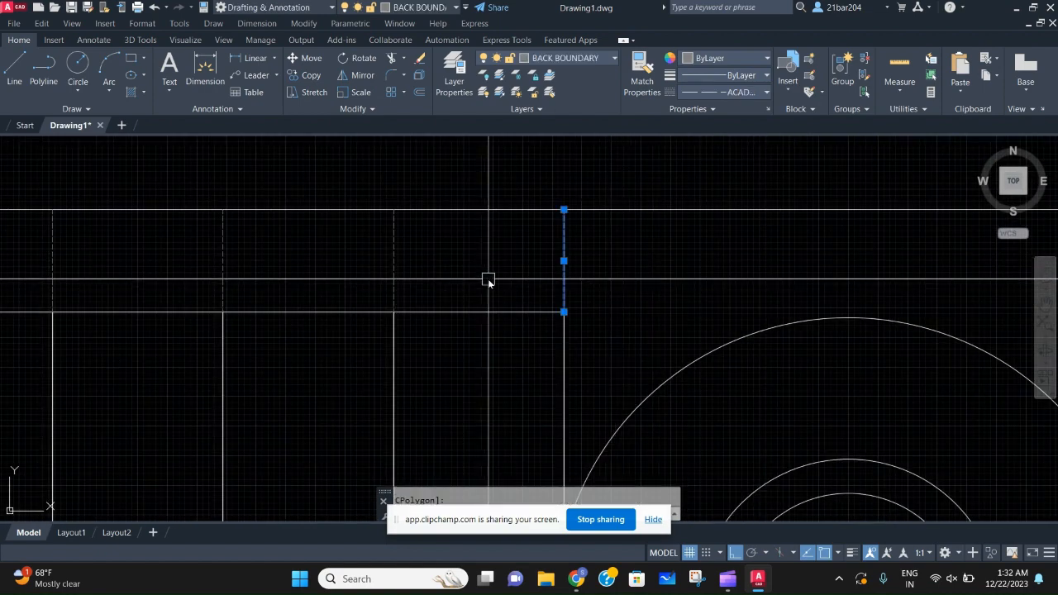
pyautogui.write('SELEB')
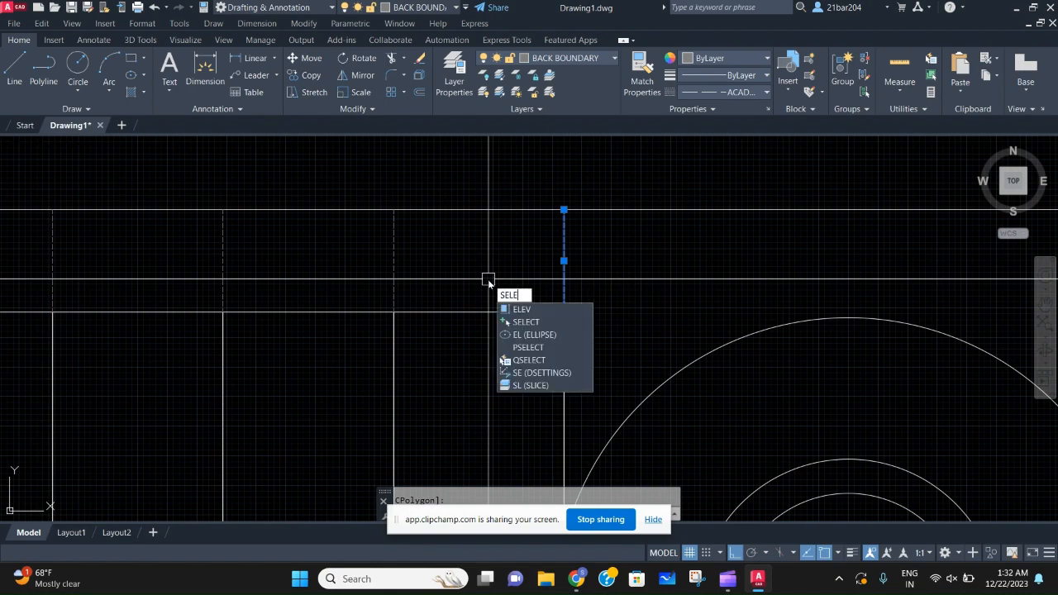
pyautogui.press('Return')
pyautogui.scroll(-4, 467, 289)
pyautogui.scroll(2, 510, 279)
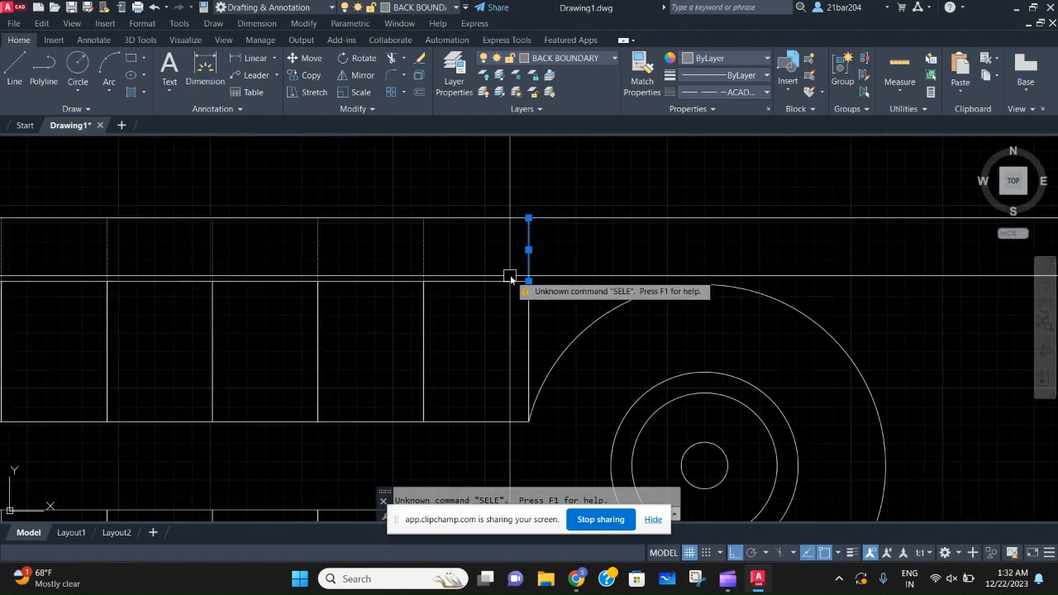
pyautogui.press('Escape')
# Step: Select the strip divider nearest the cul-de-sac and extend the selection to all matching dividers with SELECTSIMILAR
pyautogui.click(555, 265)
pyautogui.click(495, 247)
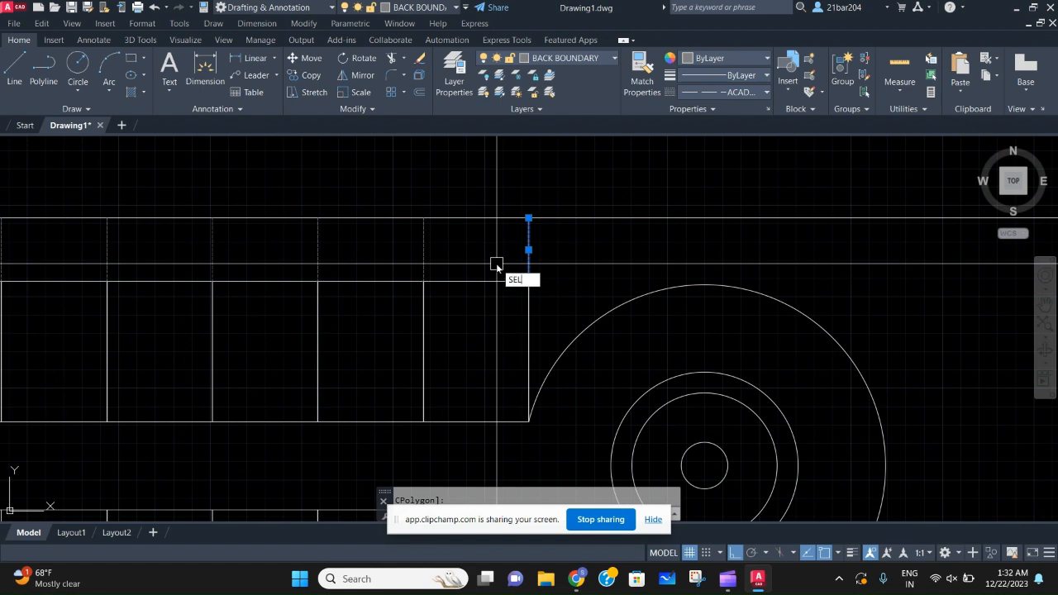
pyautogui.press('Return')
pyautogui.scroll(-5, 495, 275)
pyautogui.moveTo(385, 286); pyautogui.dragTo(590, 274, button='middle')
pyautogui.scroll(2, 388, 299)
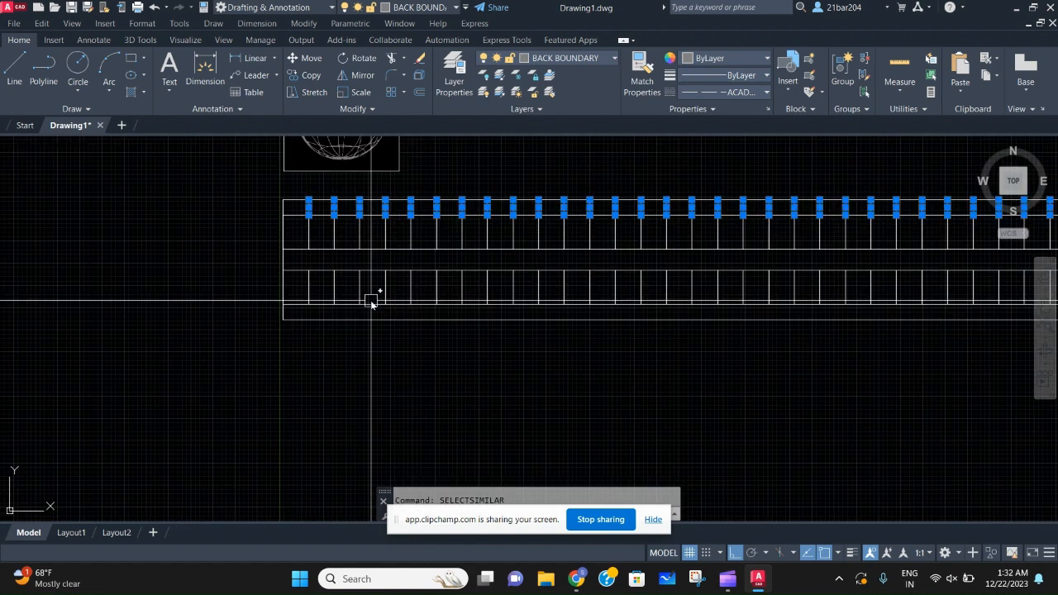
# Step: Mirror the selected dashed strip dividers across the road's horizontal centreline to the strip behind the lower plot row, keeping the source objects
pyautogui.write('M')
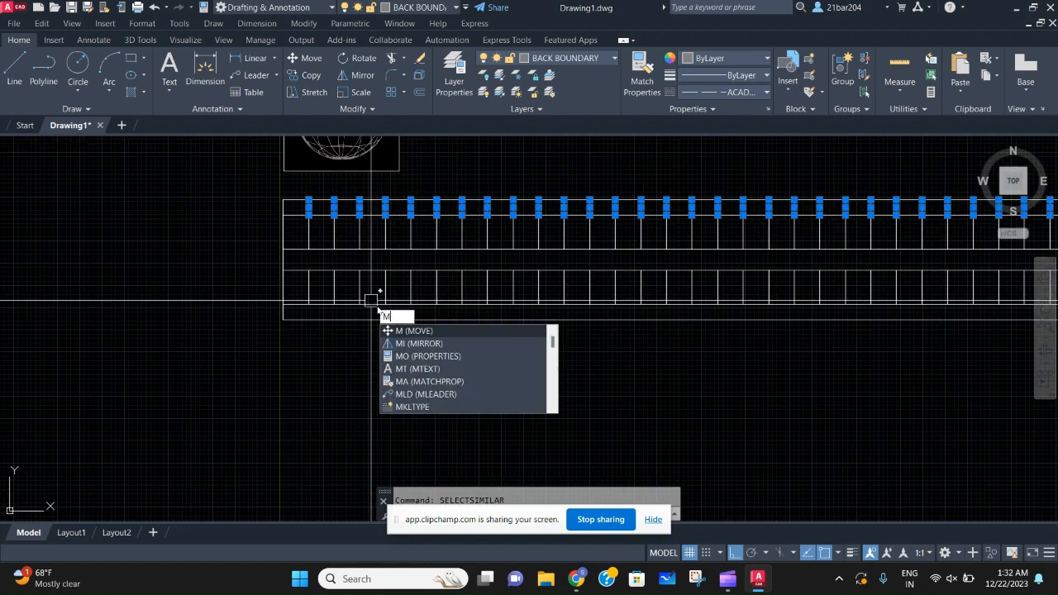
pyautogui.write('I')
pyautogui.press('Return')
pyautogui.scroll(4, 286, 269)
pyautogui.click(278, 248)
pyautogui.click(223, 264)
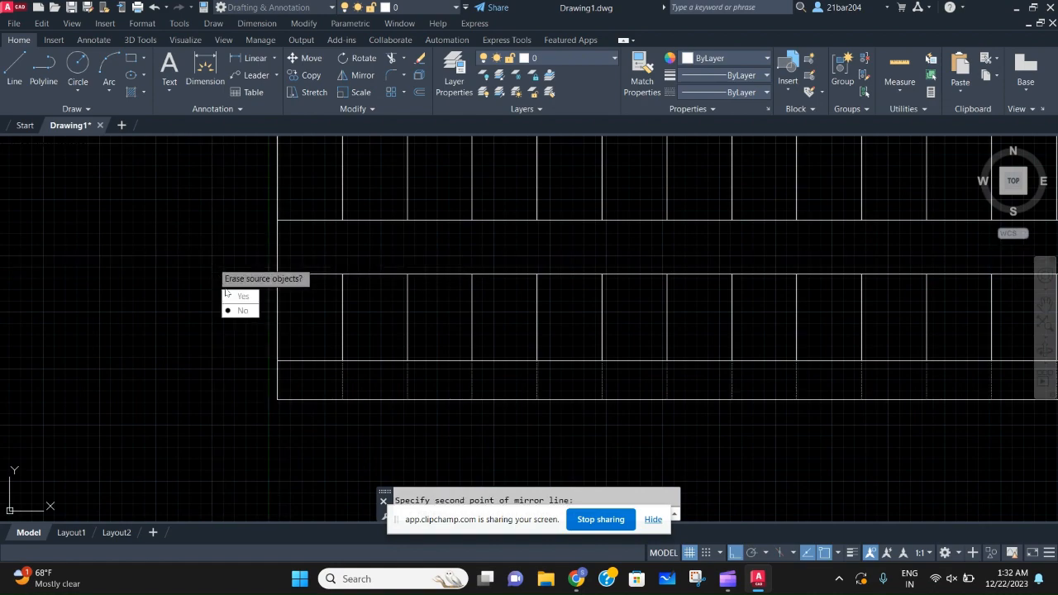
pyautogui.click(248, 311)
# Step: Examine the mirrored strip dividers behind the lower row against the upper strip and the overall layout
pyautogui.scroll(-5, 260, 298)
pyautogui.scroll(3, 492, 293)
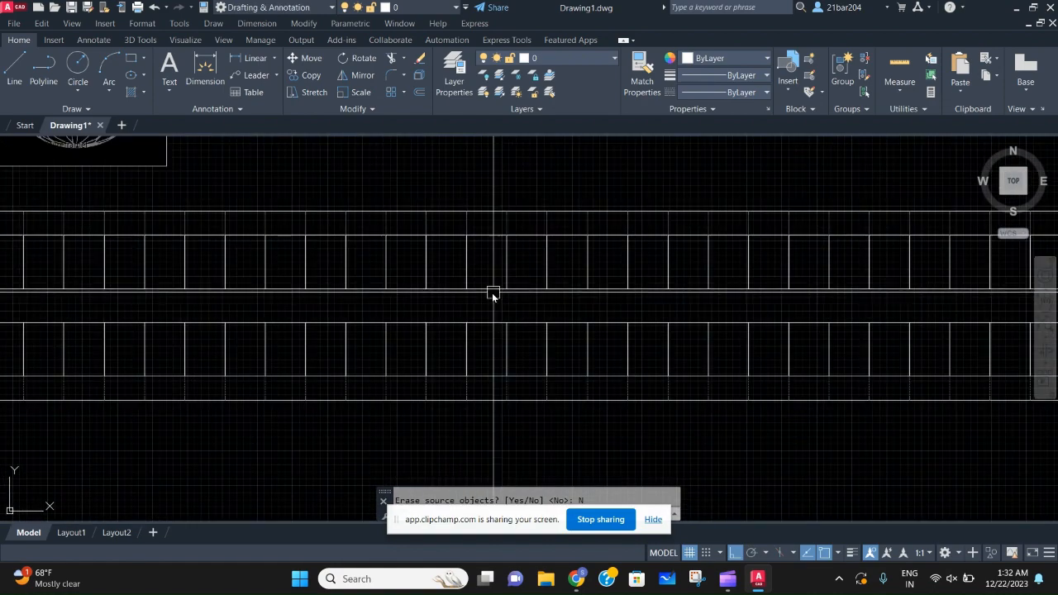
pyautogui.scroll(-1, 492, 292)
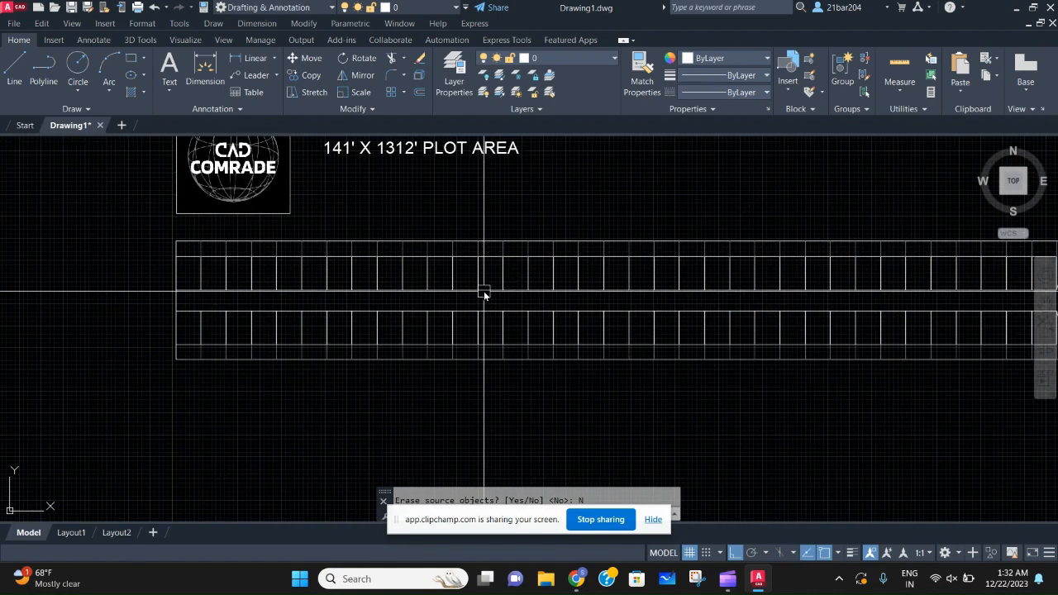
pyautogui.scroll(5, 50, 286)
pyautogui.scroll(-5, 110, 295)
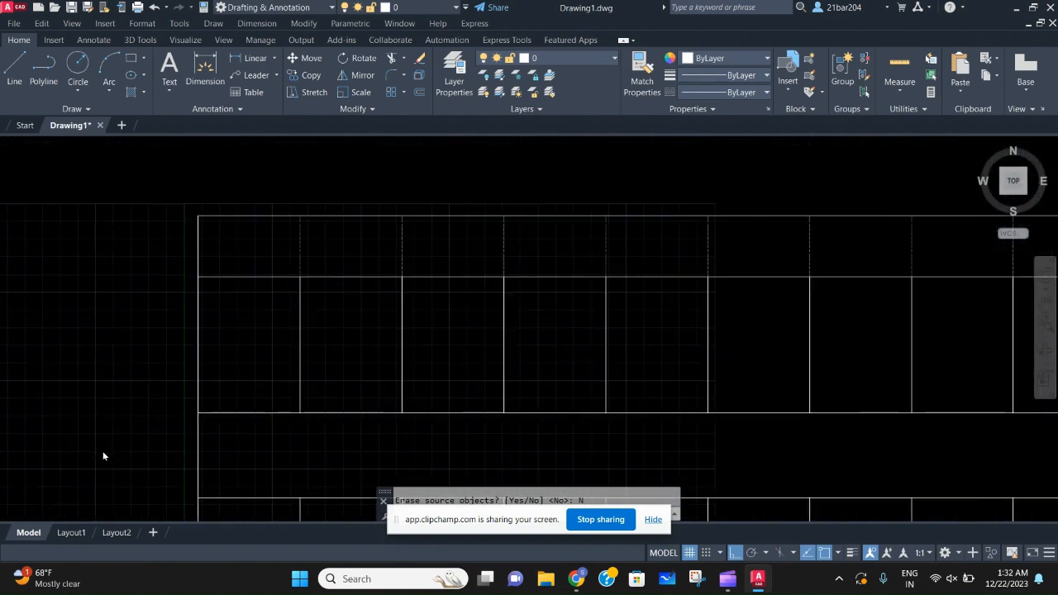
pyautogui.scroll(5, 246, 354)
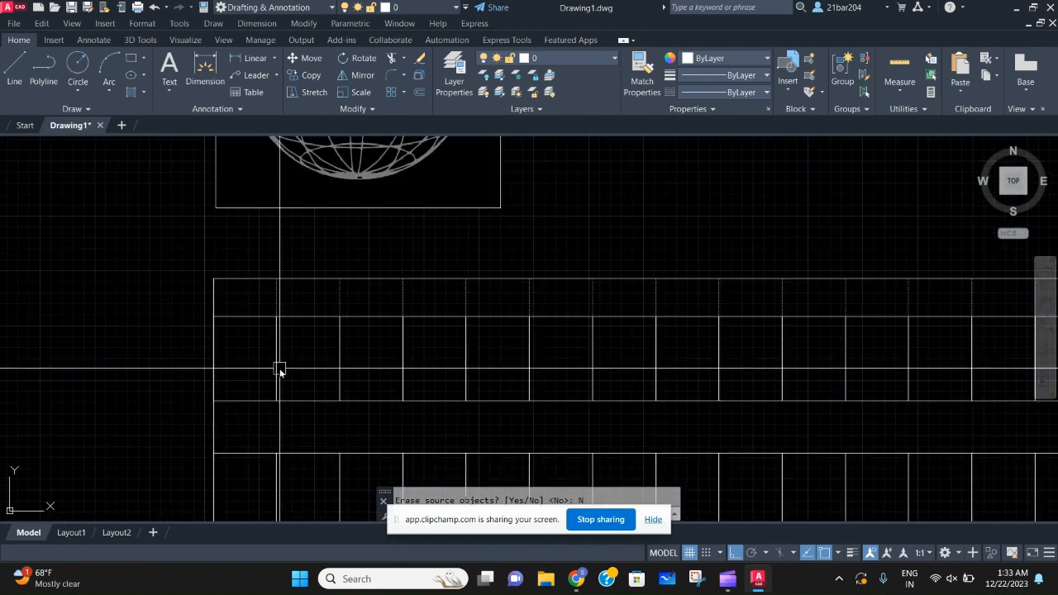
pyautogui.scroll(-5, 102, 300)
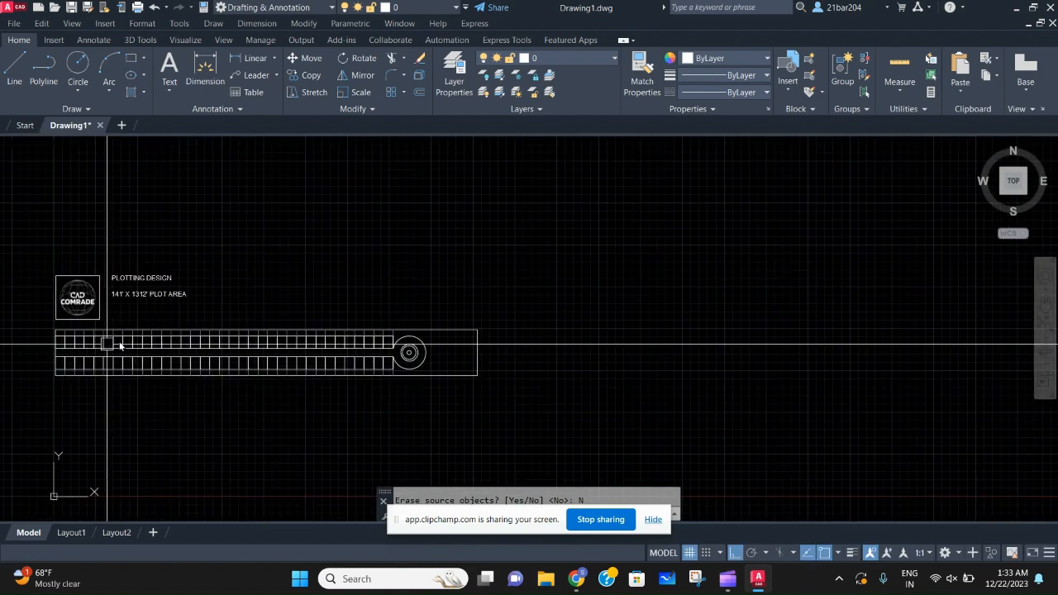
pyautogui.scroll(4, 293, 350)
pyautogui.scroll(-3, 514, 367)
pyautogui.scroll(1, 264, 366)
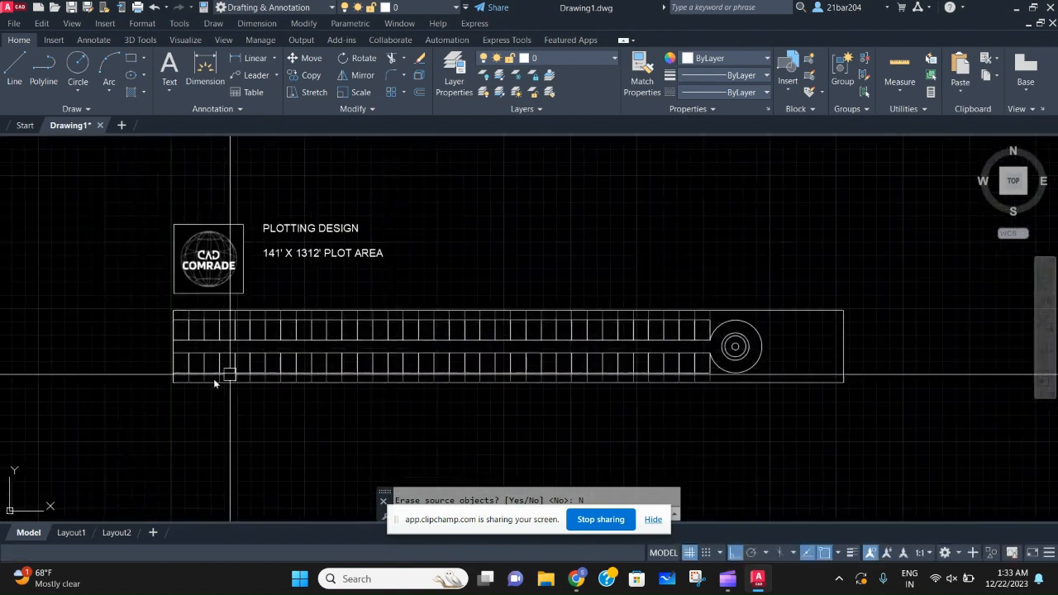
pyautogui.scroll(2, 190, 344)
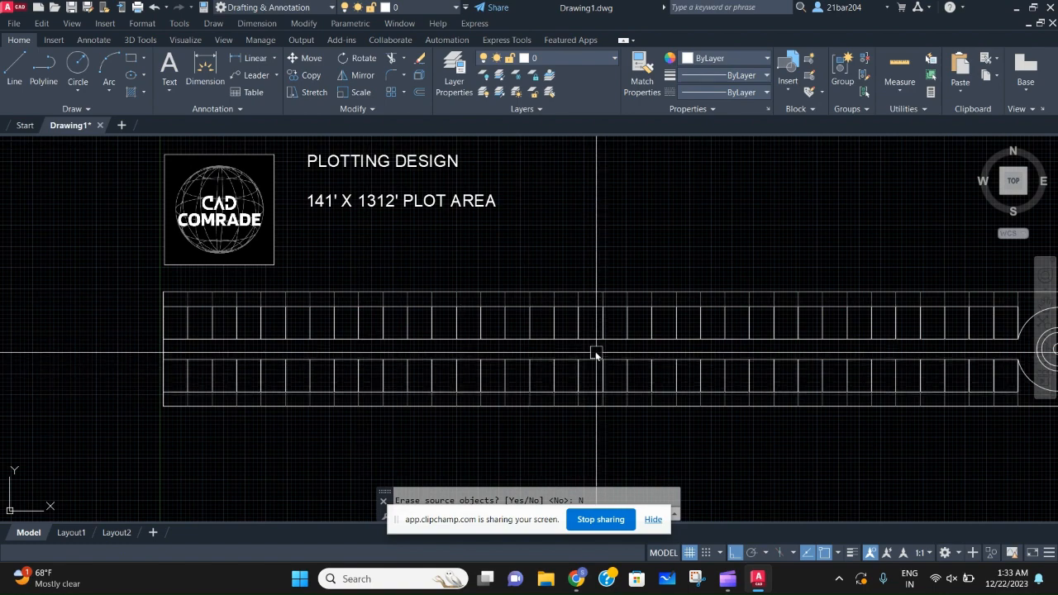
# Step: Dimension the depth of the upper back strip along one of its dashed dividers with DIM
pyautogui.scroll(5, 399, 331)
pyautogui.write('DI')
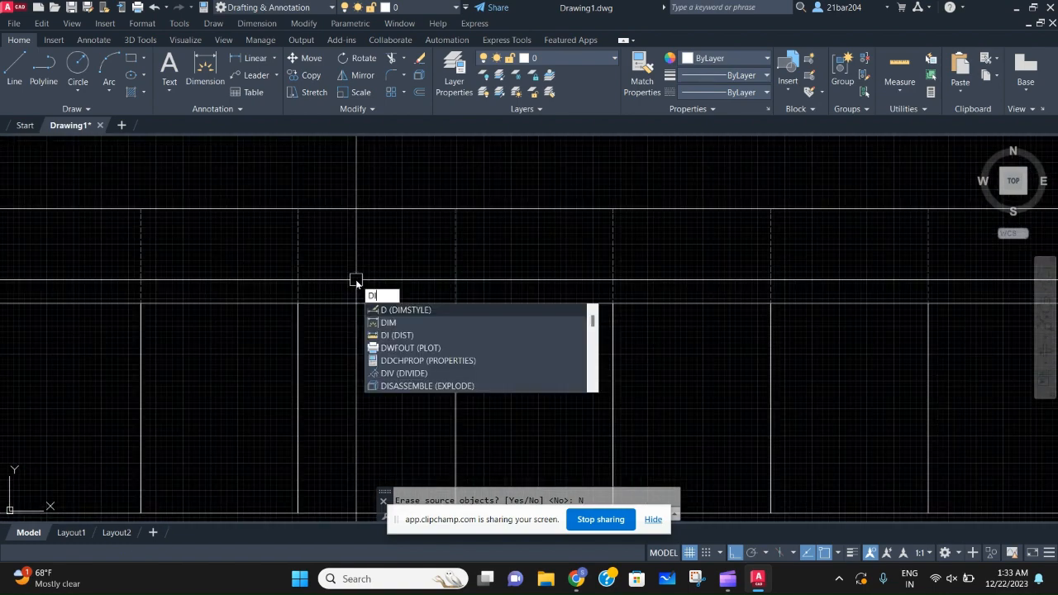
pyautogui.write('M')
pyautogui.press('Return')
pyautogui.click(297, 303)
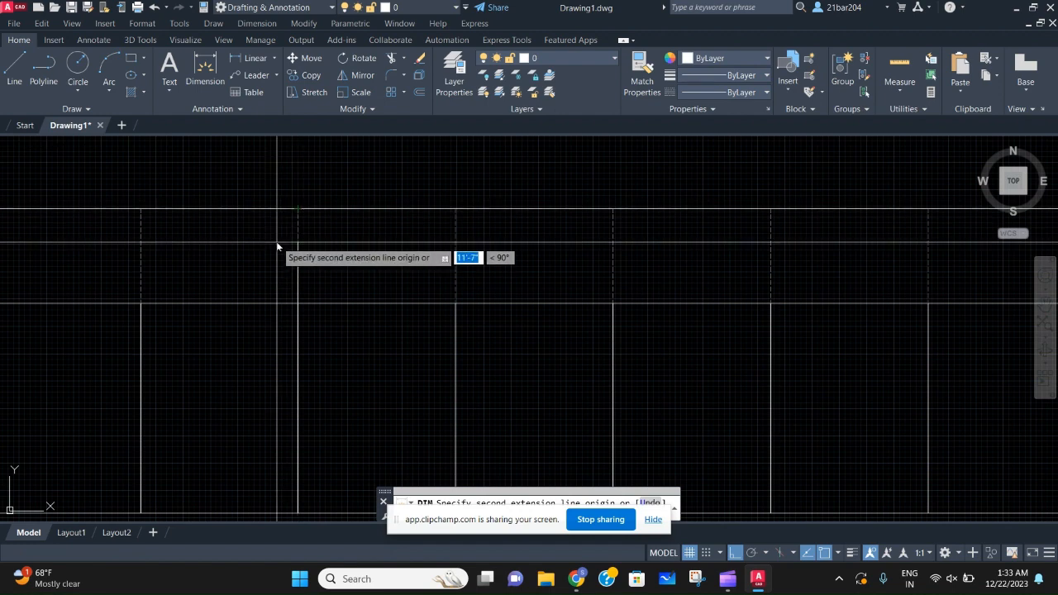
pyautogui.press('Escape')
pyautogui.write('DIM')
pyautogui.press('Return')
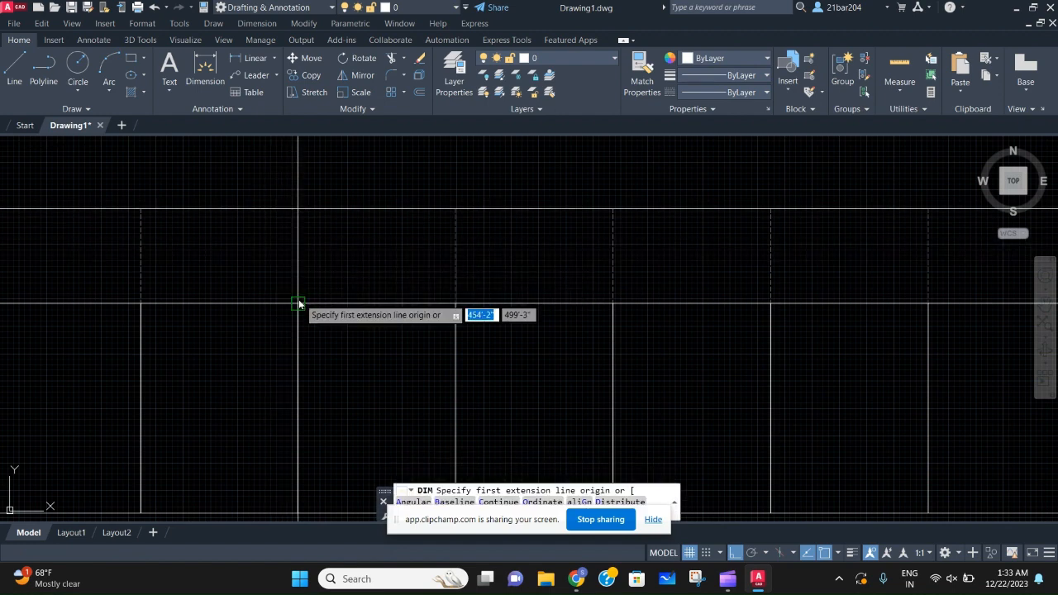
pyautogui.click(298, 303)
pyautogui.click(298, 209)
pyautogui.scroll(4, 286, 238)
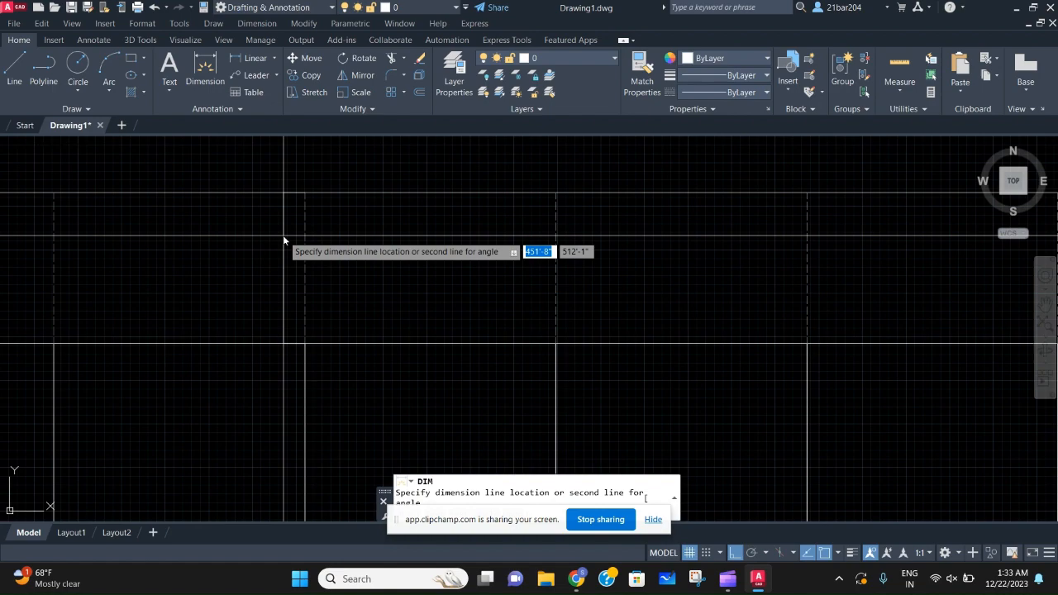
pyautogui.click(298, 301)
# Step: Examine the text of the new dimension on the strip divider up close, selecting and releasing it
pyautogui.scroll(4, 296, 297)
pyautogui.scroll(2, 260, 264)
pyautogui.scroll(-5, 259, 266)
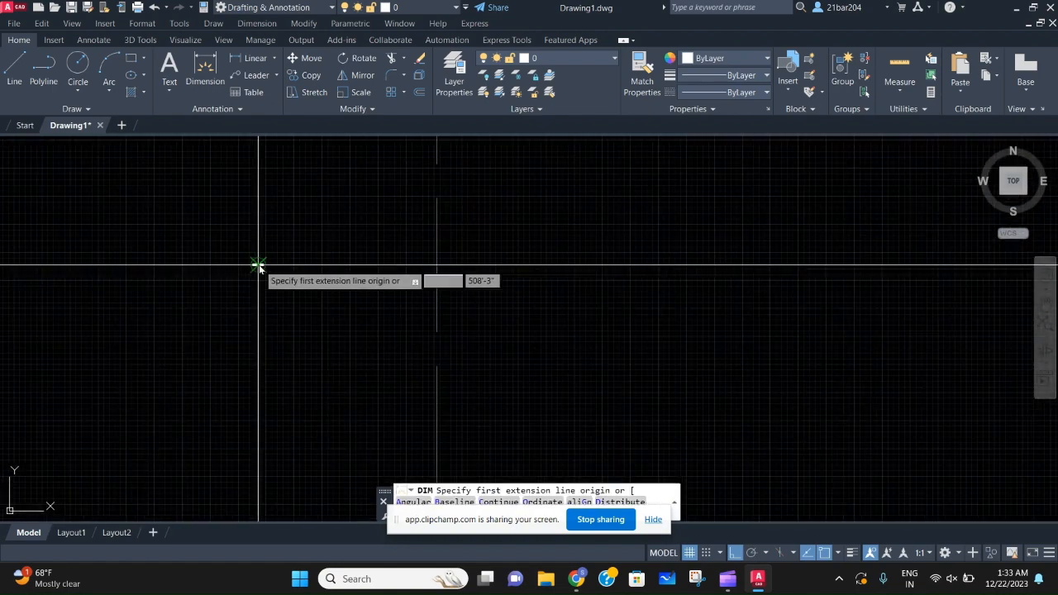
pyautogui.scroll(2, 258, 265)
pyautogui.press('Escape')
pyautogui.scroll(-1, 260, 277)
pyautogui.scroll(2, 261, 276)
pyautogui.click(276, 289)
pyautogui.click(231, 252)
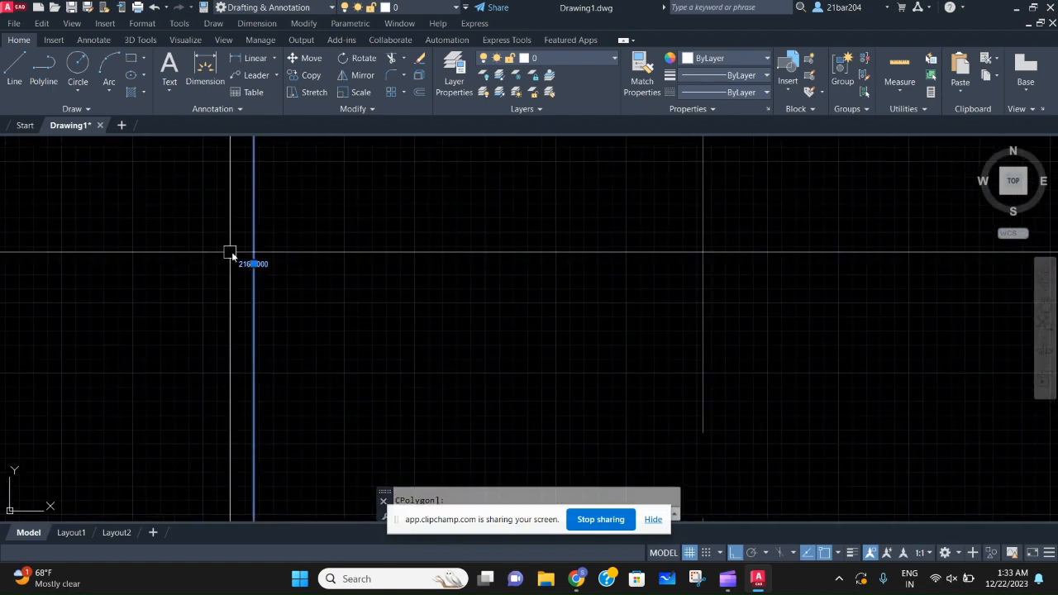
pyautogui.press('Escape')
# Step: Erase the depth dimension placed on the upper strip's divider
pyautogui.scroll(-8, 233, 260)
pyautogui.click(249, 299)
pyautogui.click(196, 270)
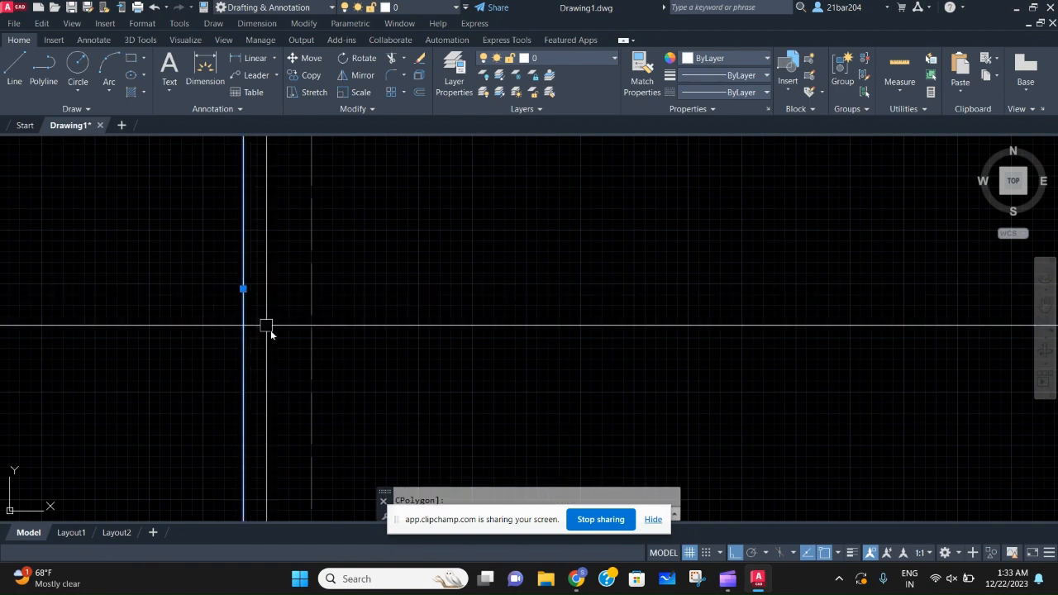
pyautogui.scroll(1, 266, 326)
pyautogui.press('Delete')
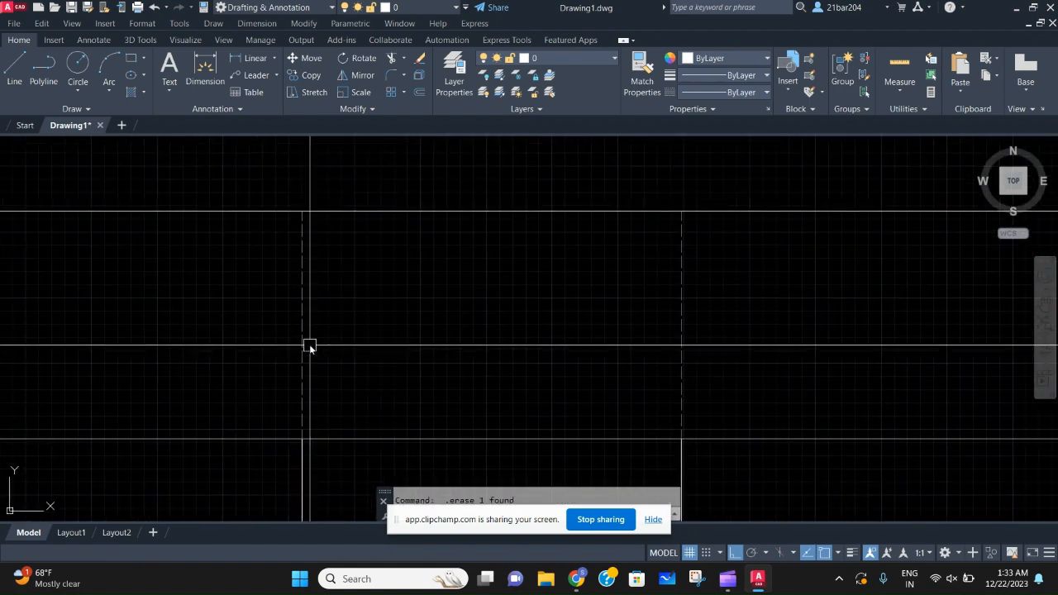
# Step: Look over both plot rows and their back strips from the cul-de-sac to the road's open end
pyautogui.write('L')
pyautogui.press('Return')
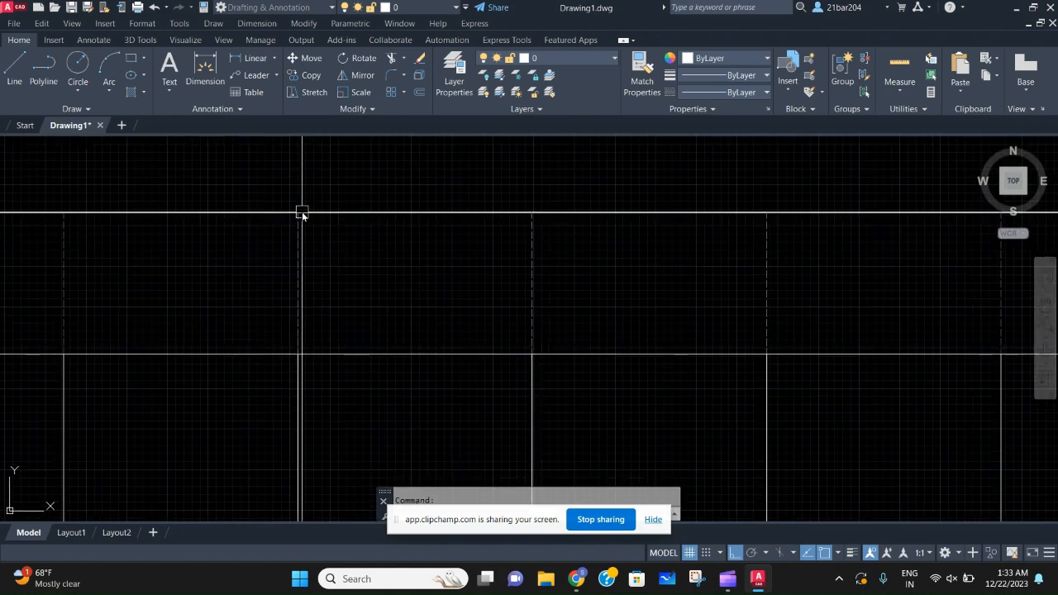
pyautogui.moveTo(303, 217); pyautogui.dragTo(298, 224, button='middle')
pyautogui.scroll(2, 725, 260)
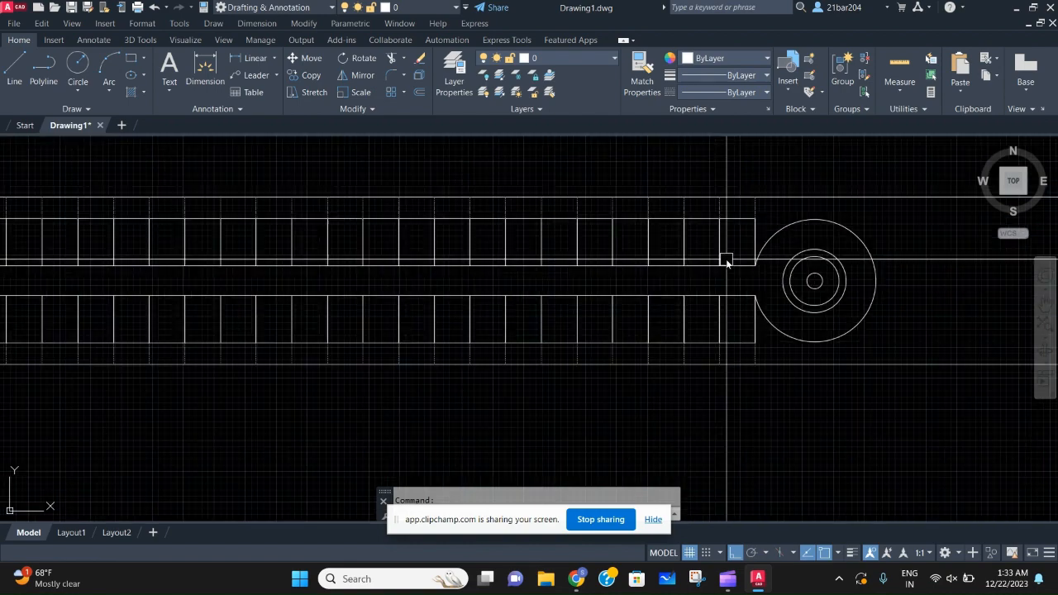
pyautogui.moveTo(723, 263); pyautogui.dragTo(726, 266, button='middle')
pyautogui.scroll(-2, 726, 266)
pyautogui.moveTo(451, 307)
pyautogui.mouseDown(button='middle')
pyautogui.moveTo(554, 317)
pyautogui.moveTo(603, 292)
pyautogui.mouseUp(button='middle')
pyautogui.scroll(-2, 604, 292)
pyautogui.scroll(3, 285, 253)
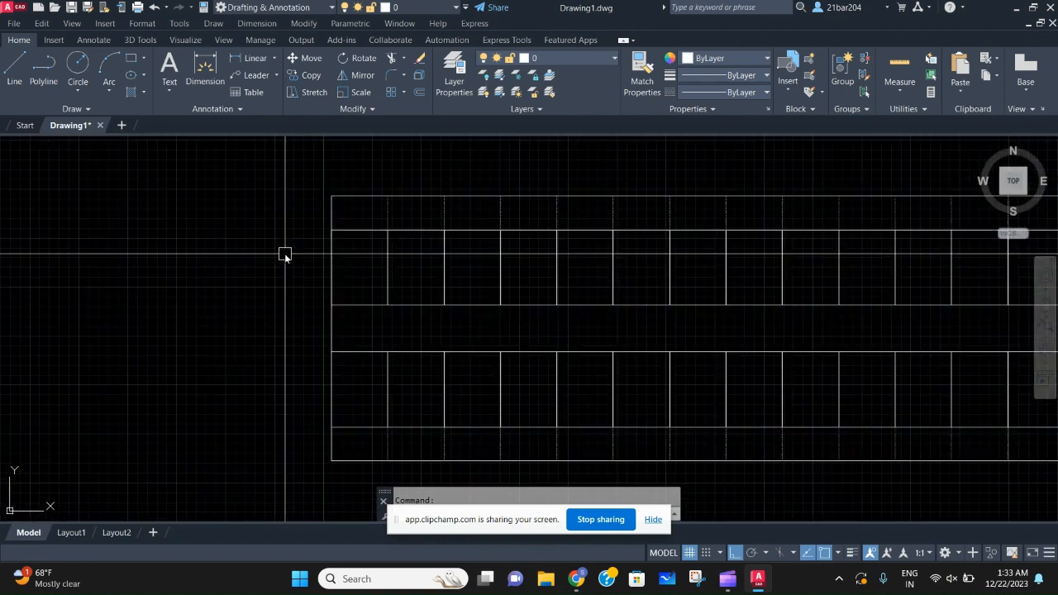
pyautogui.scroll(-3, 394, 294)
pyautogui.scroll(3, 386, 300)
pyautogui.scroll(3, 384, 302)
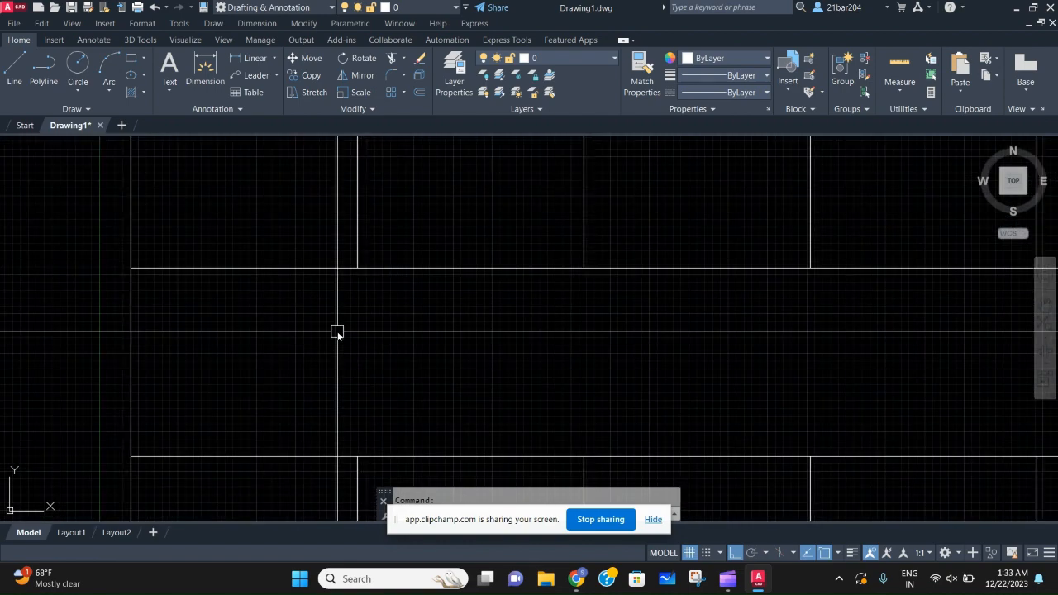
# Step: Measure the road width between the first plot dividers of both rows with a temporary line and cancel it
pyautogui.write('l')
pyautogui.press('Return')
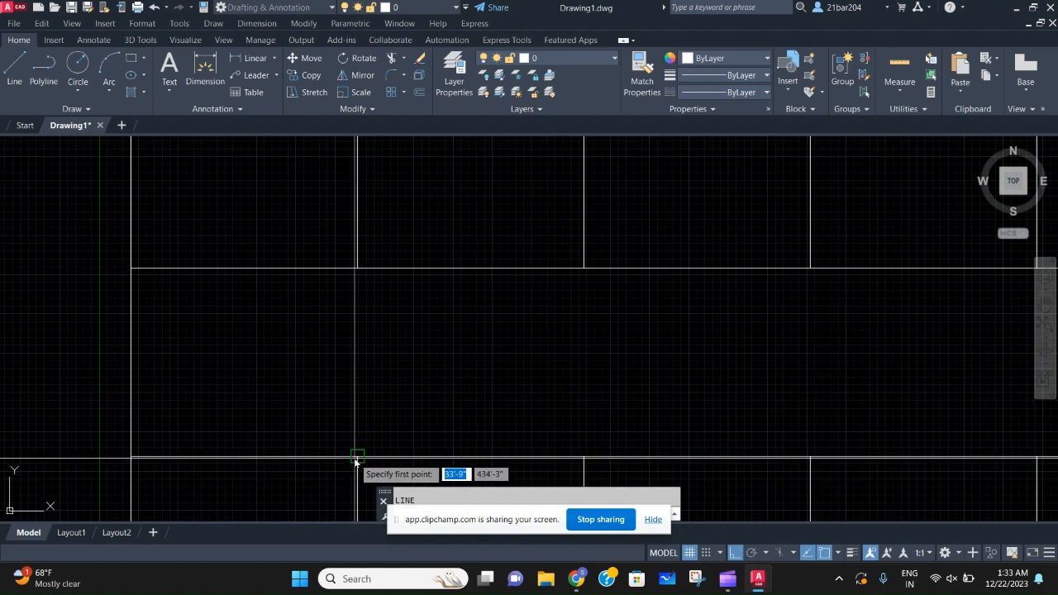
pyautogui.click(356, 458)
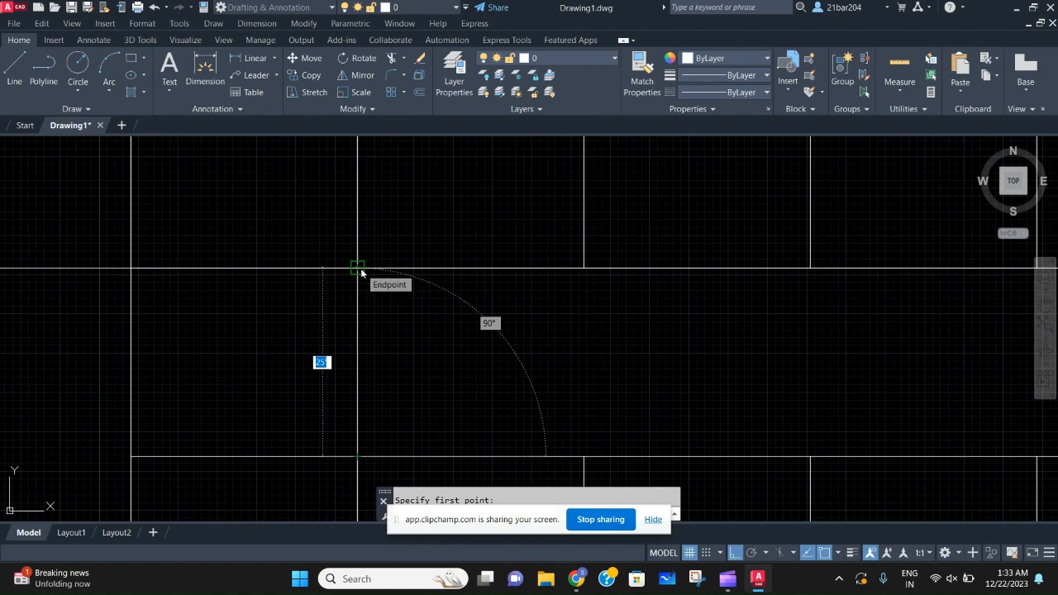
pyautogui.scroll(-4, 361, 273)
pyautogui.scroll(-4, 342, 340)
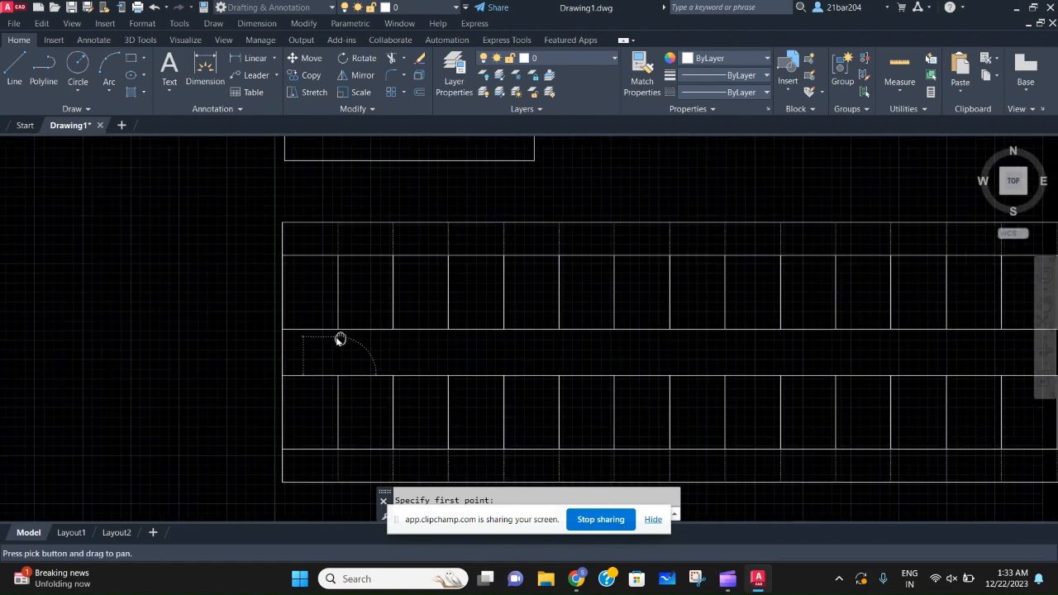
pyautogui.scroll(6, 347, 286)
pyautogui.scroll(-5, 357, 290)
pyautogui.press('Escape')
# Step: Examine the plot dividers and dashed strip dividers along both rows as far as the cul-de-sac
pyautogui.scroll(-4, 471, 370)
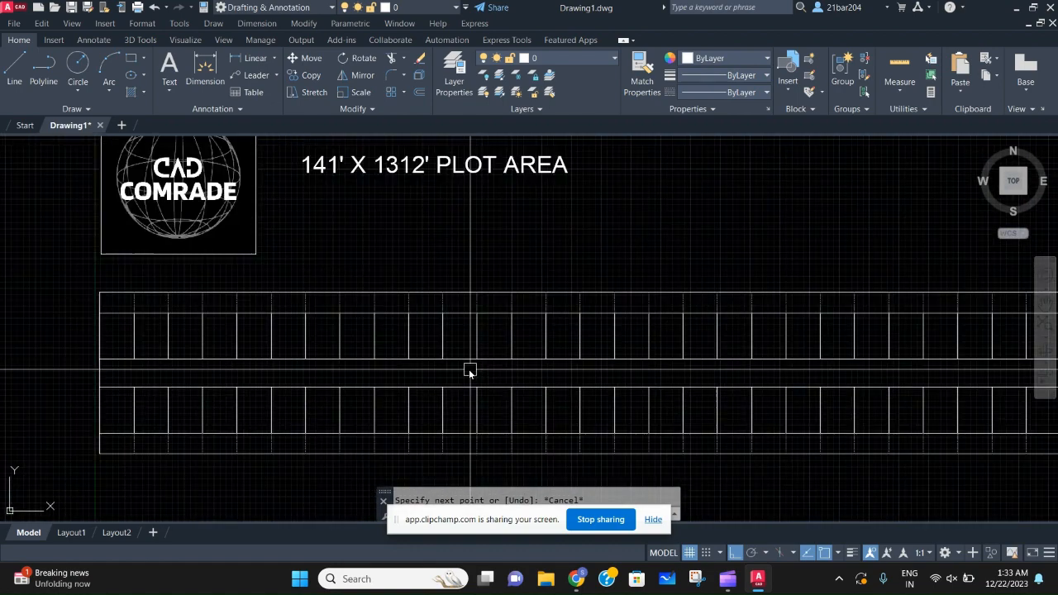
pyautogui.scroll(4, 810, 438)
pyautogui.scroll(-3, 690, 406)
pyautogui.scroll(3, 762, 349)
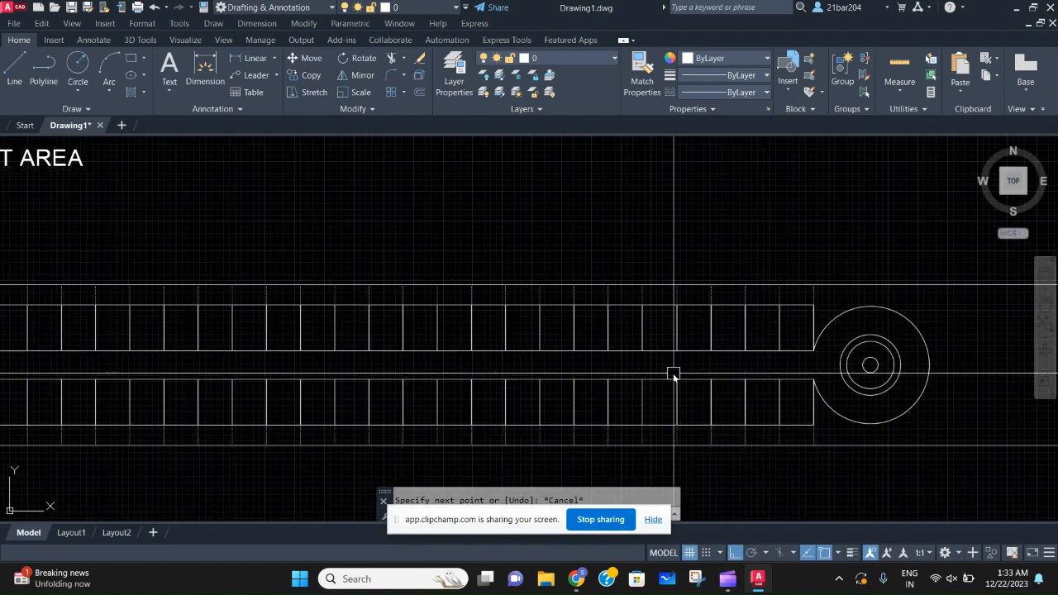
pyautogui.scroll(-1, 260, 406)
pyautogui.scroll(7, 171, 349)
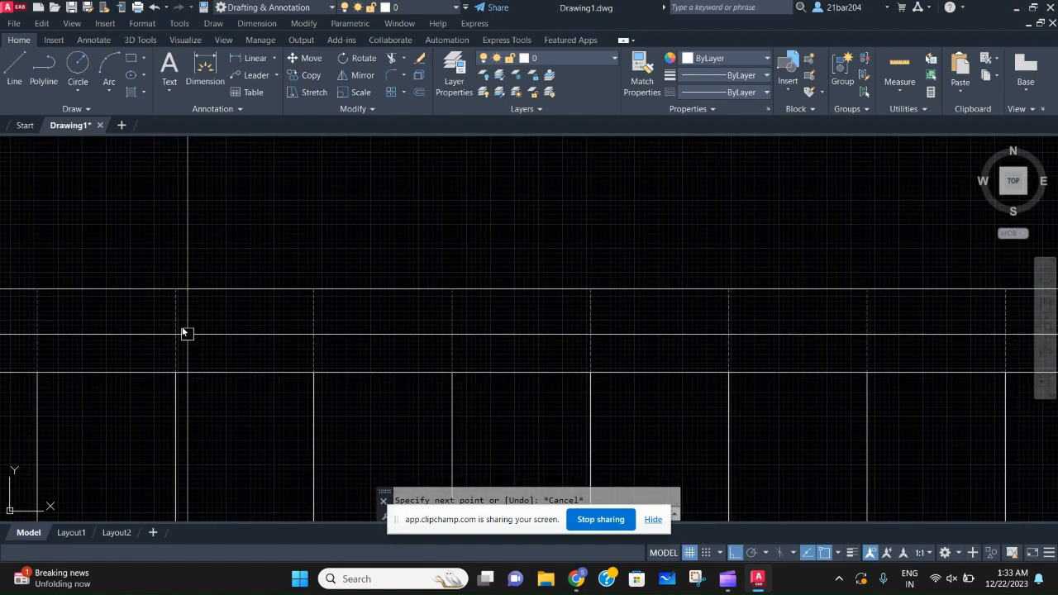
pyautogui.scroll(-4, 162, 351)
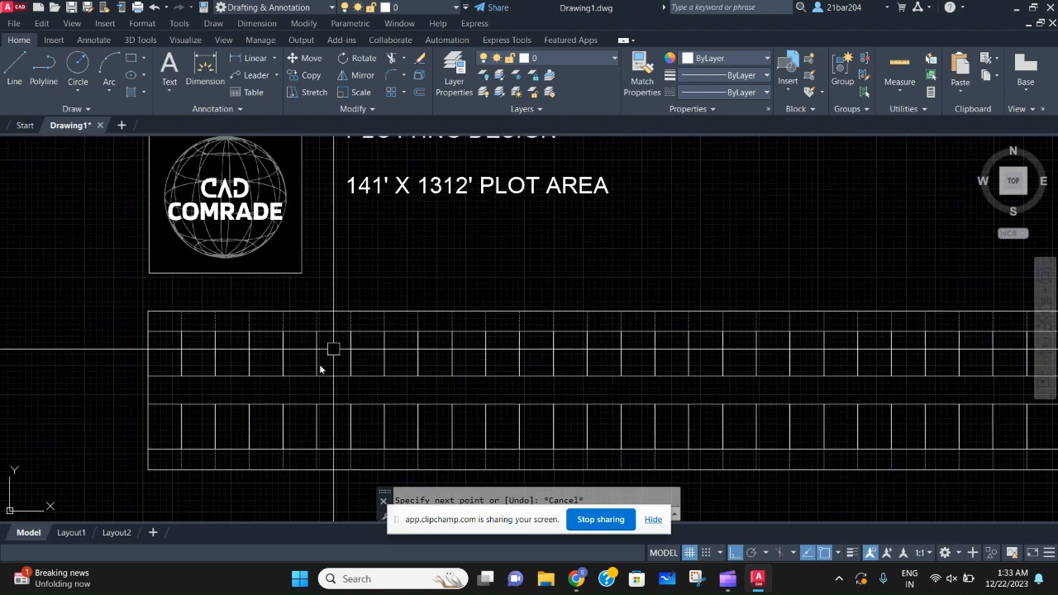
pyautogui.scroll(2, 216, 408)
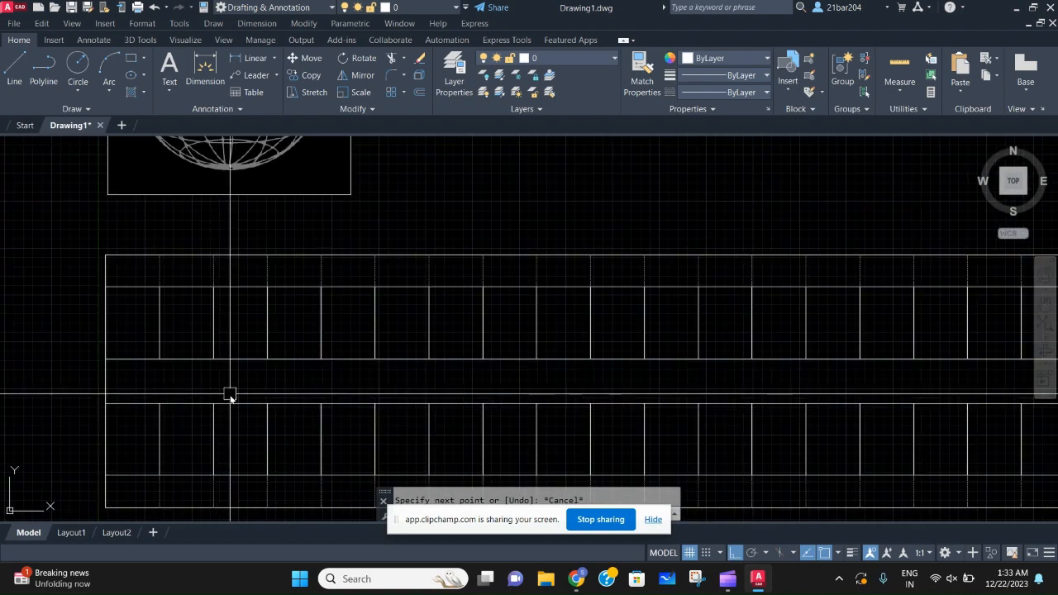
pyautogui.scroll(-4, 311, 380)
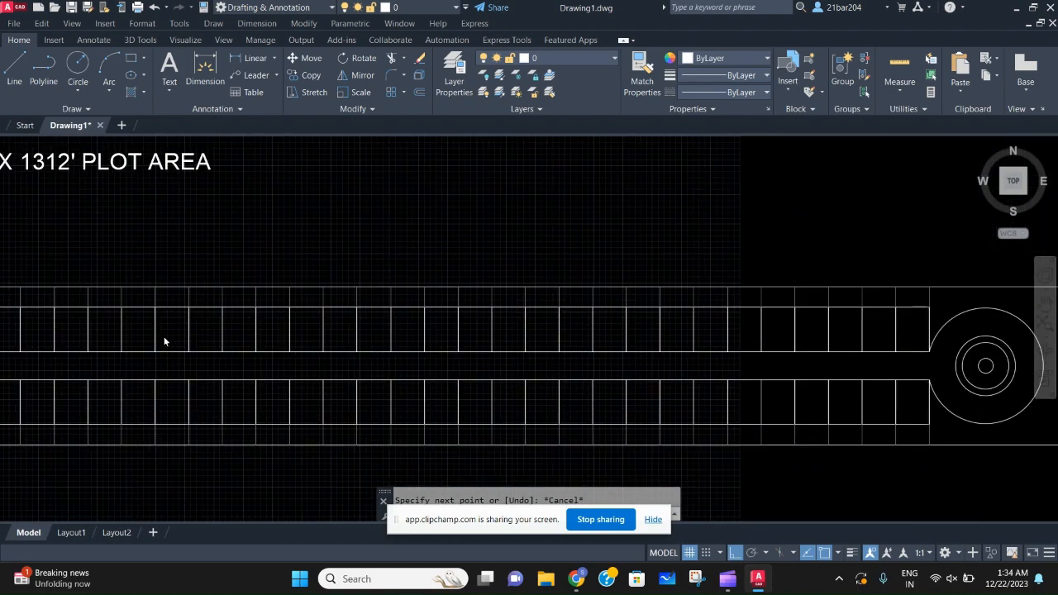
pyautogui.scroll(-3, 425, 327)
pyautogui.scroll(3, 372, 316)
pyautogui.scroll(-1, 405, 286)
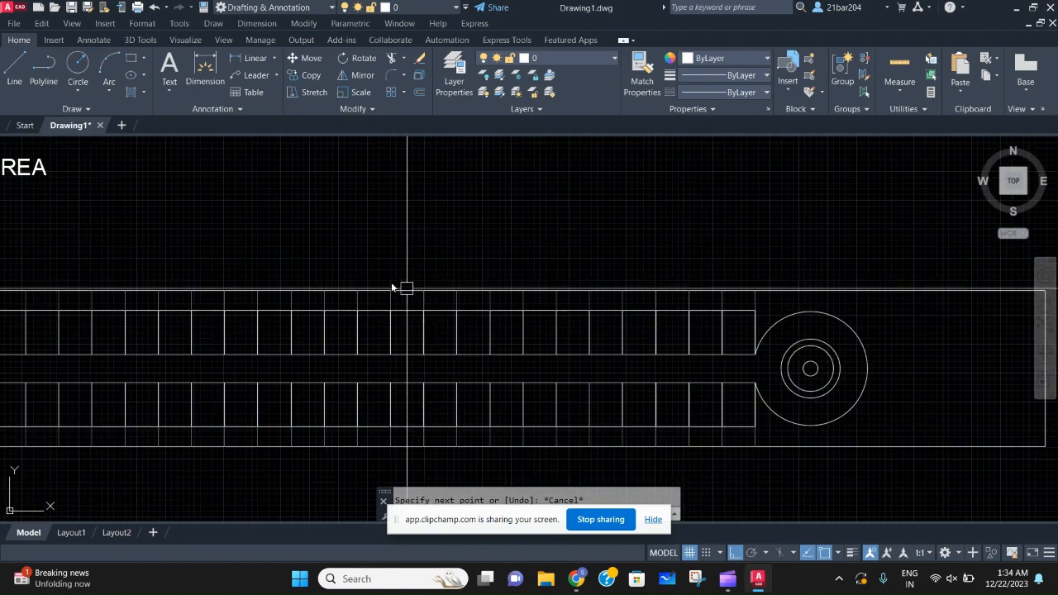
pyautogui.scroll(4, 478, 405)
pyautogui.scroll(-3, 478, 405)
pyautogui.scroll(5, 597, 323)
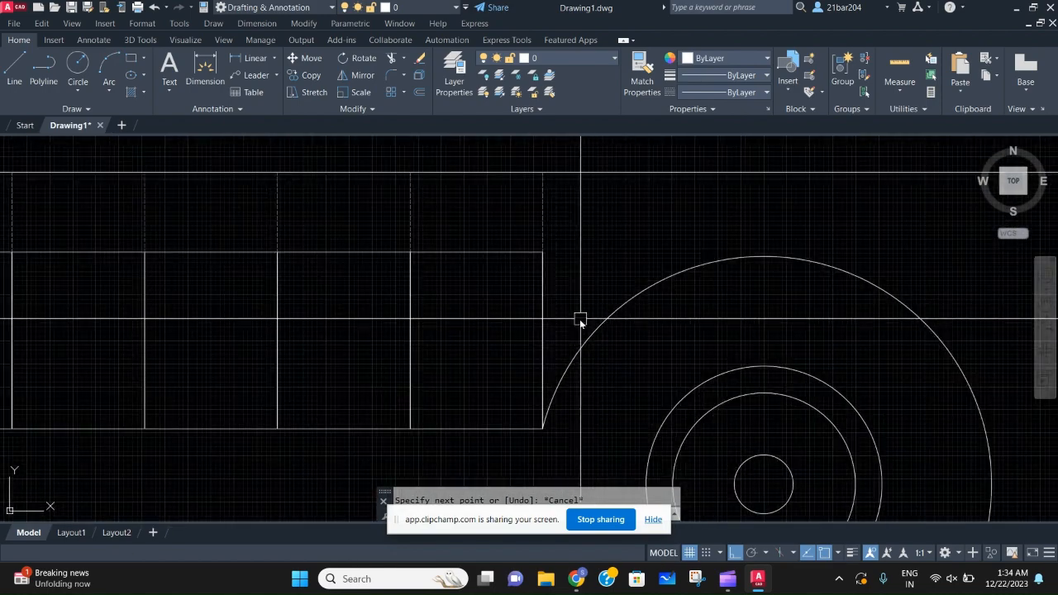
# Step: Select the upper plot row's dividers with a crossing window and extend the selection to all similar lines with SELECTSIMILAR
pyautogui.click(563, 328)
pyautogui.scroll(-5, 340, 309)
pyautogui.scroll(2, 352, 273)
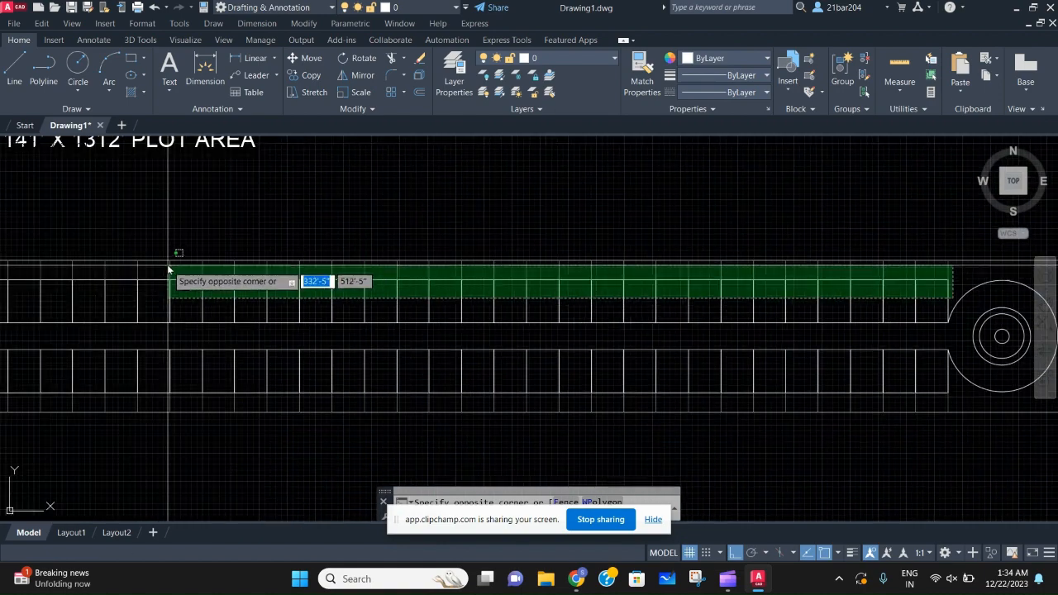
pyautogui.click(117, 313)
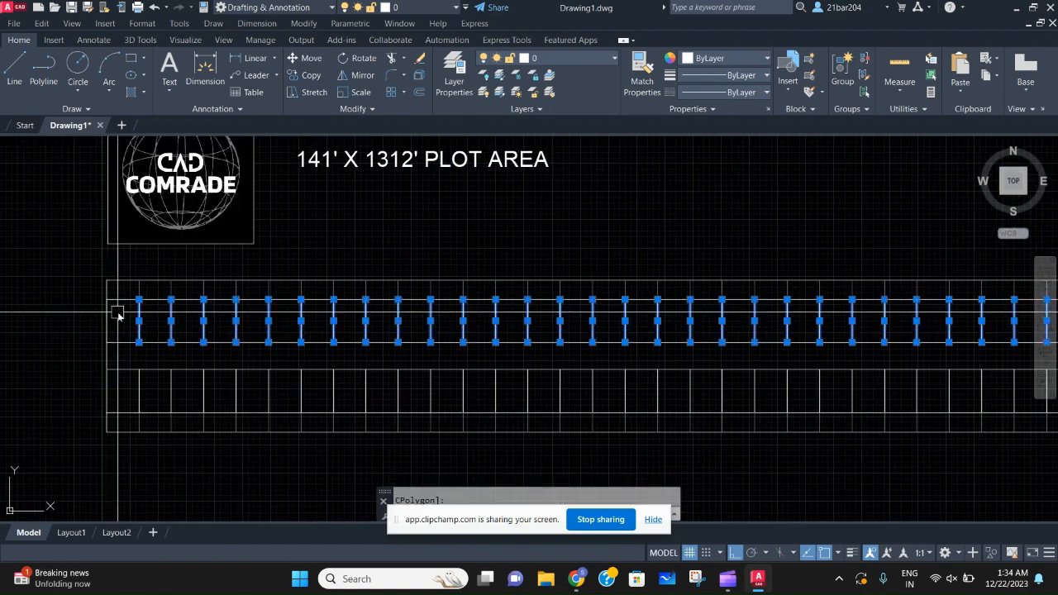
pyautogui.write('SELE')
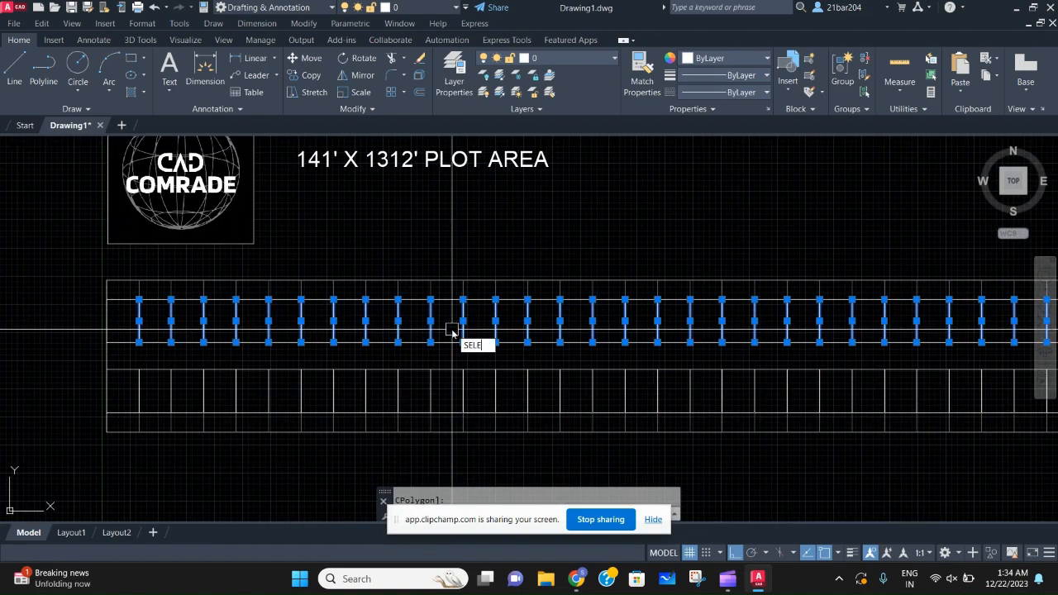
pyautogui.write('CTSIMILAR')
pyautogui.press('Return')
pyautogui.scroll(-3, 342, 326)
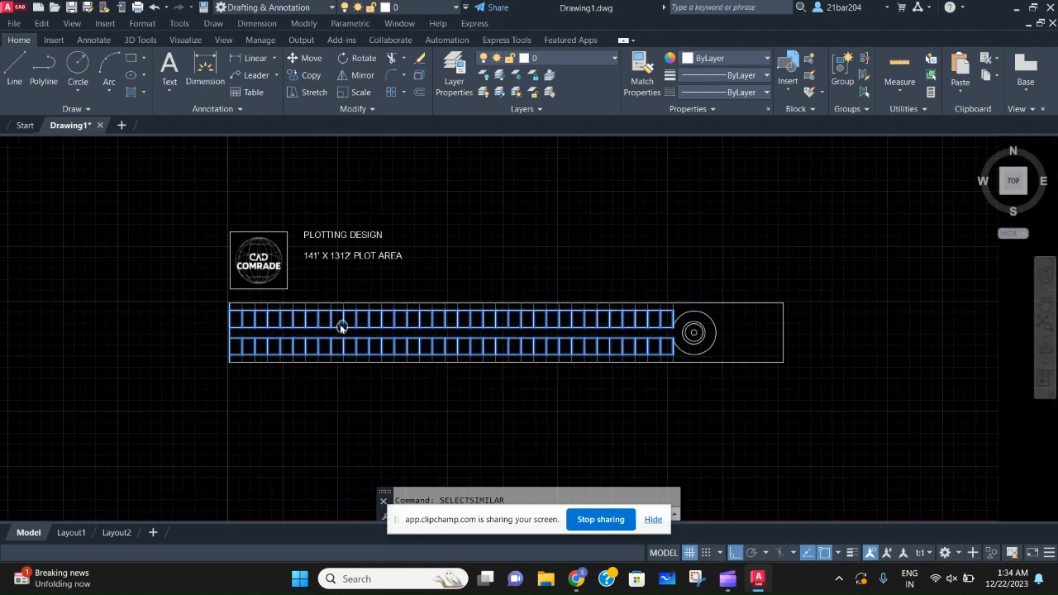
# Step: Remove the lower plot row and the outer site boundary from the selection, keeping only the upper plot row
pyautogui.keyDown('shift'); pyautogui.click(188, 331); pyautogui.keyUp('shift')
pyautogui.keyDown('shift'); pyautogui.click(757, 448); pyautogui.keyUp('shift')
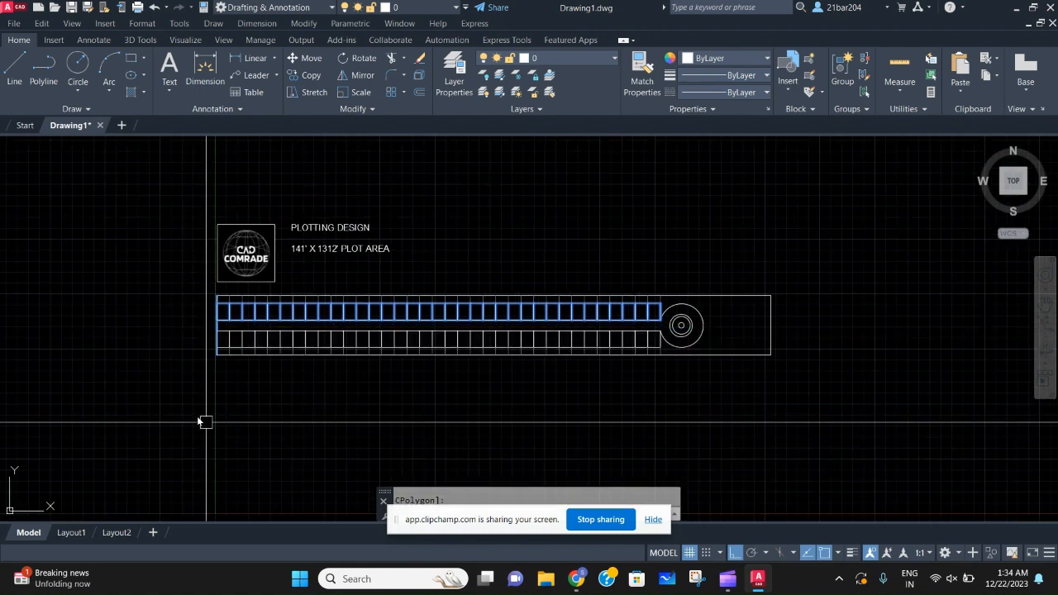
pyautogui.click(239, 385)
pyautogui.keyDown('shift'); pyautogui.click(192, 329); pyautogui.keyUp('shift')
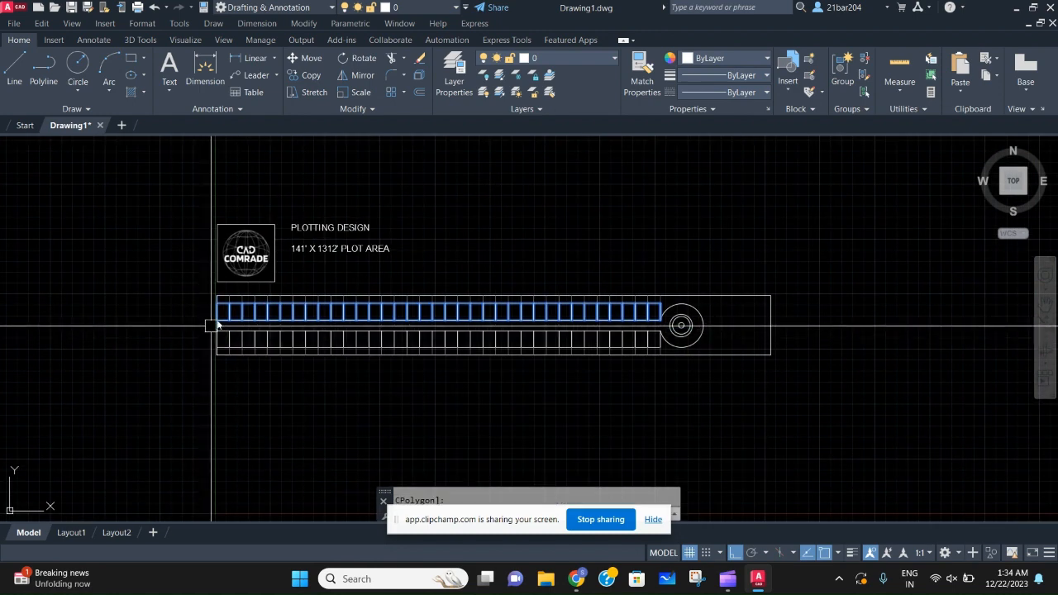
# Step: Move the selected upper plot row 3' upward, away from the road
pyautogui.scroll(5, 216, 323)
pyautogui.moveTo(435, 363); pyautogui.dragTo(282, 381, button='middle')
pyautogui.scroll(-4, 281, 380)
pyautogui.moveTo(485, 376); pyautogui.dragTo(244, 395, button='middle')
pyautogui.moveTo(715, 393); pyautogui.dragTo(570, 396, button='middle')
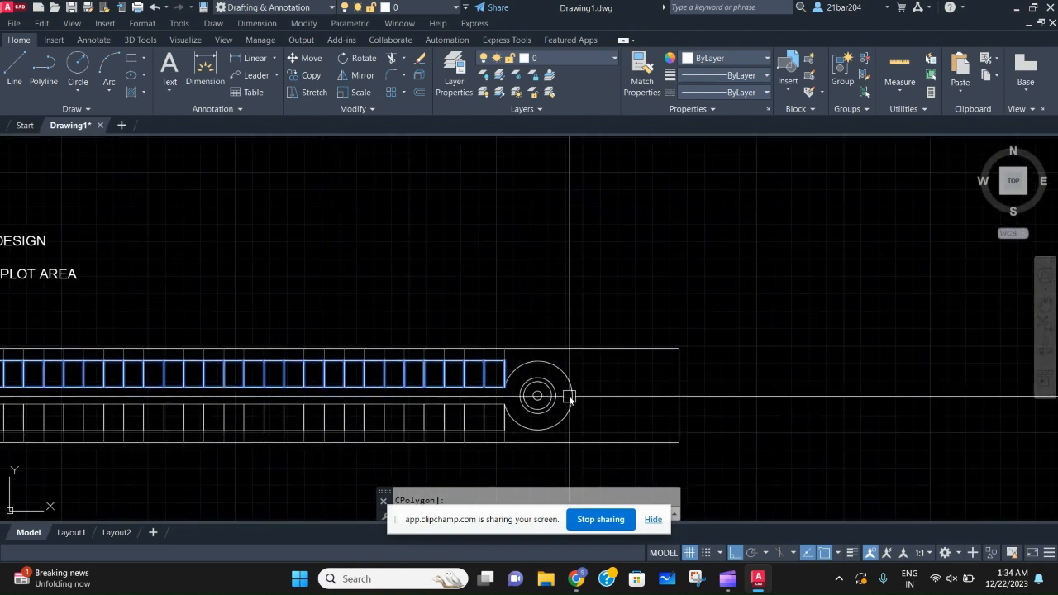
pyautogui.scroll(3, 571, 395)
pyautogui.press('m')
pyautogui.press('Return')
pyautogui.click(649, 398)
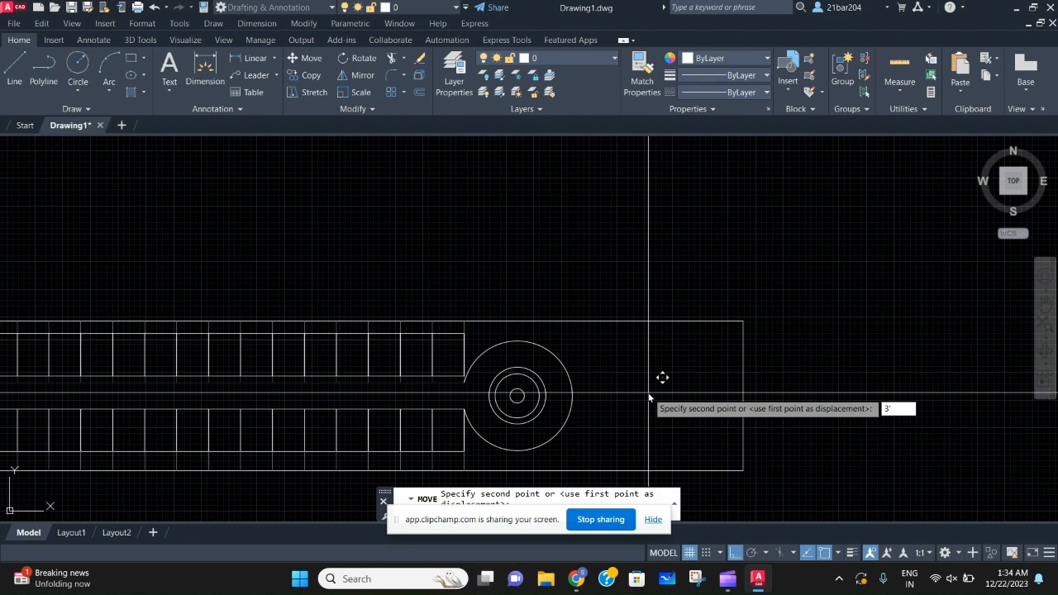
pyautogui.write("3'")
pyautogui.press('Return')
# Step: Erase the large outer cul-de-sac arc that no longer meets the shifted upper plot row
pyautogui.scroll(4, 482, 372)
pyautogui.click(465, 376)
pyautogui.click(413, 318)
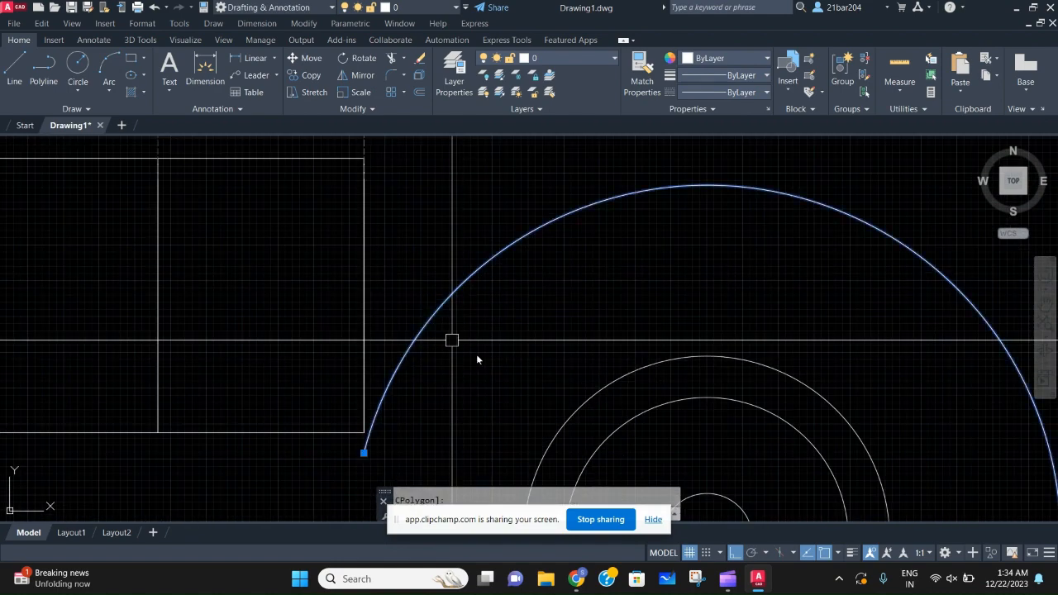
pyautogui.scroll(-3, 517, 370)
pyautogui.moveTo(499, 383); pyautogui.dragTo(678, 384, button='middle')
pyautogui.scroll(2, 661, 326)
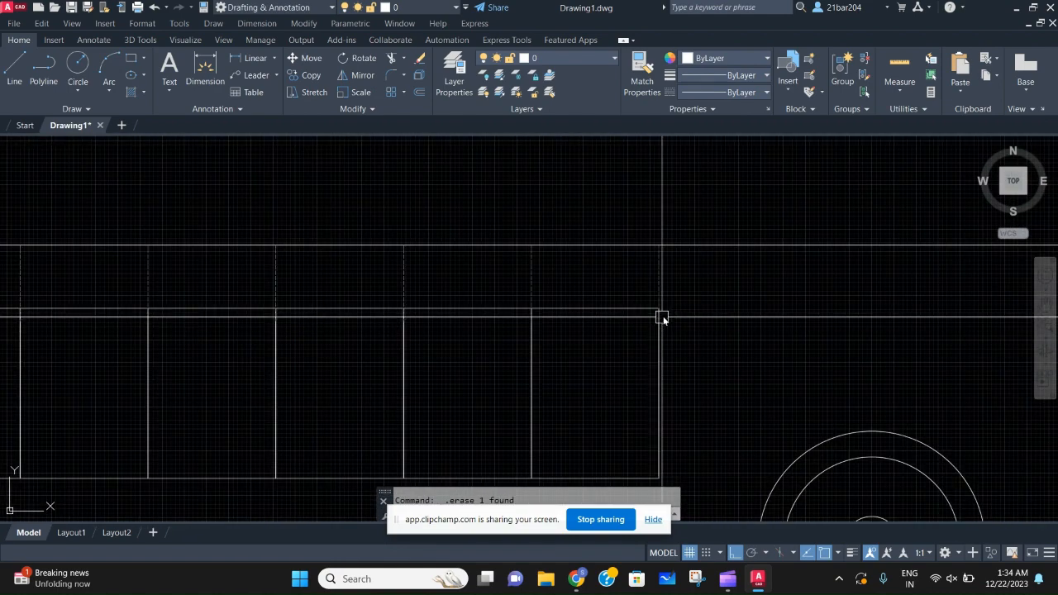
pyautogui.scroll(-3, 662, 317)
pyautogui.moveTo(663, 316); pyautogui.dragTo(678, 272, button='middle')
pyautogui.scroll(1, 739, 366)
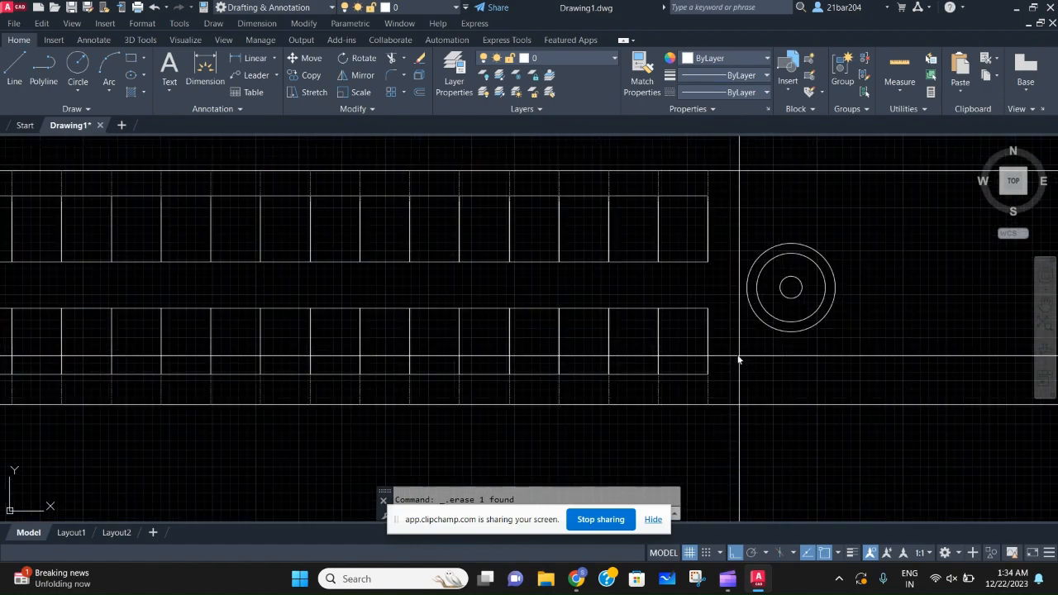
pyautogui.click(739, 358)
pyautogui.scroll(-1, 562, 308)
pyautogui.moveTo(562, 308); pyautogui.dragTo(811, 339, button='middle')
pyautogui.moveTo(305, 318); pyautogui.dragTo(549, 349, button='middle')
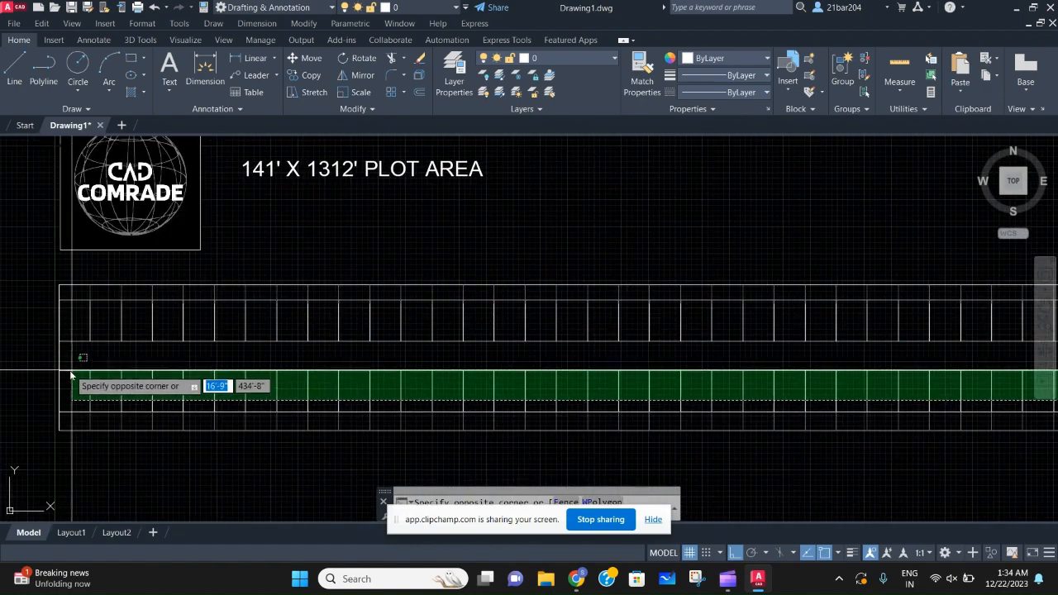
pyautogui.click(72, 362)
pyautogui.moveTo(152, 419); pyautogui.dragTo(191, 360, button='middle')
pyautogui.click(74, 336)
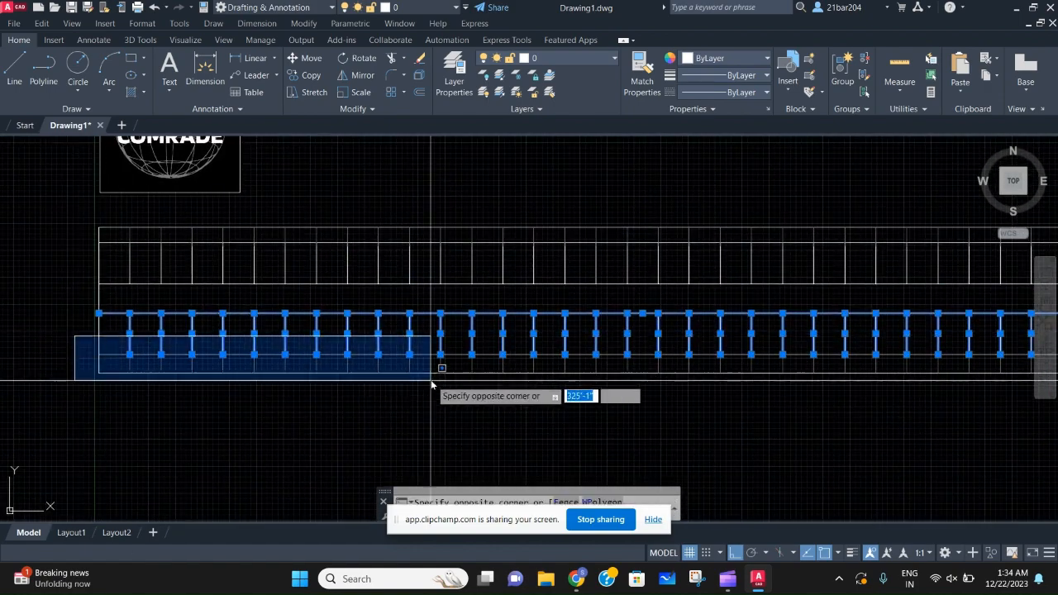
pyautogui.scroll(-1, 432, 382)
pyautogui.moveTo(432, 386); pyautogui.dragTo(134, 350, button='middle')
pyautogui.click(620, 329)
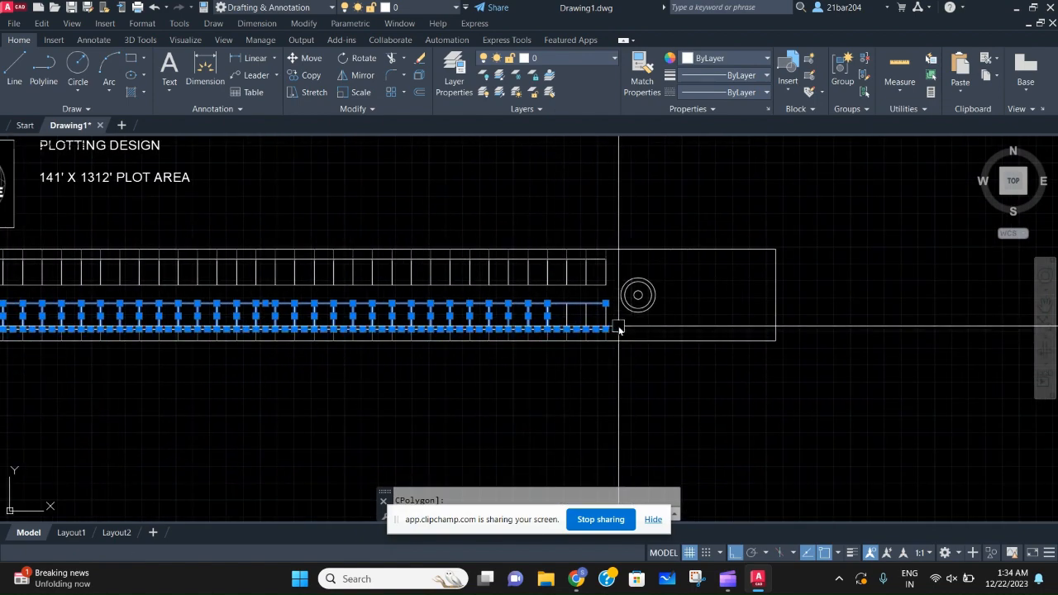
pyautogui.moveTo(621, 329); pyautogui.dragTo(734, 354, button='middle')
pyautogui.scroll(4, 26, 356)
pyautogui.click(27, 344)
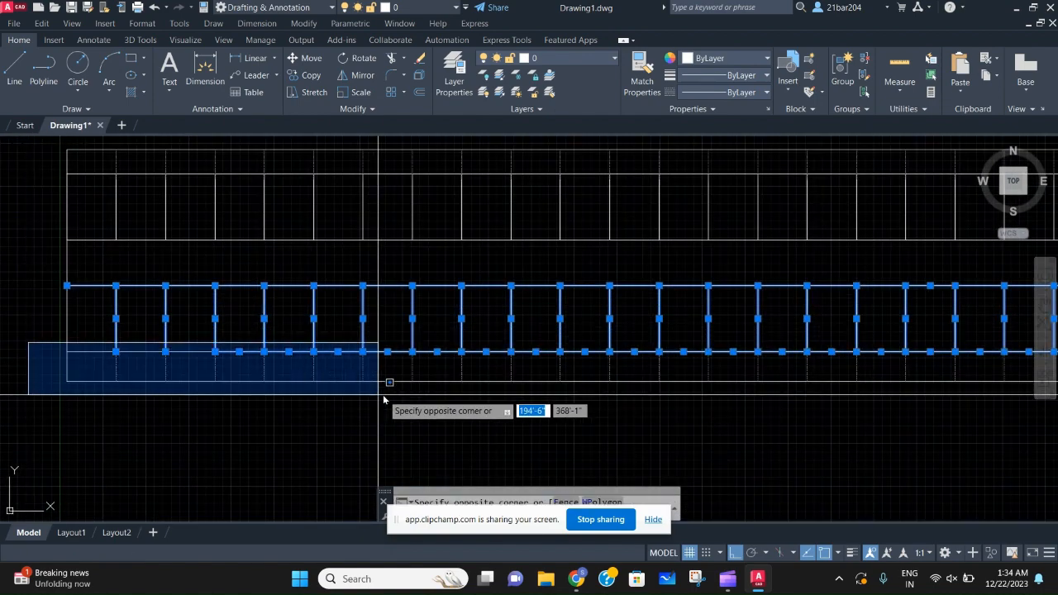
pyautogui.click(411, 375)
pyautogui.scroll(-4, 414, 373)
pyautogui.moveTo(376, 371); pyautogui.dragTo(2, 344, button='middle')
pyautogui.scroll(6, 547, 328)
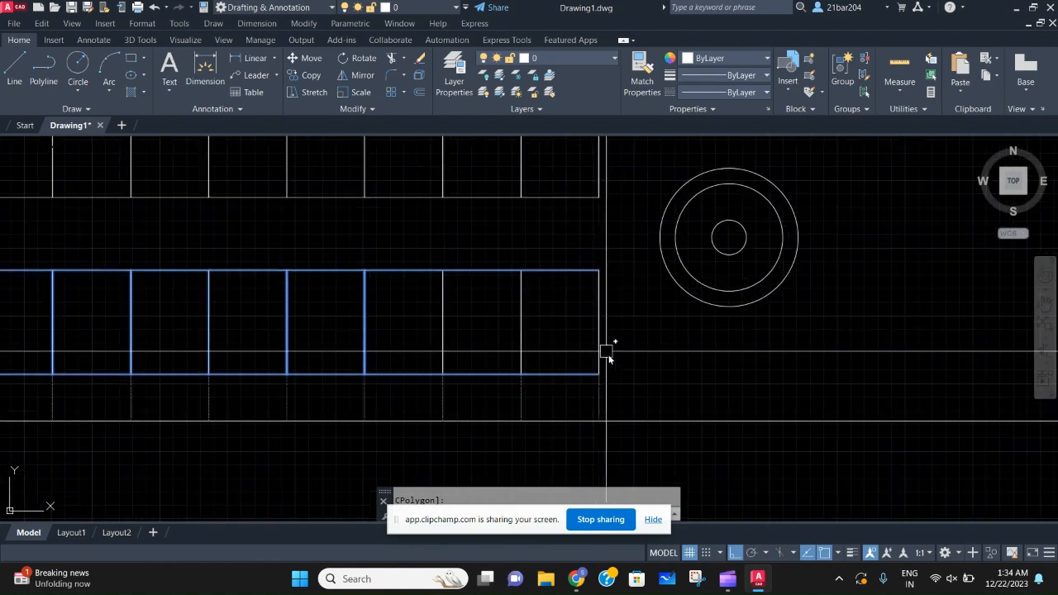
pyautogui.click(615, 358)
pyautogui.click(402, 293)
pyautogui.scroll(-4, 523, 311)
pyautogui.moveTo(524, 316); pyautogui.dragTo(582, 329, button='middle')
pyautogui.press('Escape')
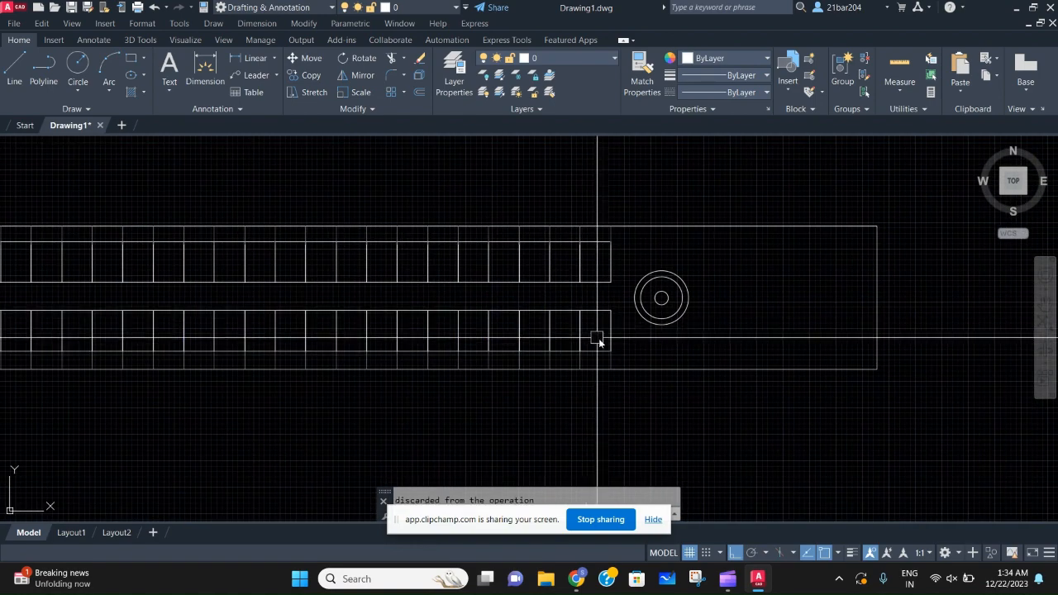
pyautogui.click(612, 334)
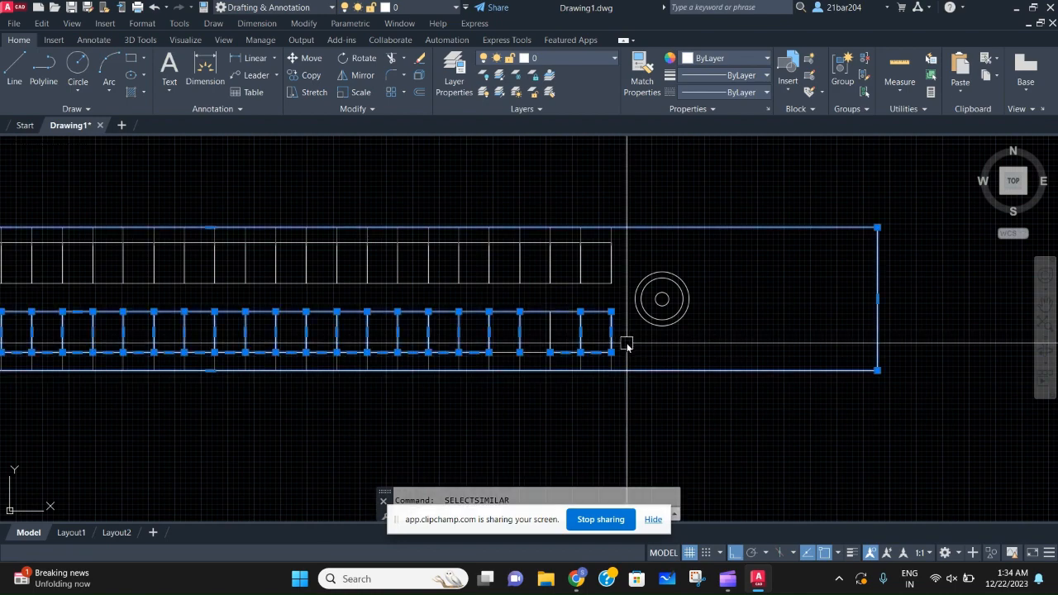
pyautogui.moveTo(555, 354); pyautogui.dragTo(593, 351, button='middle')
pyautogui.press('Escape')
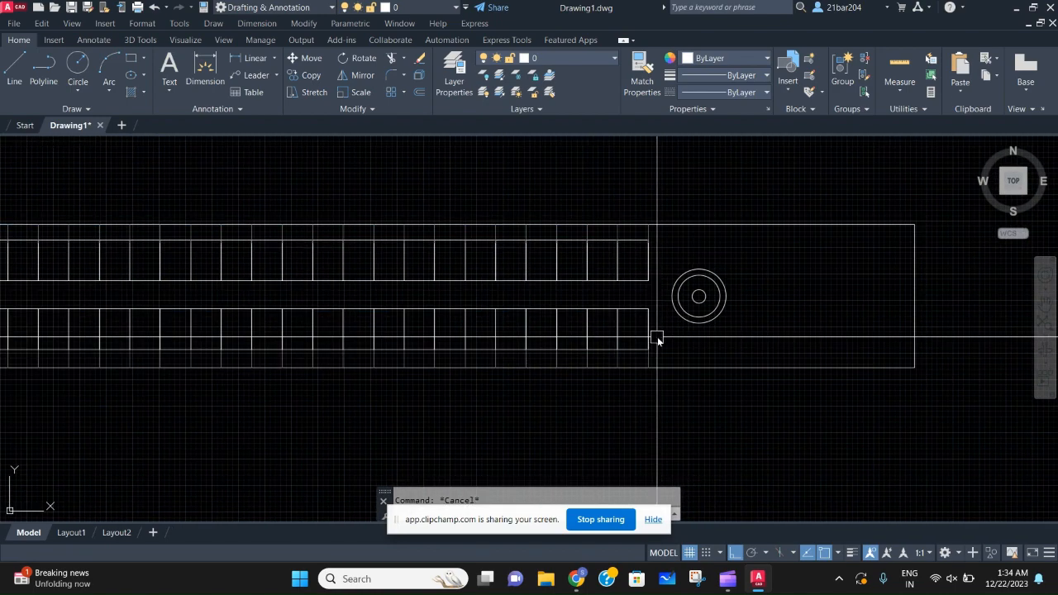
# Step: Select the lower plot row's lines and remove the outer site boundary from the selection
pyautogui.click(660, 337)
pyautogui.scroll(-2, 411, 318)
pyautogui.click(127, 326)
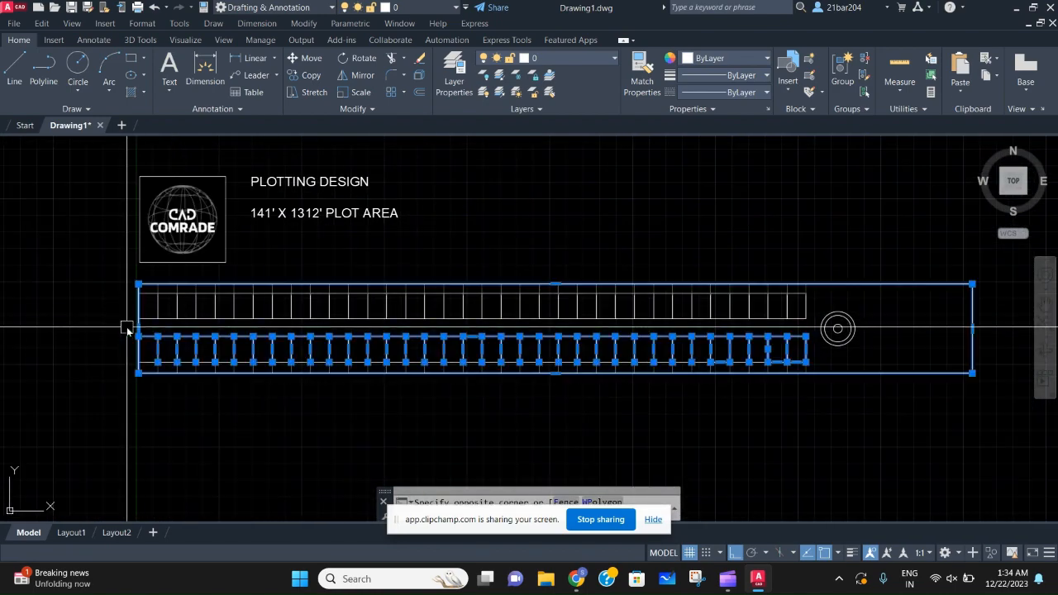
pyautogui.scroll(3, 158, 333)
pyautogui.scroll(-3, 150, 362)
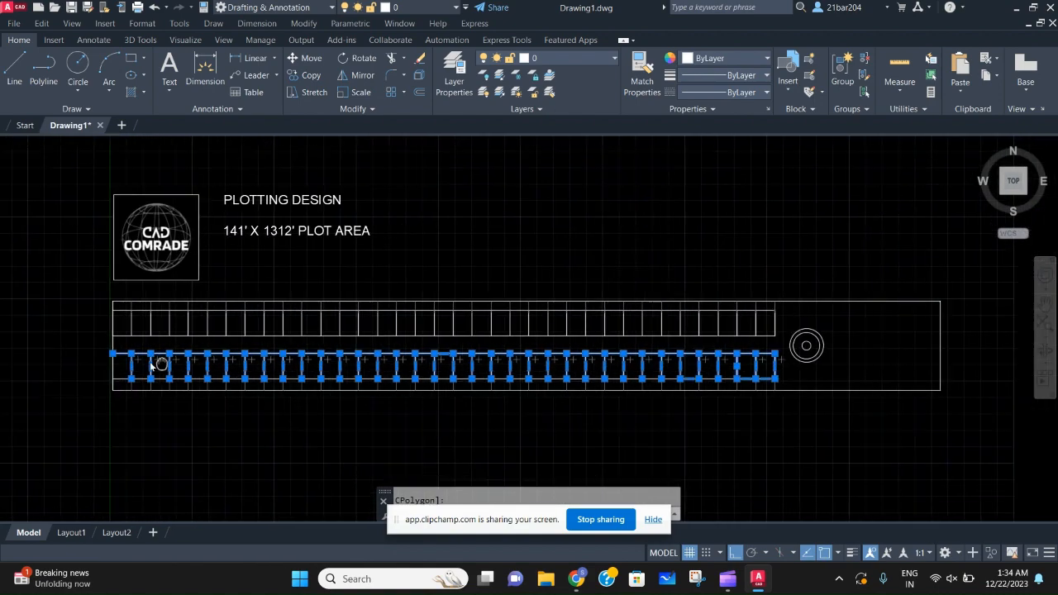
# Step: Add the lower row's back line segments to the selection with a window along the back strip
pyautogui.scroll(3, 75, 366)
pyautogui.click(63, 361)
pyautogui.scroll(-4, 341, 432)
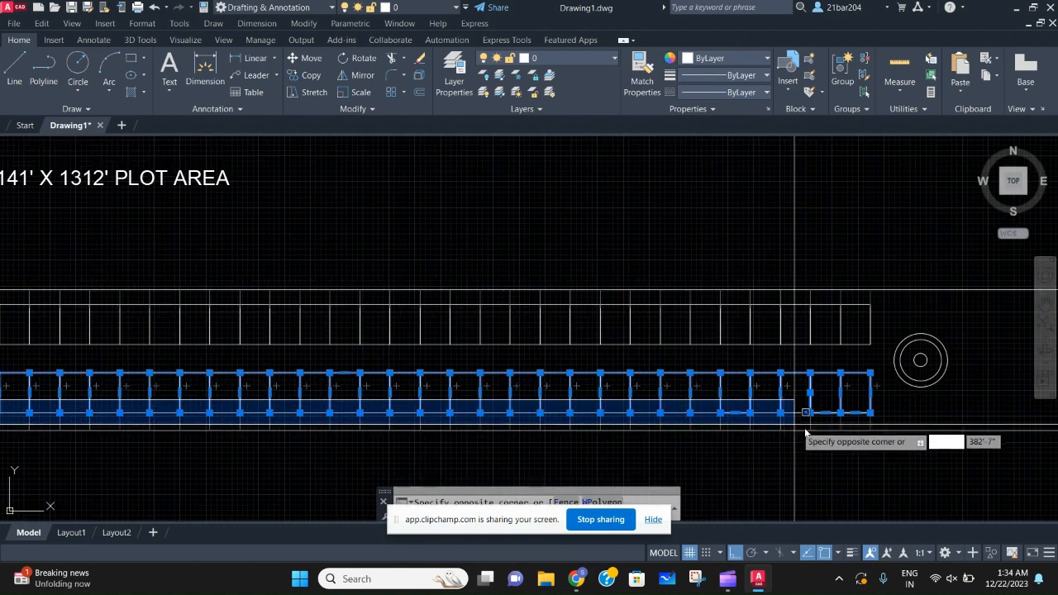
pyautogui.click(871, 454)
pyautogui.scroll(4, 838, 440)
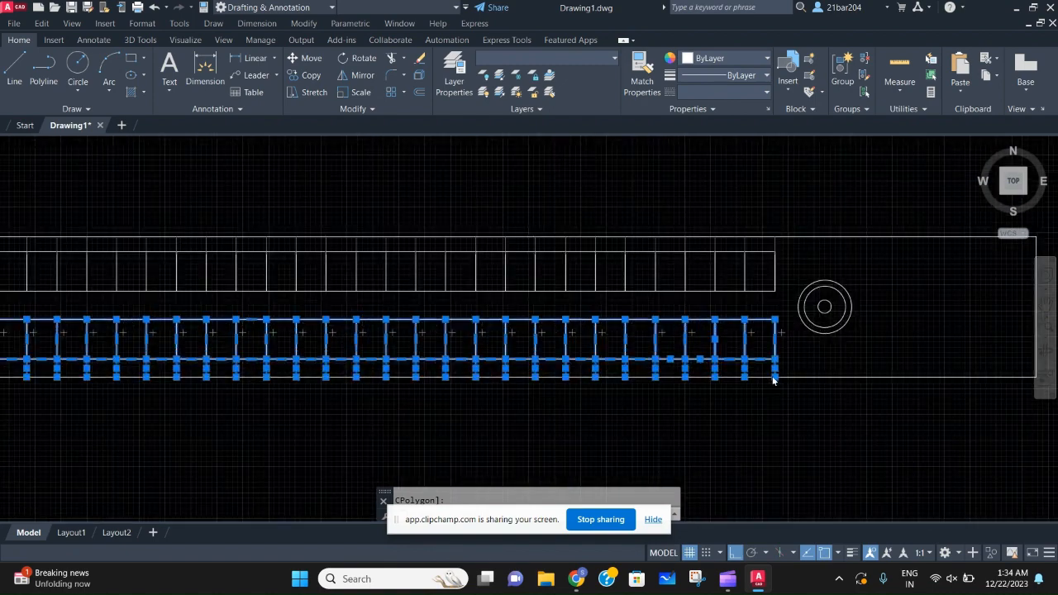
# Step: Remove the dashed back strip dividers and the outer site boundary from the lower row's selection
pyautogui.scroll(-3, 852, 407)
pyautogui.scroll(2, 858, 385)
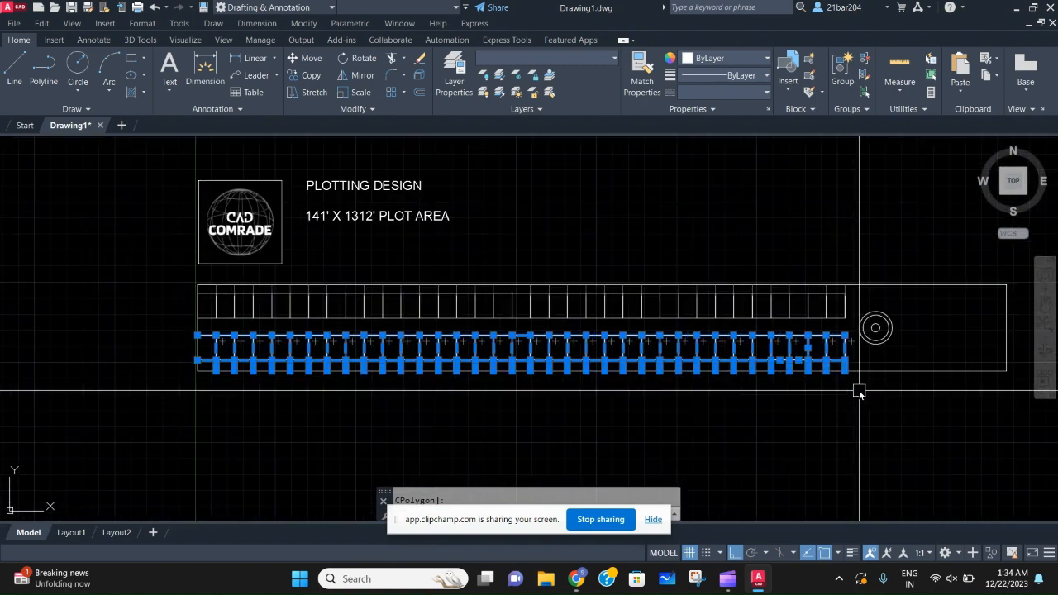
pyautogui.click(870, 405)
pyautogui.click(193, 379)
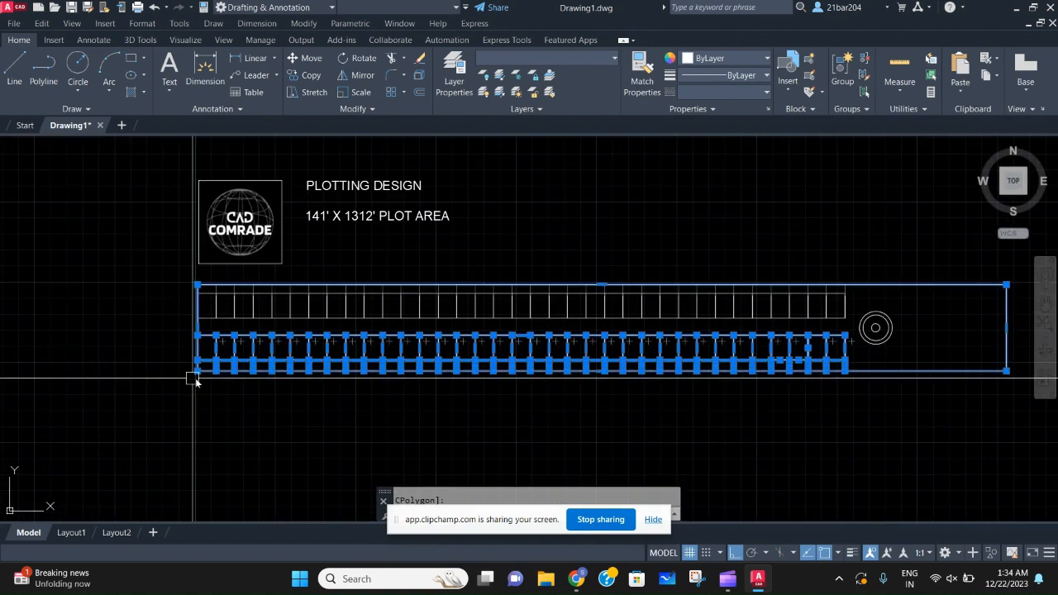
pyautogui.keyDown('shift'); pyautogui.click(881, 410); pyautogui.keyUp('shift')
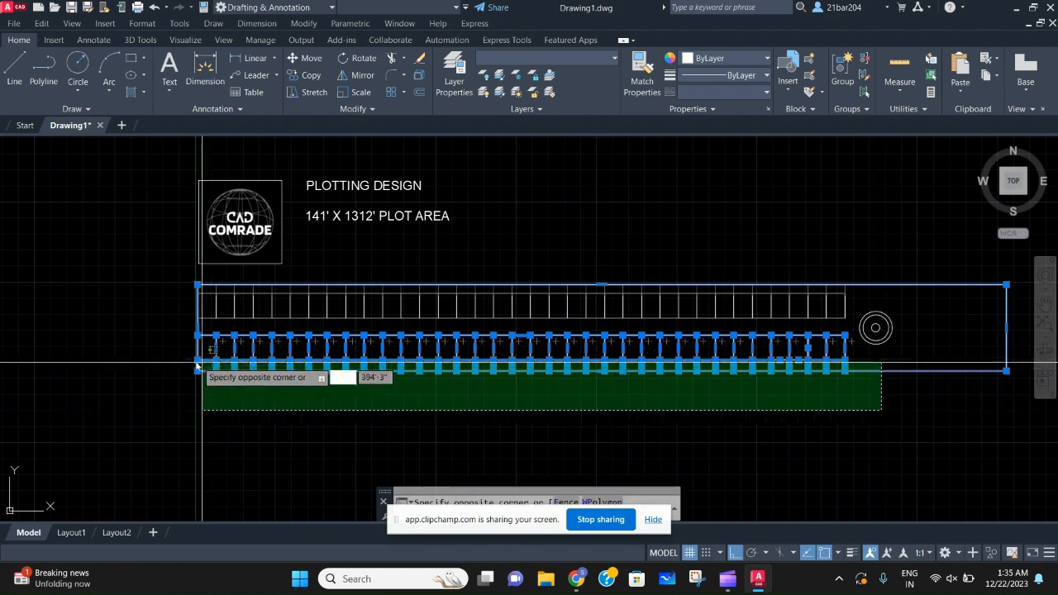
pyautogui.keyDown('shift'); pyautogui.click(168, 370); pyautogui.keyUp('shift')
# Step: Move the selected lower plot row 3' downward, away from the road
pyautogui.moveTo(481, 396); pyautogui.dragTo(305, 399, button='middle')
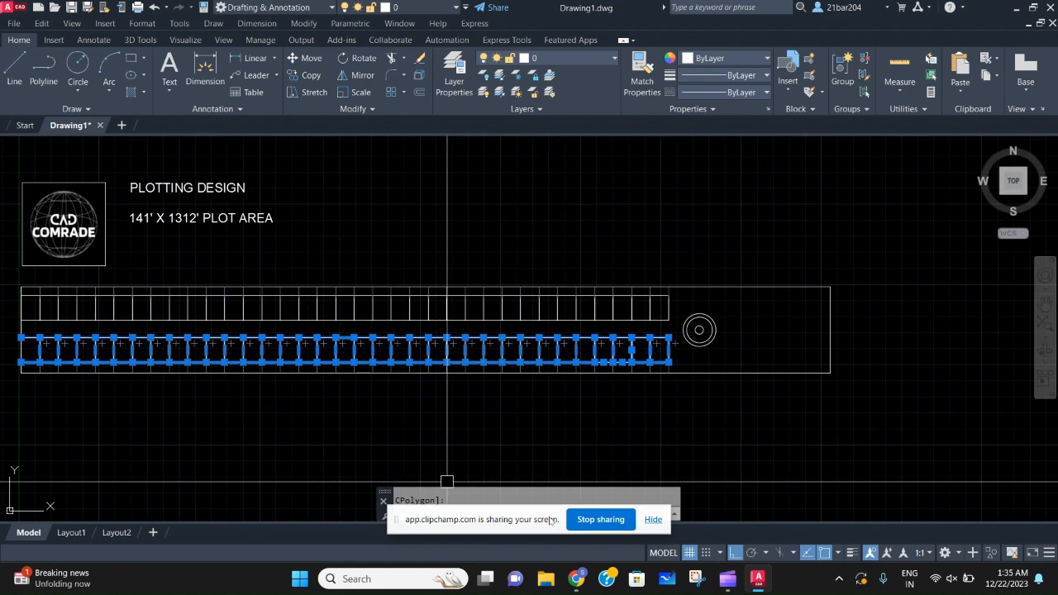
pyautogui.write('m')
pyautogui.press('Return')
pyautogui.click(766, 335)
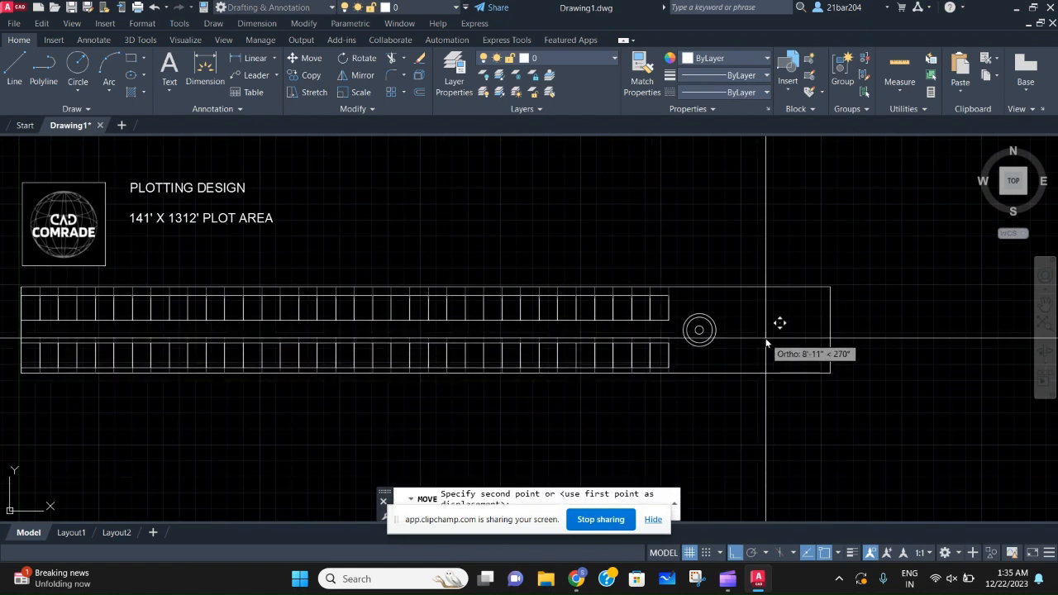
pyautogui.write("3'")
pyautogui.press('Return')
# Step: Draw a circle centred on the cul-de-sac's concentric circles and passing through the upper plot row's road-side end corner
pyautogui.scroll(2, 628, 345)
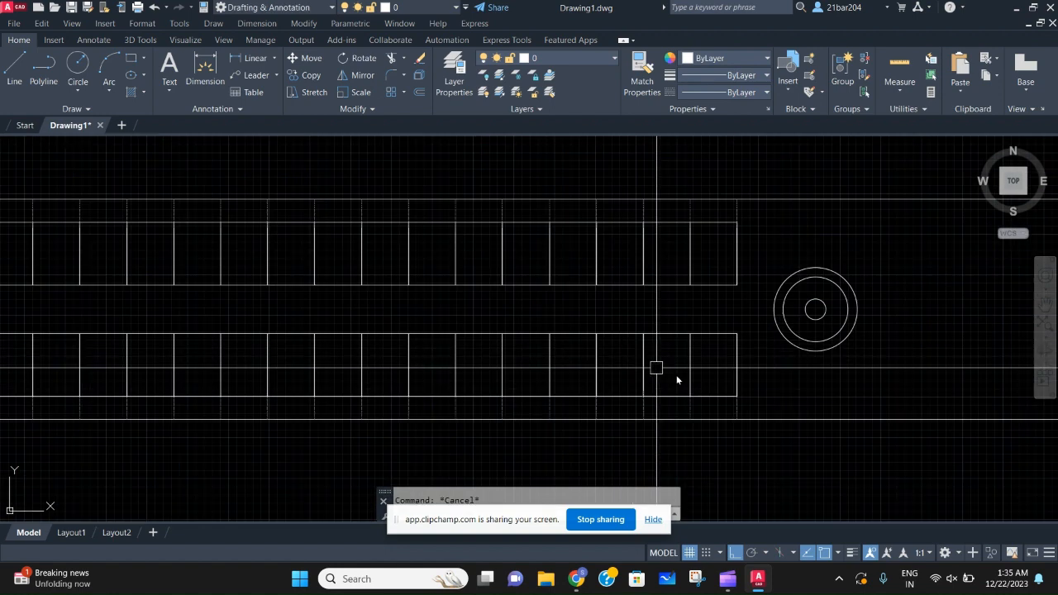
pyautogui.scroll(-1, 643, 286)
pyautogui.scroll(3, 638, 295)
pyautogui.scroll(-2, 753, 359)
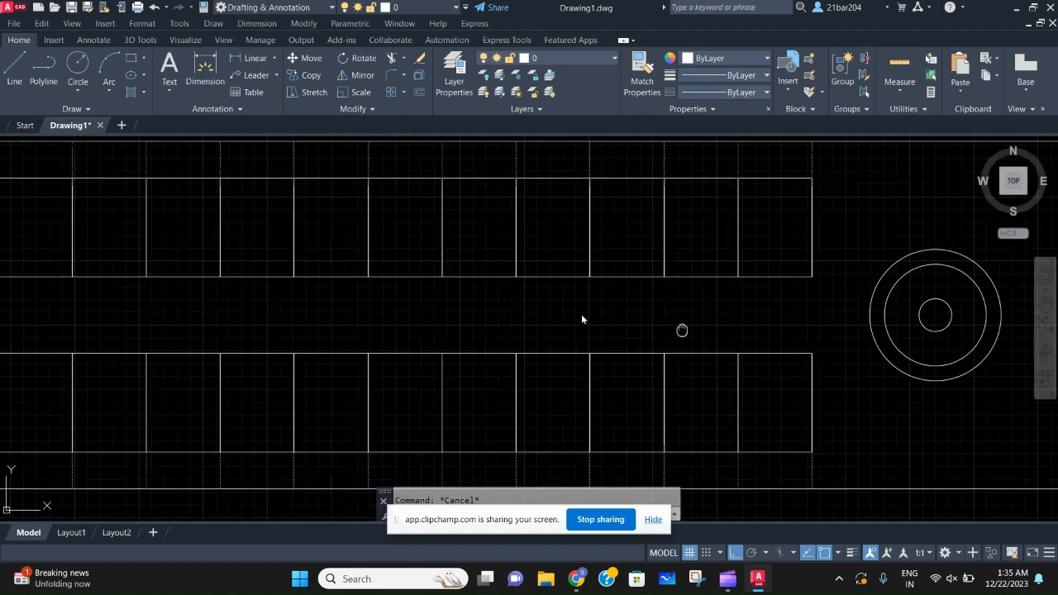
pyautogui.press('Return')
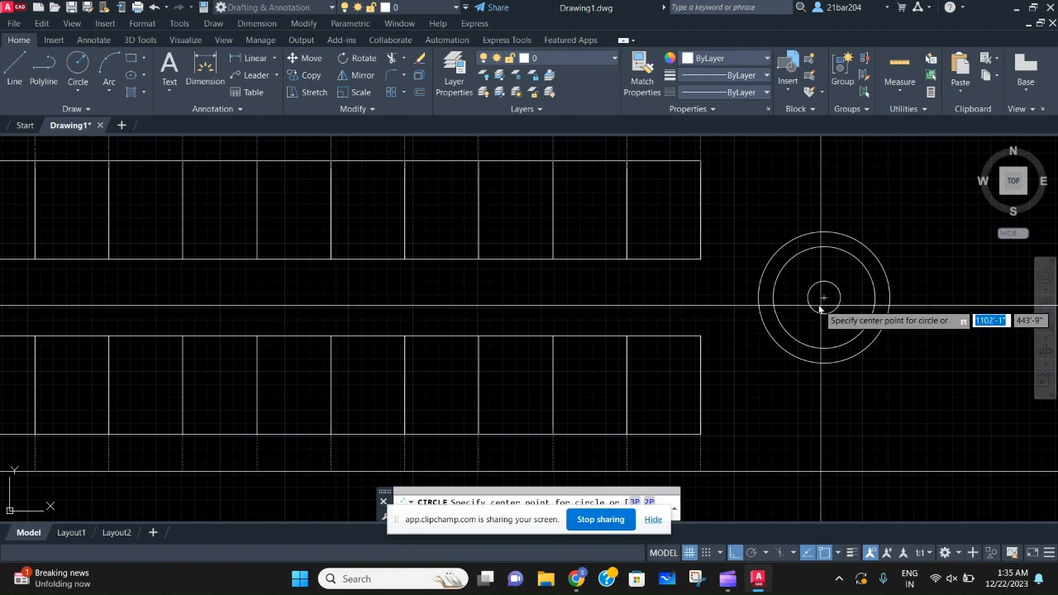
pyautogui.click(825, 304)
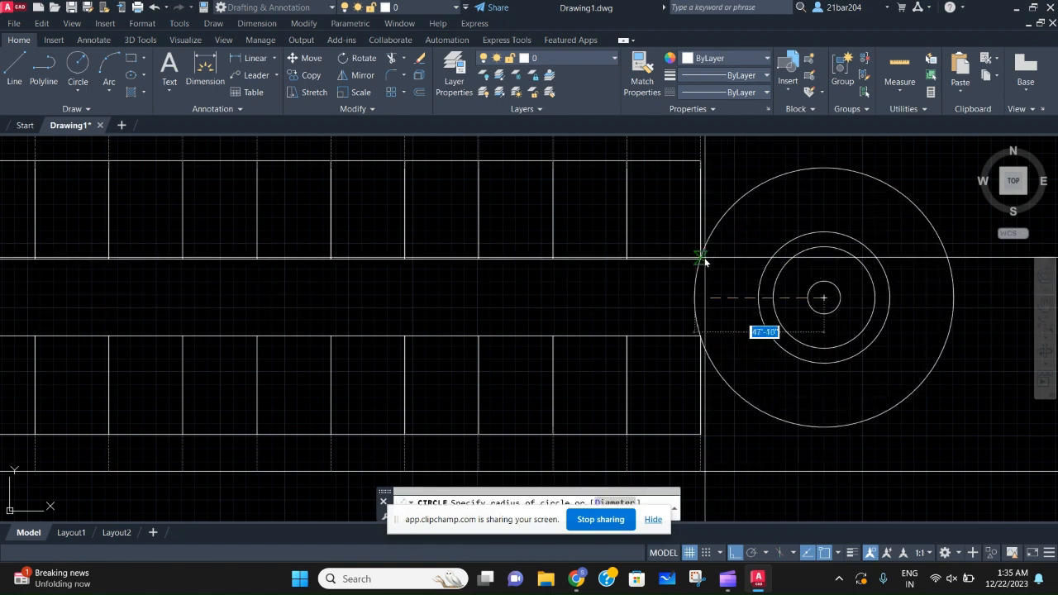
pyautogui.press('Escape')
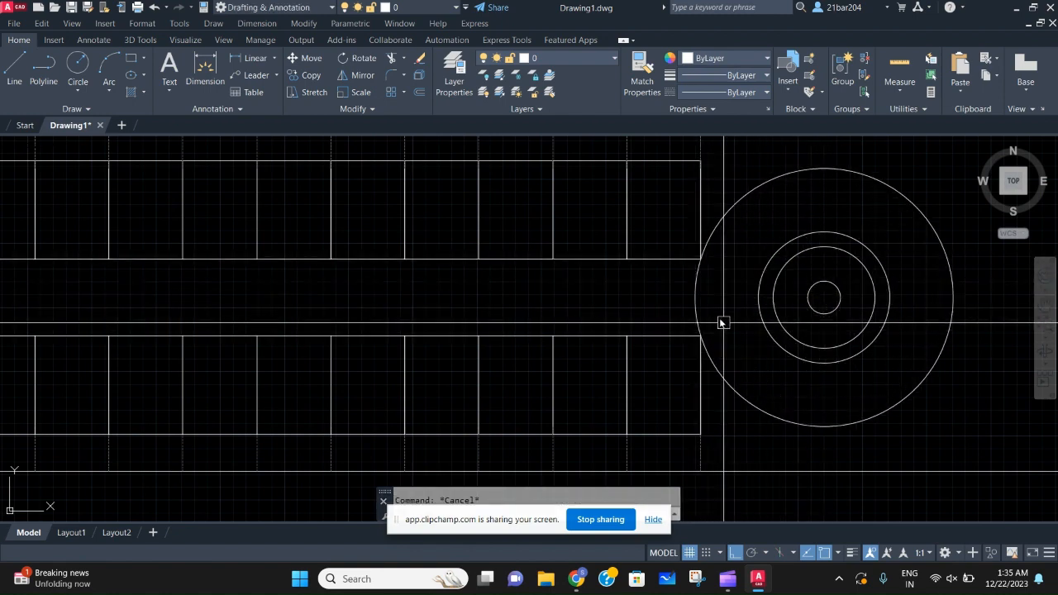
# Step: Trim the new circle's segment that crosses the road between the two plot rows
pyautogui.write('tr')
pyautogui.press('Return')
pyautogui.click(699, 300)
pyautogui.scroll(2, 732, 261)
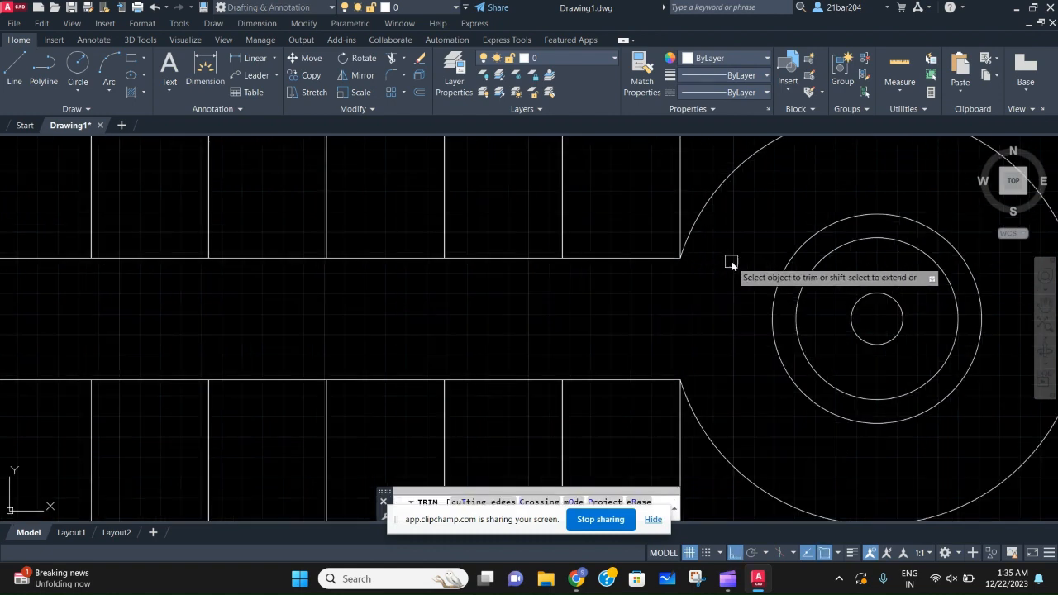
pyautogui.press('Escape')
# Step: Dimension the vertical distance from the middle cul-de-sac circle's top to the outer arc's top
pyautogui.write('di')
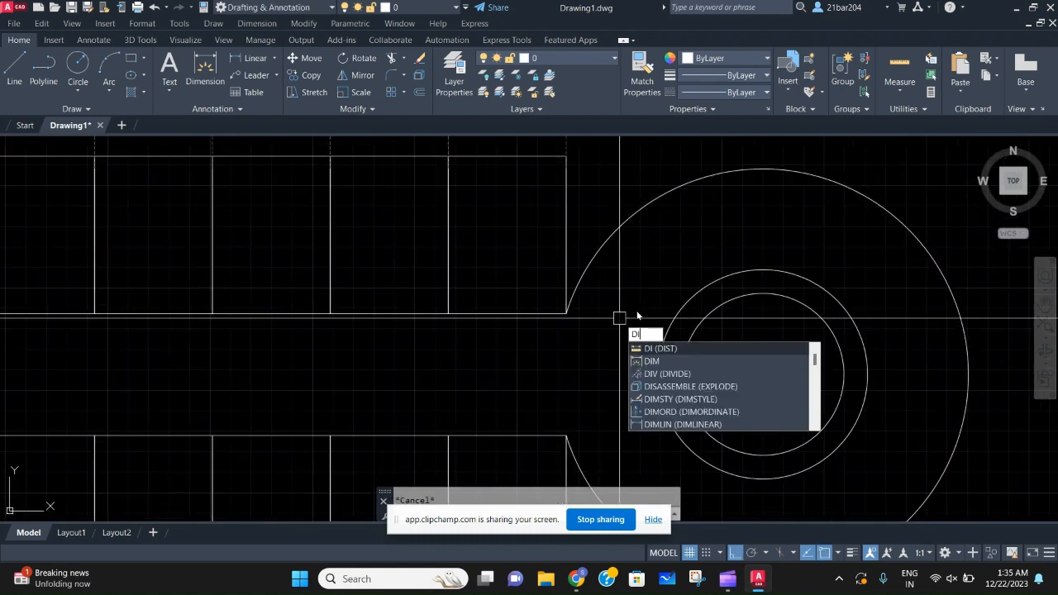
pyautogui.write('m')
pyautogui.press('Return')
pyautogui.moveTo(780, 275); pyautogui.dragTo(734, 304, button='middle')
pyautogui.click(716, 324)
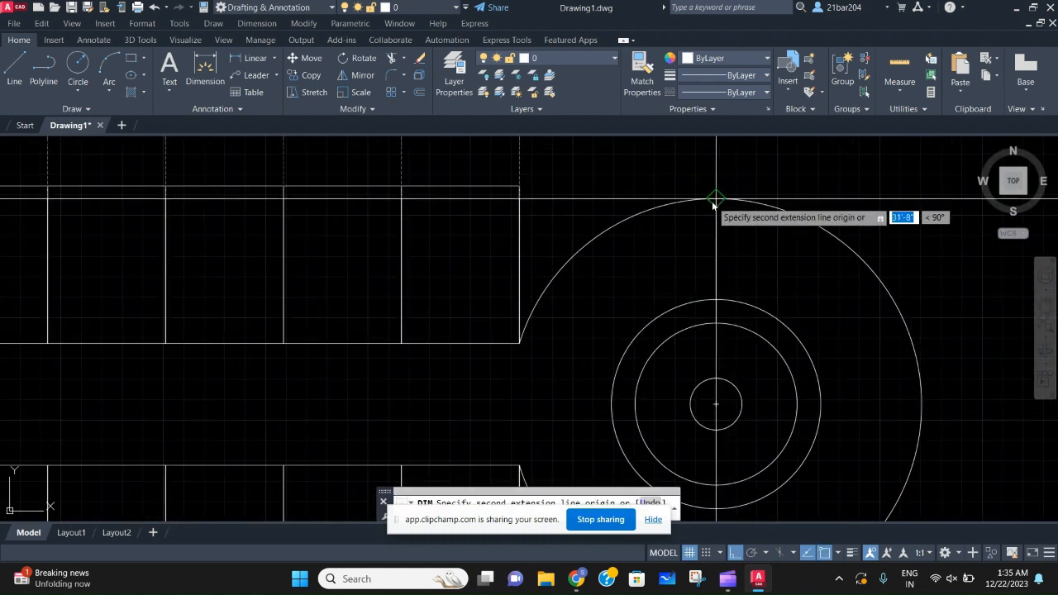
pyautogui.click(716, 200)
pyautogui.scroll(6, 715, 251)
pyautogui.click(718, 288)
pyautogui.scroll(8, 703, 370)
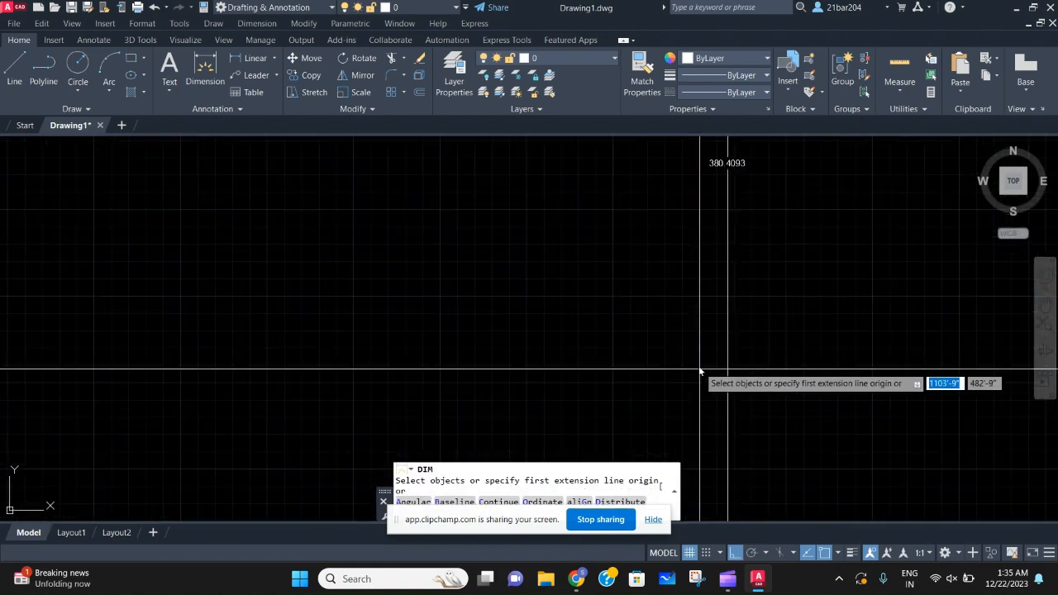
pyautogui.scroll(-4, 720, 182)
pyautogui.scroll(3, 717, 220)
# Step: Erase the vertical dimension just placed above the cul-de-sac
pyautogui.press('Escape')
pyautogui.click(773, 265)
pyautogui.click(704, 201)
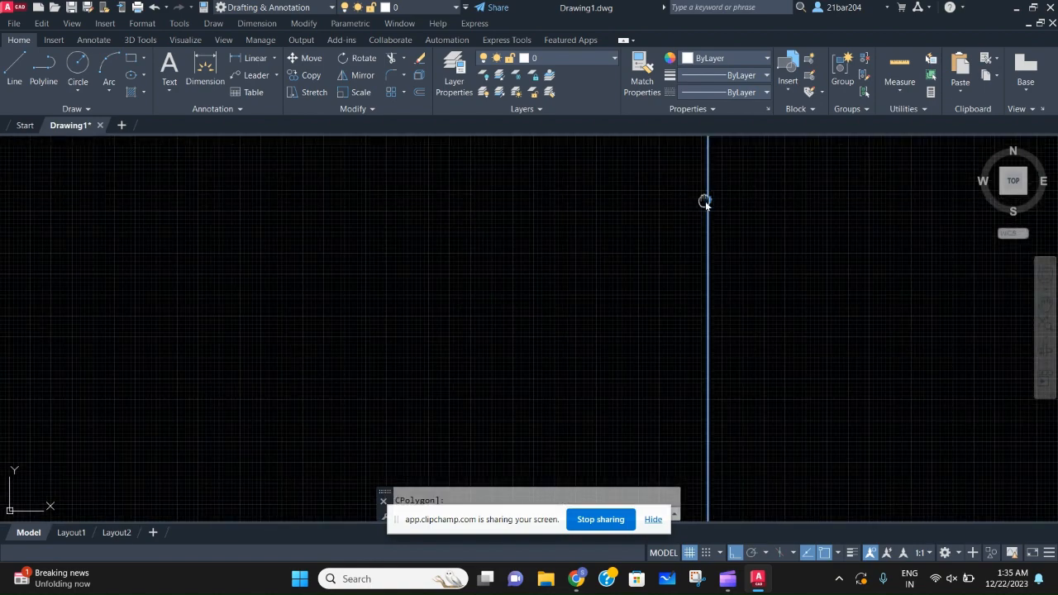
pyautogui.scroll(-6, 725, 276)
pyautogui.press('Delete')
pyautogui.scroll(-4, 727, 301)
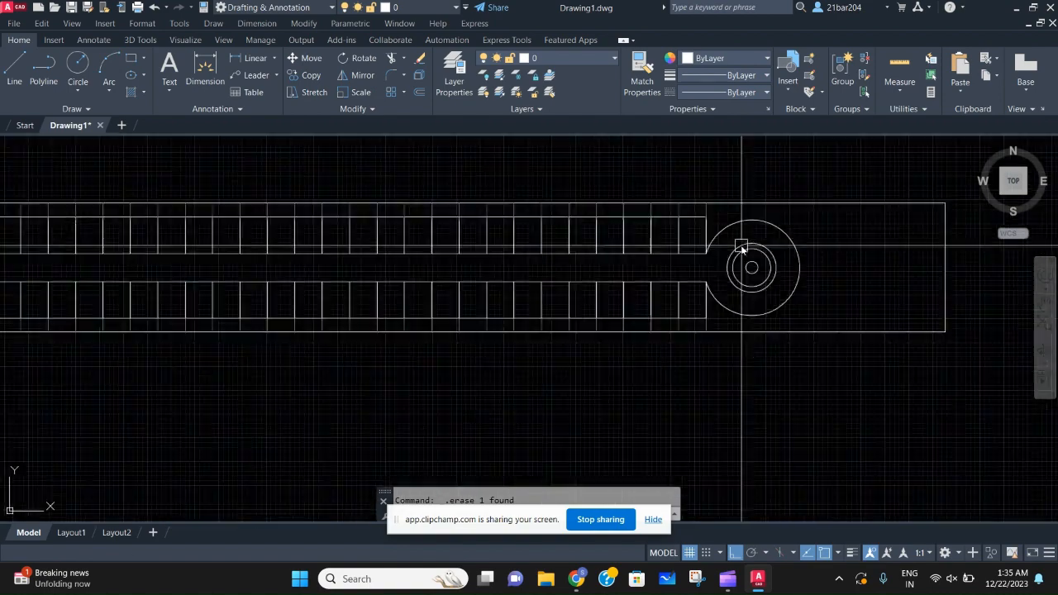
# Step: Examine the overall plotting layout and the dashed back strip dividers of the upper plot row
pyautogui.scroll(-2, 512, 229)
pyautogui.moveTo(651, 246); pyautogui.dragTo(598, 252, button='middle')
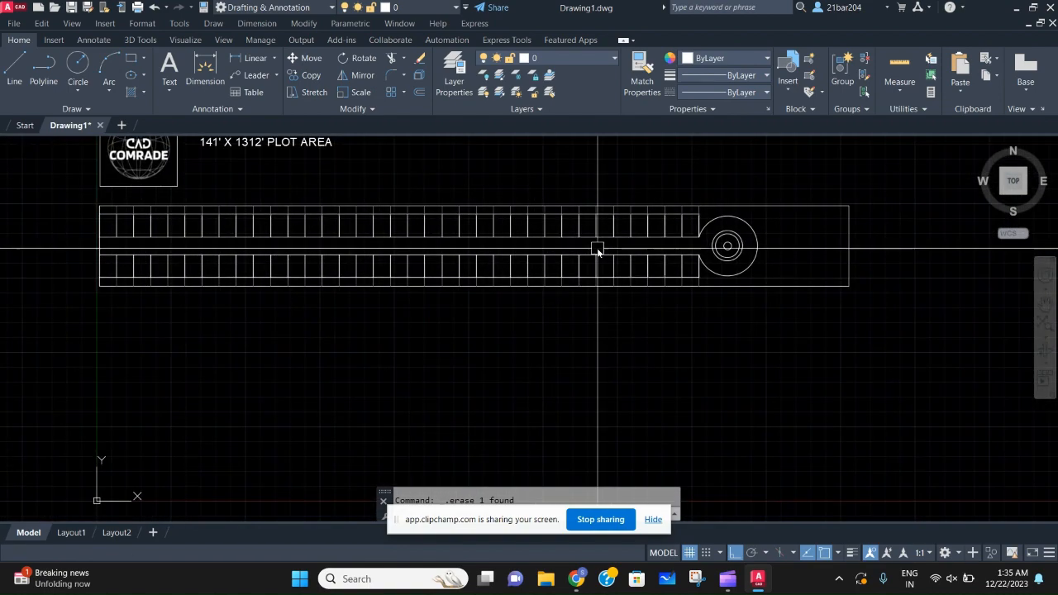
pyautogui.moveTo(362, 247)
pyautogui.mouseDown(button='middle')
pyautogui.moveTo(381, 285)
pyautogui.moveTo(426, 307)
pyautogui.mouseUp(button='middle')
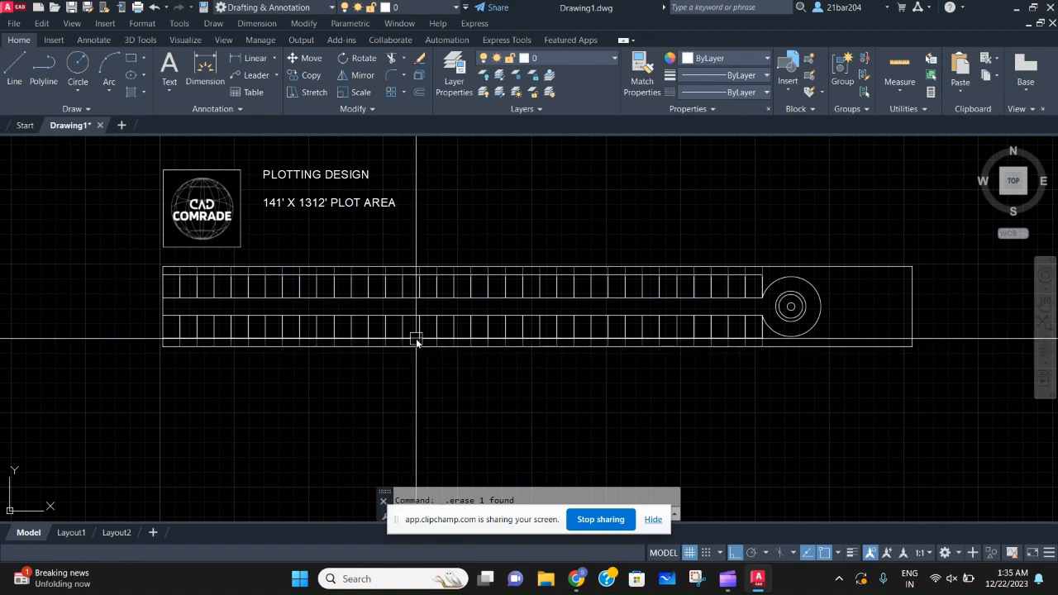
pyautogui.scroll(3, 417, 341)
pyautogui.scroll(-5, 420, 322)
pyautogui.scroll(3, 496, 354)
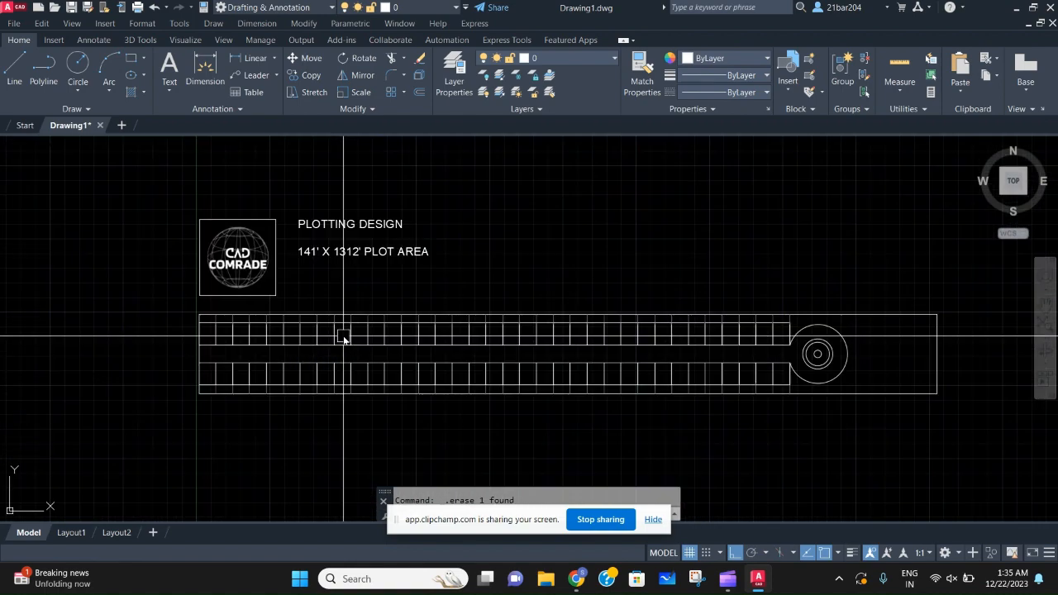
pyautogui.scroll(12, 344, 337)
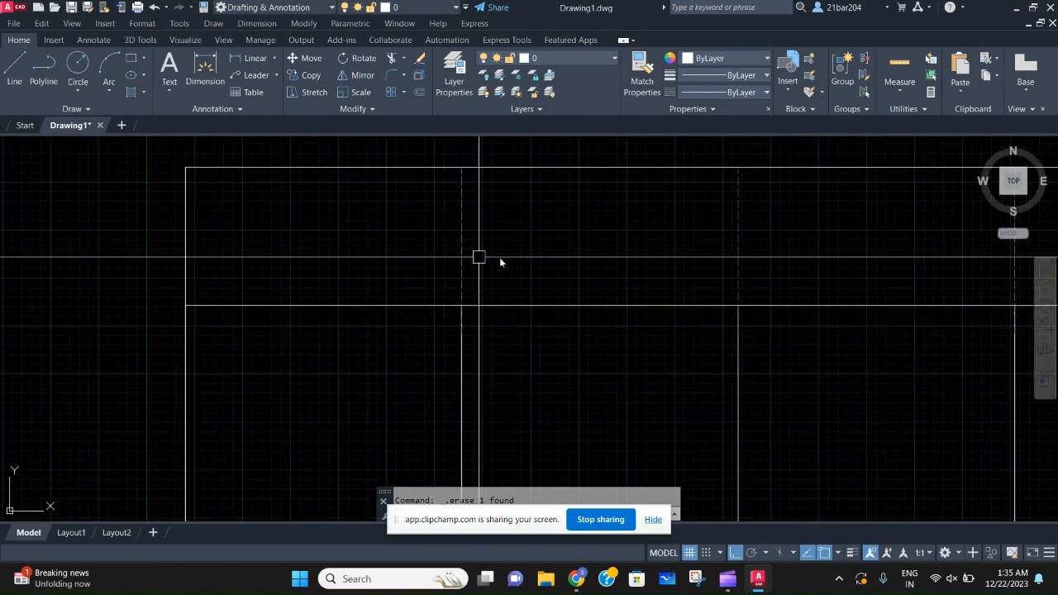
pyautogui.click(460, 267)
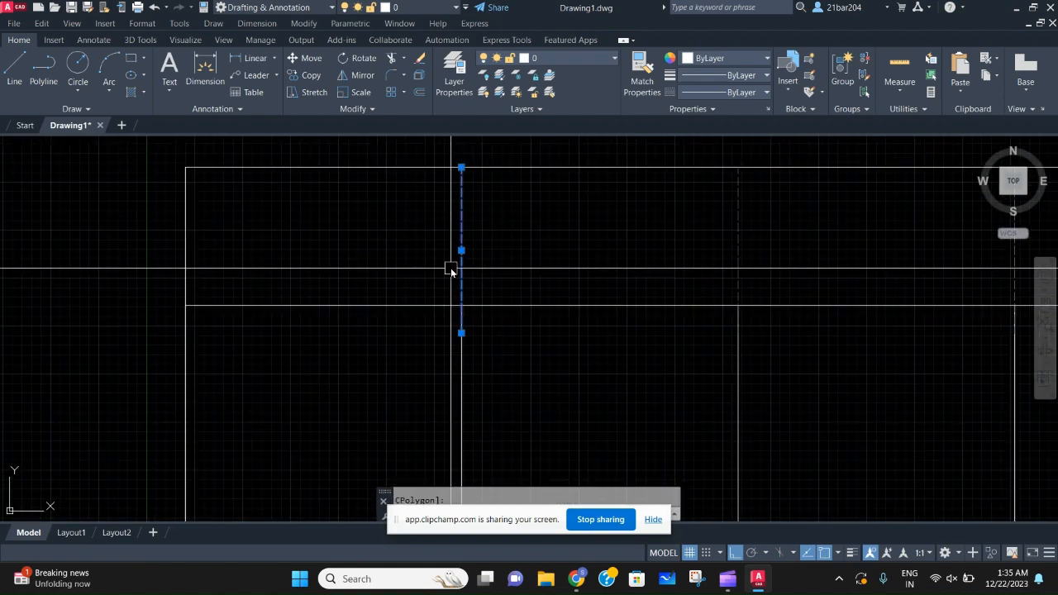
pyautogui.scroll(-8, 488, 265)
pyautogui.press('Escape')
pyautogui.scroll(-3, 527, 281)
pyautogui.scroll(3, 526, 279)
pyautogui.scroll(-3, 474, 302)
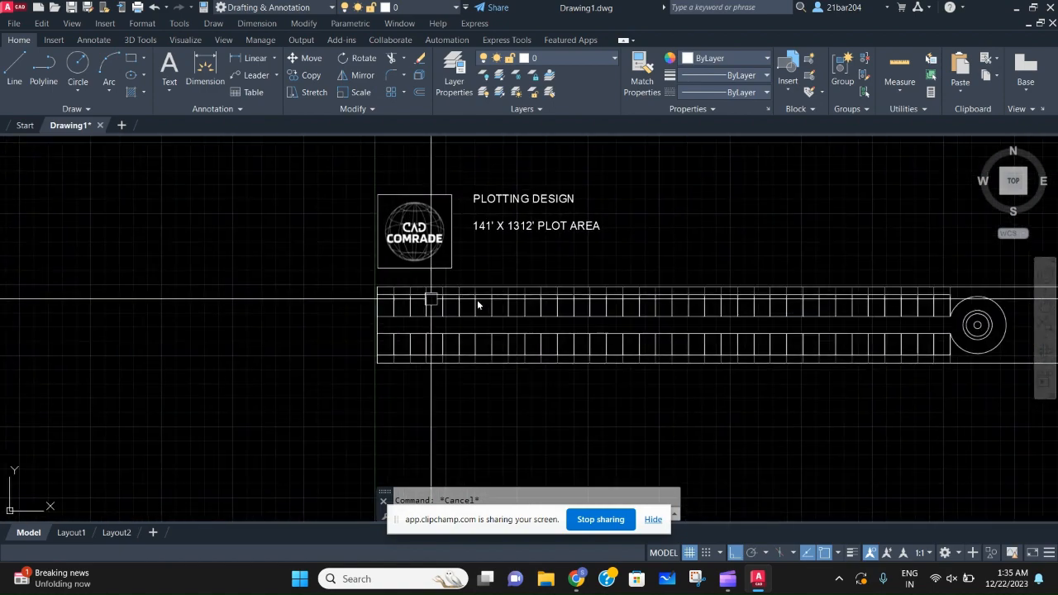
pyautogui.scroll(5, 490, 297)
pyautogui.scroll(-4, 386, 317)
pyautogui.scroll(4, 307, 326)
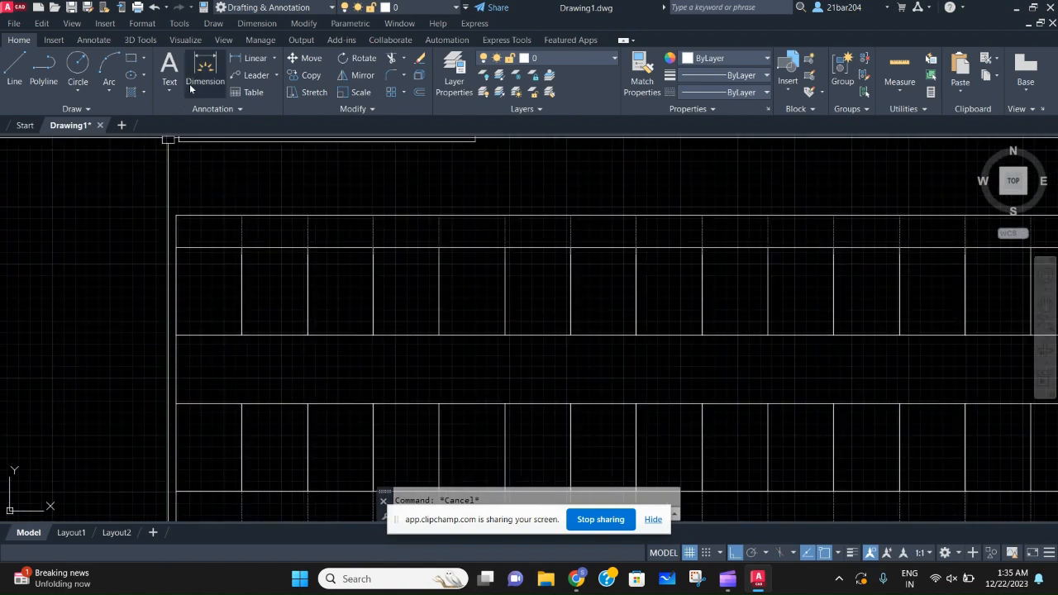
# Step: Add multiline text "1" inside the first plot of the upper row
pyautogui.click(178, 63)
pyautogui.scroll(4, 195, 300)
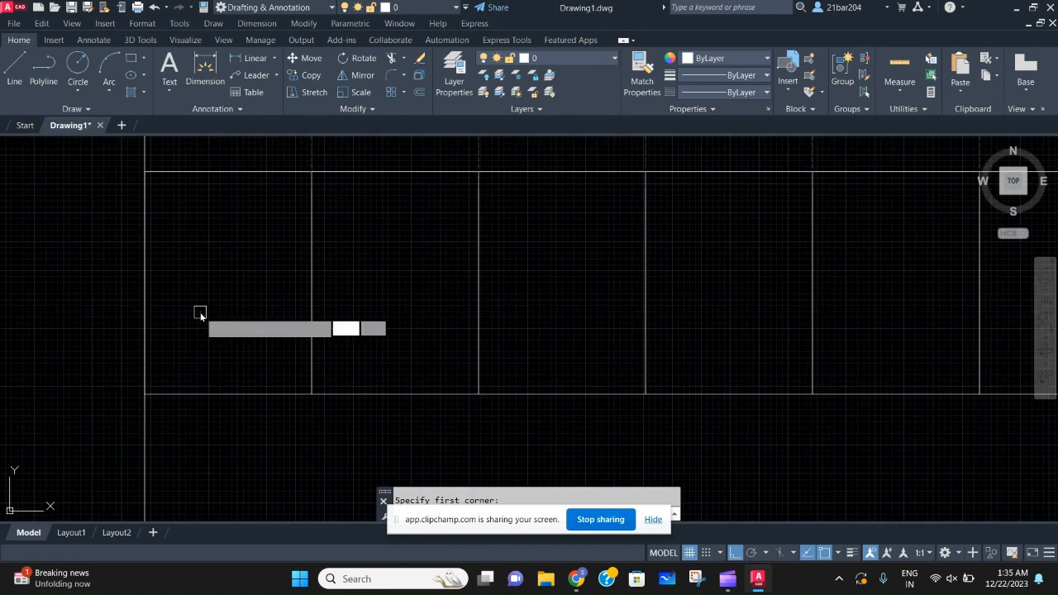
pyautogui.click(200, 312)
pyautogui.click(265, 353)
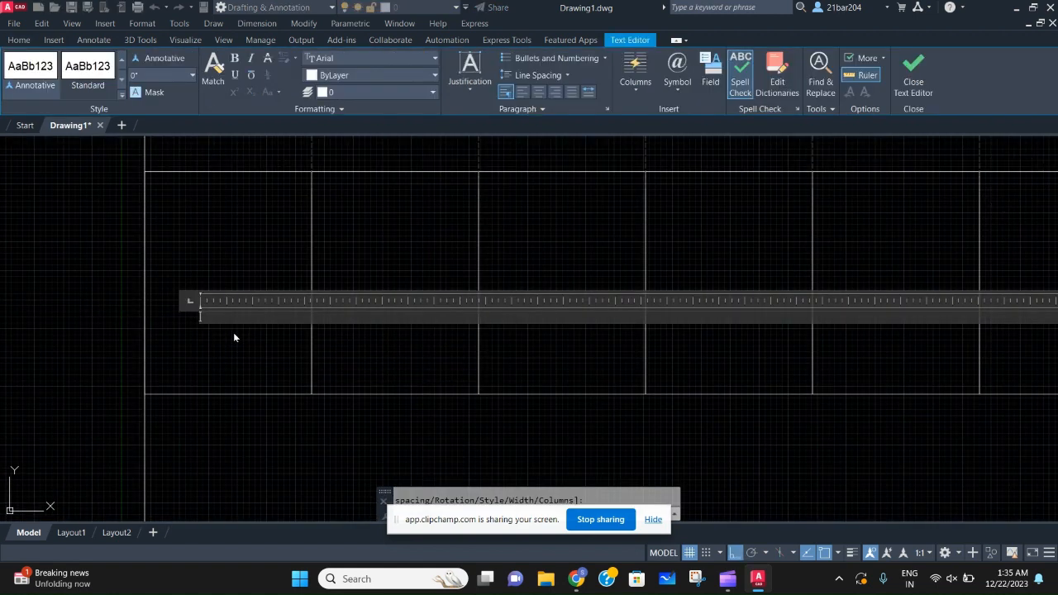
pyautogui.write('1')
pyautogui.press('Return')
pyautogui.press('Escape')
pyautogui.click(196, 303)
pyautogui.click(208, 334)
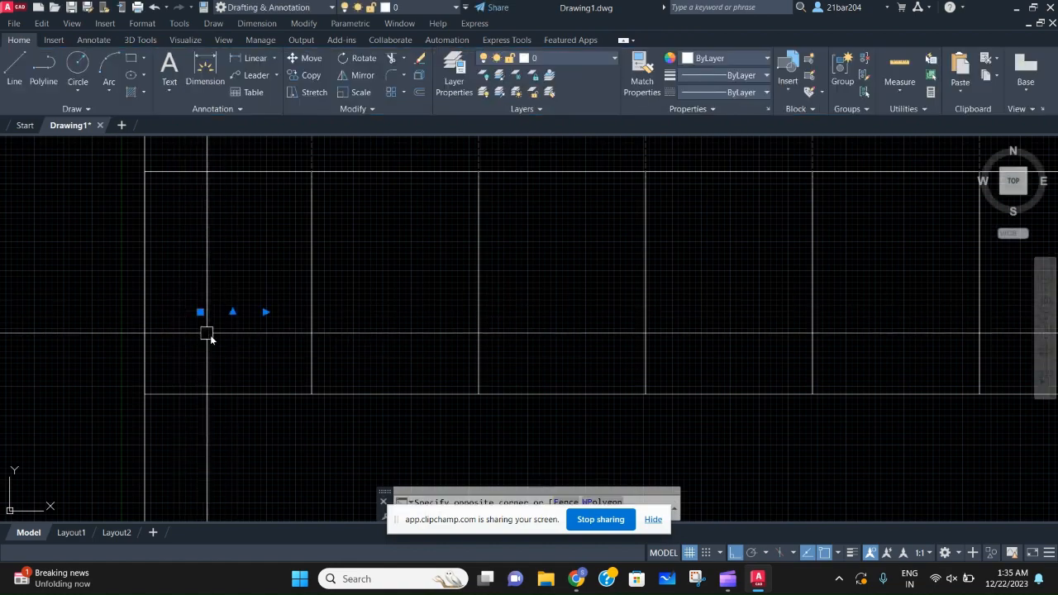
pyautogui.scroll(12, 217, 311)
pyautogui.scroll(-10, 33, 397)
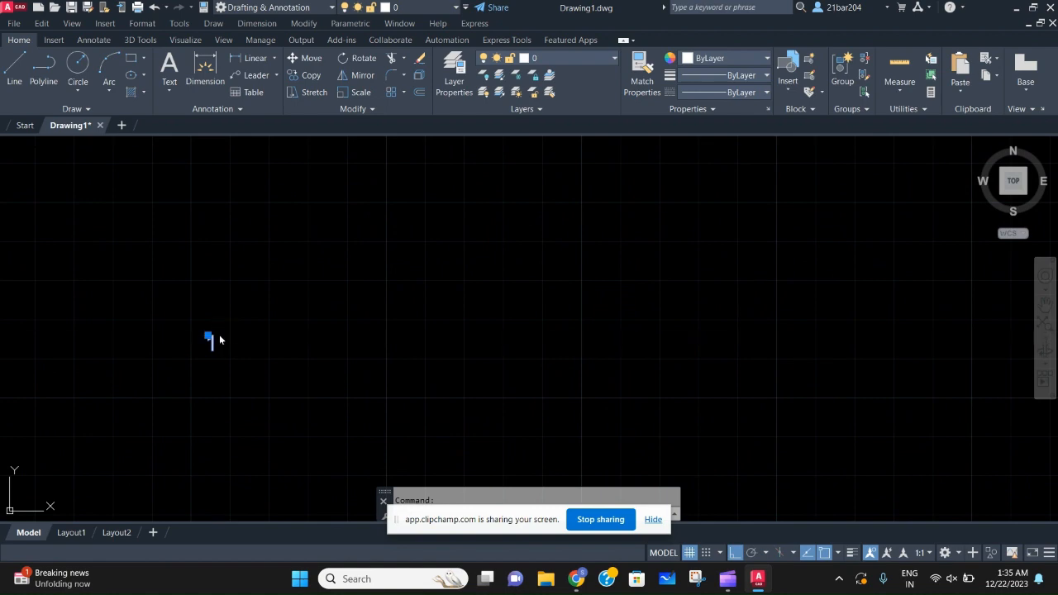
pyautogui.doubleClick(216, 339)
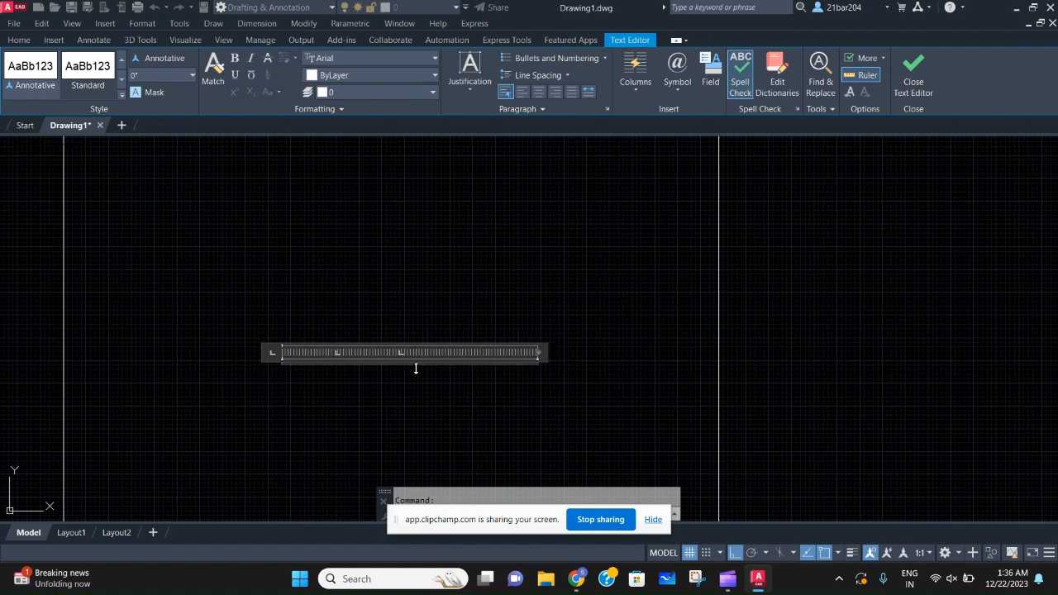
pyautogui.scroll(3, 526, 371)
pyautogui.click(590, 338)
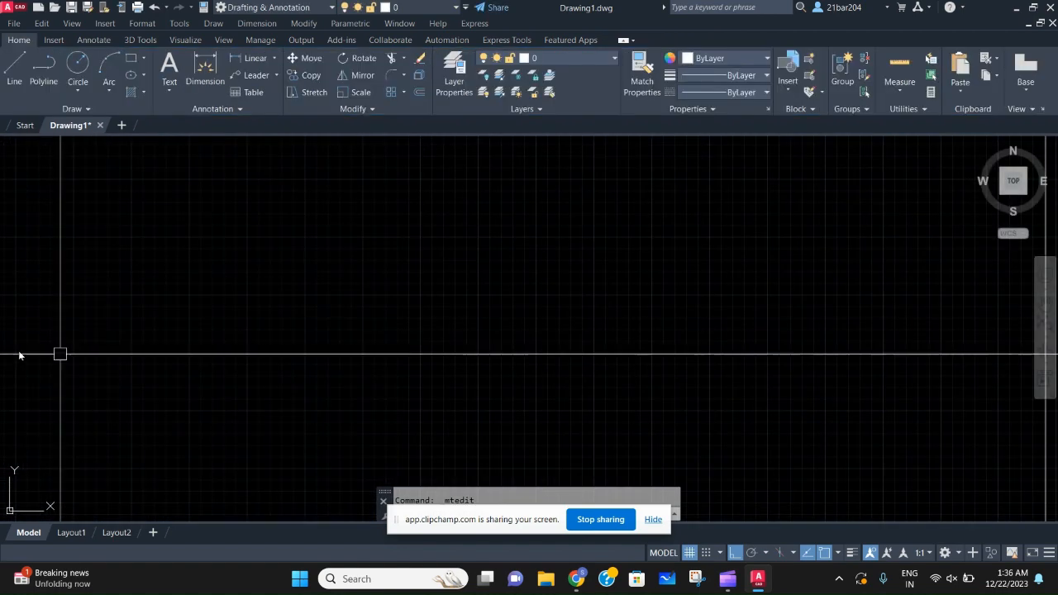
pyautogui.scroll(-3, 298, 397)
pyautogui.click(207, 385)
pyautogui.click(248, 434)
pyautogui.scroll(10, 210, 409)
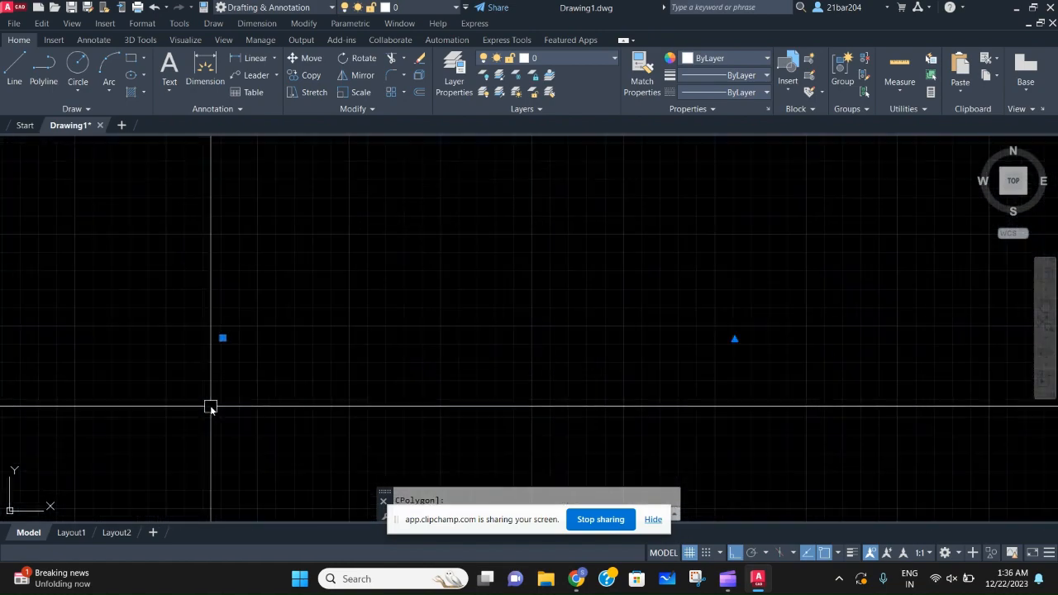
pyautogui.scroll(-2, 215, 273)
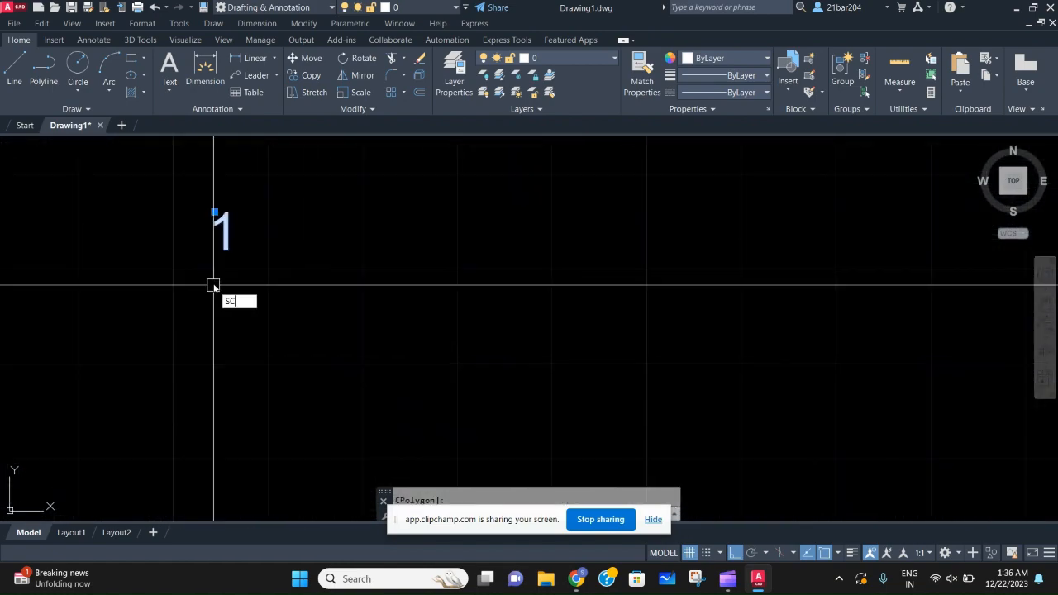
pyautogui.press('Return')
pyautogui.scroll(-4, 331, 314)
pyautogui.click(341, 339)
pyautogui.scroll(-3, 345, 345)
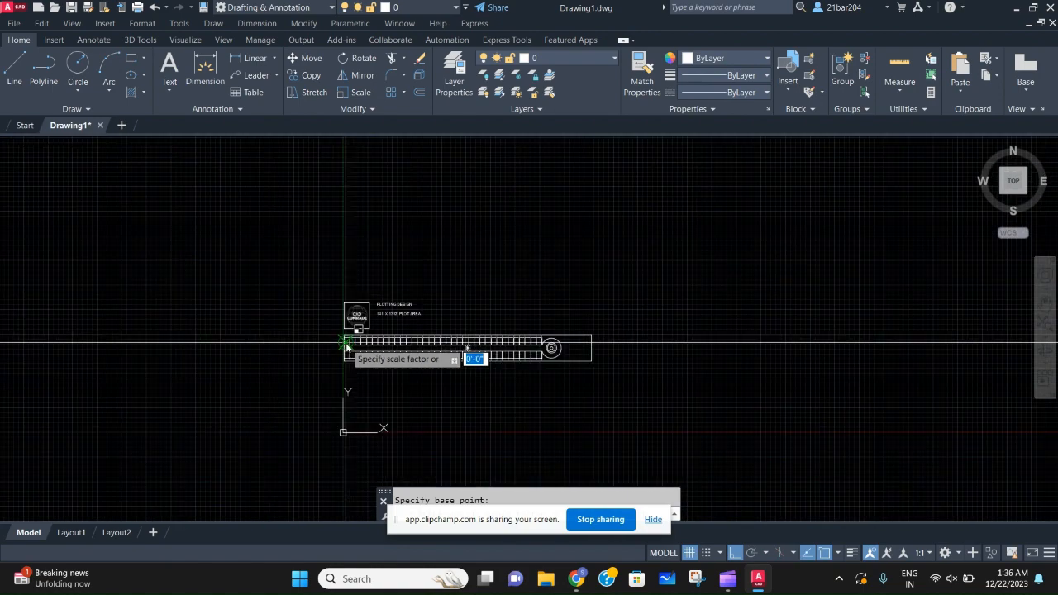
pyautogui.scroll(6, 345, 346)
pyautogui.press('Escape')
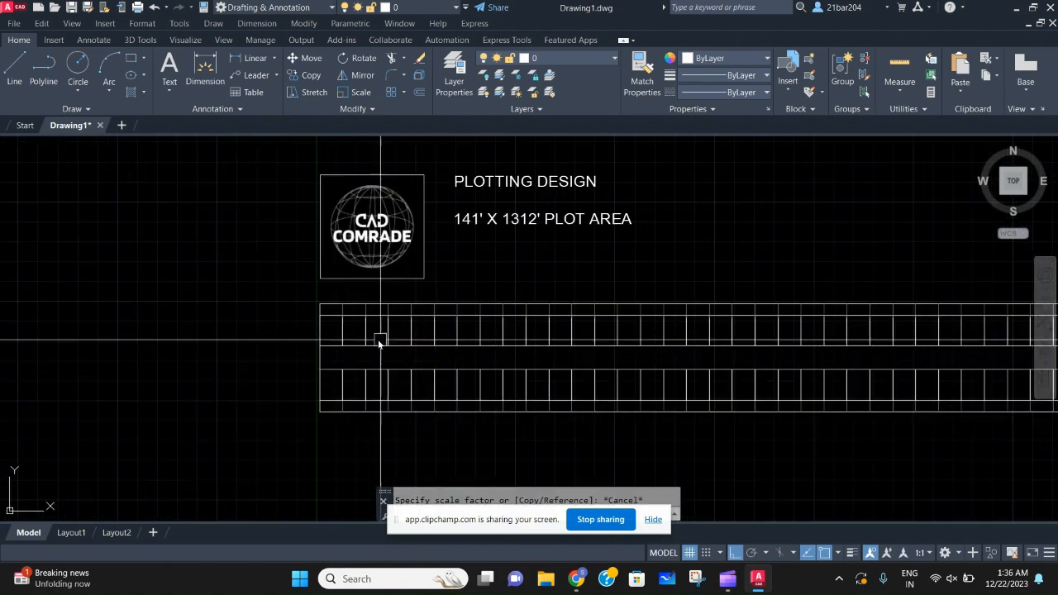
# Step: Set the text height of the plot number 1 to 10'
pyautogui.scroll(9, 338, 335)
pyautogui.click(325, 368)
pyautogui.click(229, 299)
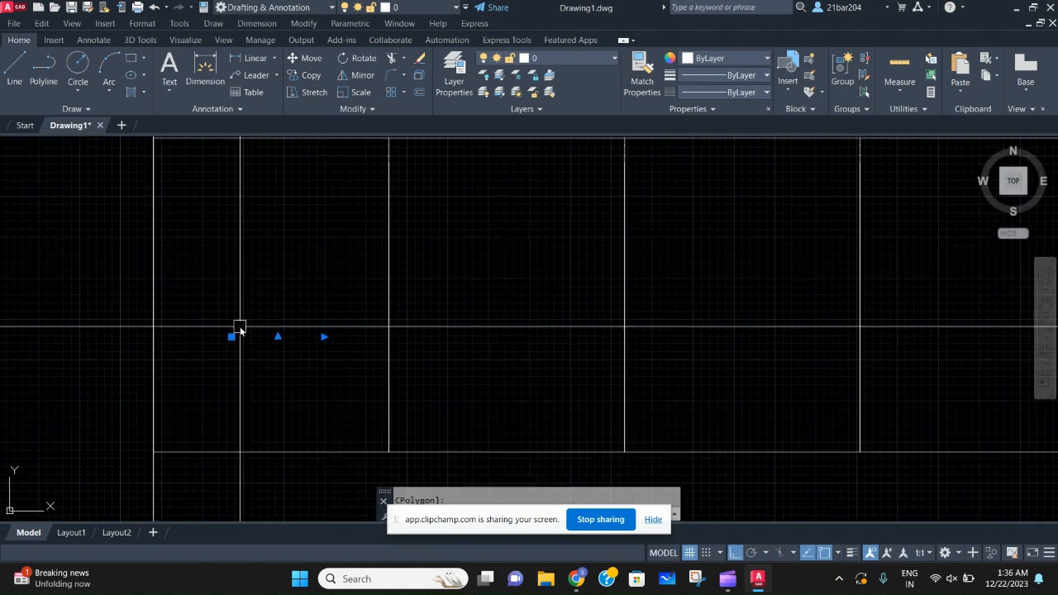
pyautogui.scroll(10, 201, 331)
pyautogui.moveTo(441, 444); pyautogui.dragTo(111, 240, button='middle')
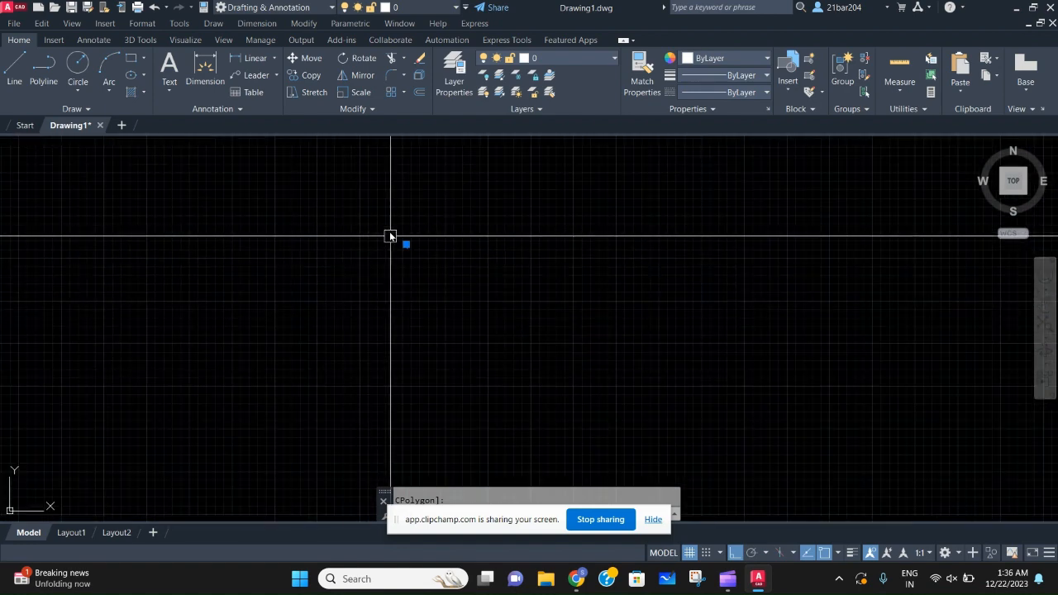
pyautogui.moveTo(410, 258); pyautogui.dragTo(485, 334, button='middle')
pyautogui.doubleClick(484, 328)
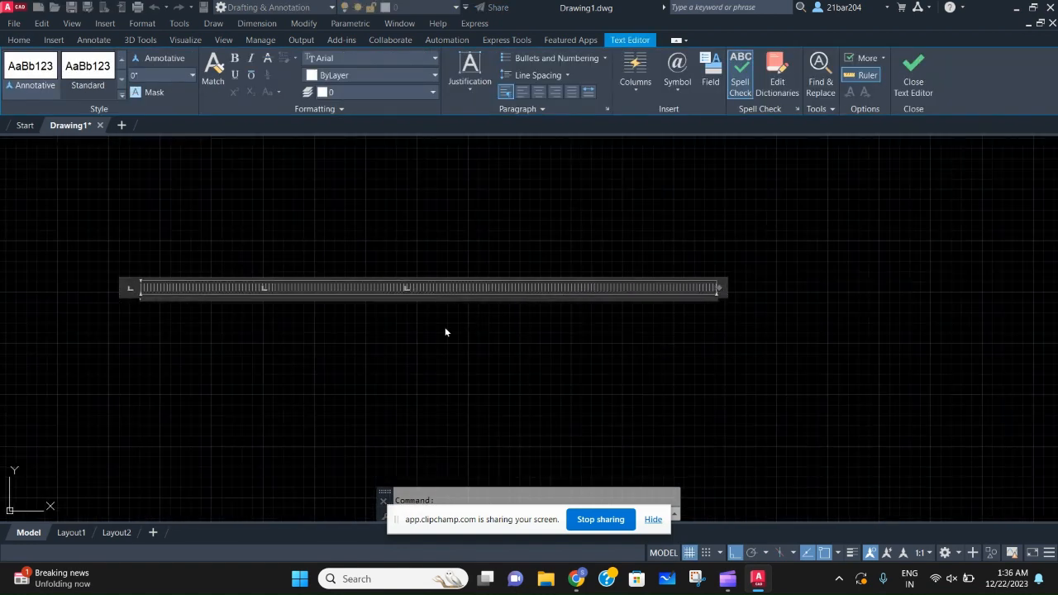
pyautogui.scroll(3, 73, 322)
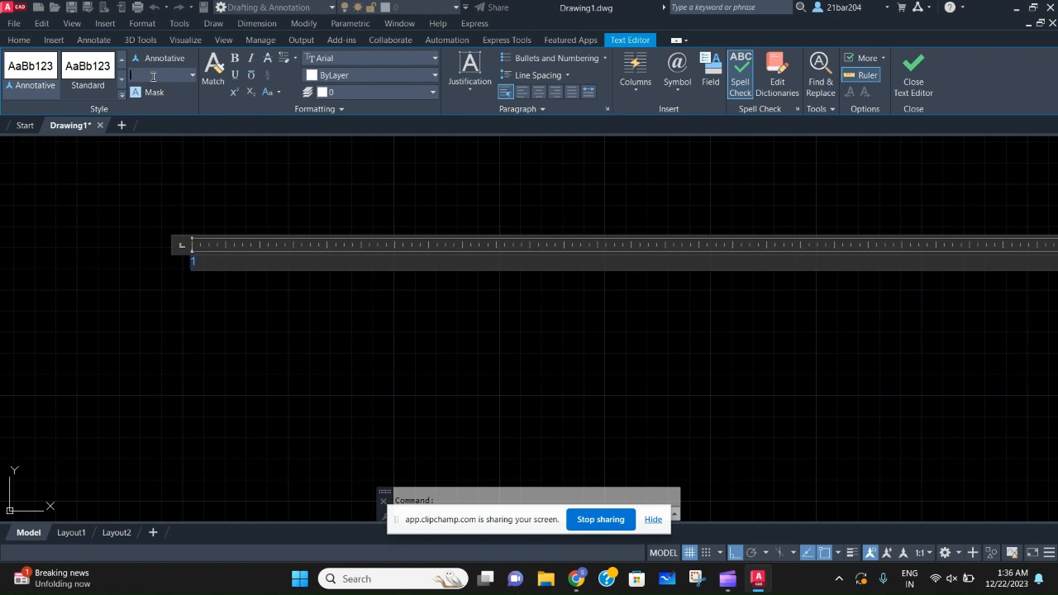
pyautogui.press('Return')
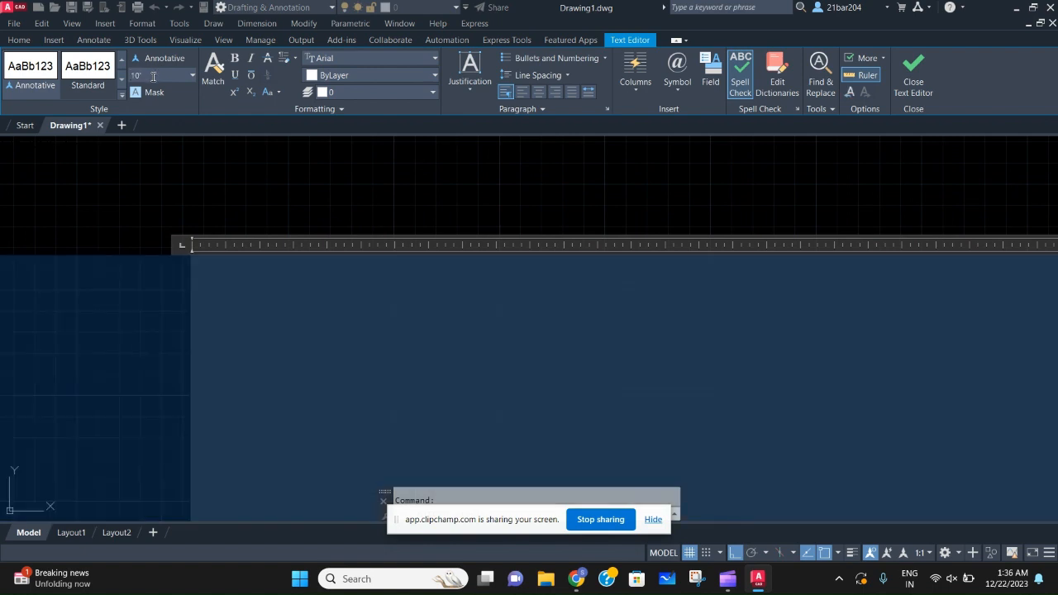
pyautogui.scroll(-8, 438, 248)
pyautogui.scroll(6, 477, 271)
pyautogui.click(477, 281)
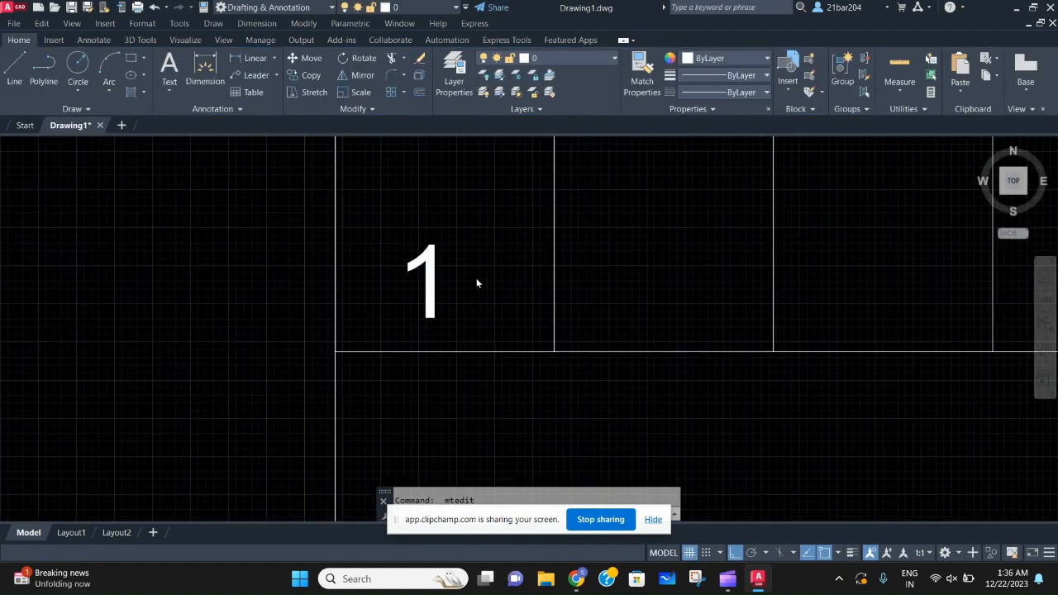
# Step: Move the plot number 1 straight down about 54' into the first plot of the lower row
pyautogui.click(478, 279)
pyautogui.click(415, 217)
pyautogui.scroll(-2, 435, 230)
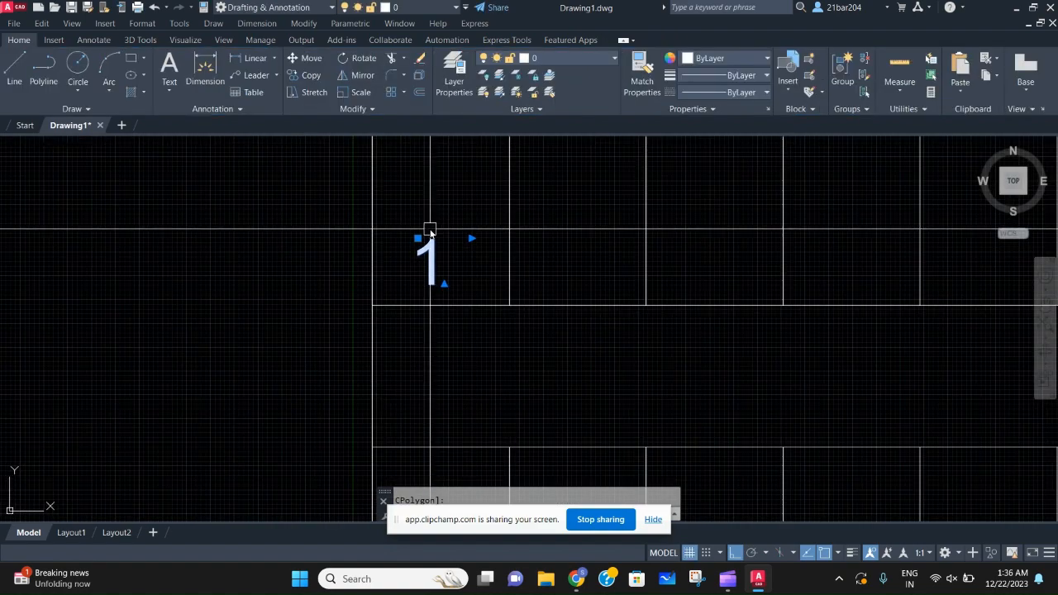
pyautogui.write('m')
pyautogui.press('Return')
pyautogui.click(434, 252)
pyautogui.scroll(-5, 515, 443)
pyautogui.moveTo(511, 463); pyautogui.dragTo(463, 330, button='middle')
pyautogui.scroll(5, 458, 331)
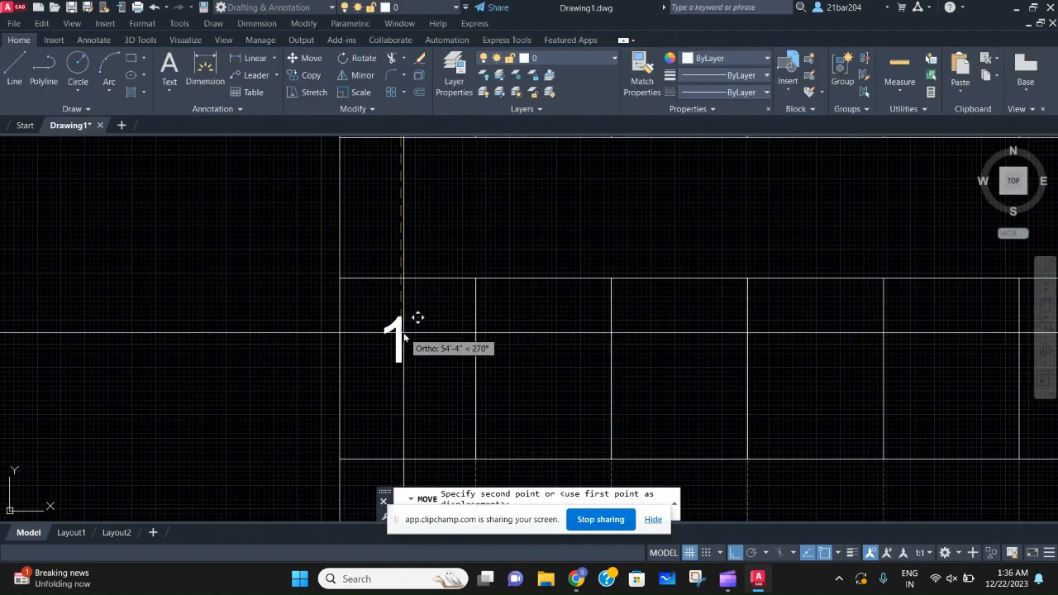
pyautogui.click(401, 340)
pyautogui.press('Escape')
pyautogui.moveTo(401, 339)
pyautogui.mouseDown(button='middle')
pyautogui.moveTo(378, 354)
pyautogui.moveTo(426, 359)
pyautogui.moveTo(389, 341)
pyautogui.mouseUp(button='middle')
# Step: Shift the plot number 1 slightly downward within the lower row's first plot
pyautogui.scroll(-2, 397, 342)
pyautogui.scroll(-2, 444, 361)
pyautogui.scroll(4, 444, 361)
pyautogui.click(444, 369)
pyautogui.click(412, 337)
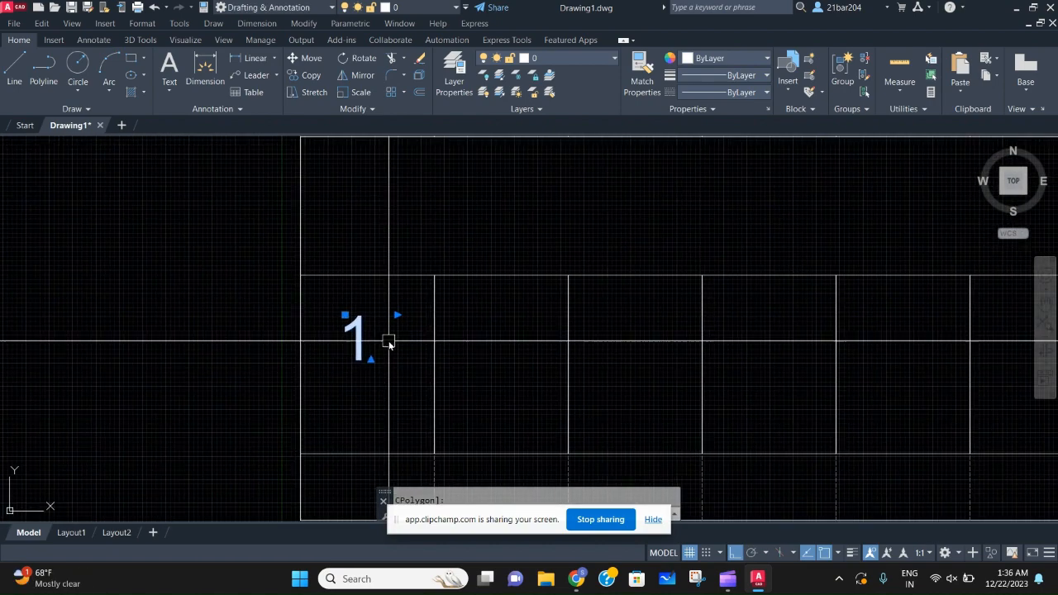
pyautogui.write('m')
pyautogui.press('Return')
pyautogui.click(529, 337)
pyautogui.click(532, 364)
pyautogui.scroll(-5, 411, 393)
pyautogui.moveTo(412, 394); pyautogui.dragTo(416, 388, button='middle')
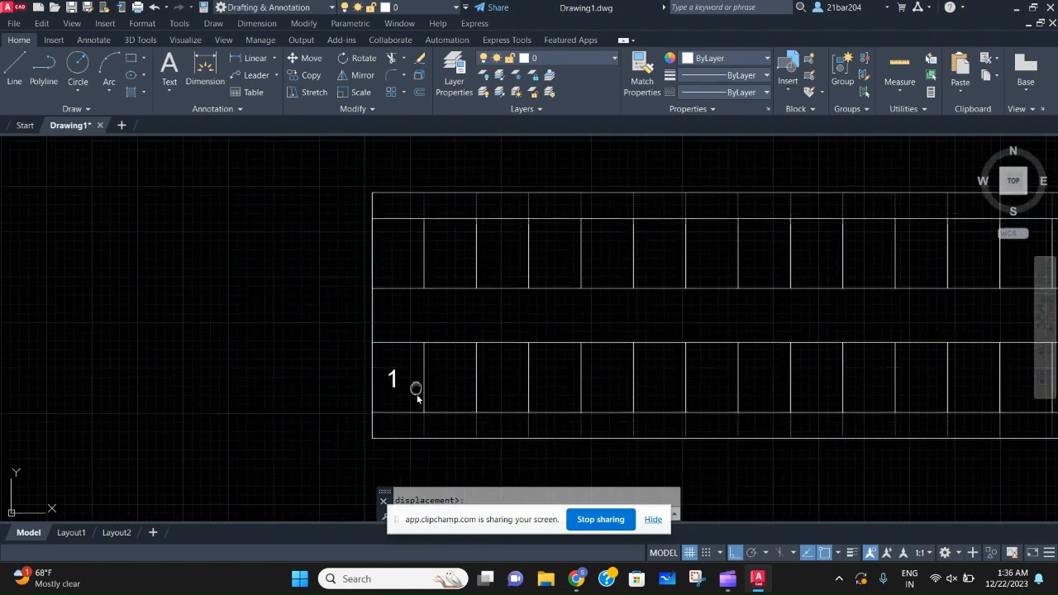
pyautogui.scroll(-2, 416, 388)
pyautogui.scroll(8, 410, 402)
pyautogui.click(404, 399)
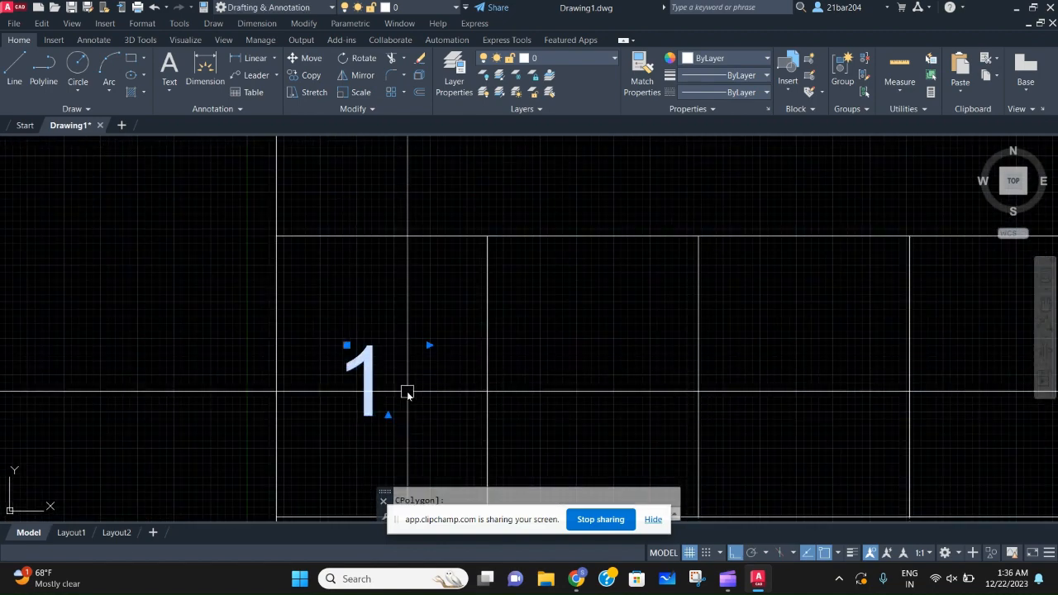
pyautogui.write('m')
pyautogui.press('Return')
pyautogui.press('Escape')
# Step: Move the plot number 1 about 3' to the right within the lower row's first plot
pyautogui.click(411, 417)
pyautogui.click(358, 381)
pyautogui.moveTo(359, 377); pyautogui.dragTo(364, 281, button='middle')
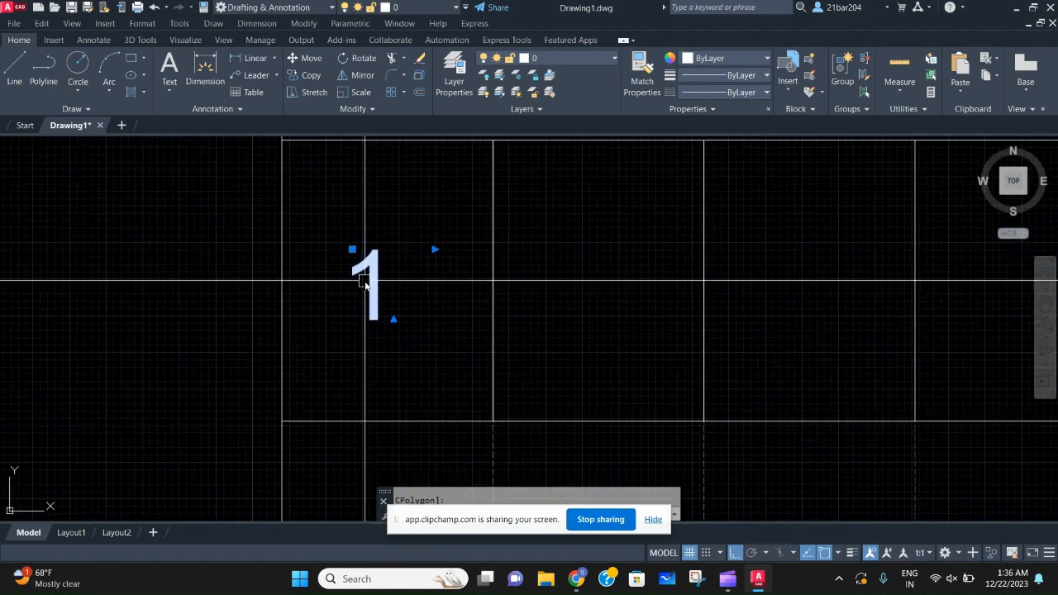
pyautogui.write('m')
pyautogui.press('Return')
pyautogui.click(353, 315)
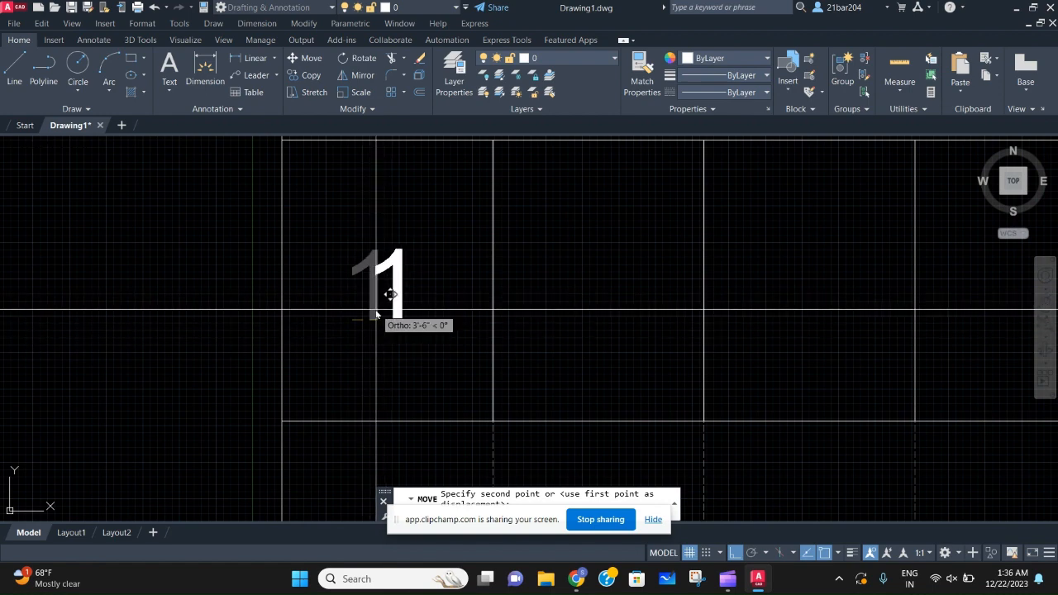
pyautogui.click(374, 315)
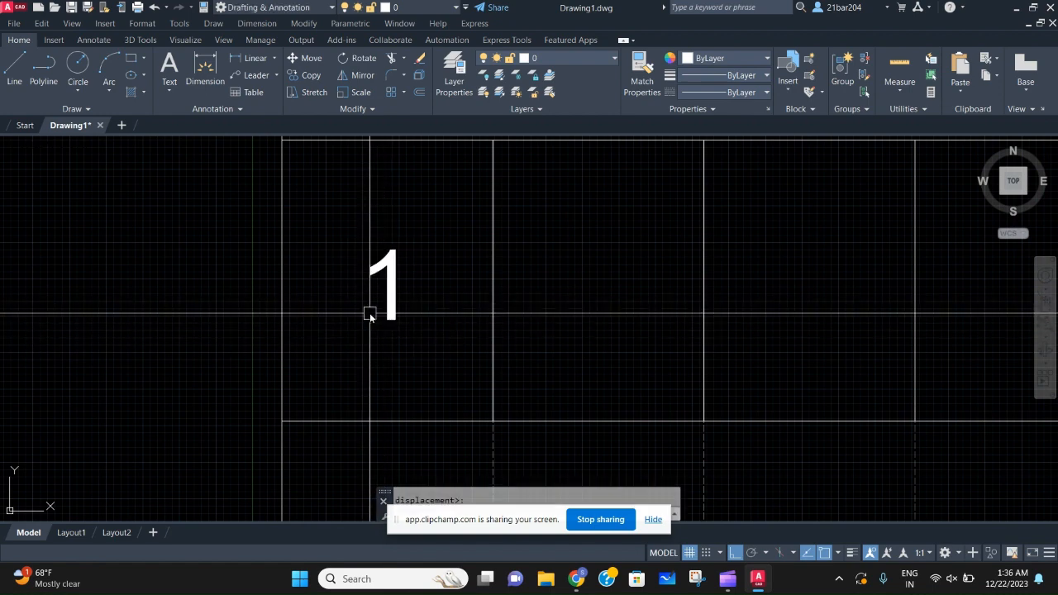
# Step: Set the text height of the plot number 1 in the lower row's first plot to 6'
pyautogui.click(386, 289)
pyautogui.doubleClick(388, 290)
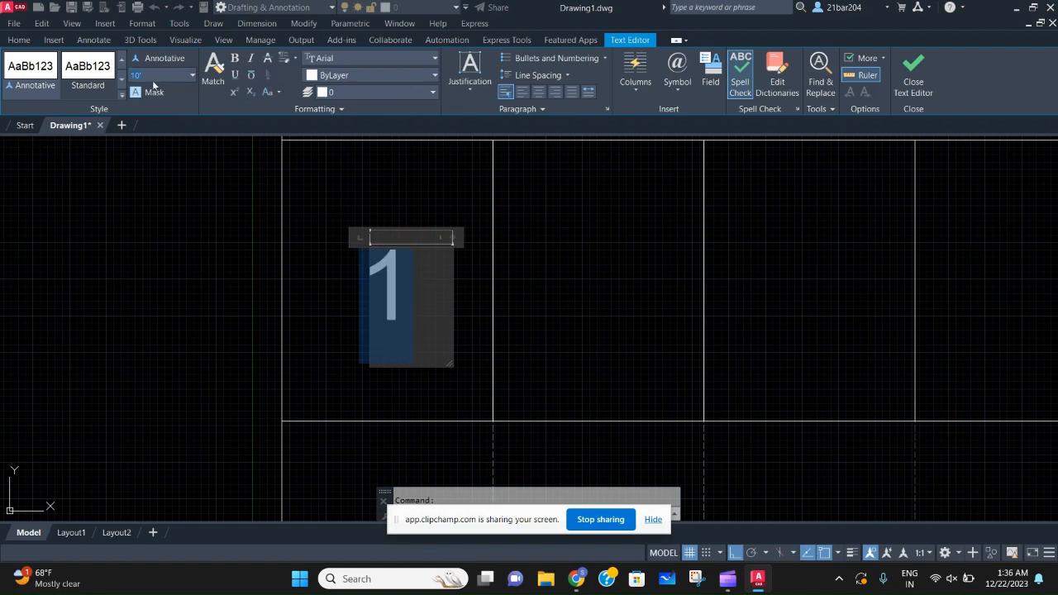
pyautogui.click(186, 155)
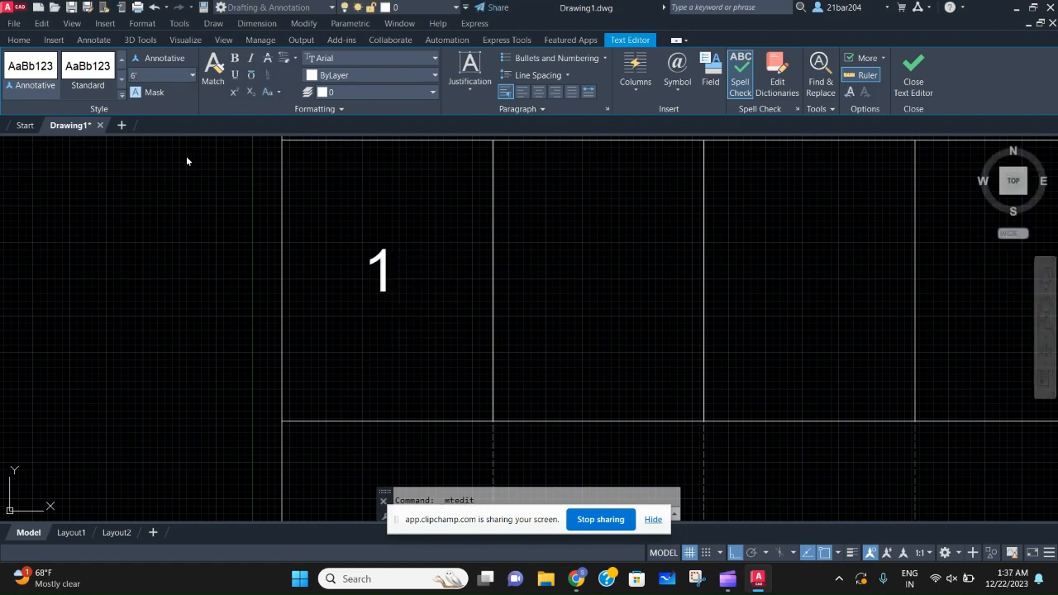
pyautogui.scroll(-5, 286, 267)
pyautogui.scroll(8, 318, 276)
pyautogui.click(319, 281)
pyautogui.click(253, 162)
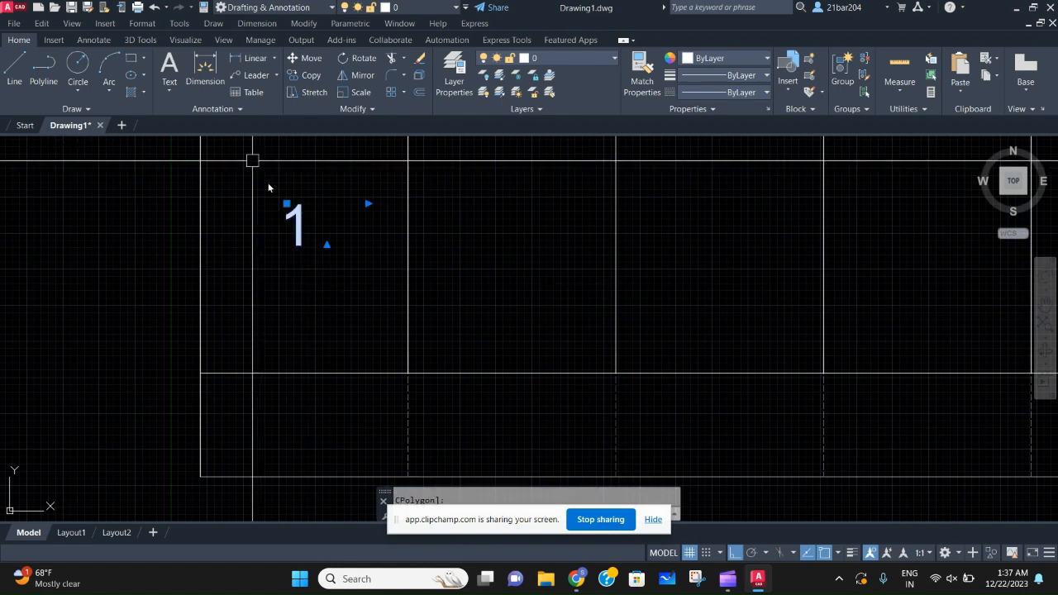
pyautogui.scroll(-4, 338, 286)
pyautogui.write('C')
pyautogui.press('Escape')
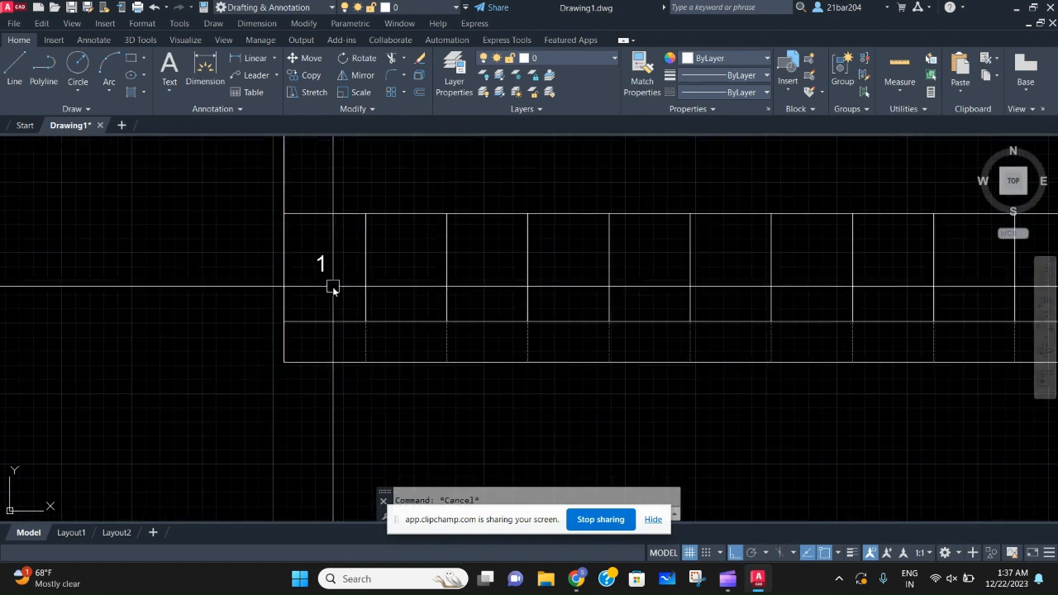
# Step: Copy the plot number 1 along the lower row as an array of 36 items spaced one plot width apart
pyautogui.click(333, 287)
pyautogui.click(303, 247)
pyautogui.write('O')
pyautogui.press('Return')
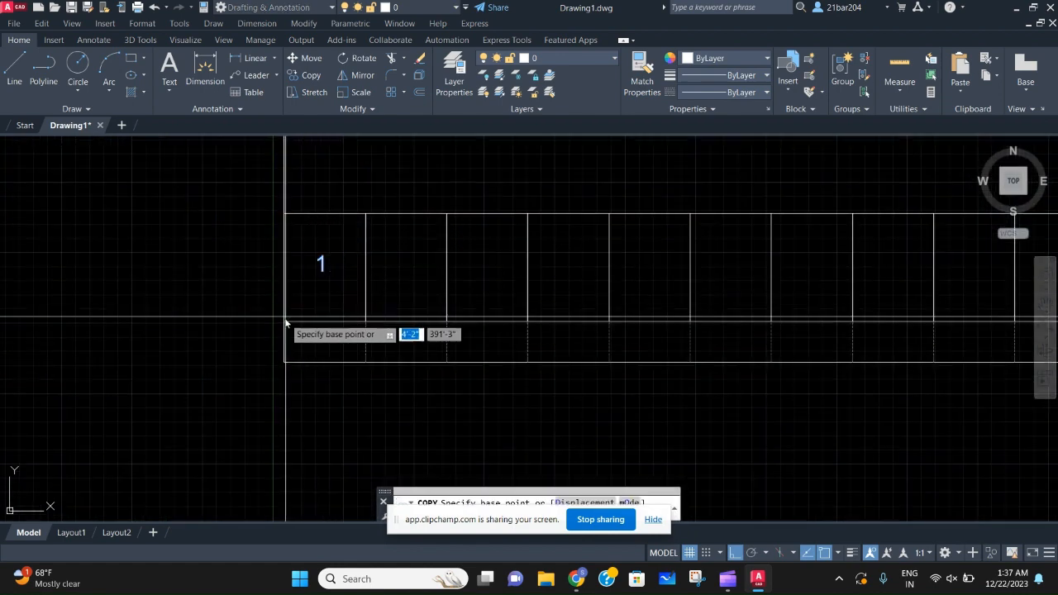
pyautogui.click(284, 322)
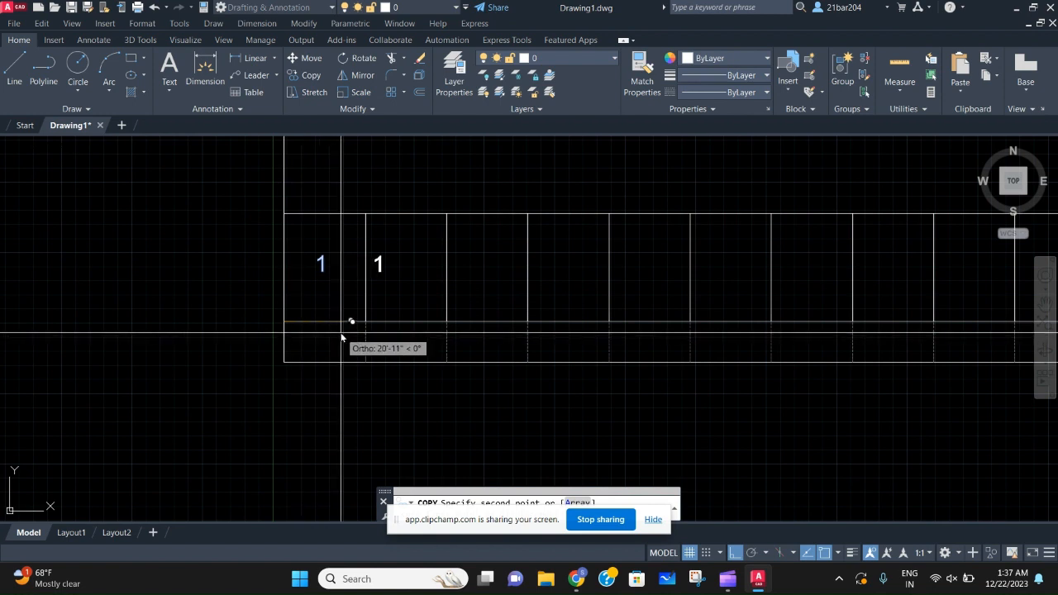
pyautogui.write('A')
pyautogui.press('Return')
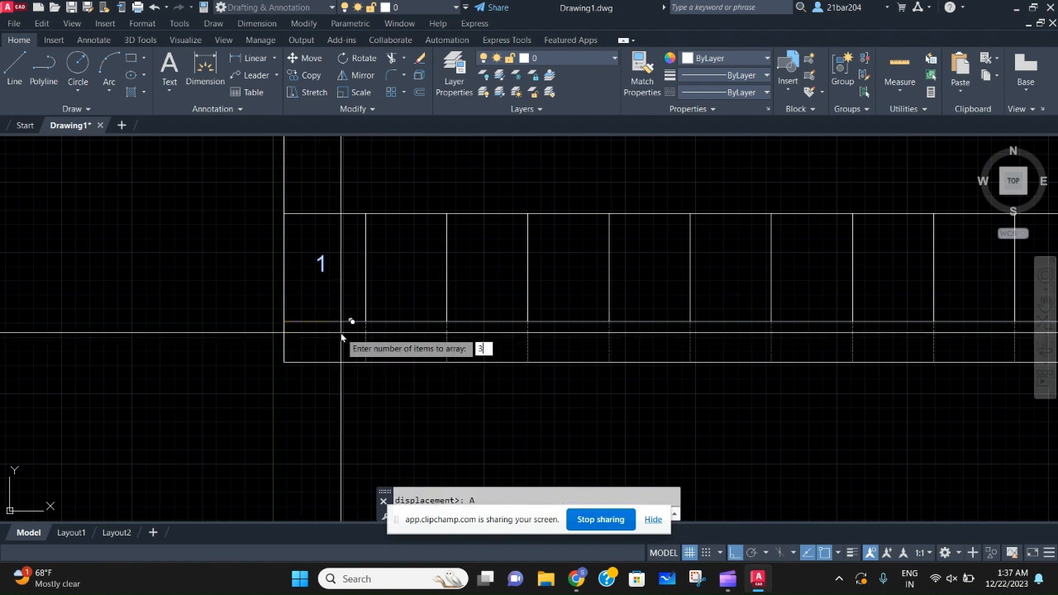
pyautogui.press('Return')
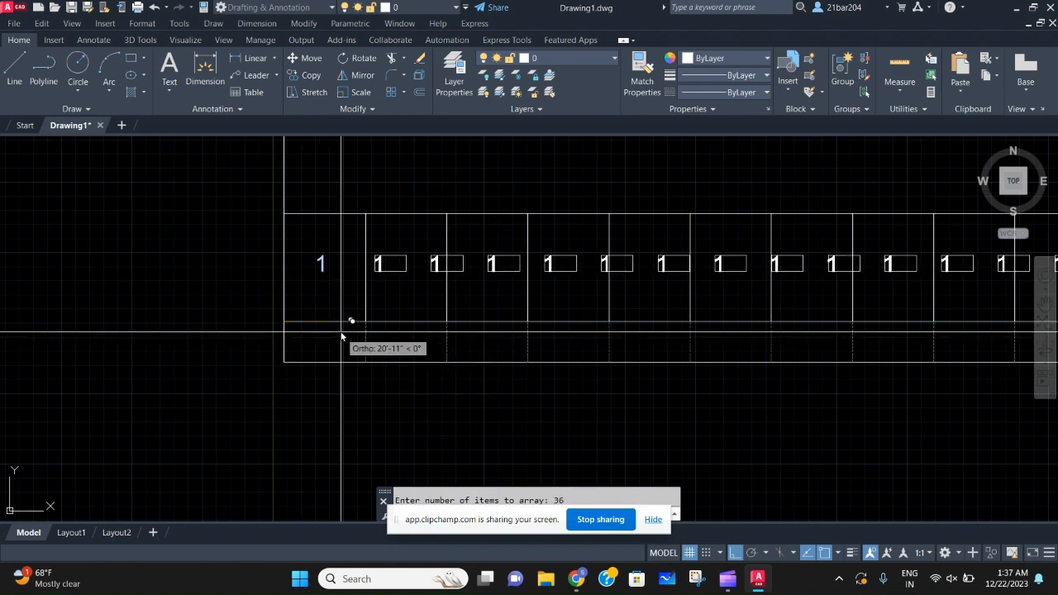
pyautogui.click(364, 322)
pyautogui.scroll(-6, 378, 323)
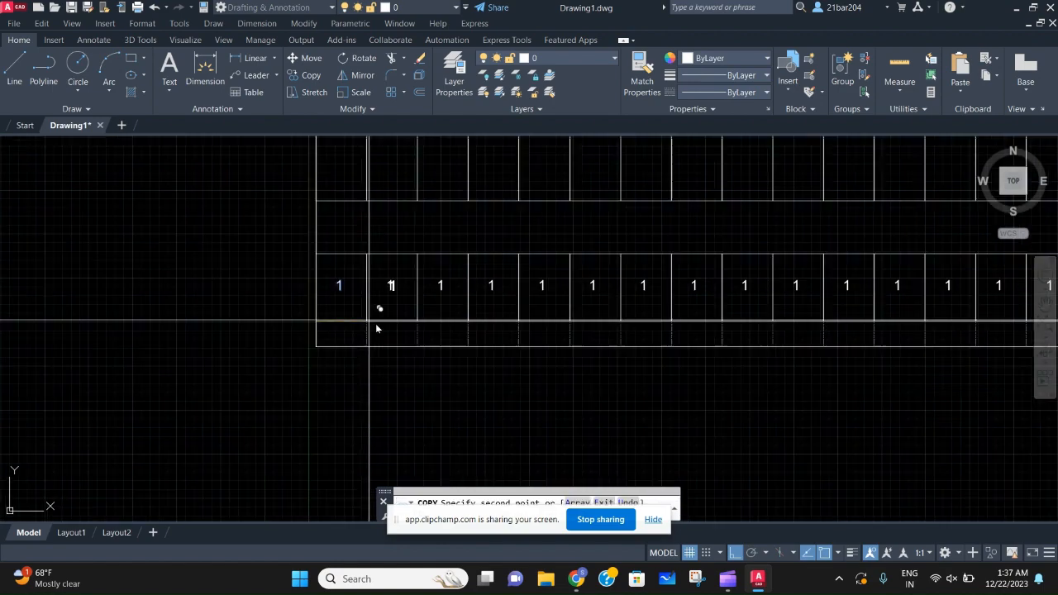
pyautogui.press('Escape')
# Step: Renumber all the lower row's plot texts with TCOUNT, sorted by Y, with start and increment 1,1, overwriting the existing text
pyautogui.scroll(6, 276, 315)
pyautogui.click(252, 281)
pyautogui.scroll(-6, 472, 297)
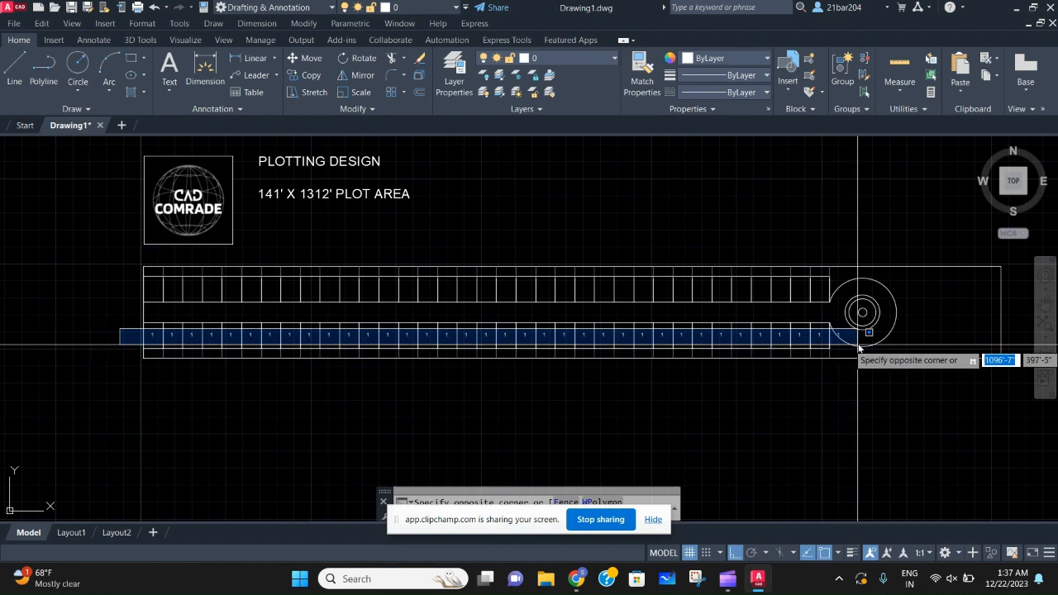
pyautogui.click(858, 347)
pyautogui.scroll(3, 234, 357)
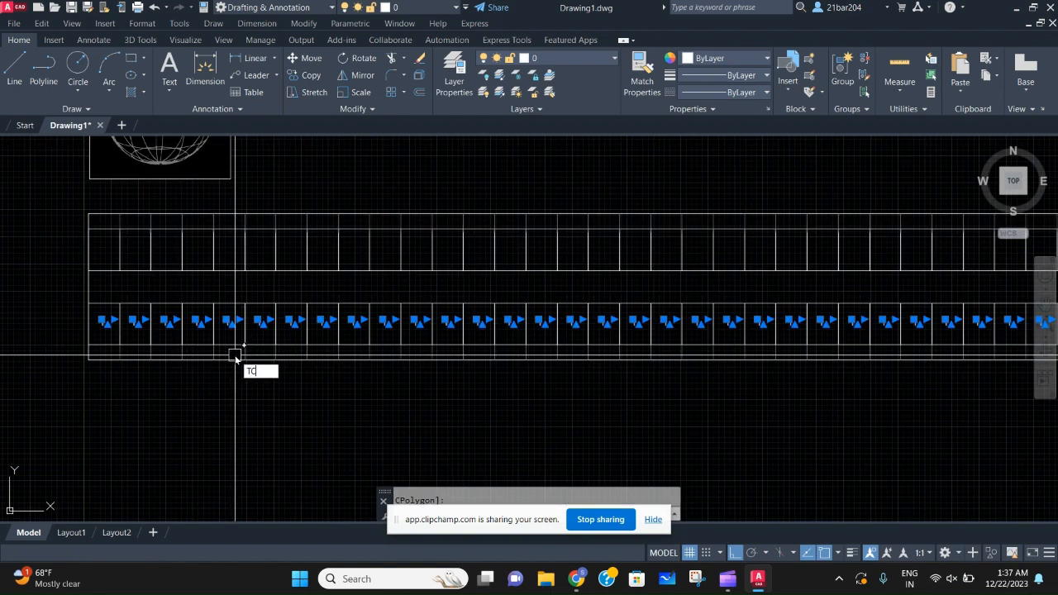
pyautogui.press('Return')
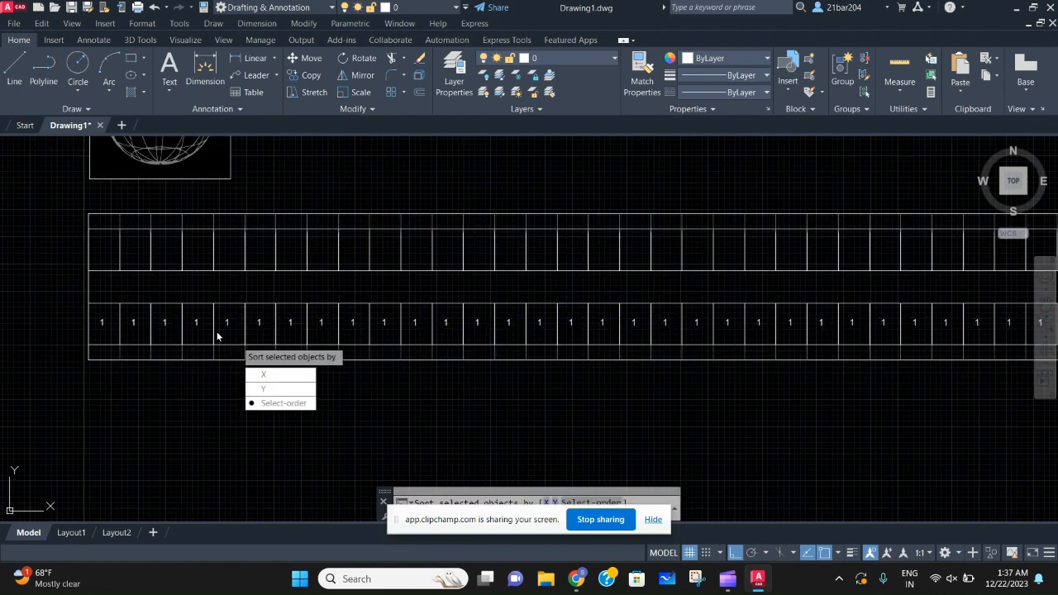
pyautogui.click(255, 388)
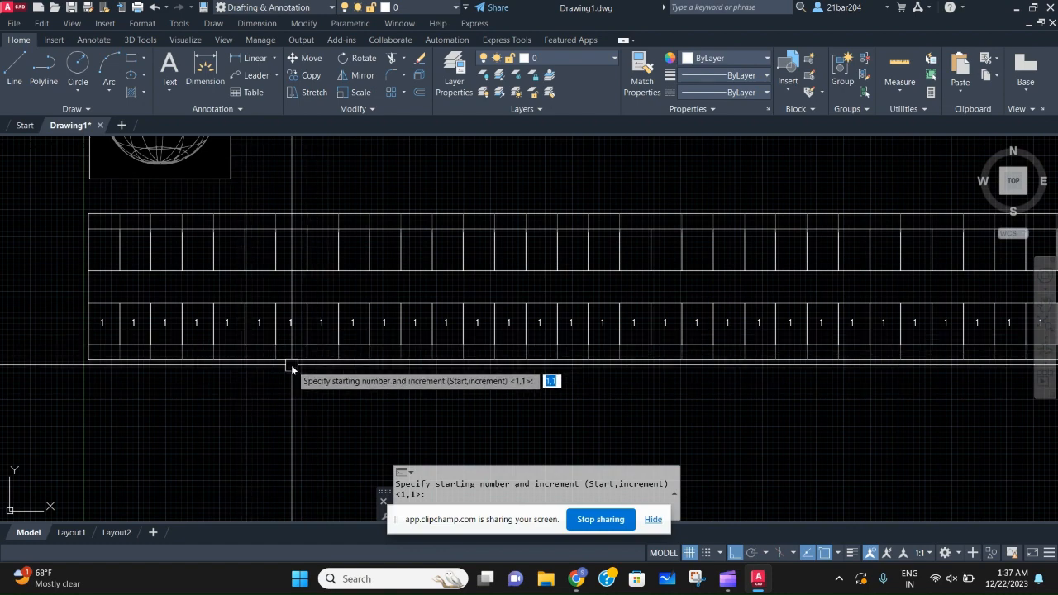
pyautogui.press('Return')
pyautogui.click(334, 402)
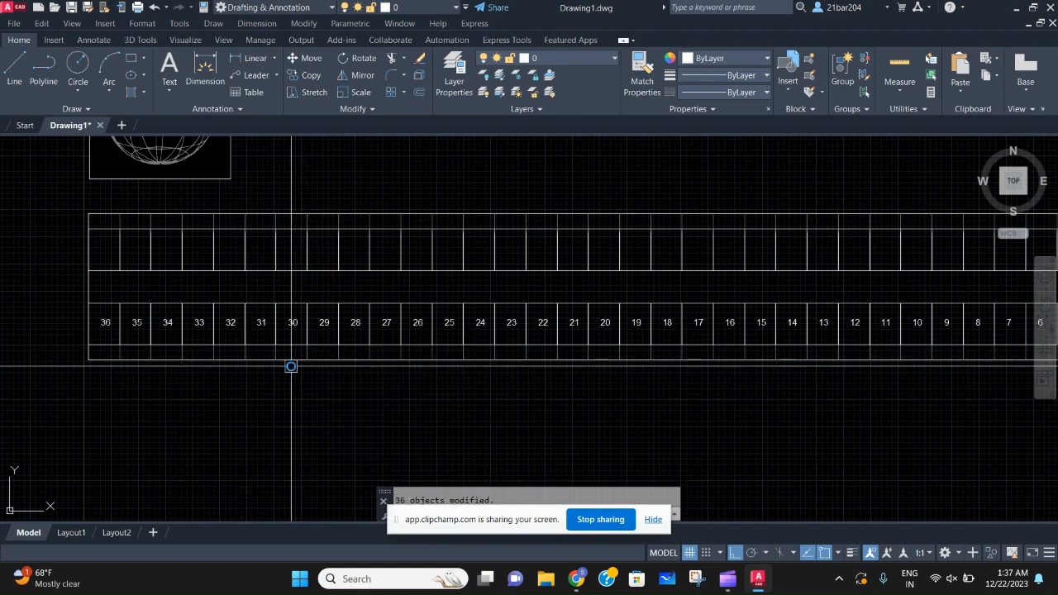
# Step: Examine the numbering along the lower row from the first plot to the number beside the cul-de-sac
pyautogui.scroll(-3, 115, 343)
pyautogui.scroll(8, 562, 314)
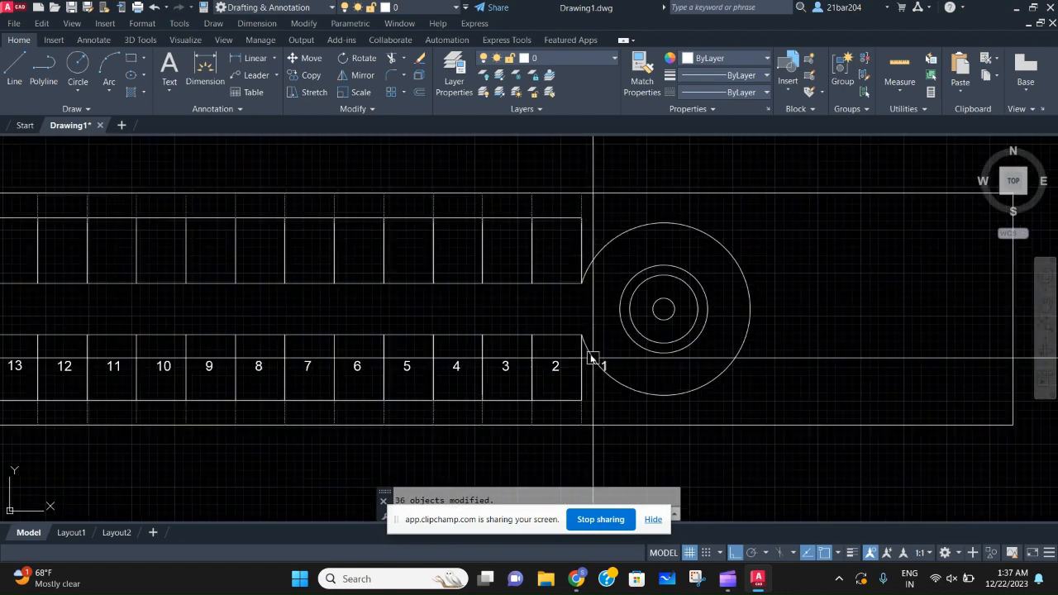
pyautogui.scroll(2, 592, 329)
pyautogui.scroll(-5, 423, 364)
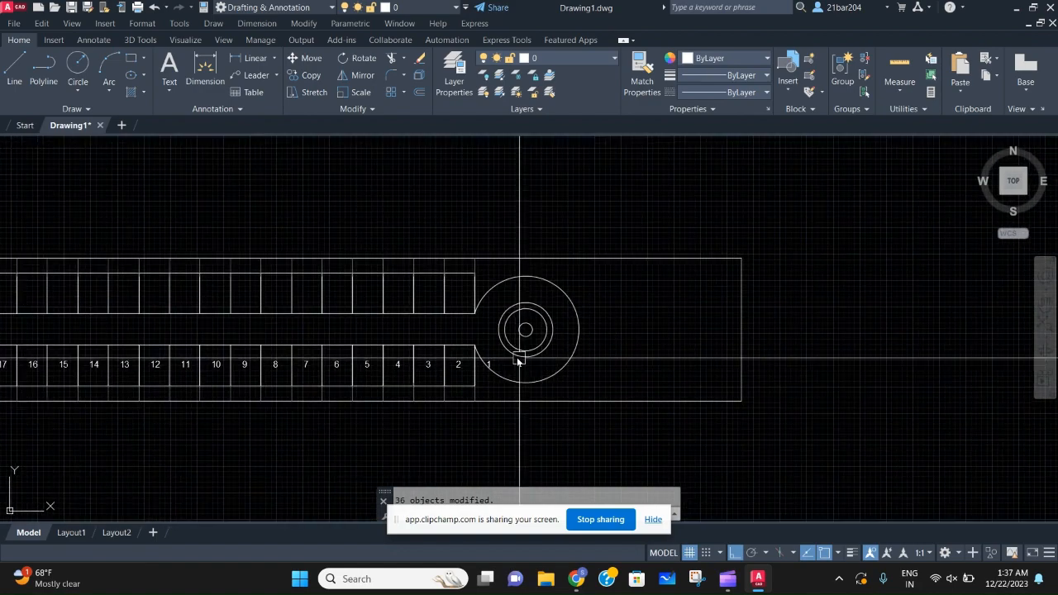
pyautogui.scroll(-2, 517, 358)
pyautogui.scroll(-3, 163, 321)
pyautogui.scroll(5, 218, 349)
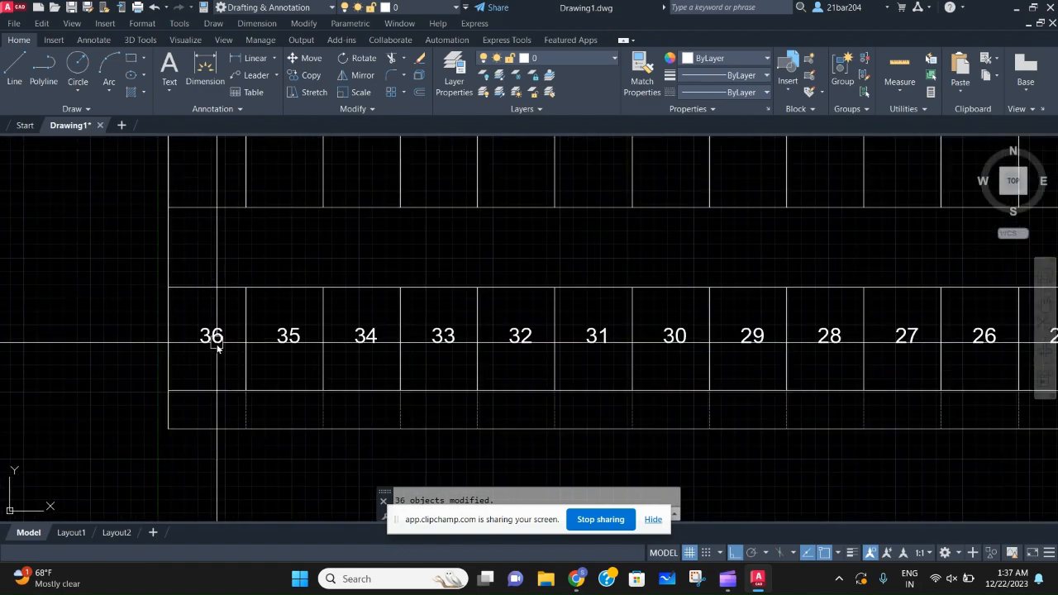
pyautogui.scroll(-6, 226, 350)
pyautogui.scroll(6, 331, 388)
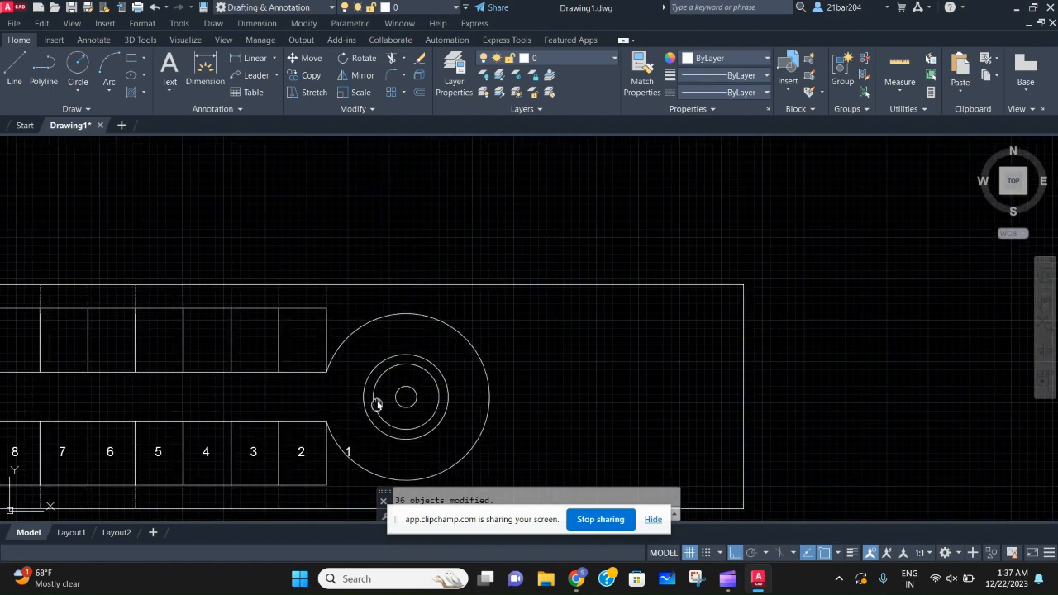
pyautogui.click(504, 303)
pyautogui.click(569, 418)
pyautogui.scroll(-4, 441, 342)
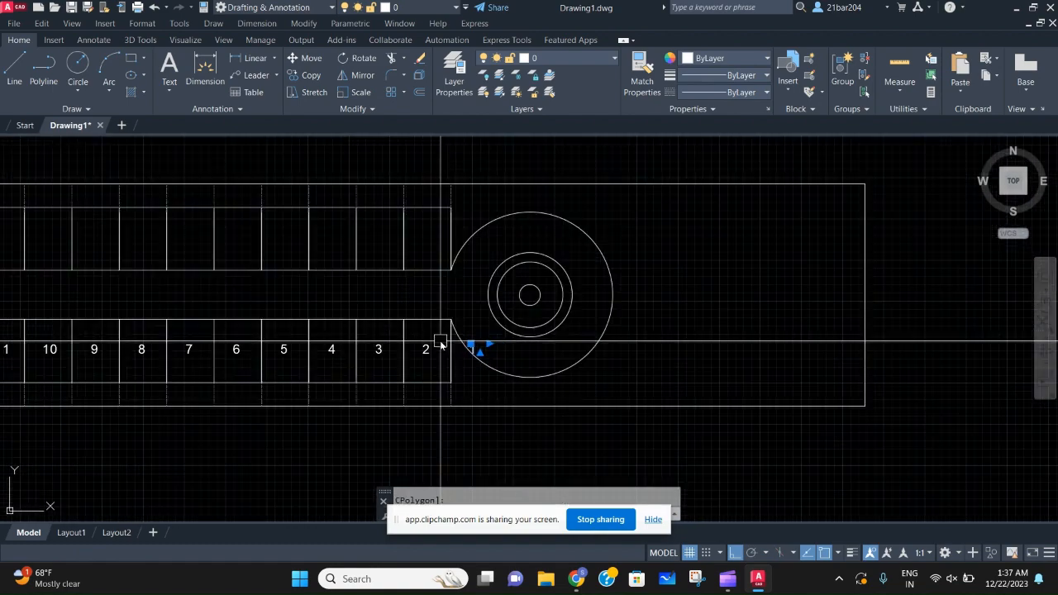
pyautogui.moveTo(445, 339); pyautogui.dragTo(566, 282, button='middle')
pyautogui.scroll(-4, 401, 281)
pyautogui.moveTo(394, 286); pyautogui.dragTo(562, 292, button='middle')
pyautogui.press('Escape')
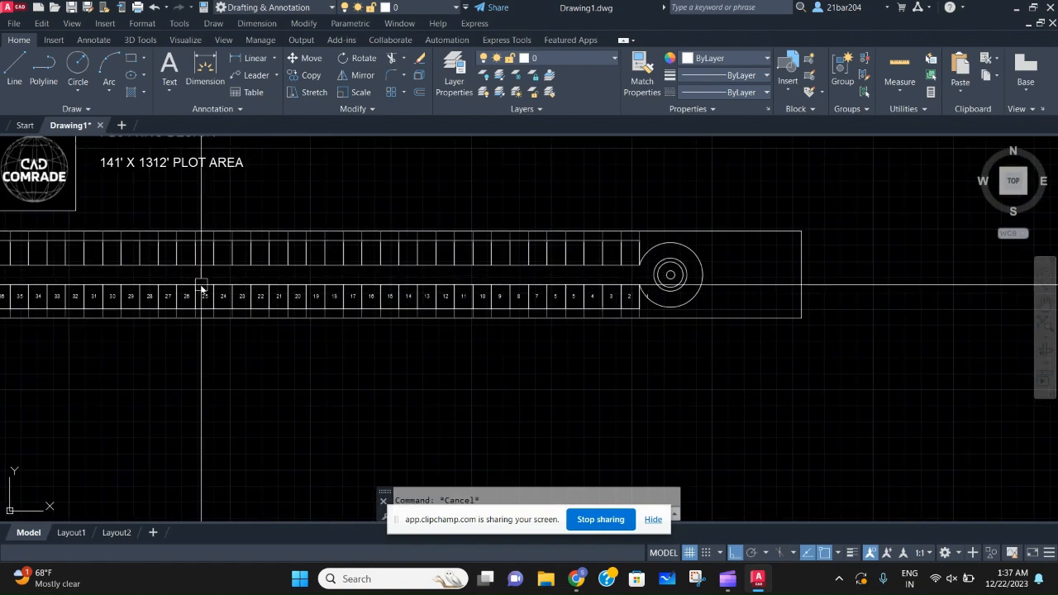
# Step: Undo the renumbering of the lower row's plot texts
pyautogui.moveTo(203, 286); pyautogui.dragTo(370, 294, button='middle')
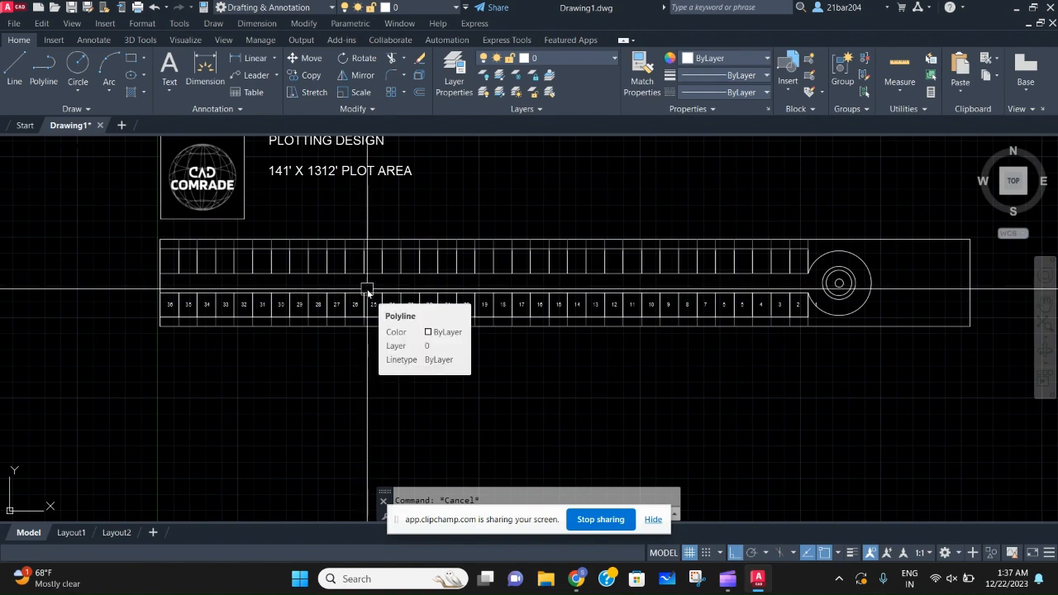
pyautogui.scroll(2, 368, 291)
pyautogui.scroll(-3, 368, 291)
pyautogui.scroll(4, 567, 335)
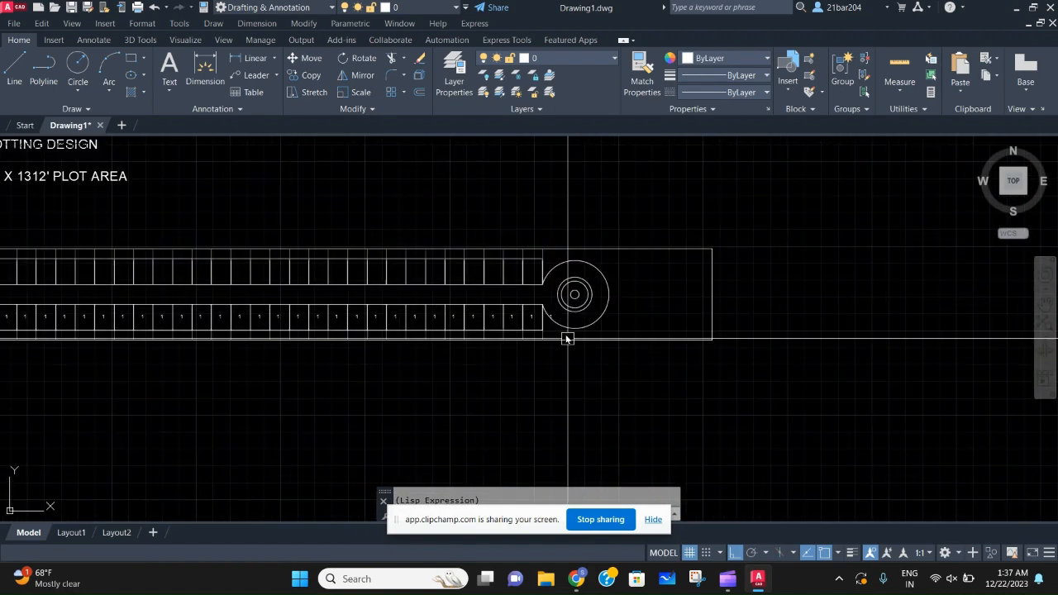
pyautogui.click(519, 241)
pyautogui.scroll(-4, 201, 313)
pyautogui.moveTo(200, 312); pyautogui.dragTo(392, 303, button='middle')
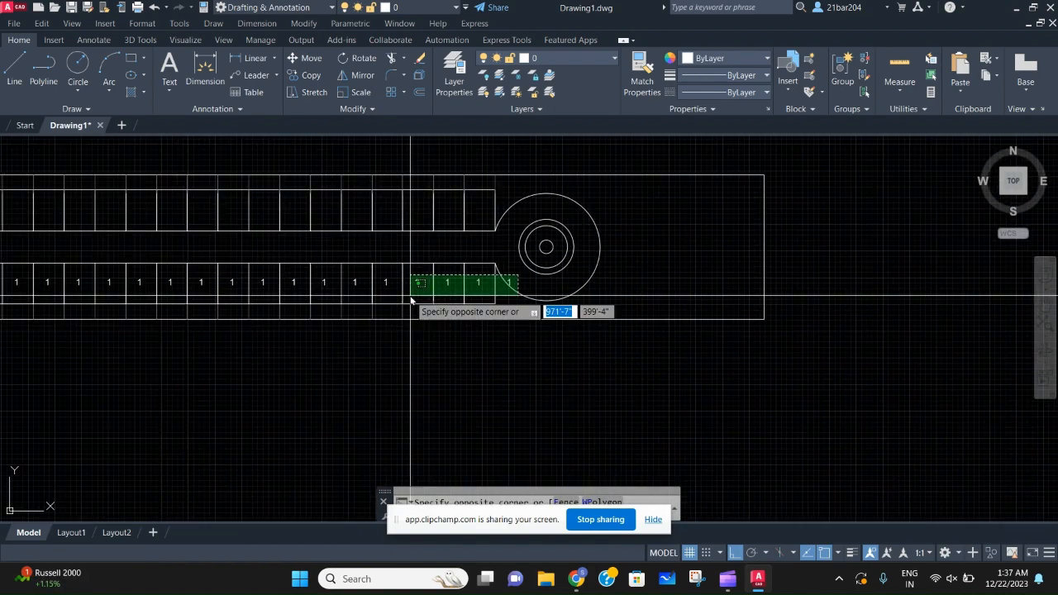
pyautogui.press('Escape')
pyautogui.scroll(4, 516, 293)
pyautogui.click(537, 312)
pyautogui.scroll(-2, 283, 297)
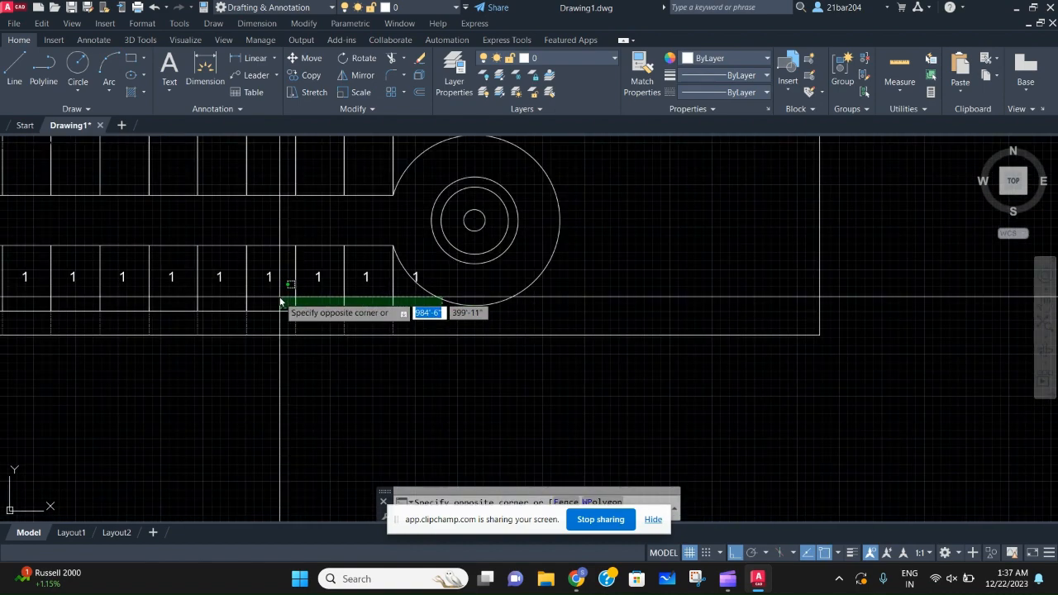
pyautogui.moveTo(282, 298); pyautogui.dragTo(568, 308, button='middle')
pyautogui.press('Escape')
pyautogui.press('Escape')
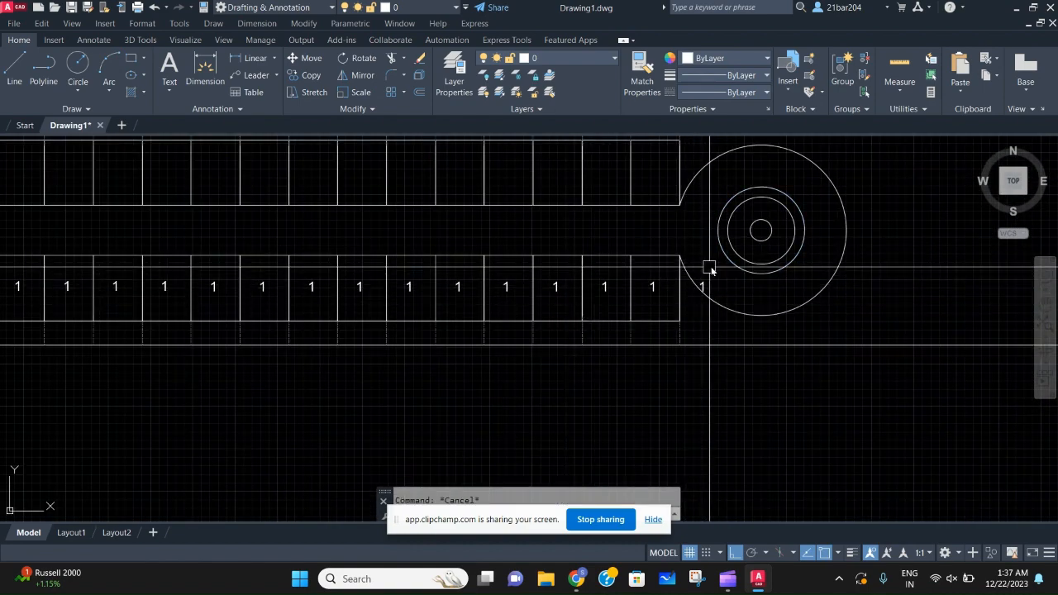
pyautogui.click(711, 265)
pyautogui.press('Escape')
# Step: Number all the lower row's plot texts with TCOUNT, sorted by Select-order, with start and increment 1,1, overwriting the existing text
pyautogui.scroll(-2, 598, 291)
pyautogui.moveTo(596, 291); pyautogui.dragTo(869, 257, button='middle')
pyautogui.moveTo(243, 273); pyautogui.dragTo(555, 233, button='middle')
pyautogui.moveTo(134, 208); pyautogui.dragTo(78, 253, button='middle')
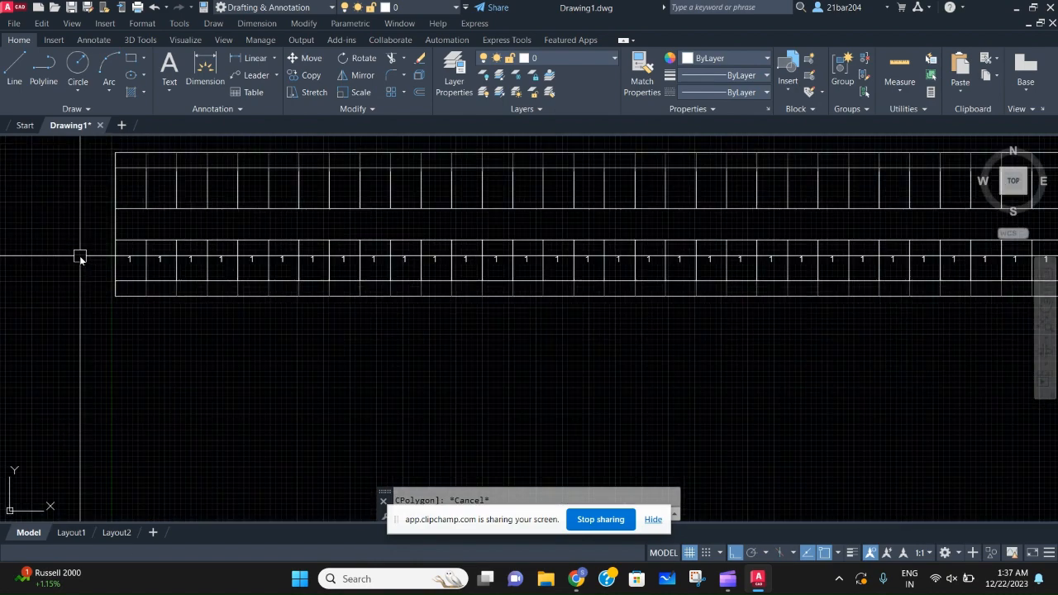
pyautogui.scroll(-2, 62, 290)
pyautogui.click(71, 263)
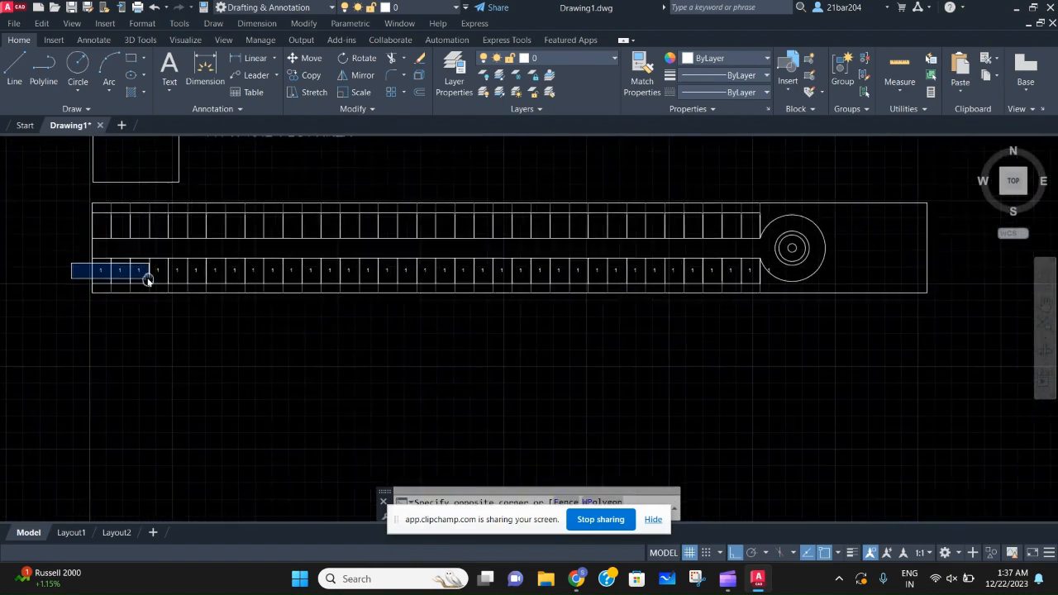
pyautogui.click(773, 278)
pyautogui.write('TC')
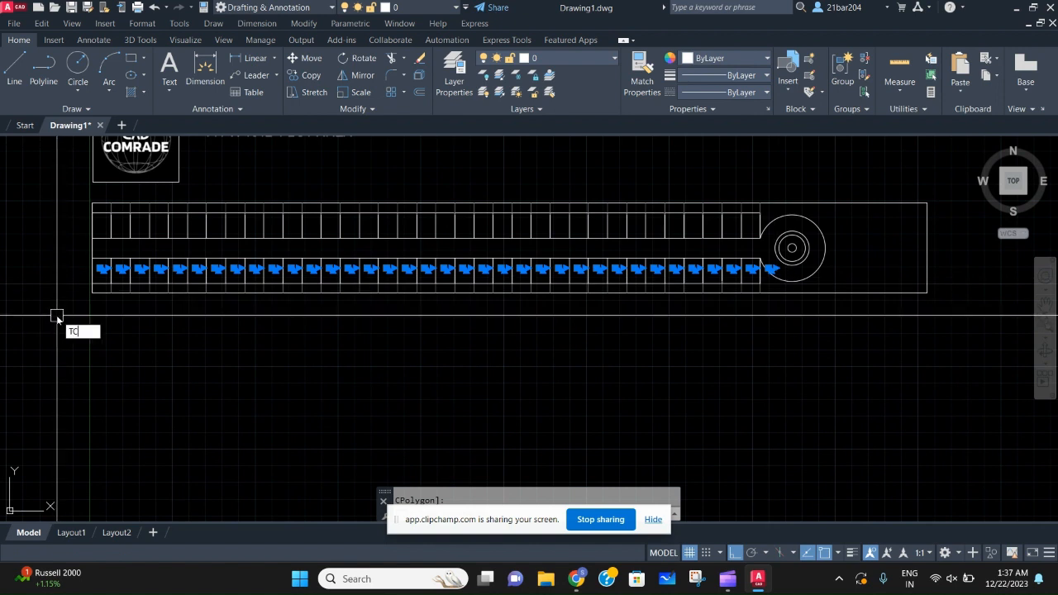
pyautogui.write('OUNT')
pyautogui.press('Return')
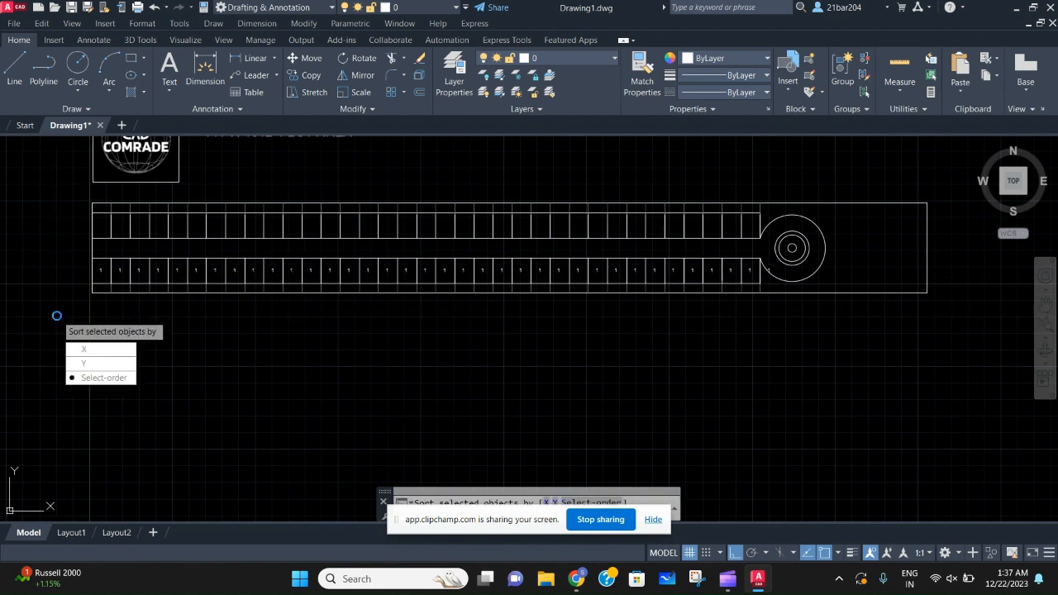
pyautogui.press('Return')
pyautogui.press('Return')
pyautogui.press('Return')
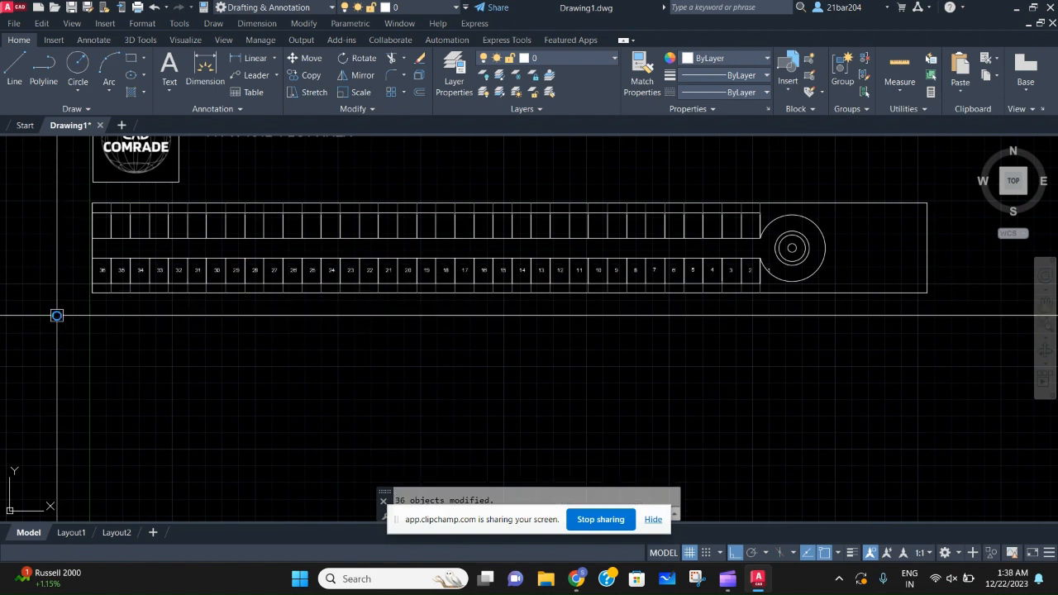
# Step: Undo the Select-order numbering of the lower row's plot texts
pyautogui.scroll(4, 53, 281)
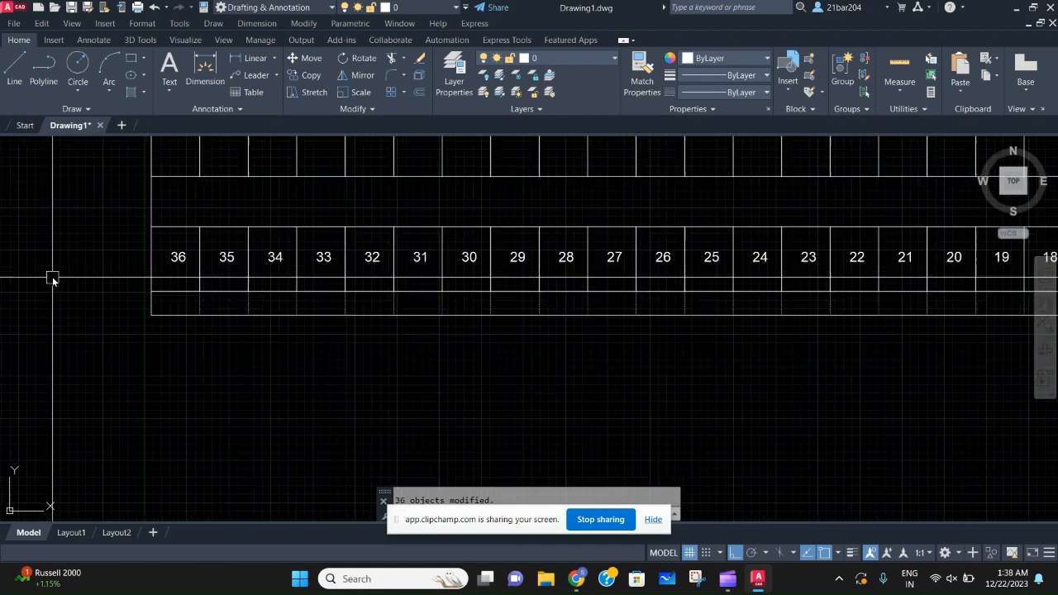
pyautogui.scroll(-4, 74, 242)
pyautogui.click(74, 271)
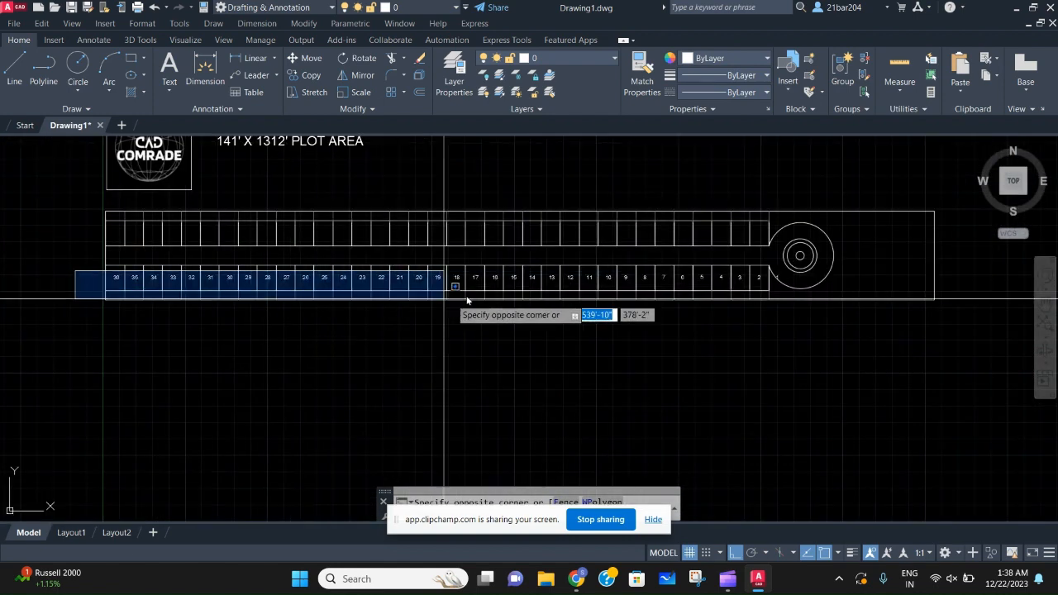
pyautogui.click(787, 288)
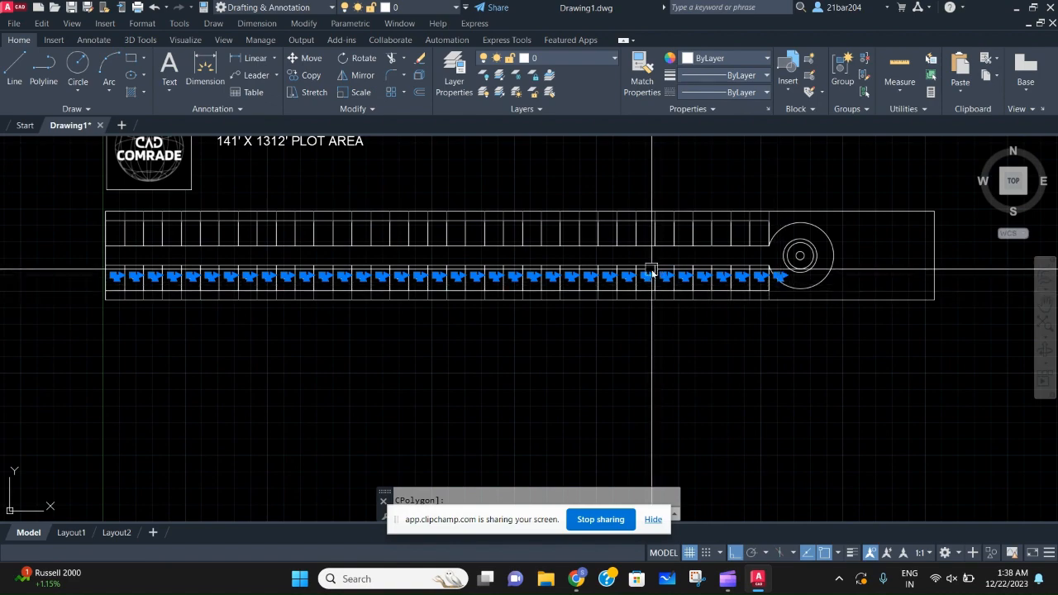
pyautogui.hotkey('ctrl', 'z')
pyautogui.hotkey('ctrl', 'z')
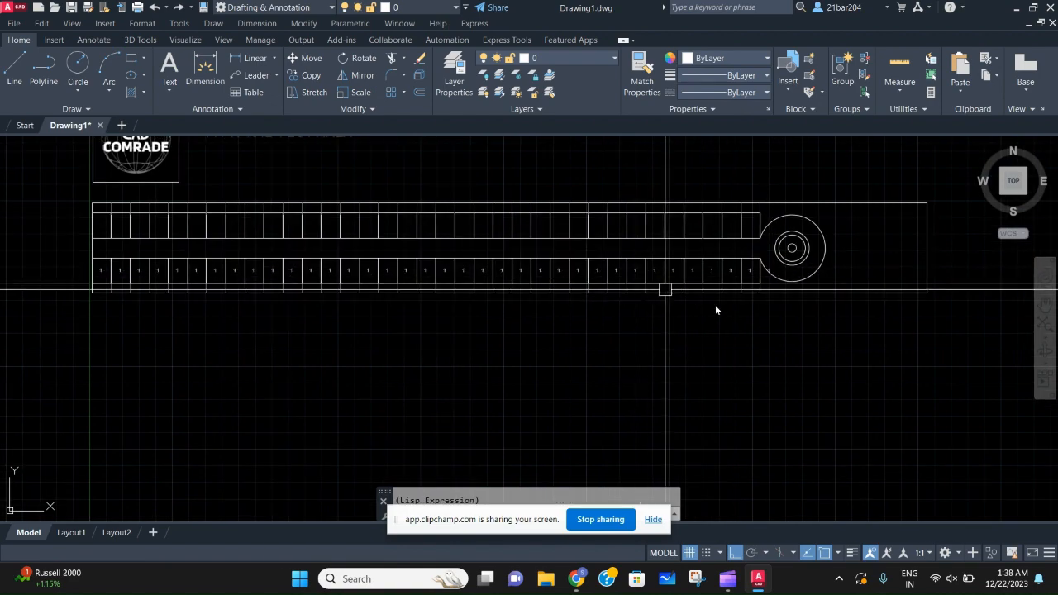
# Step: Select the lower row's plot texts one by one from the end farthest from the cul-de-sac, leaving out the text inside its circle
pyautogui.scroll(2, 635, 294)
pyautogui.moveTo(635, 294); pyautogui.dragTo(910, 344, button='middle')
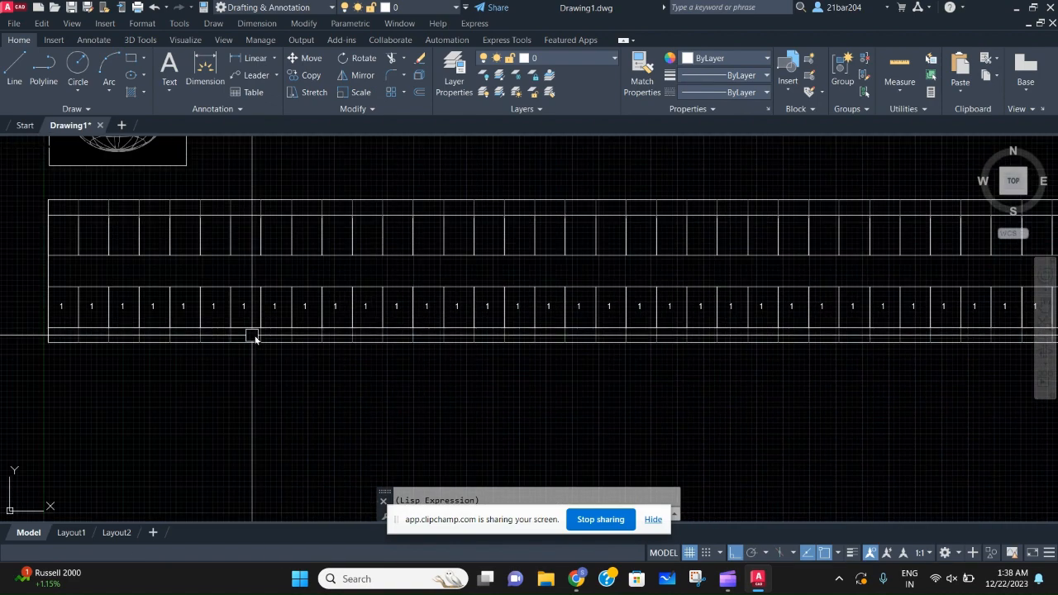
pyautogui.moveTo(142, 308); pyautogui.dragTo(420, 321, button='middle')
pyautogui.click(340, 319)
pyautogui.click(369, 319)
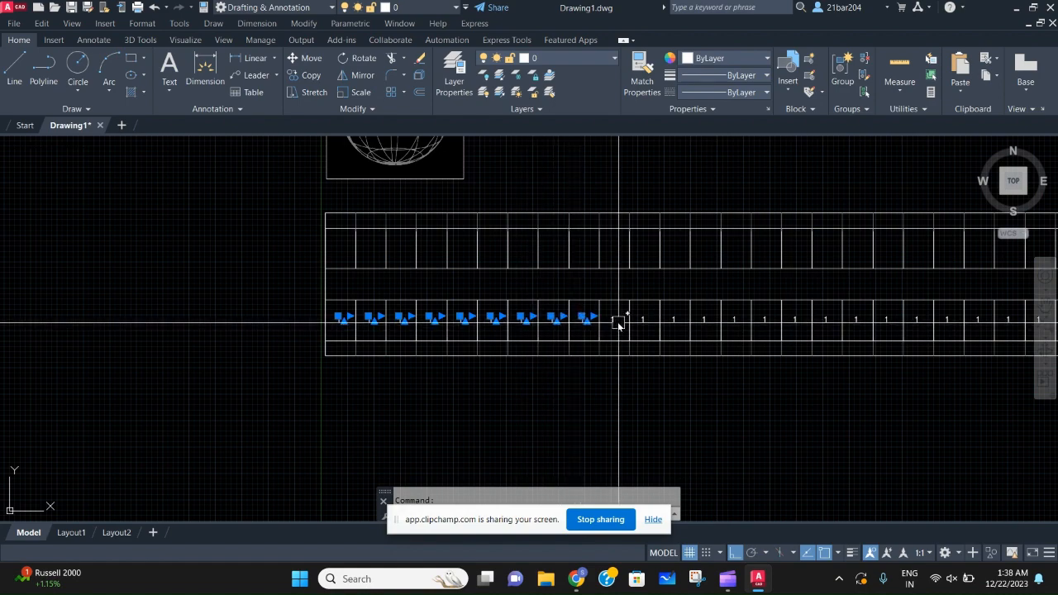
pyautogui.moveTo(574, 354); pyautogui.dragTo(418, 329, button='middle')
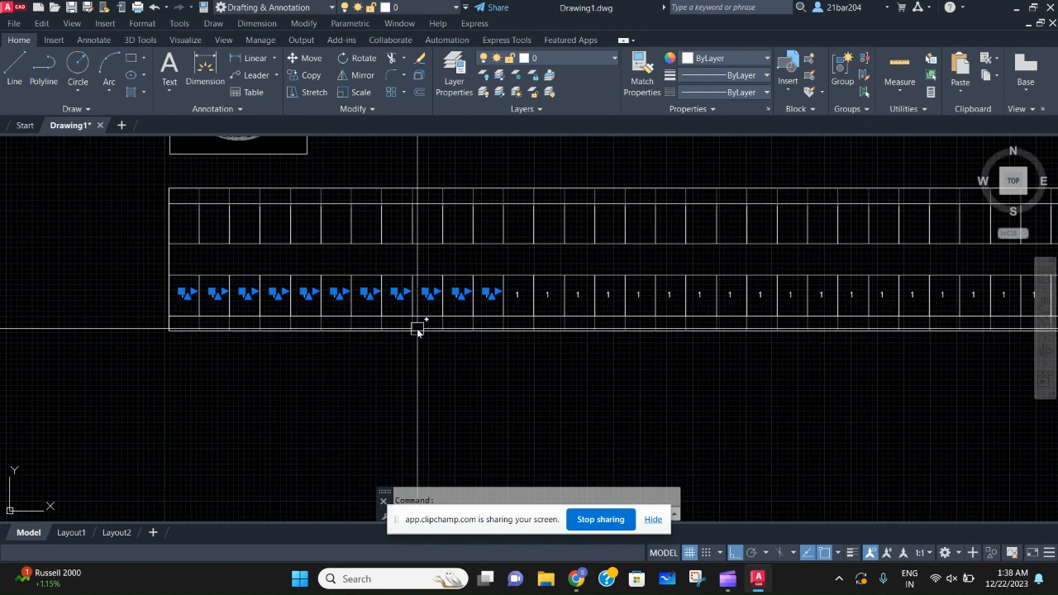
pyautogui.scroll(2, 503, 303)
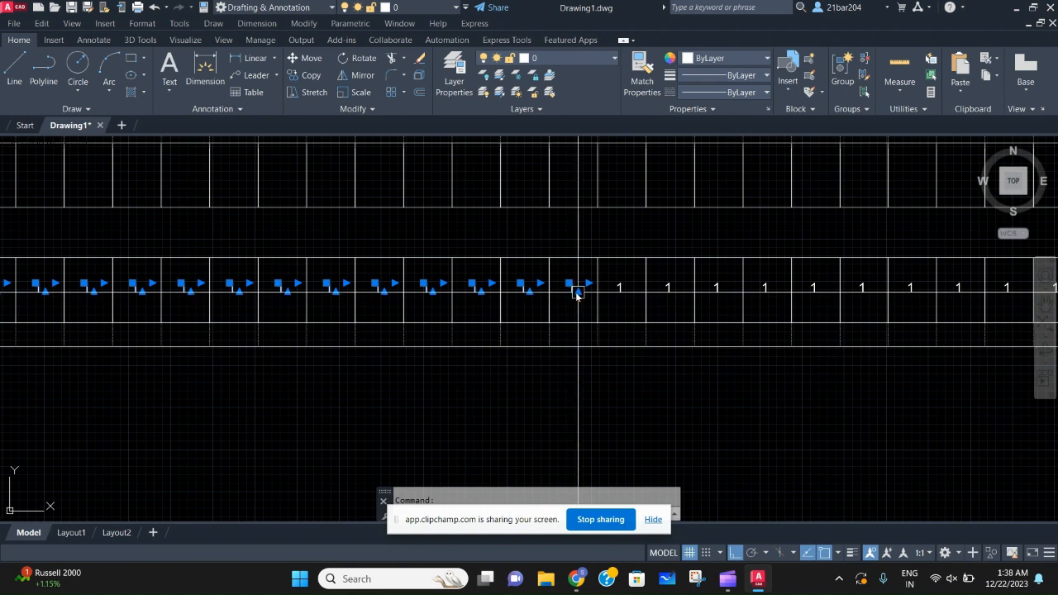
pyautogui.click(611, 296)
pyautogui.click(620, 293)
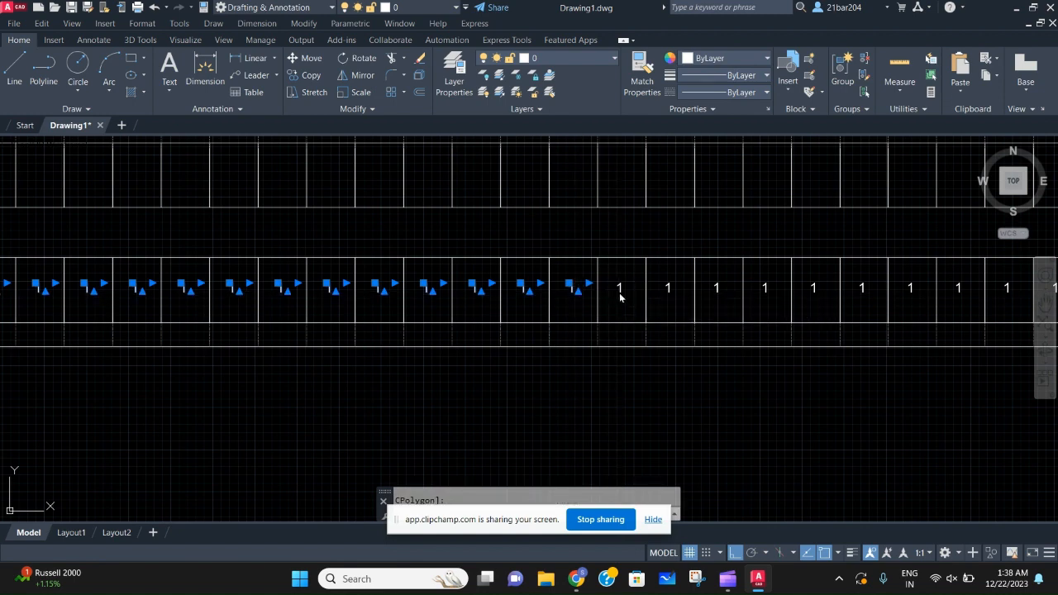
pyautogui.click(670, 295)
pyautogui.click(721, 293)
pyautogui.moveTo(780, 312); pyautogui.dragTo(716, 330, button='middle')
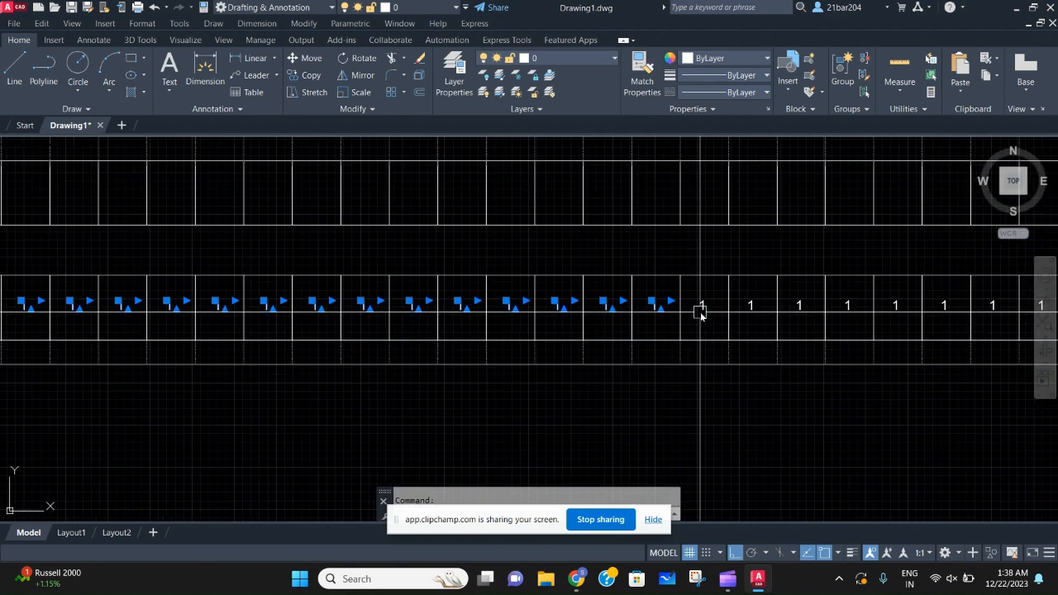
pyautogui.click(700, 309)
pyautogui.moveTo(828, 330); pyautogui.dragTo(716, 317, button='middle')
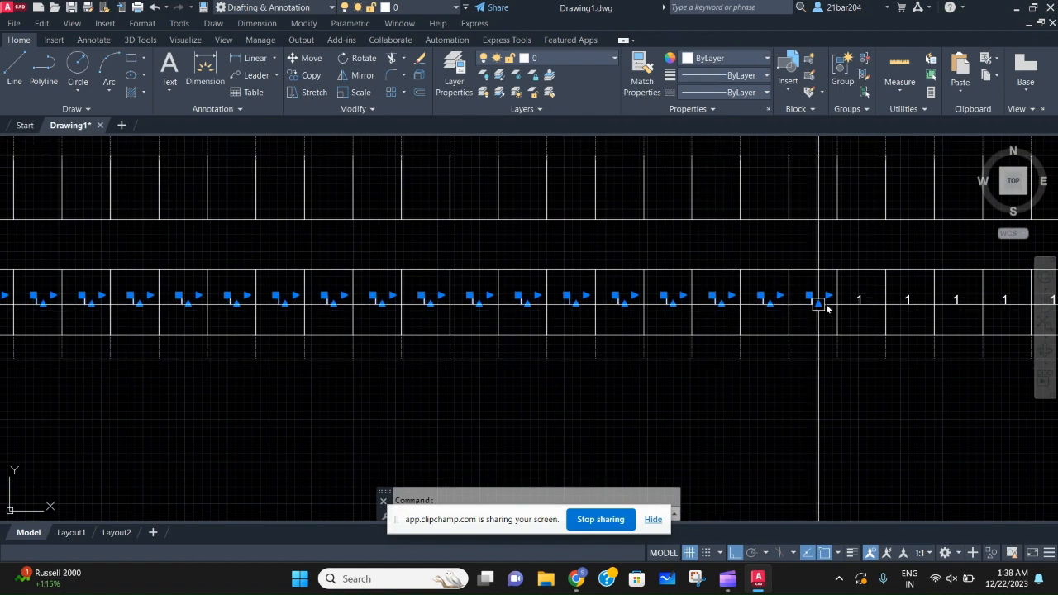
pyautogui.moveTo(861, 306)
pyautogui.mouseDown(button='middle')
pyautogui.moveTo(650, 322)
pyautogui.moveTo(697, 314)
pyautogui.mouseUp(button='middle')
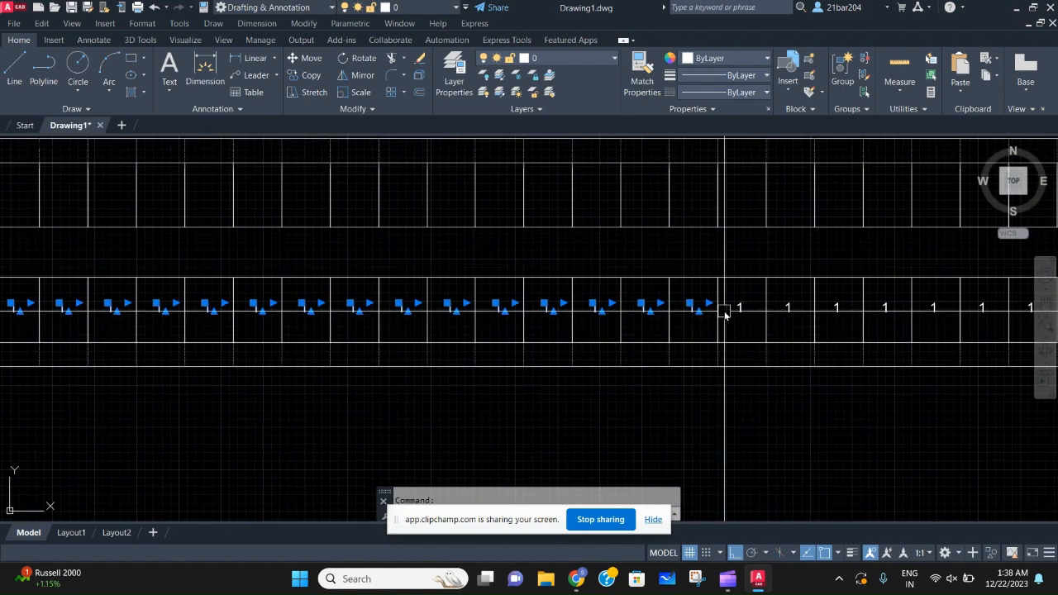
pyautogui.moveTo(793, 310)
pyautogui.mouseDown(button='middle')
pyautogui.moveTo(758, 331)
pyautogui.moveTo(693, 317)
pyautogui.mouseUp(button='middle')
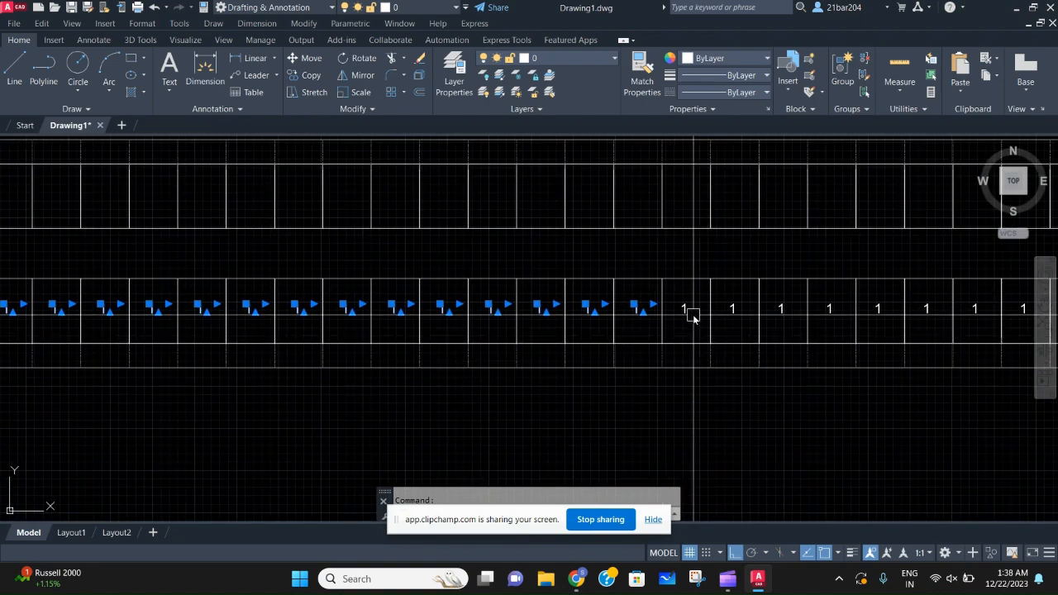
pyautogui.scroll(-6, 786, 323)
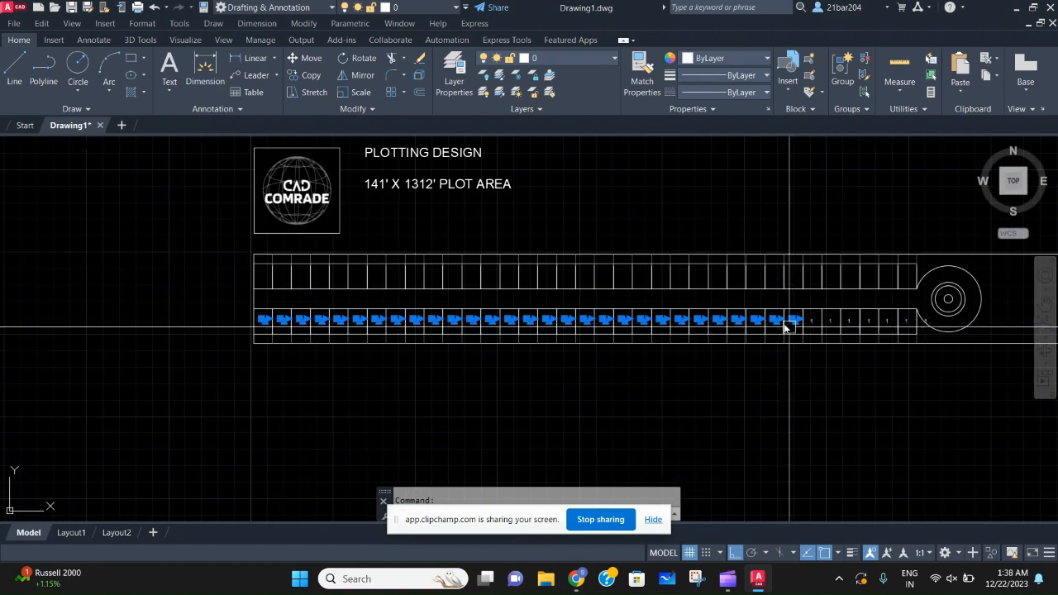
pyautogui.scroll(4, 529, 253)
pyautogui.scroll(-2, 606, 263)
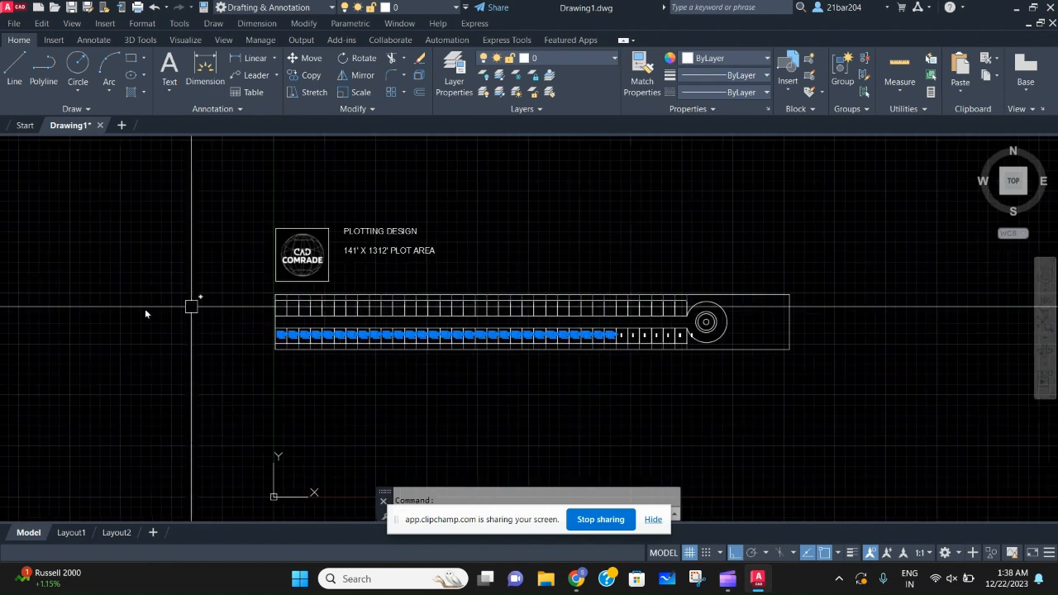
pyautogui.scroll(6, 632, 338)
pyautogui.click(629, 339)
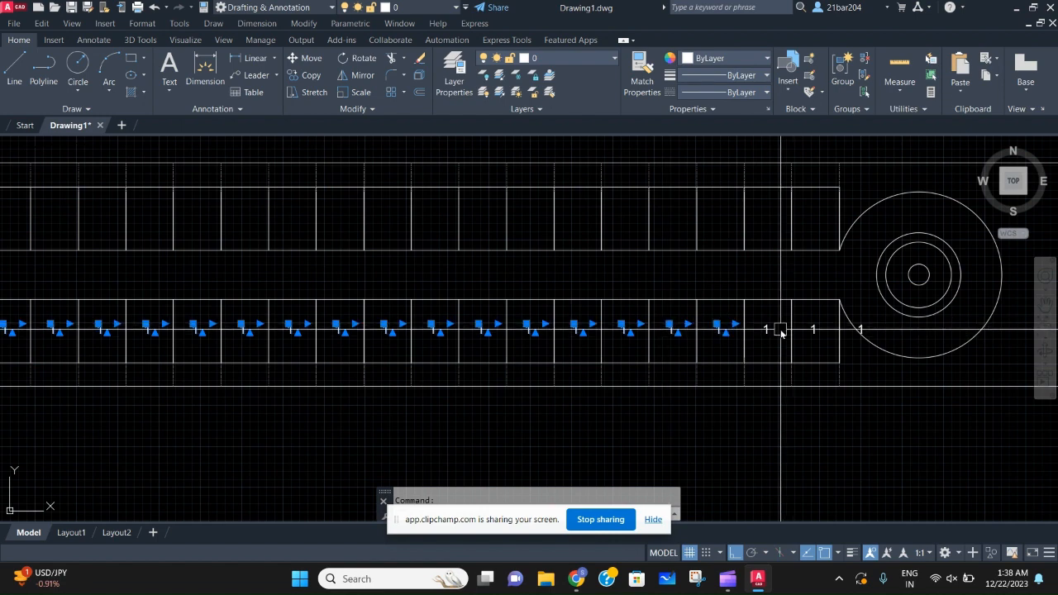
# Step: Number the selected plot texts with TCOUNT, sorted by Select-order, with start and increment 1,1, overwriting the existing text
pyautogui.scroll(-4, 599, 307)
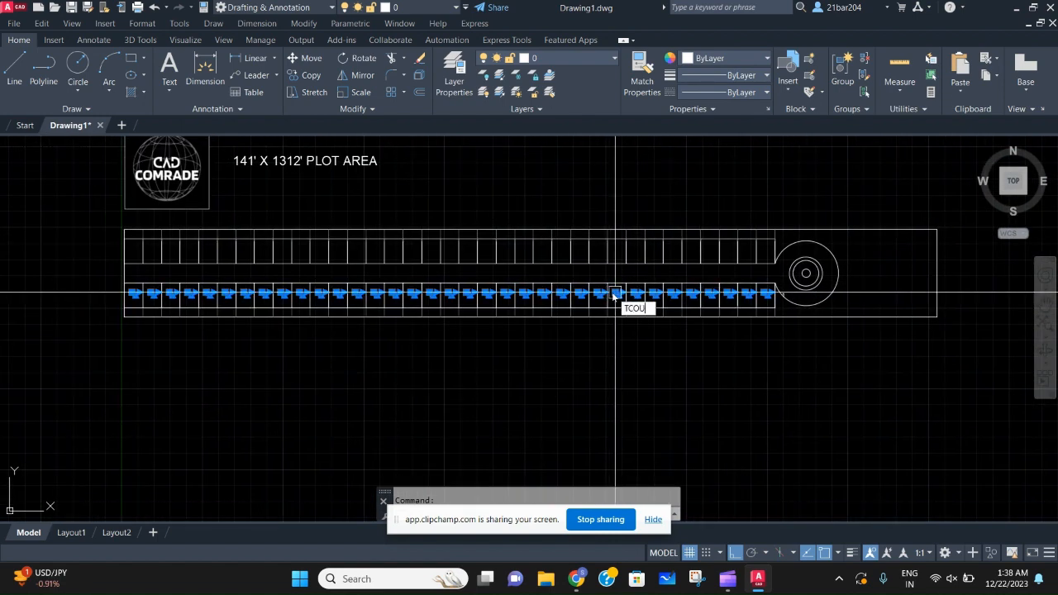
pyautogui.press('Return')
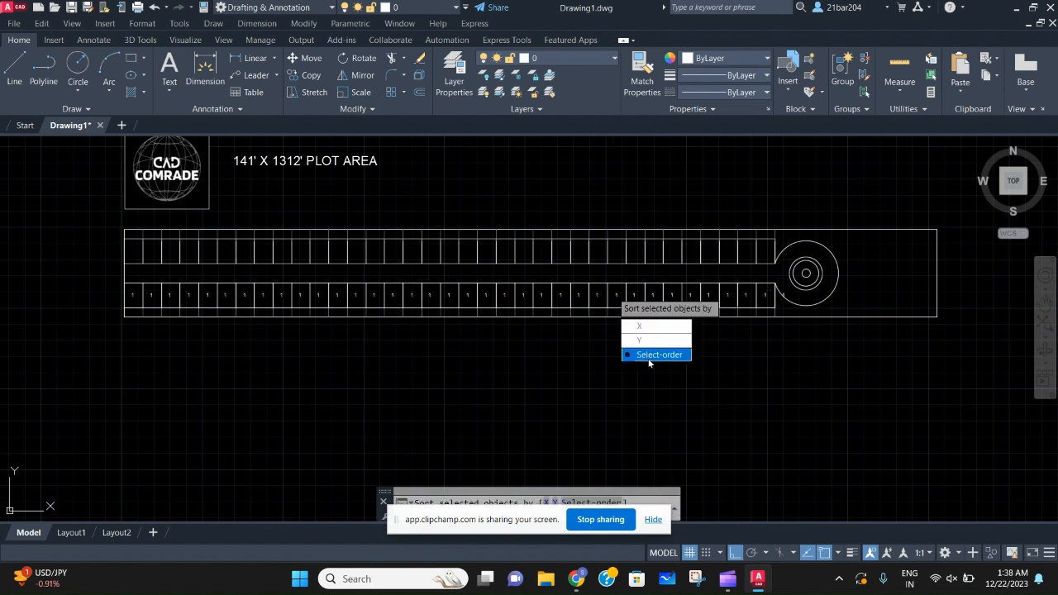
pyautogui.press('Return')
pyautogui.press('Return')
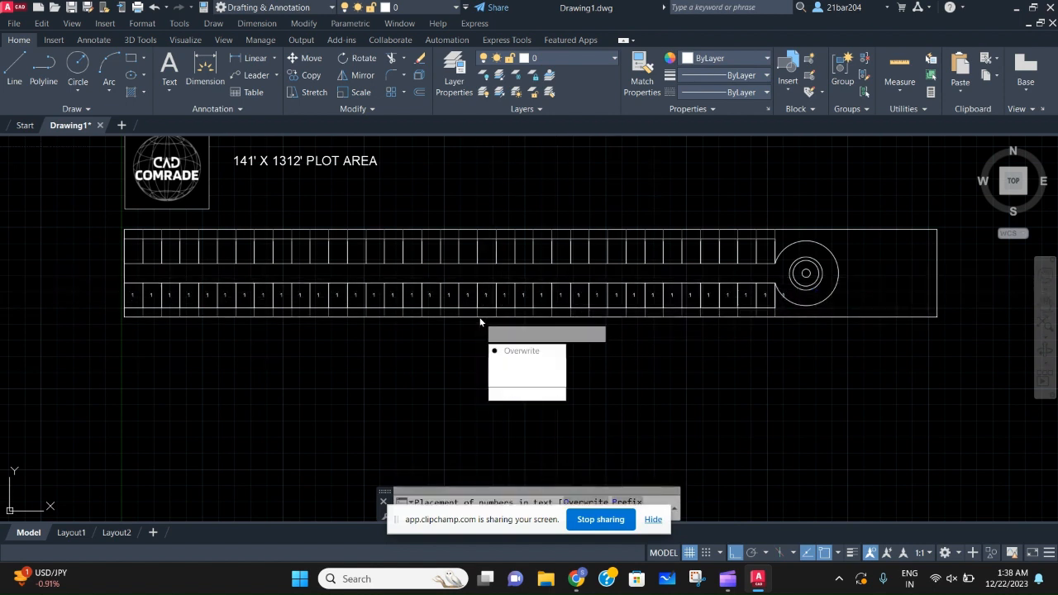
pyautogui.press('Return')
pyautogui.scroll(3, 47, 298)
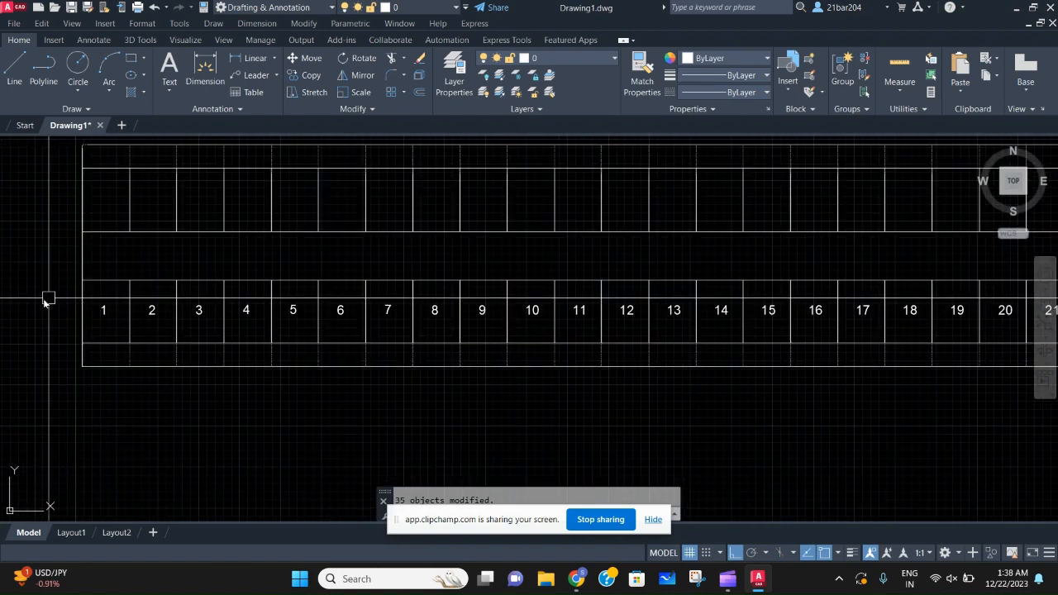
# Step: Delete the extra text "1" beyond the lower row's last plot, inside the cul-de-sac circle
pyautogui.scroll(-4, 280, 321)
pyautogui.scroll(5, 576, 360)
pyautogui.click(608, 360)
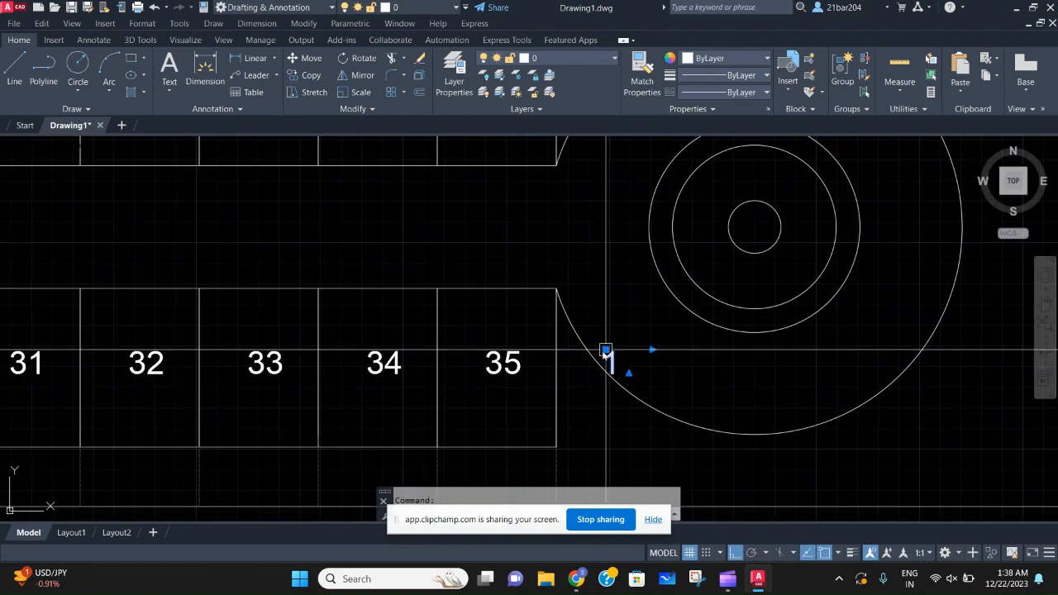
pyautogui.press('Delete')
pyautogui.scroll(-5, 579, 355)
pyautogui.scroll(2, 397, 327)
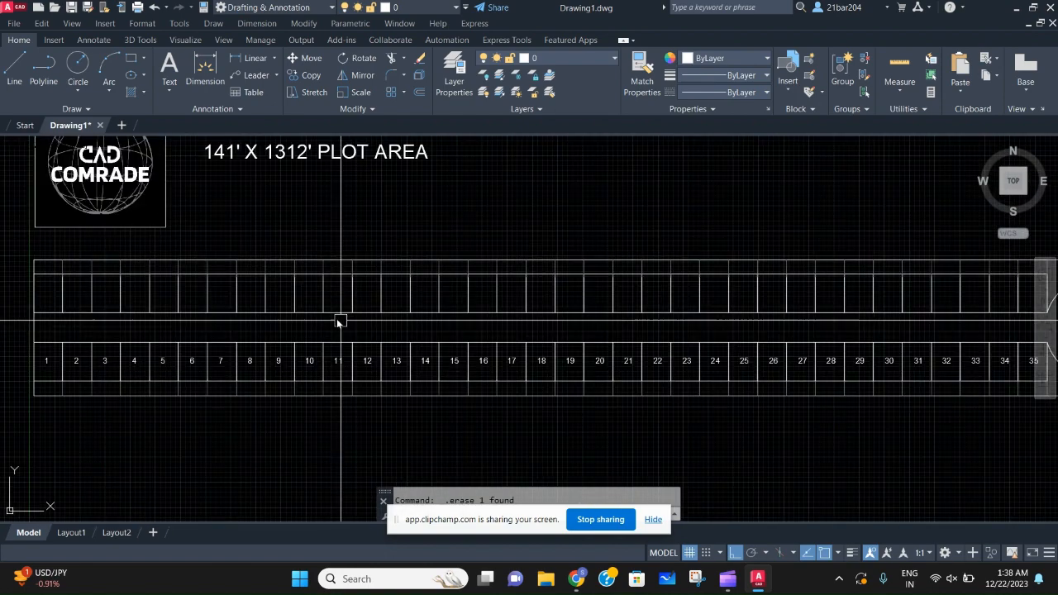
pyautogui.scroll(-2, 265, 314)
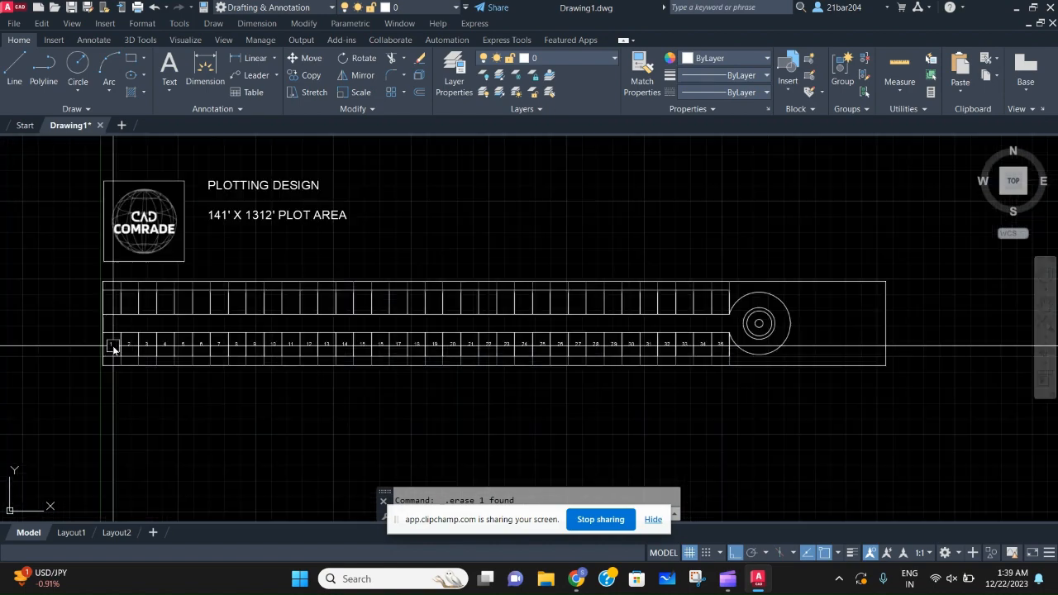